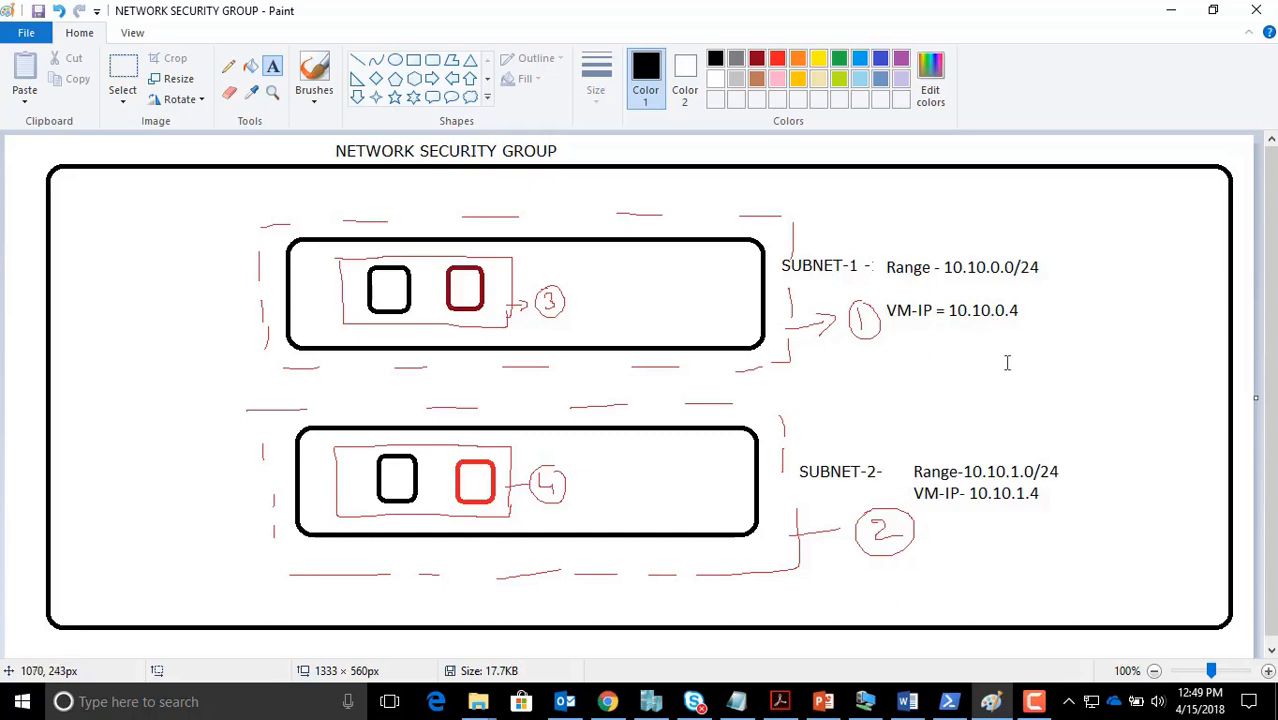
# Leave the Paint NSG diagram unchanged and return to the Azure Customer-A-Vnet subnets page
pyautogui.click(392, 285)
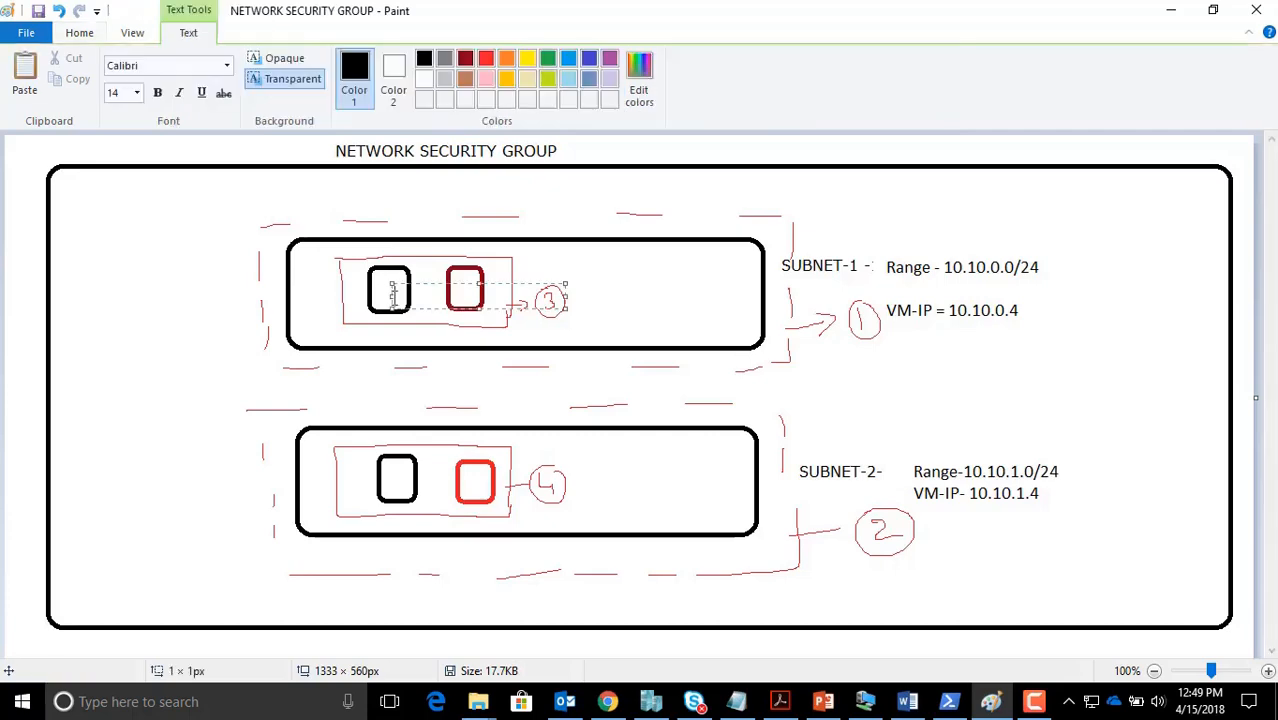
pyautogui.click(303, 396)
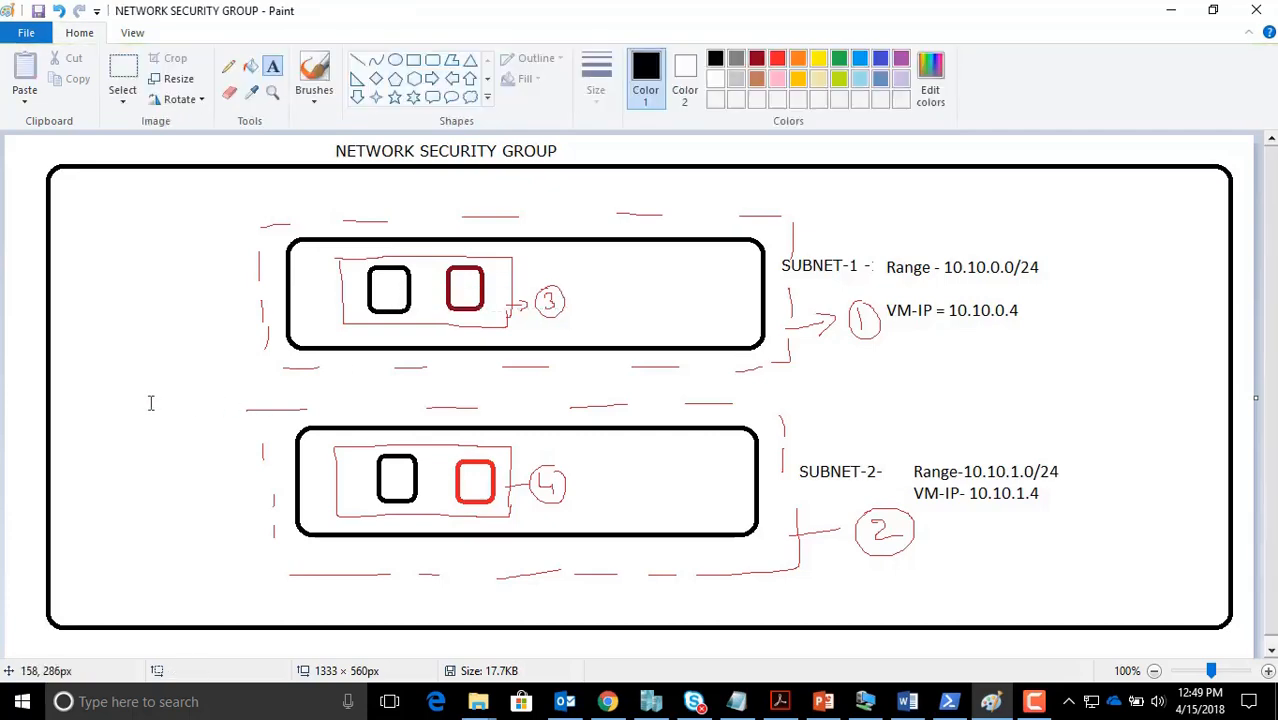
pyautogui.click(228, 66)
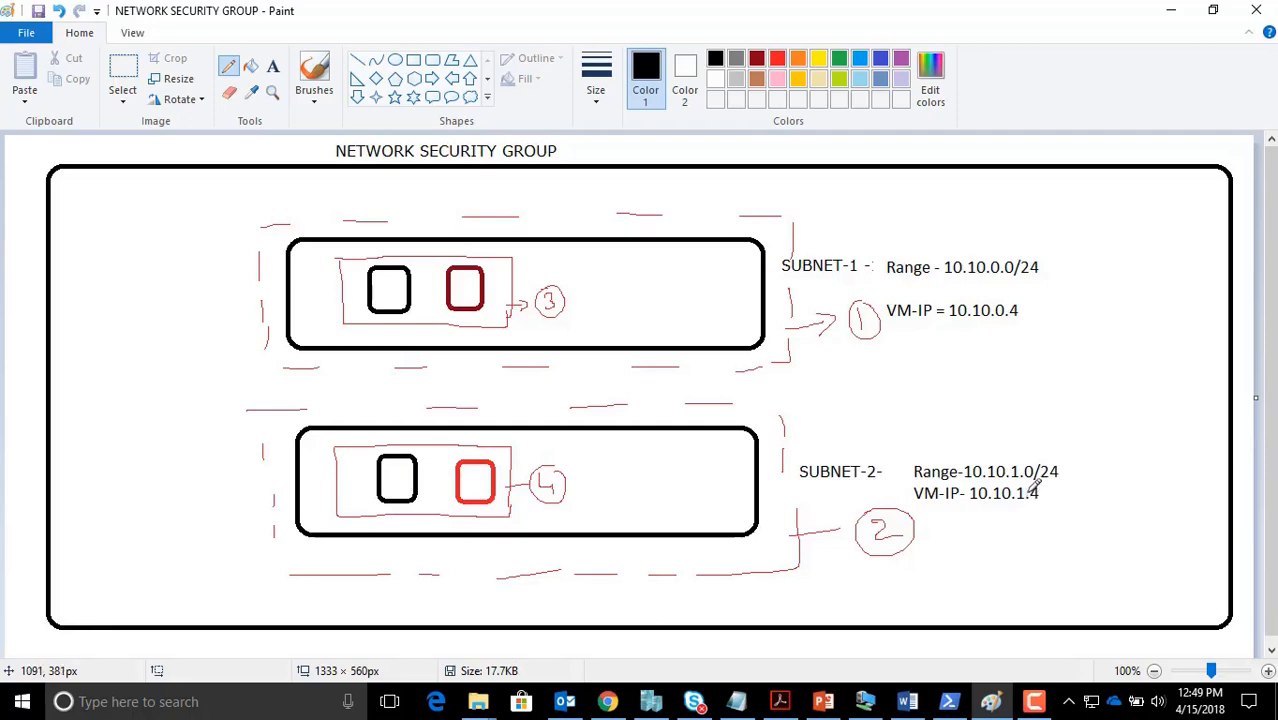
pyautogui.click(614, 704)
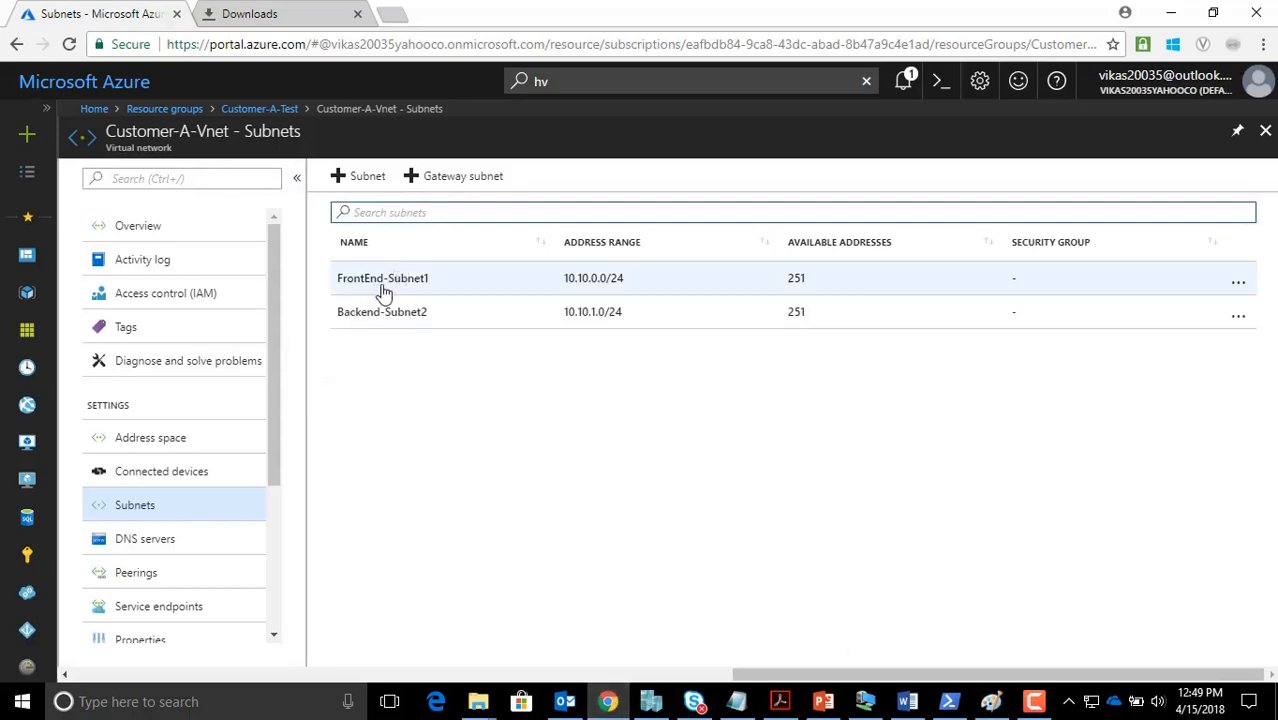
# From Customer-A-Test, search the Marketplace for 'WINDOWS SERVER 2012 R2 DATA' and pick the Datacenter image
pyautogui.click(257, 110)
pyautogui.click(27, 133)
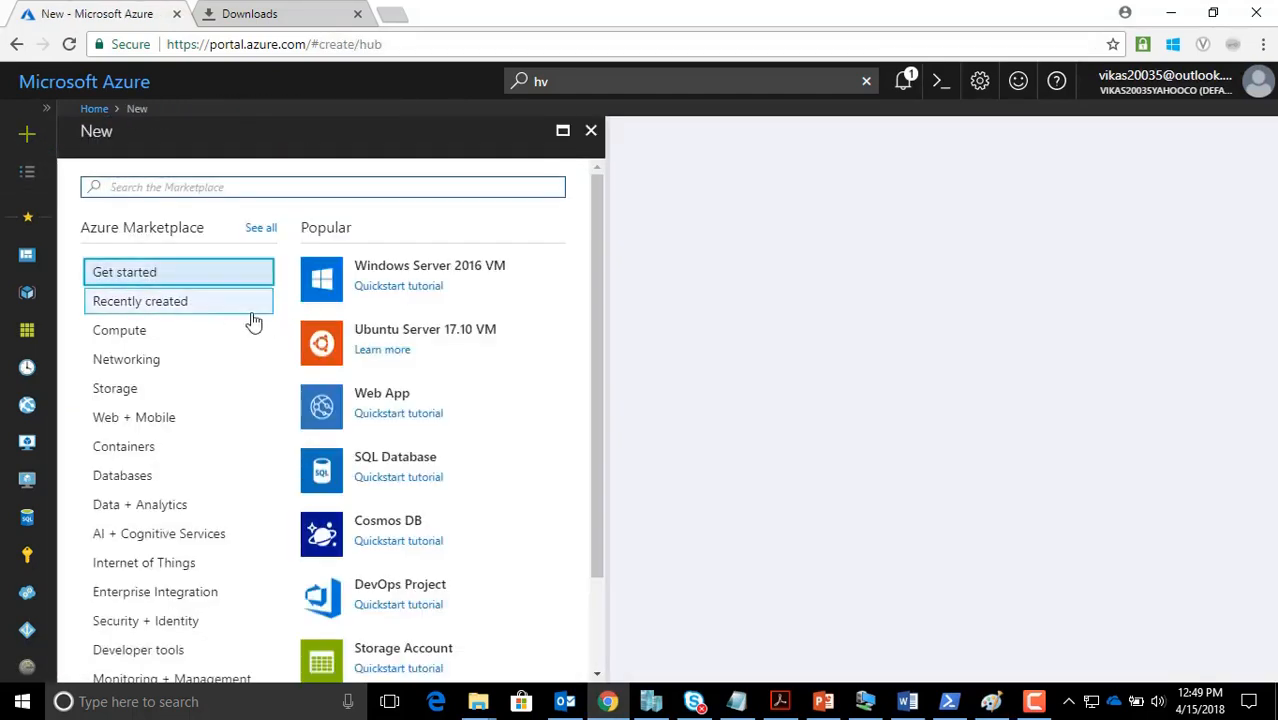
pyautogui.click(150, 303)
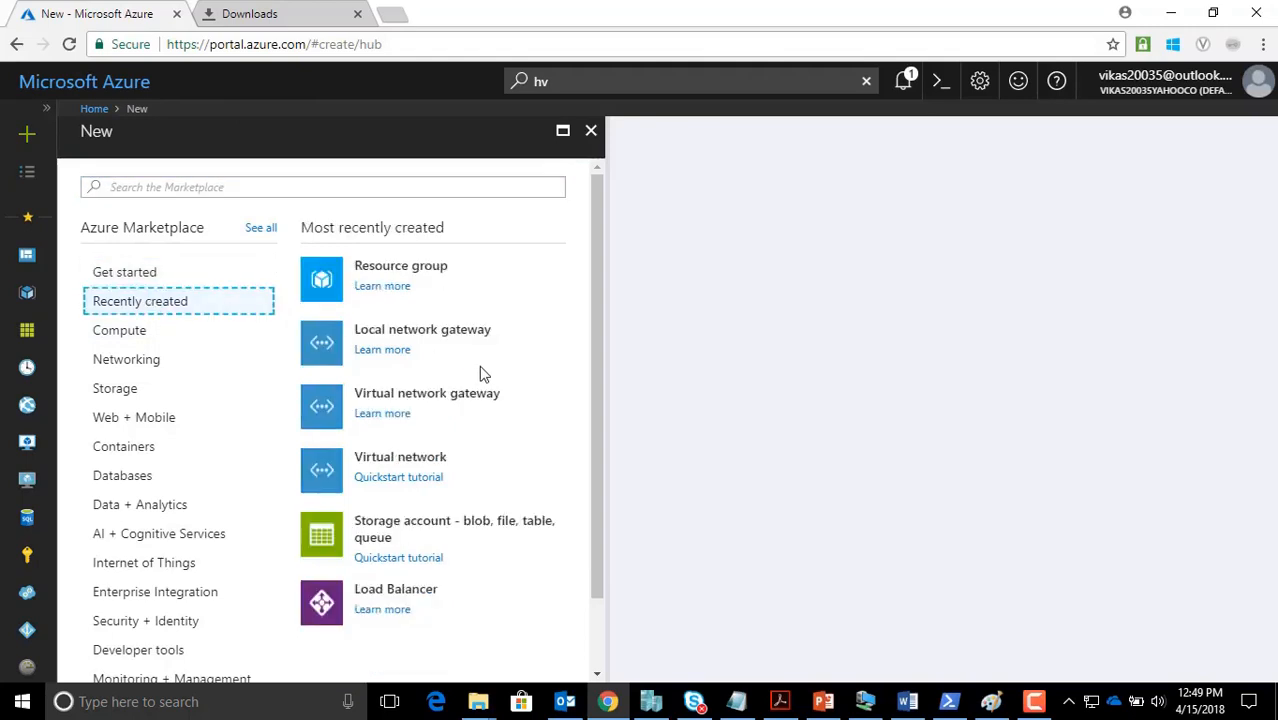
pyautogui.click(187, 188)
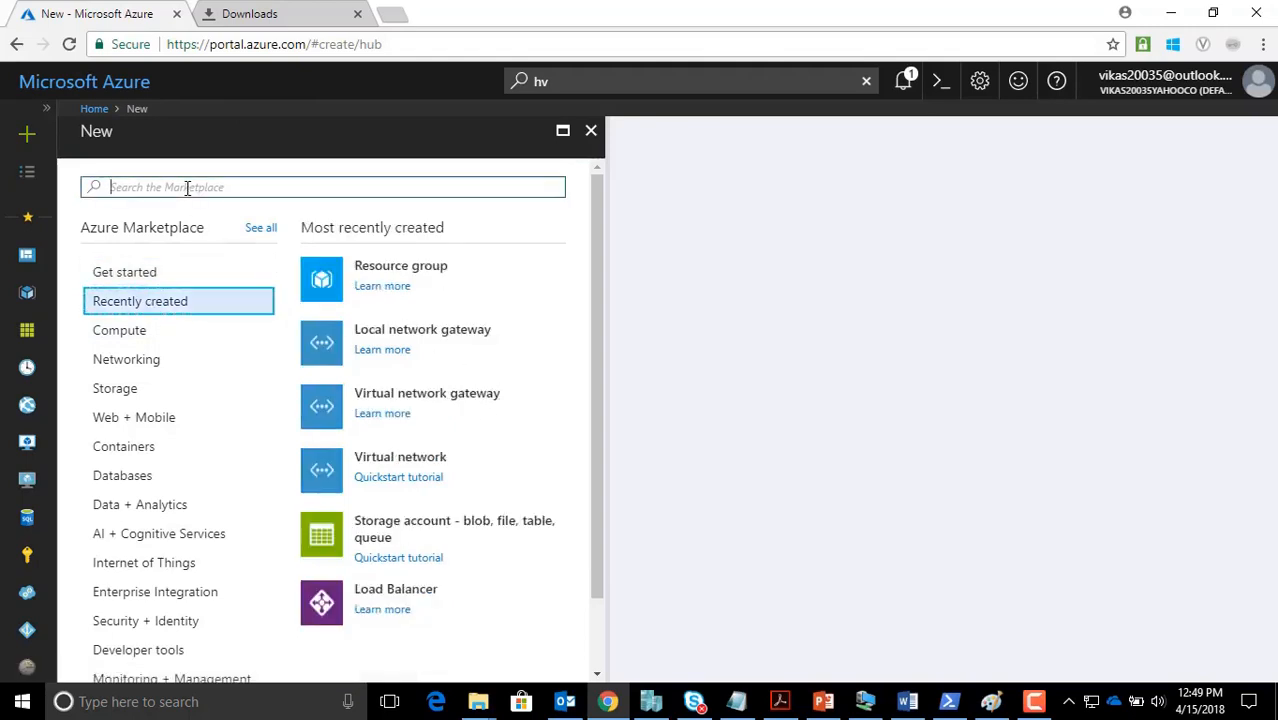
pyautogui.write('WINDOWS S')
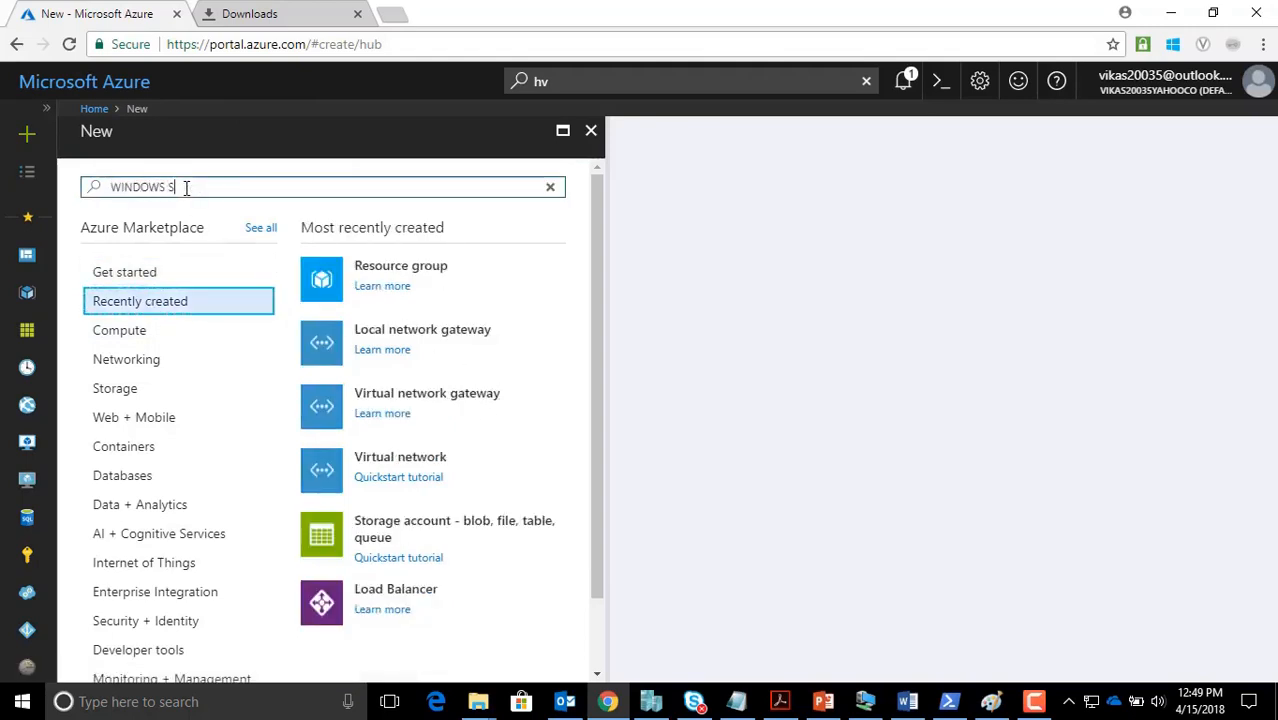
pyautogui.write('ERVER 2012')
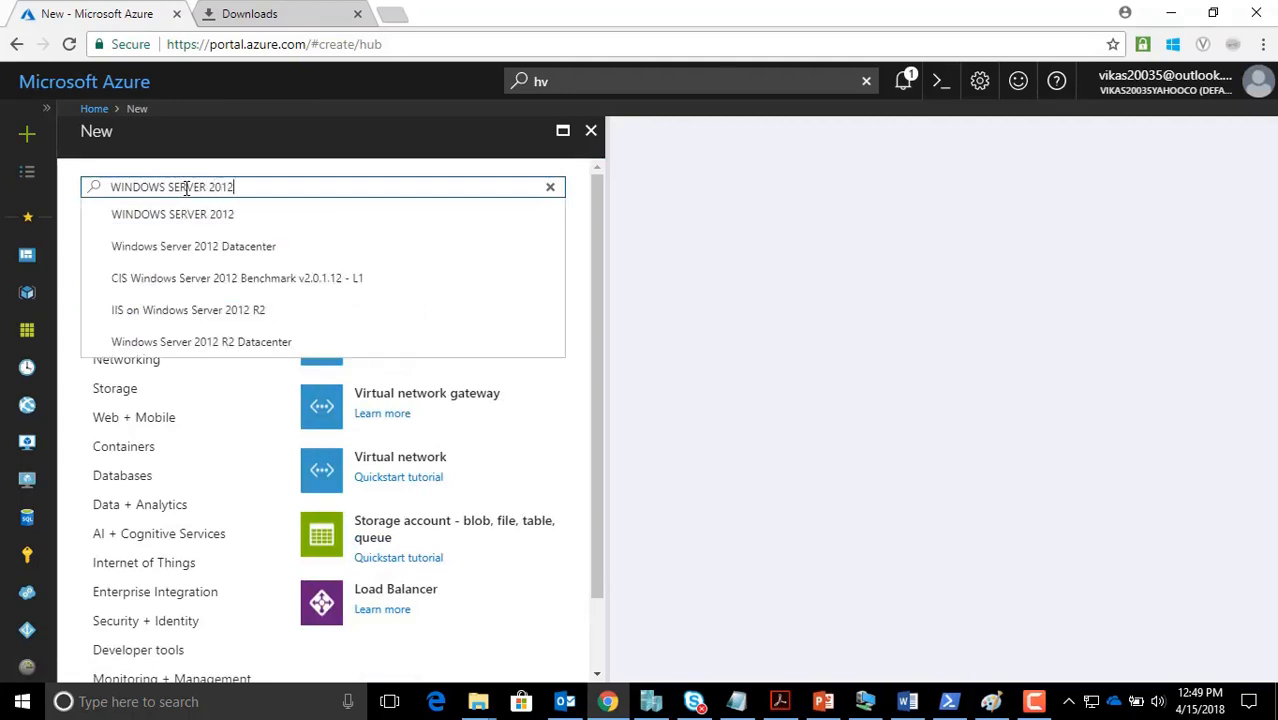
pyautogui.write(' R2 DATA')
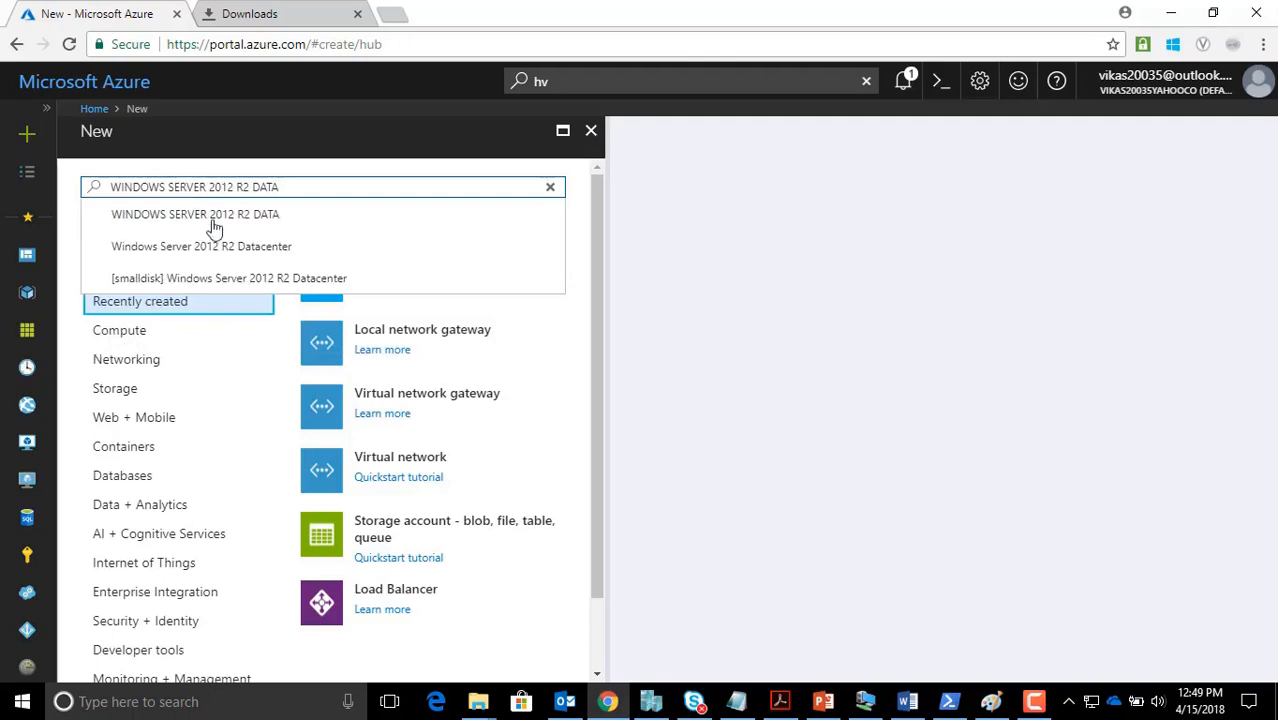
pyautogui.click(222, 247)
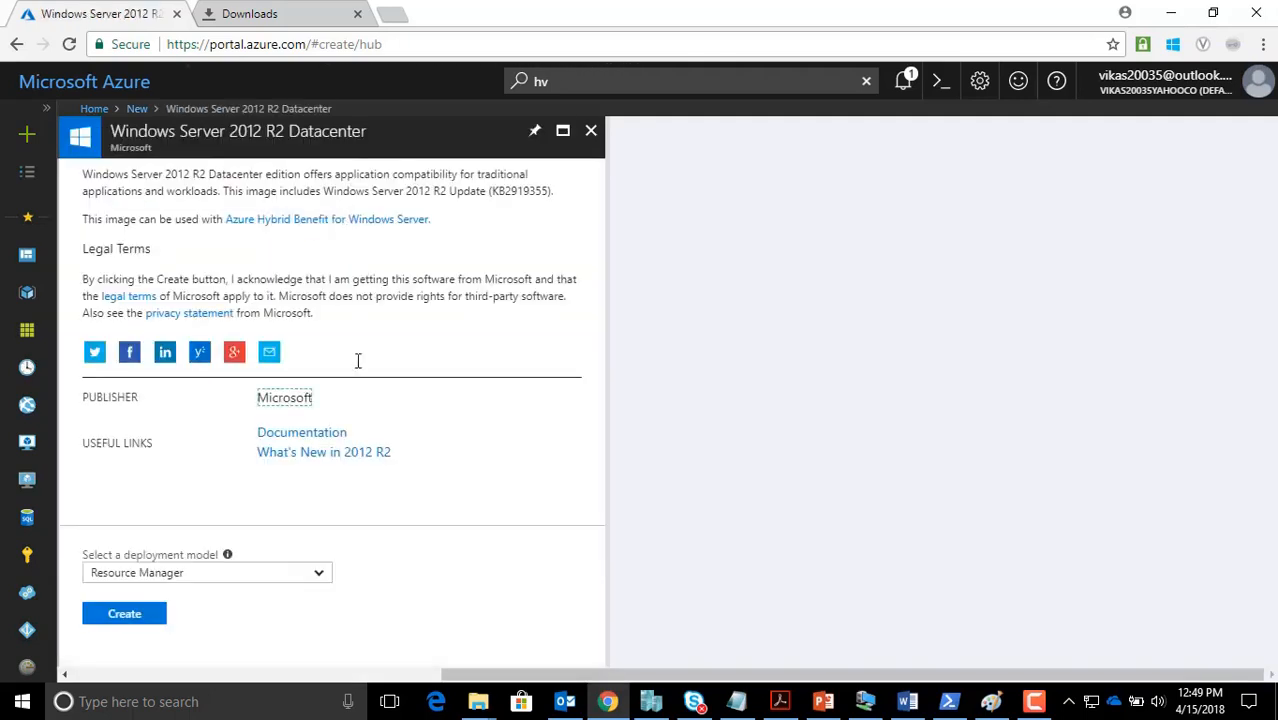
# Start a VM from the image and enter the admin user name and confirmed password
pyautogui.click(140, 614)
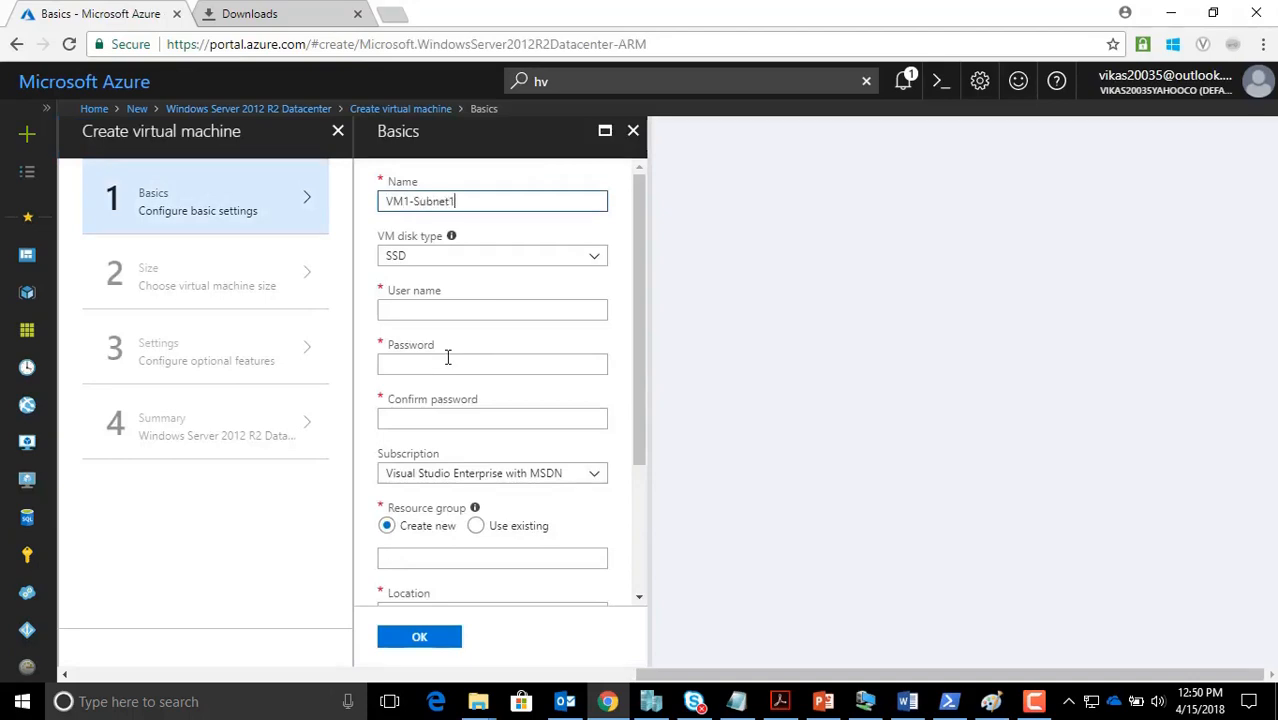
pyautogui.click(426, 309)
pyautogui.write('kum')
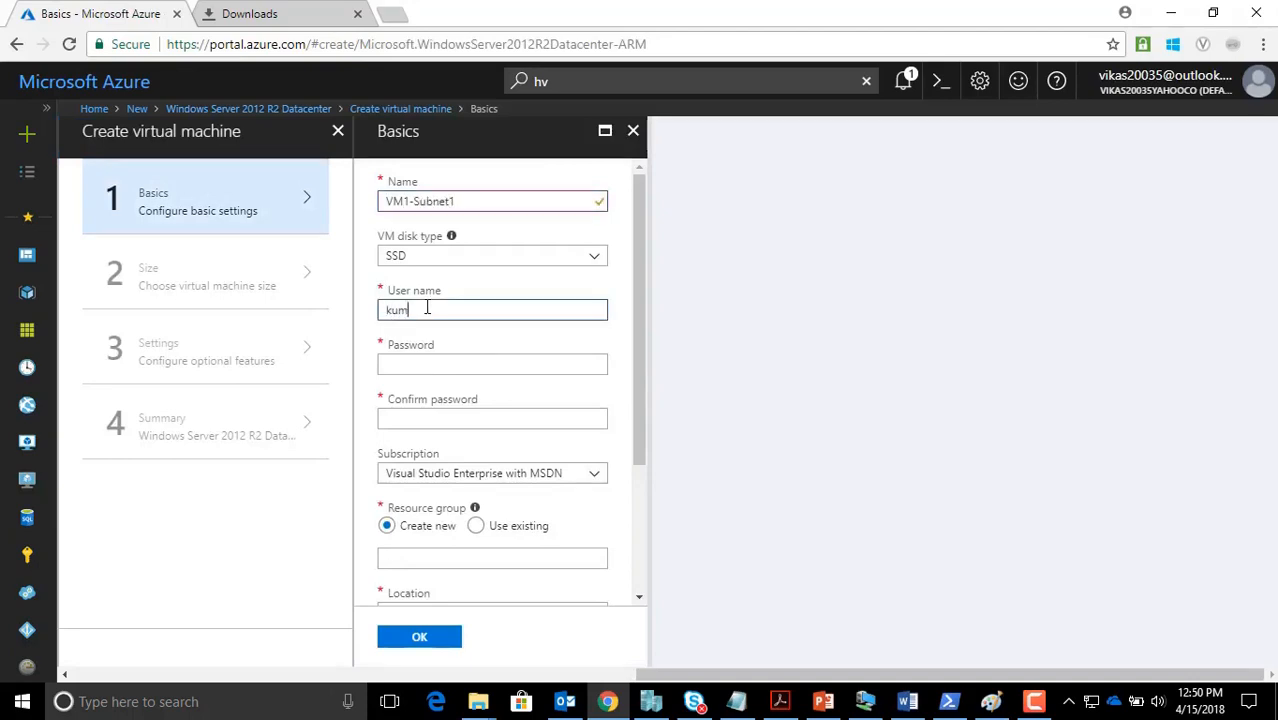
pyautogui.write('ar')
pyautogui.press('Tab')
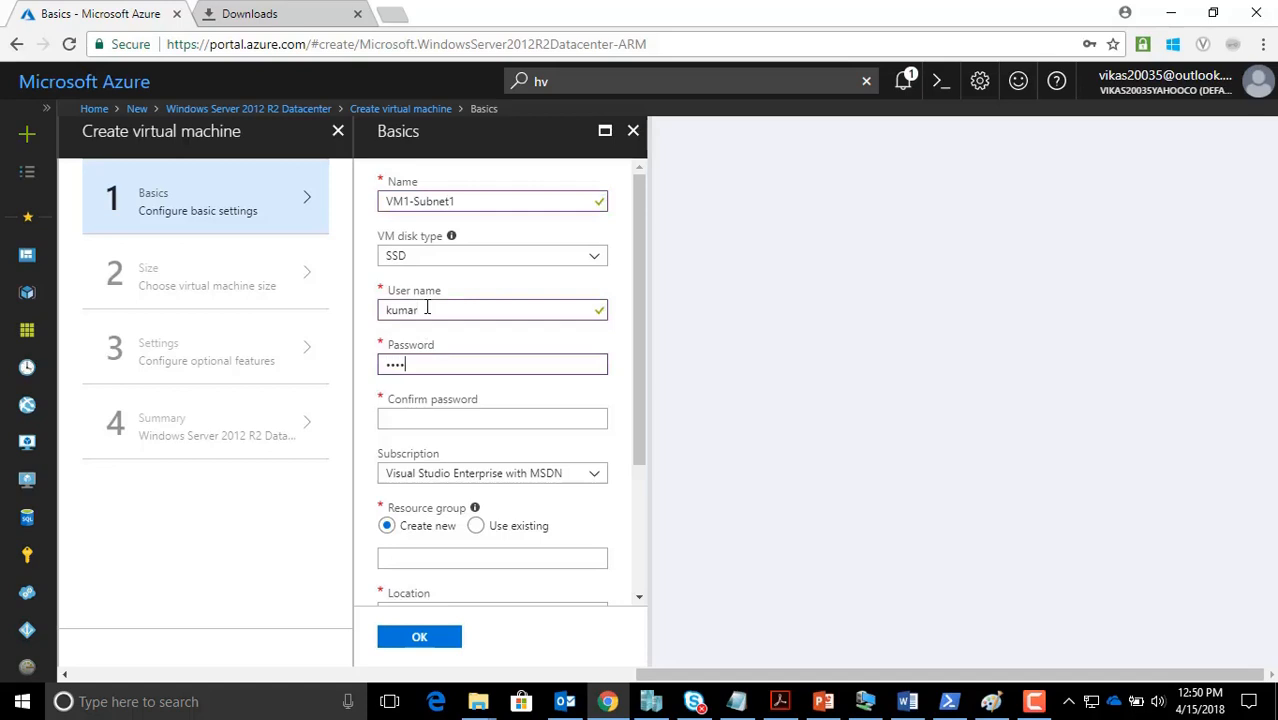
pyautogui.write('•••••••••')
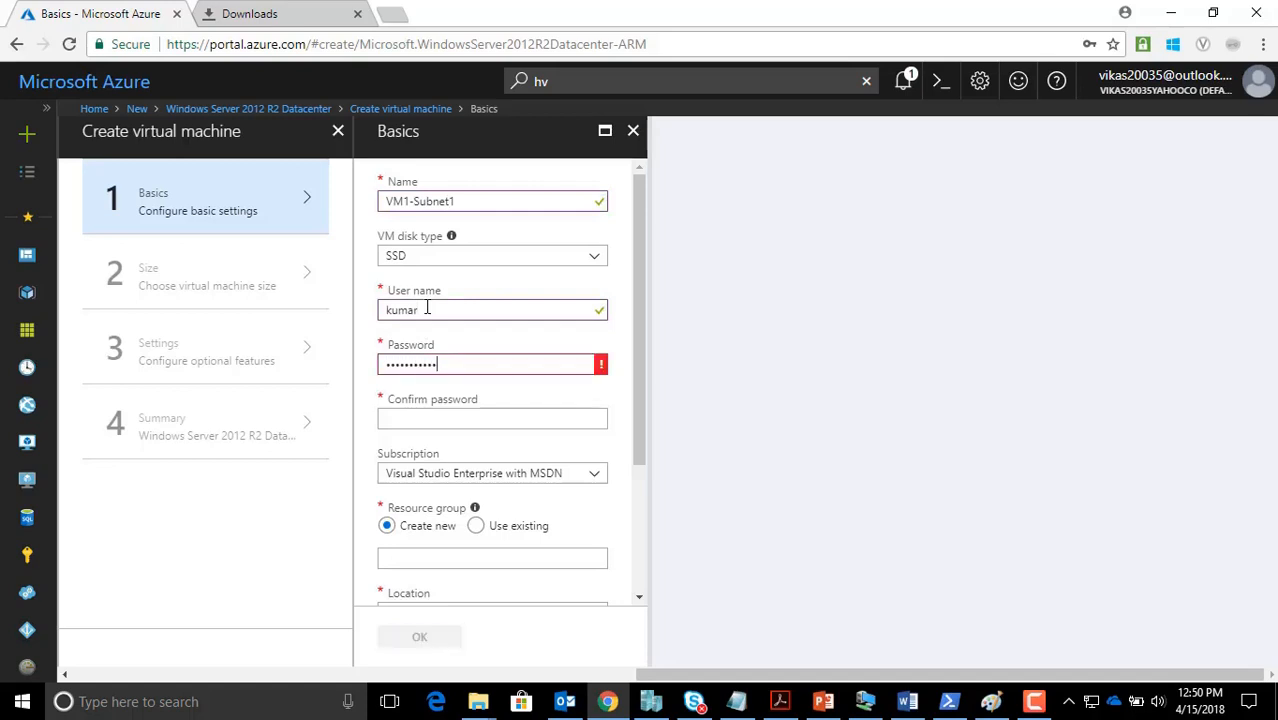
pyautogui.write('•')
pyautogui.press('Tab')
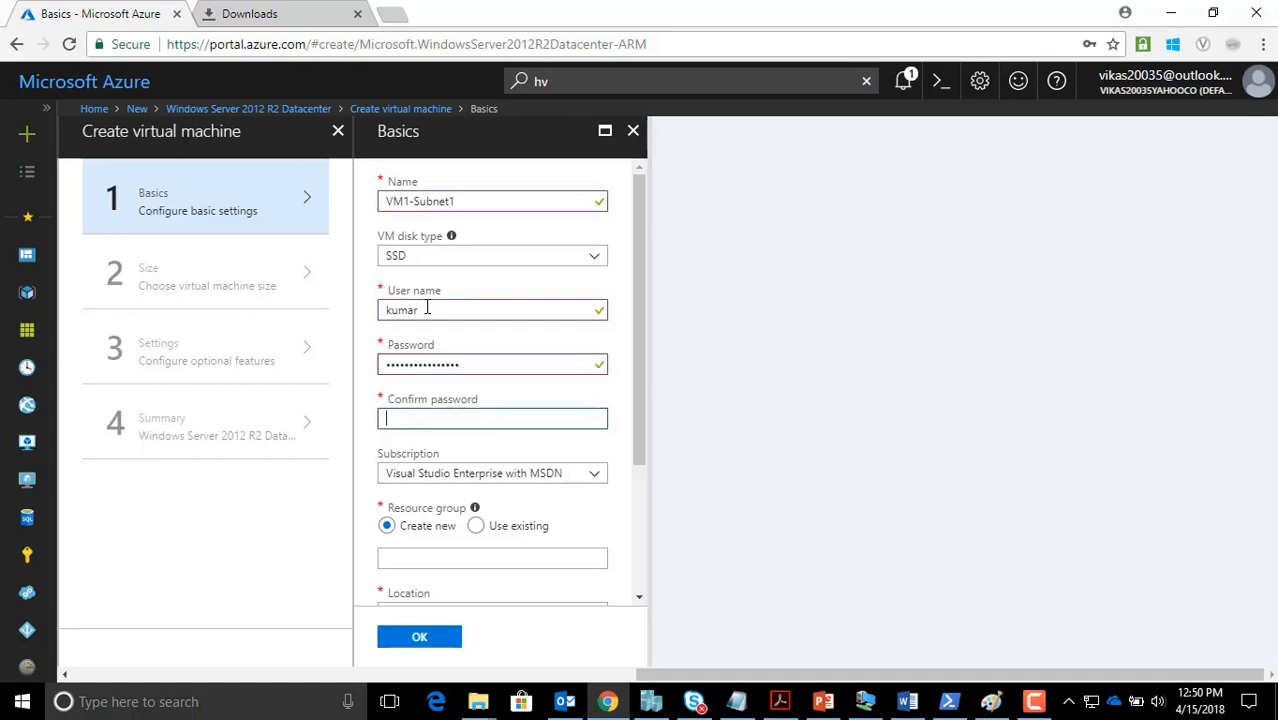
pyautogui.write('•••••••••')
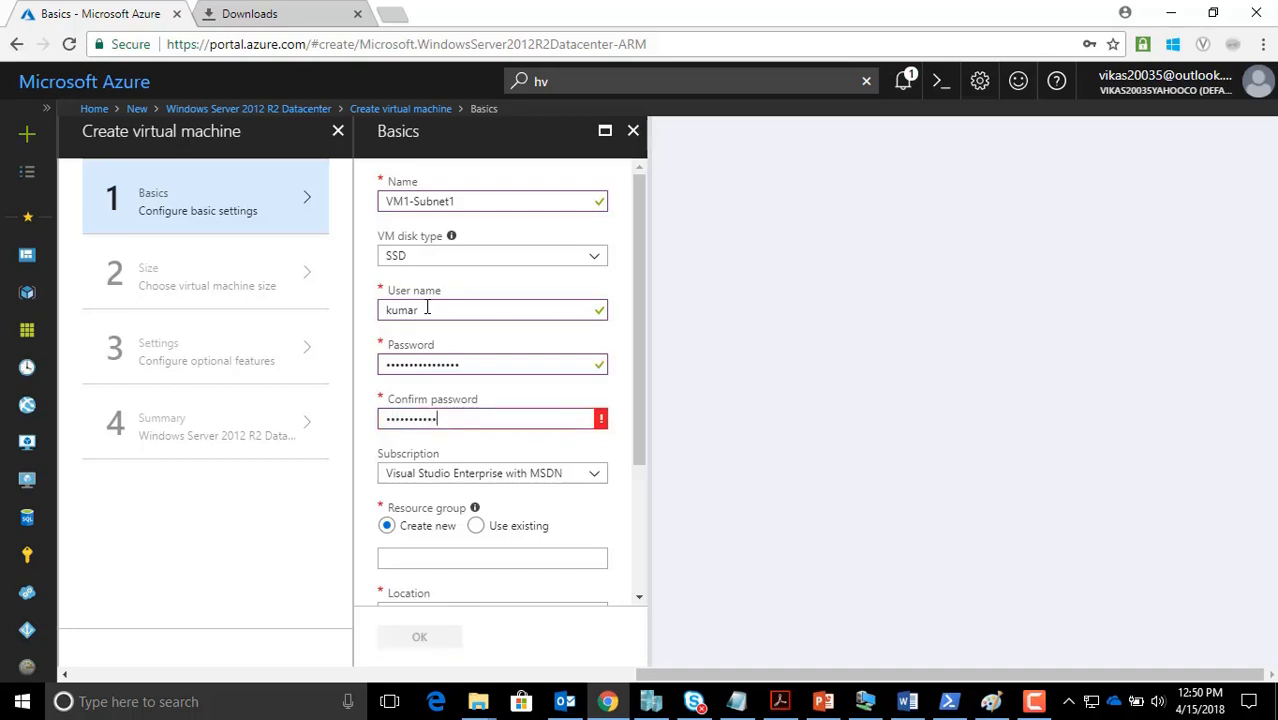
pyautogui.press('Tab')
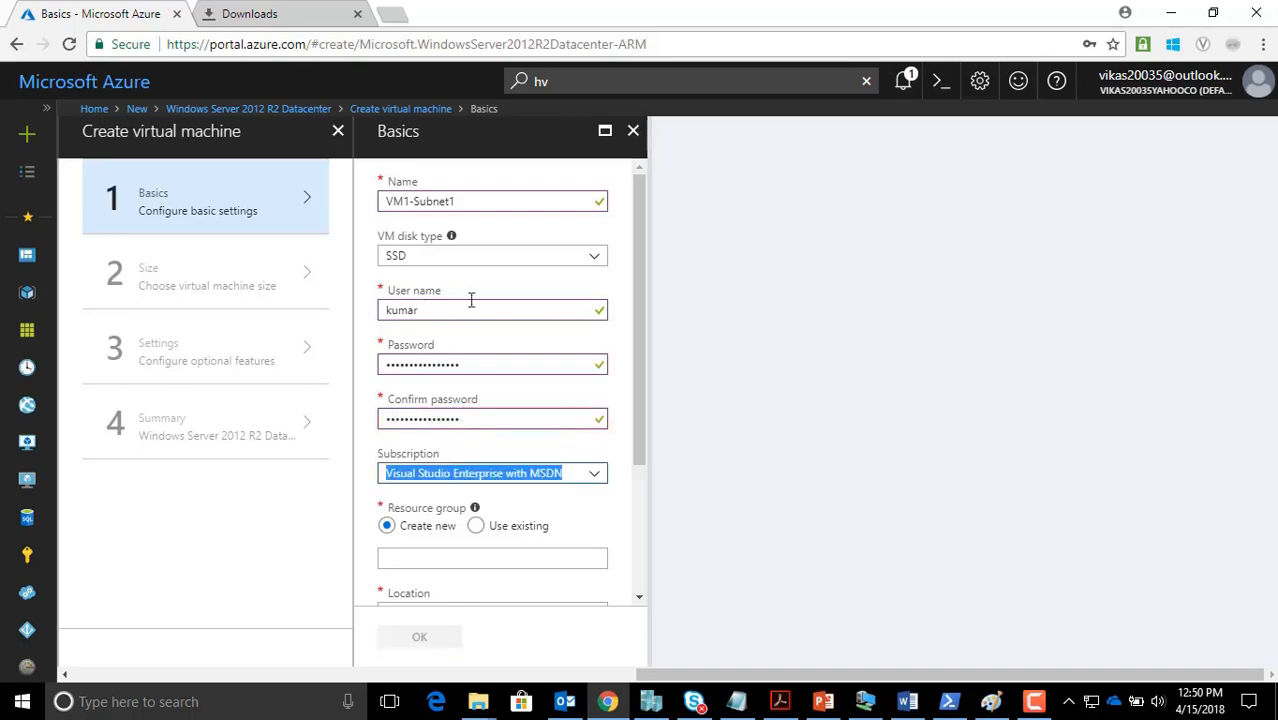
# Place the VM in the existing Customer-A-Test resource group and confirm the basics
pyautogui.click(478, 530)
pyautogui.click(486, 556)
pyautogui.scroll(-1, 486, 556)
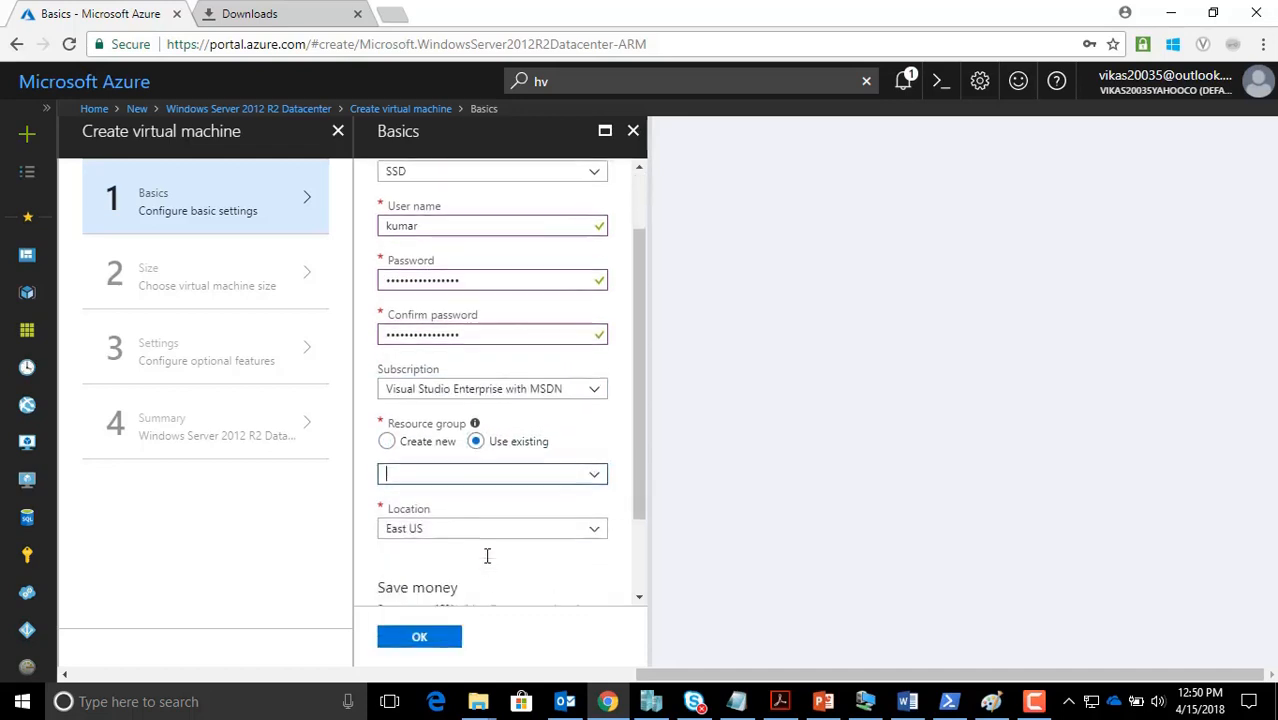
pyautogui.click(470, 466)
pyautogui.click(445, 512)
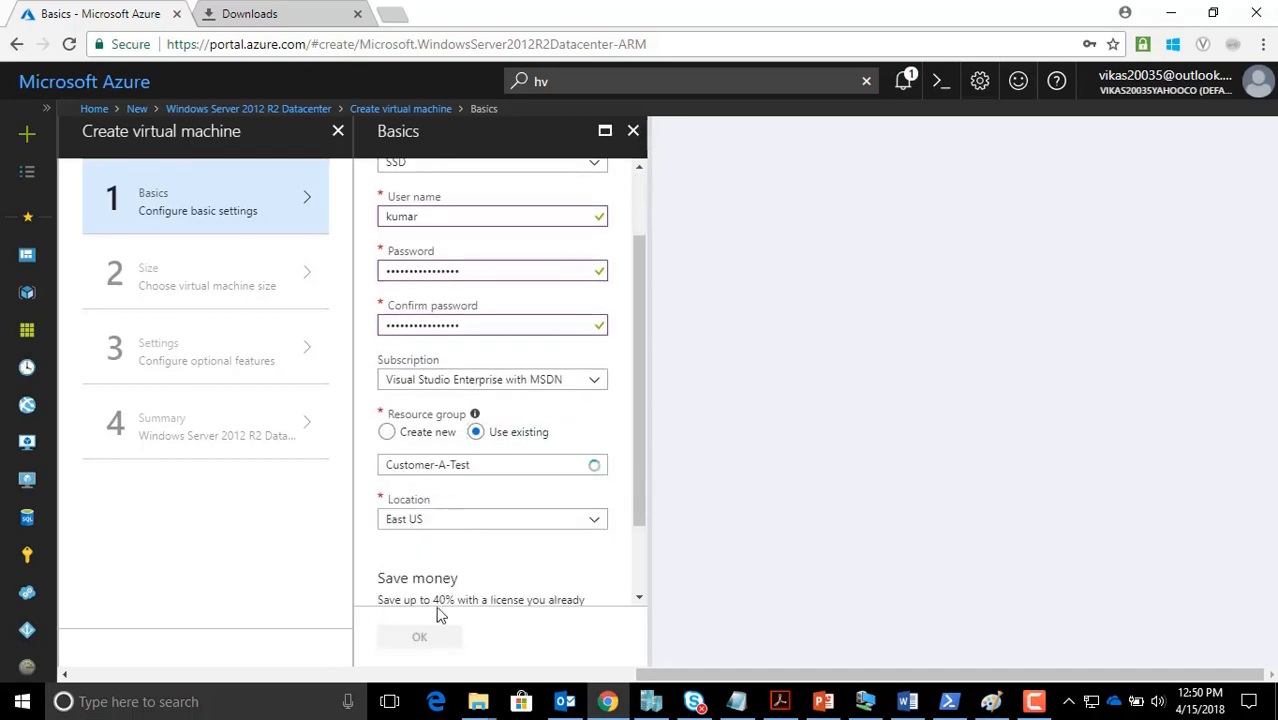
pyautogui.scroll(-1, 428, 608)
pyautogui.click(420, 638)
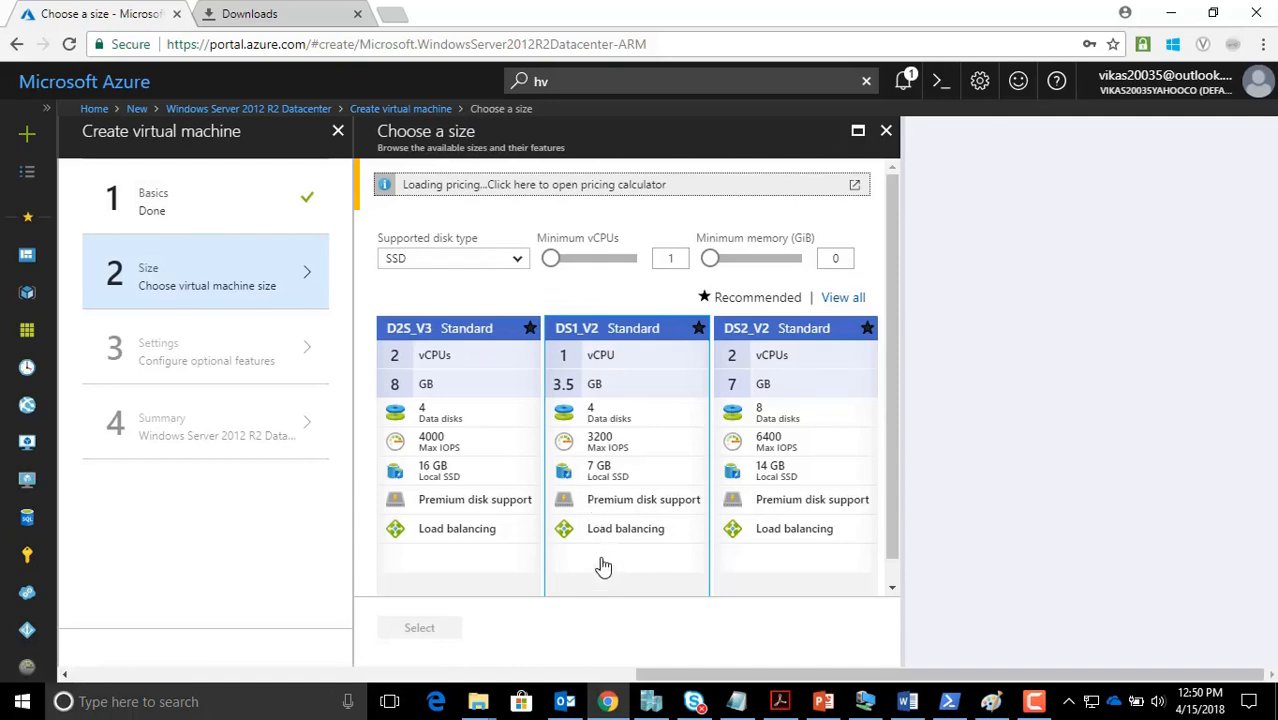
# Choose the DS1_V2 Standard size and bring the Customer-A-Vnet / FrontEnd-Subnet1 network settings into view
pyautogui.click(602, 566)
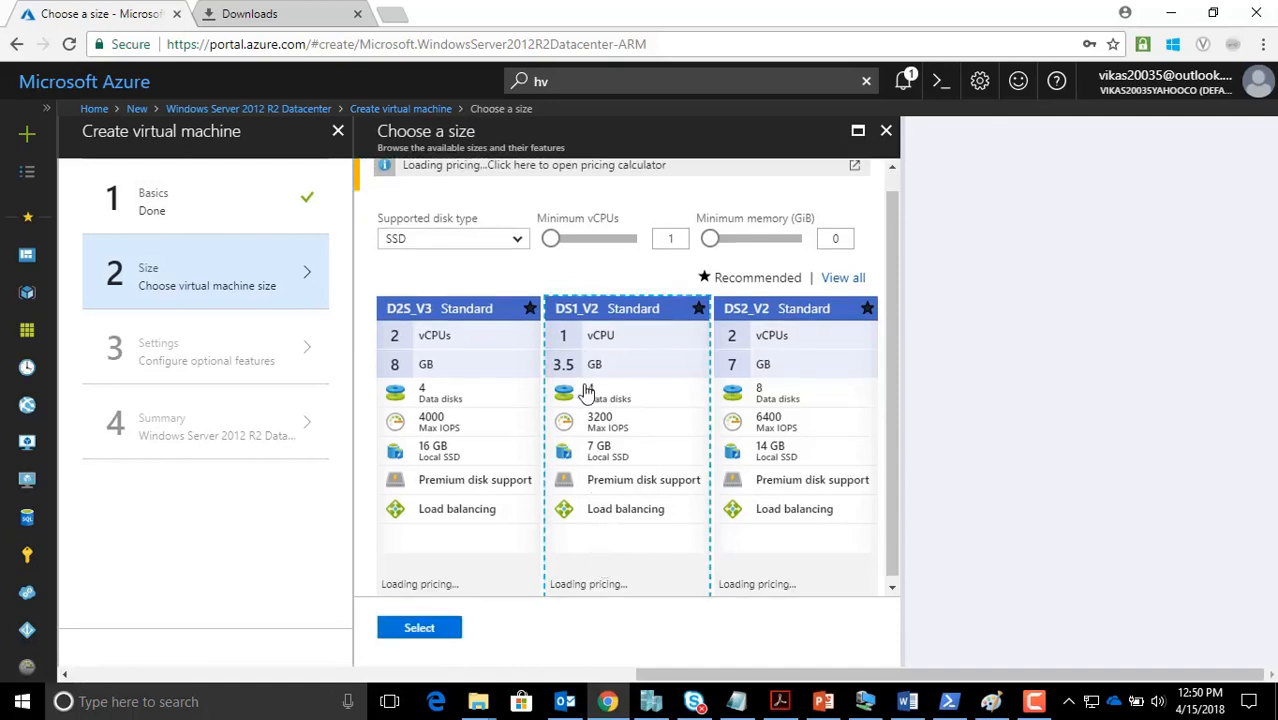
pyautogui.click(400, 636)
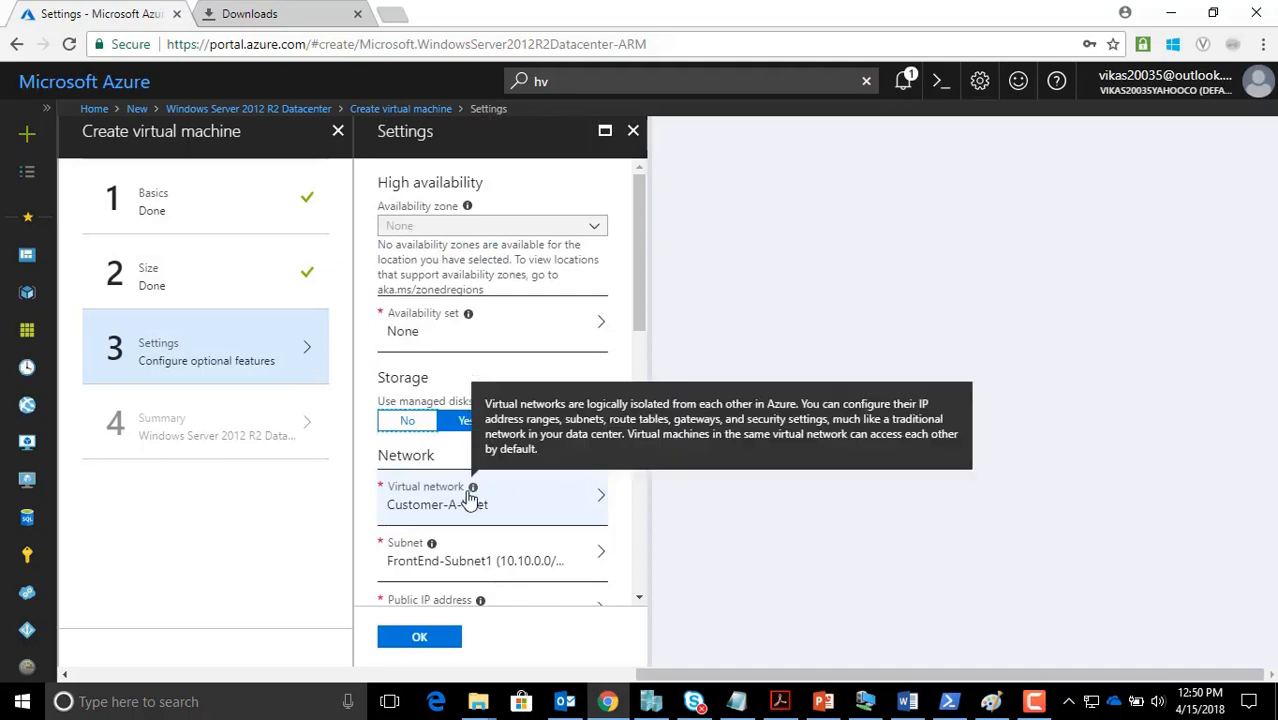
pyautogui.scroll(-2, 469, 497)
pyautogui.scroll(-1, 466, 495)
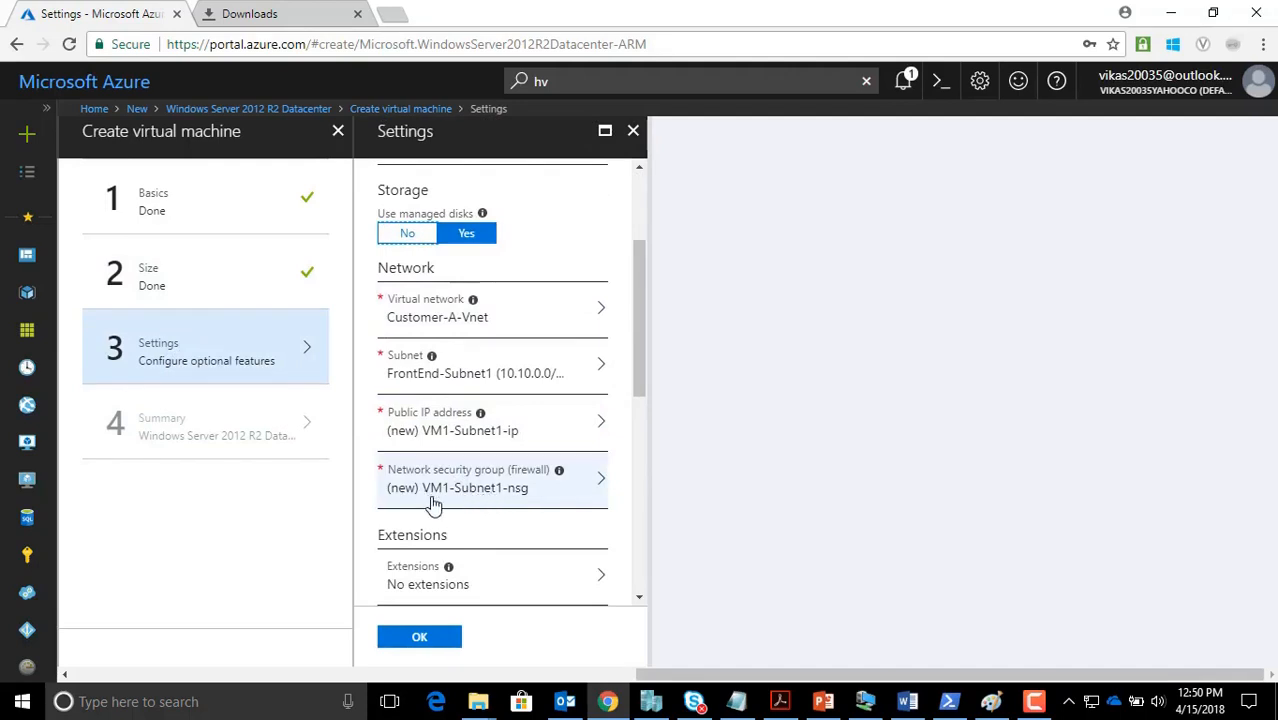
# Set the VM's network security group to None and confirm the optional settings
pyautogui.click(508, 500)
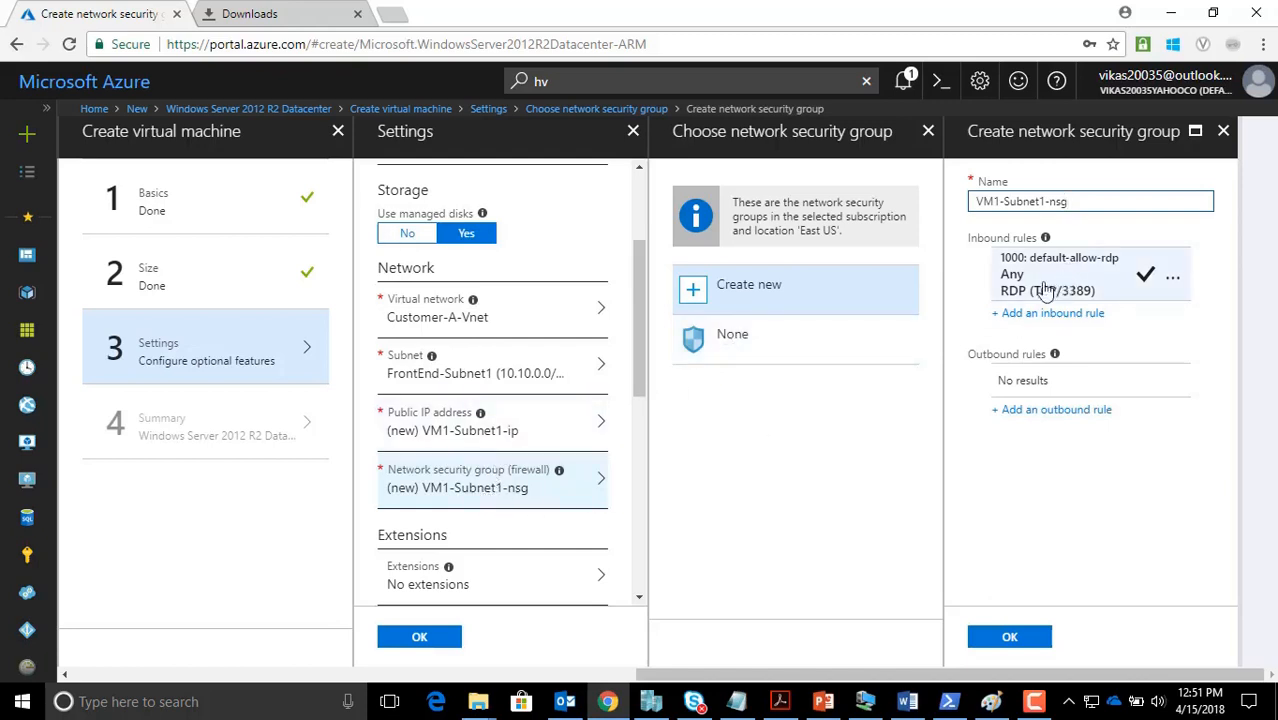
pyautogui.click(733, 352)
pyautogui.scroll(-5, 452, 489)
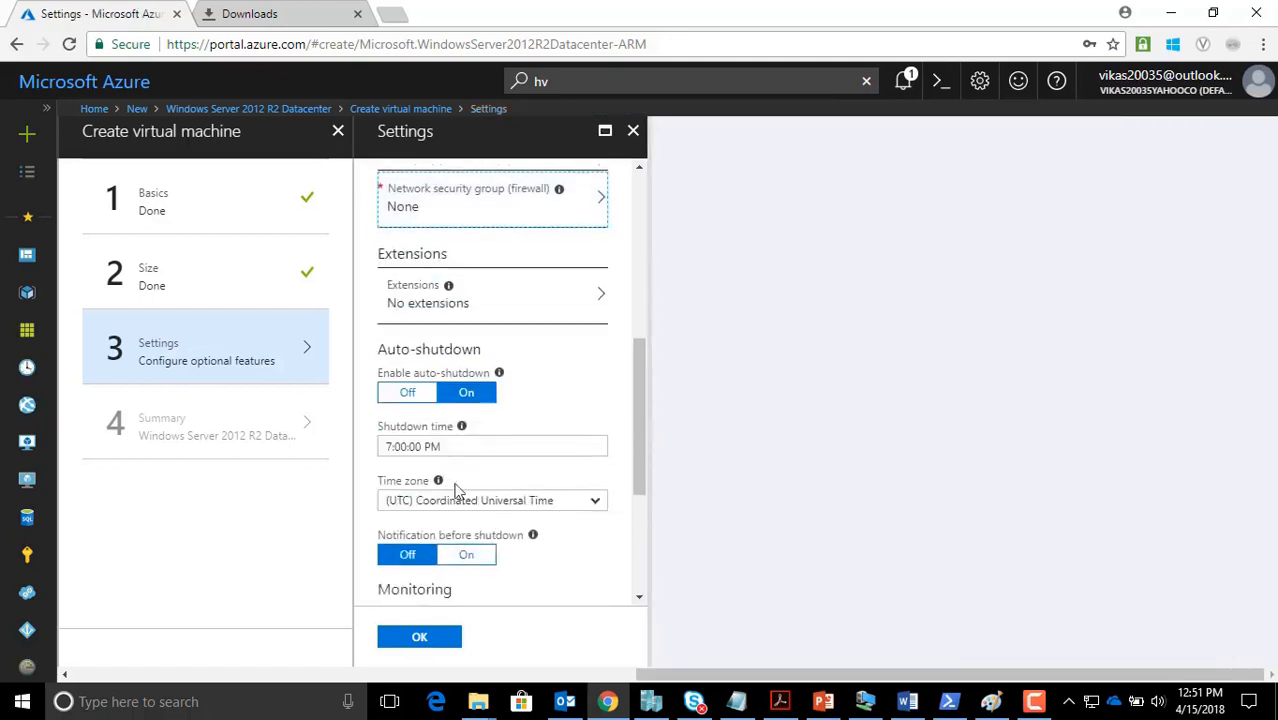
pyautogui.scroll(-3, 447, 566)
pyautogui.click(421, 643)
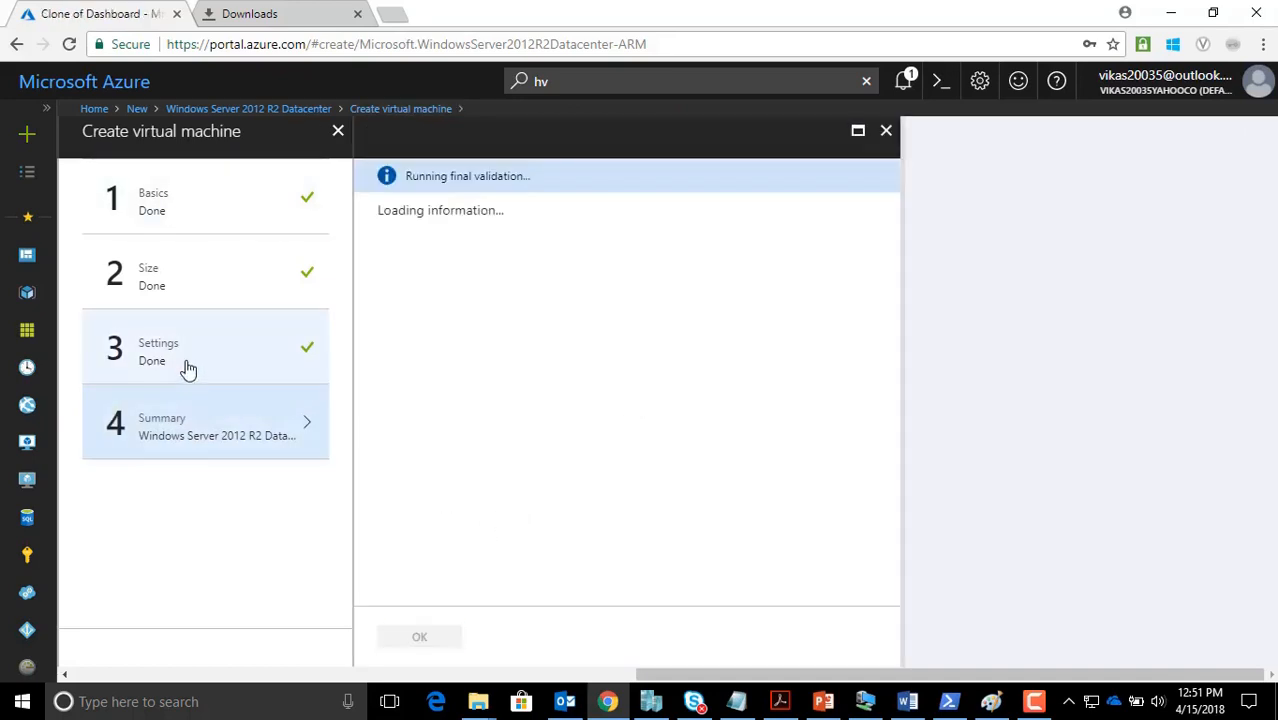
# Recheck and confirm the optional settings, then submit the VM deployment after validation
pyautogui.click(188, 364)
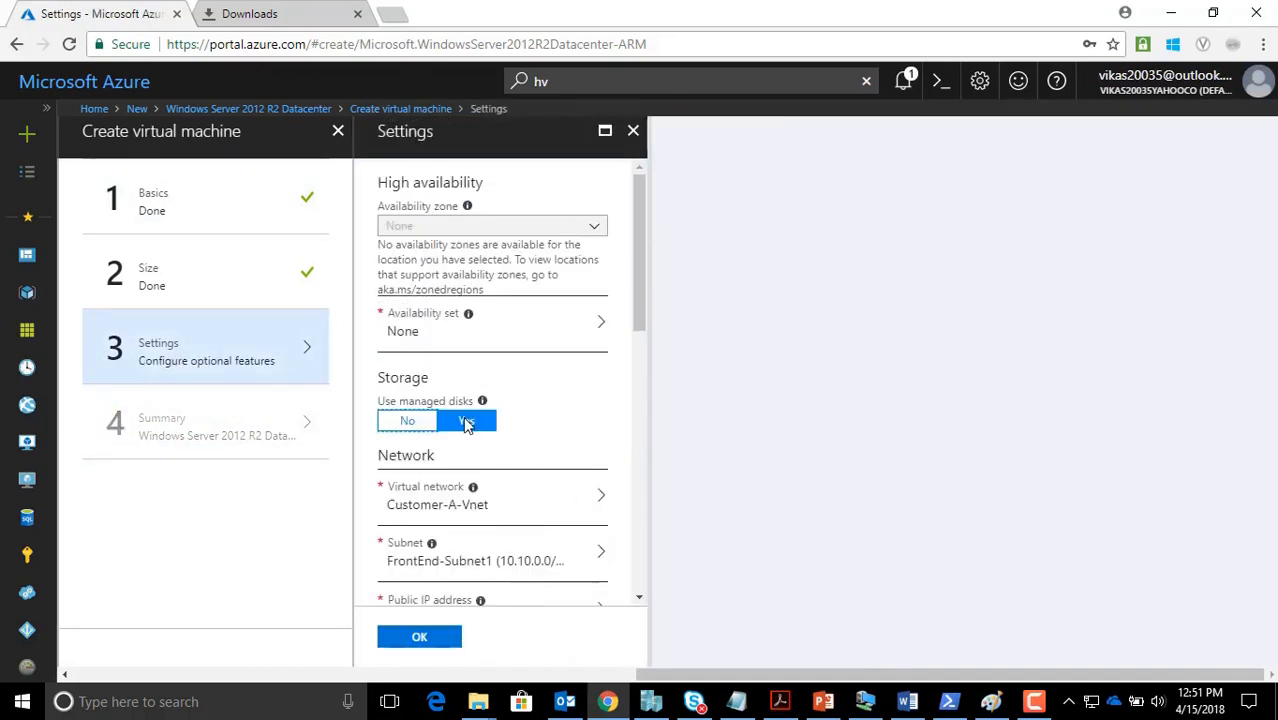
pyautogui.scroll(-2, 465, 420)
pyautogui.scroll(-1, 463, 425)
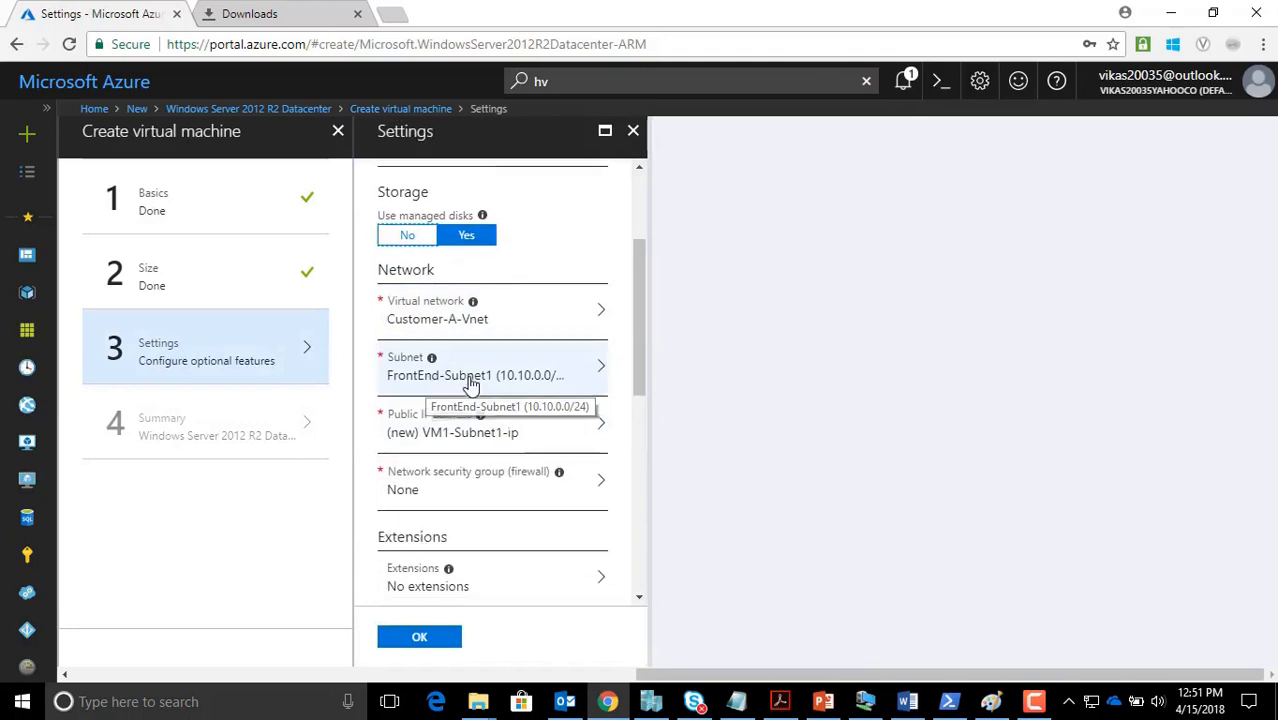
pyautogui.scroll(2, 470, 385)
pyautogui.scroll(-3, 434, 520)
pyautogui.scroll(-3, 434, 520)
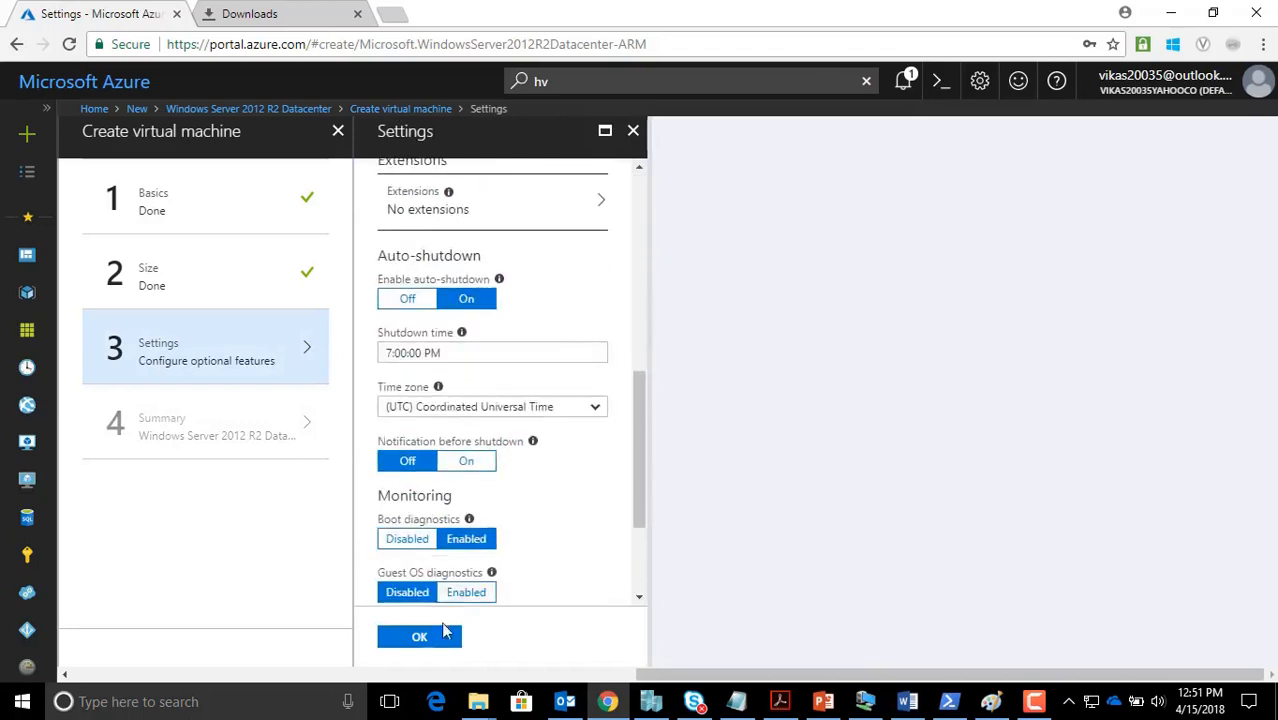
pyautogui.click(434, 640)
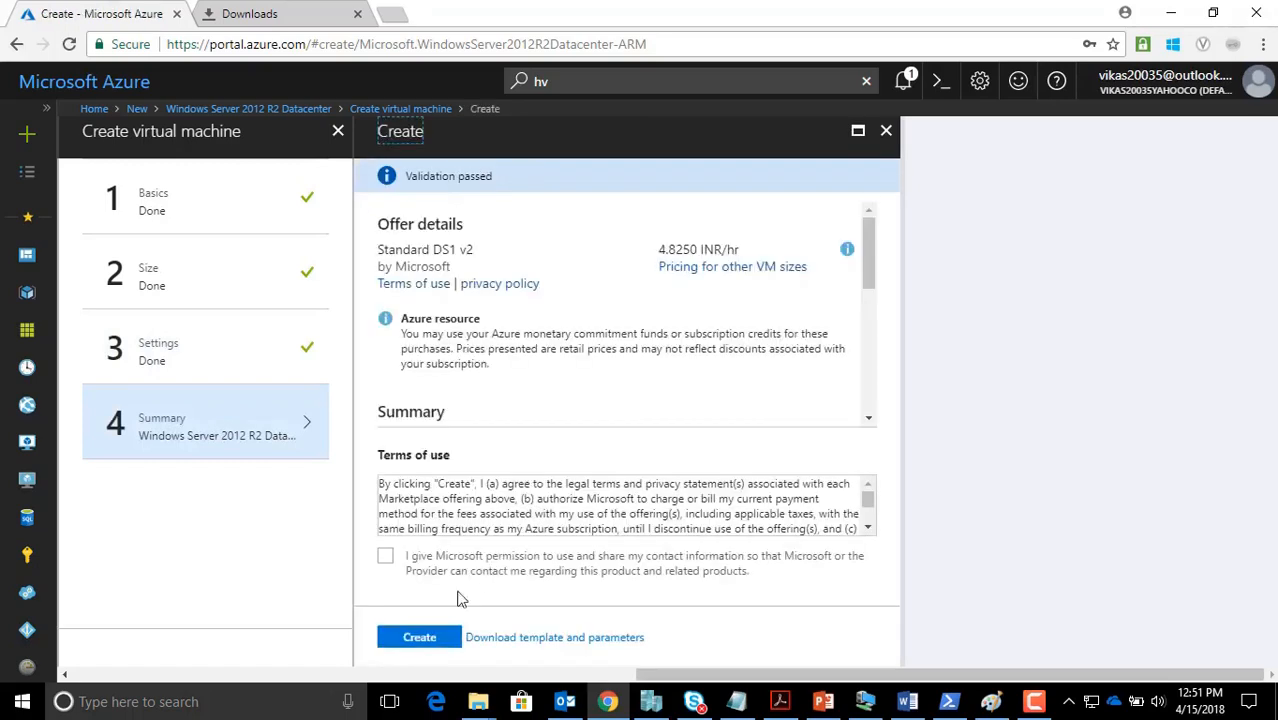
pyautogui.click(421, 637)
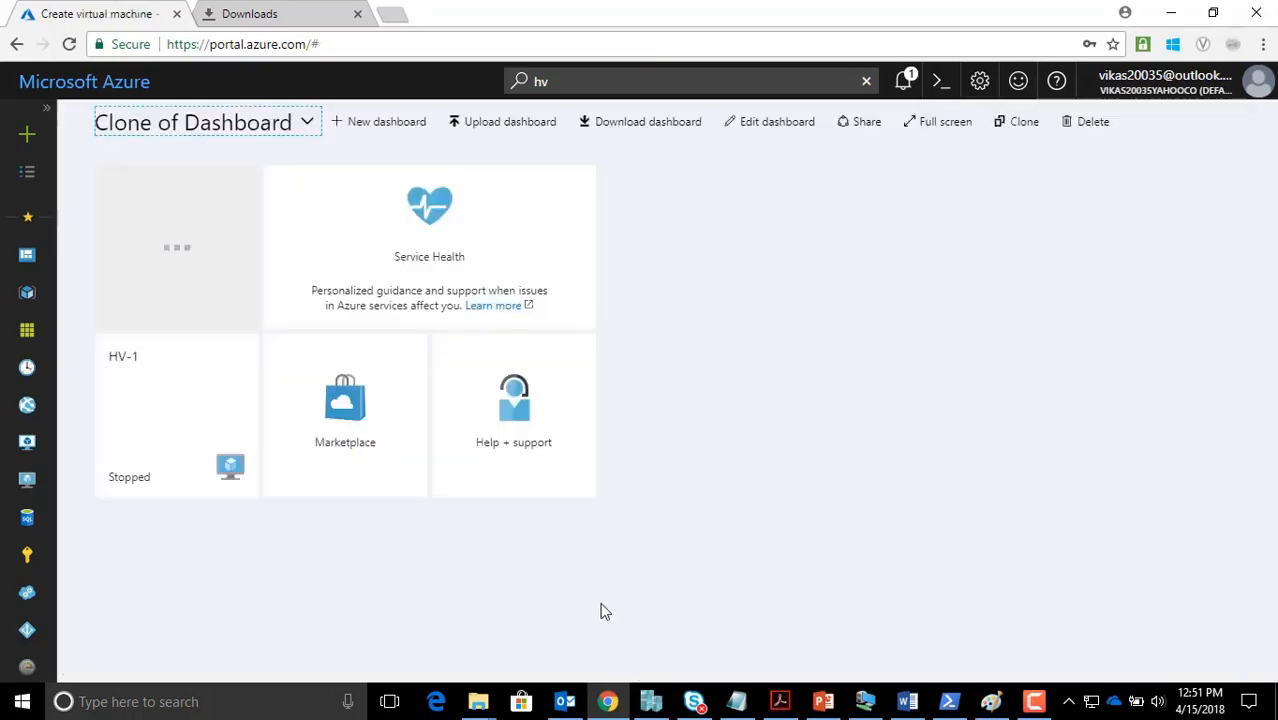
# Search the Marketplace for 'WINDOWS SERVER 2012 R2 DATA' and start a VM from the Datacenter image
pyautogui.click(27, 134)
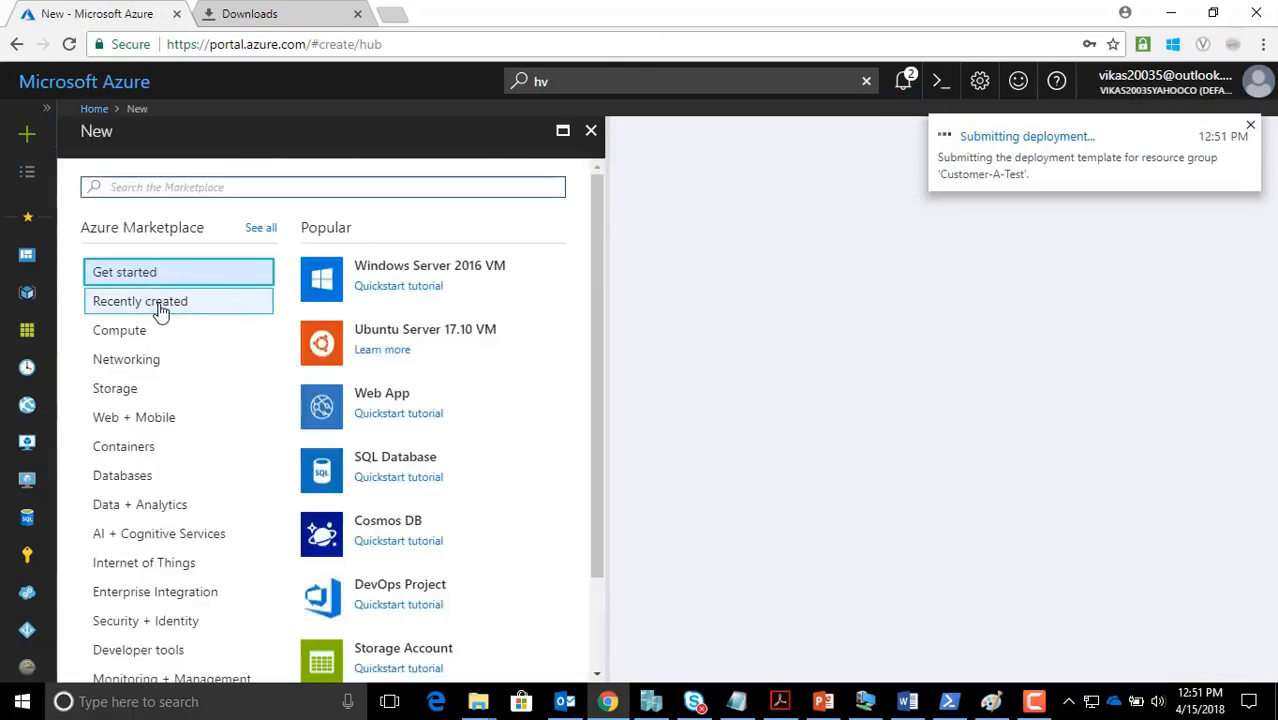
pyautogui.click(165, 304)
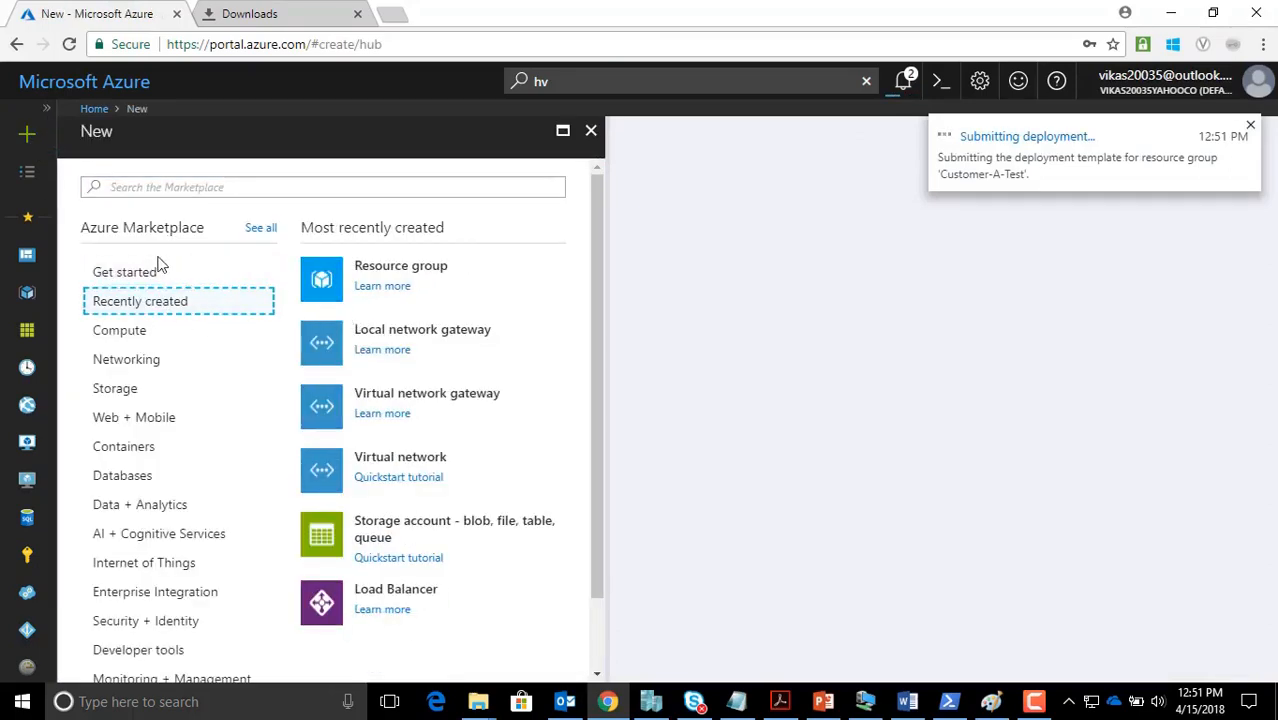
pyautogui.click(158, 270)
pyautogui.click(269, 190)
pyautogui.write('W')
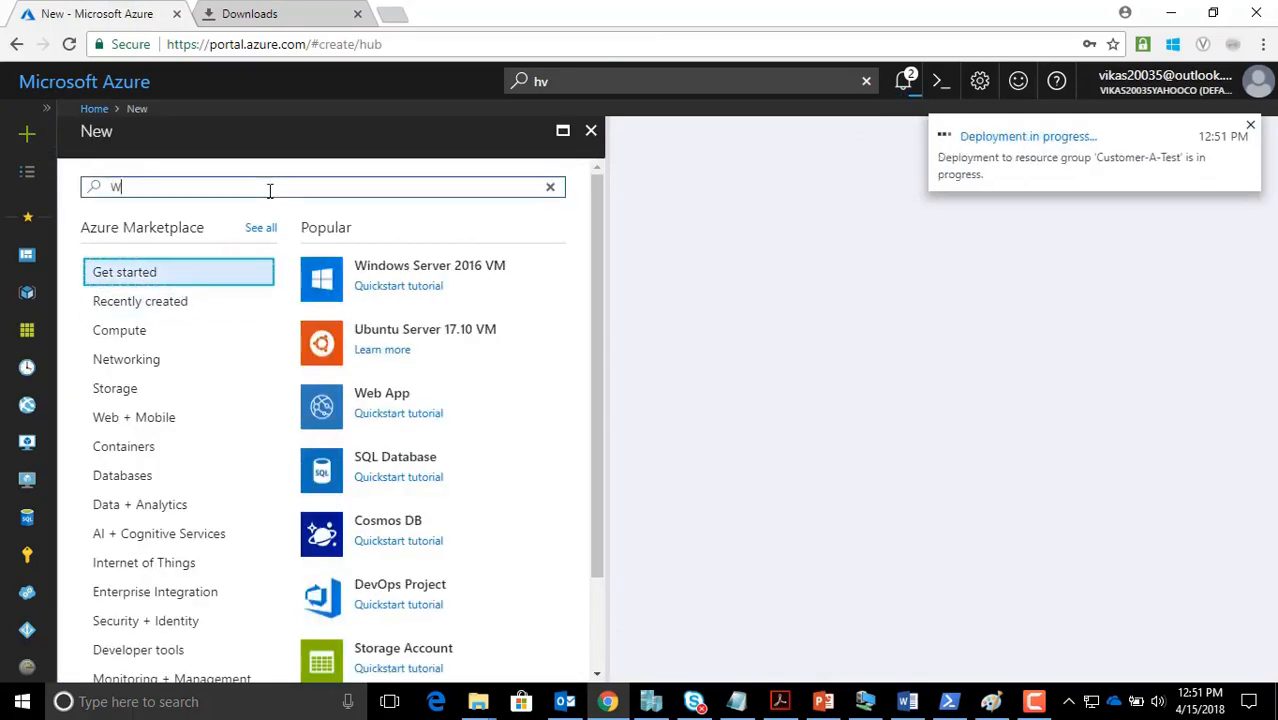
pyautogui.write('INDOWS S')
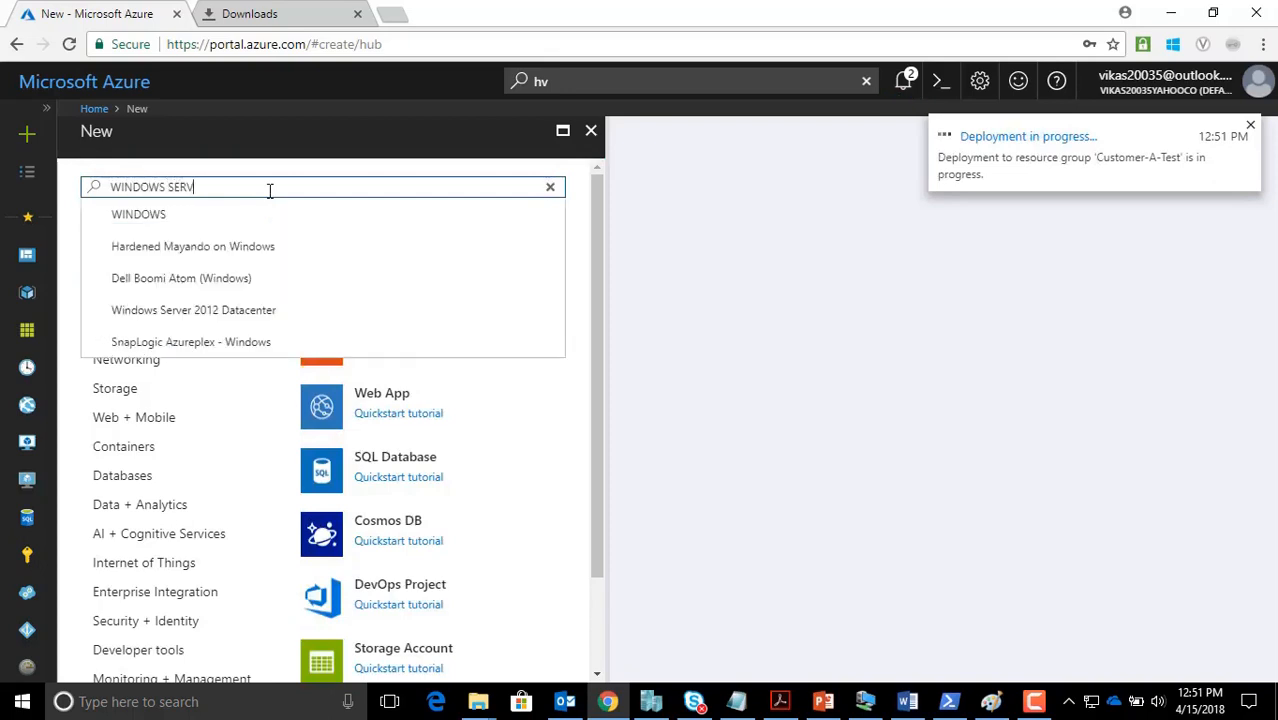
pyautogui.write('ERVER 2')
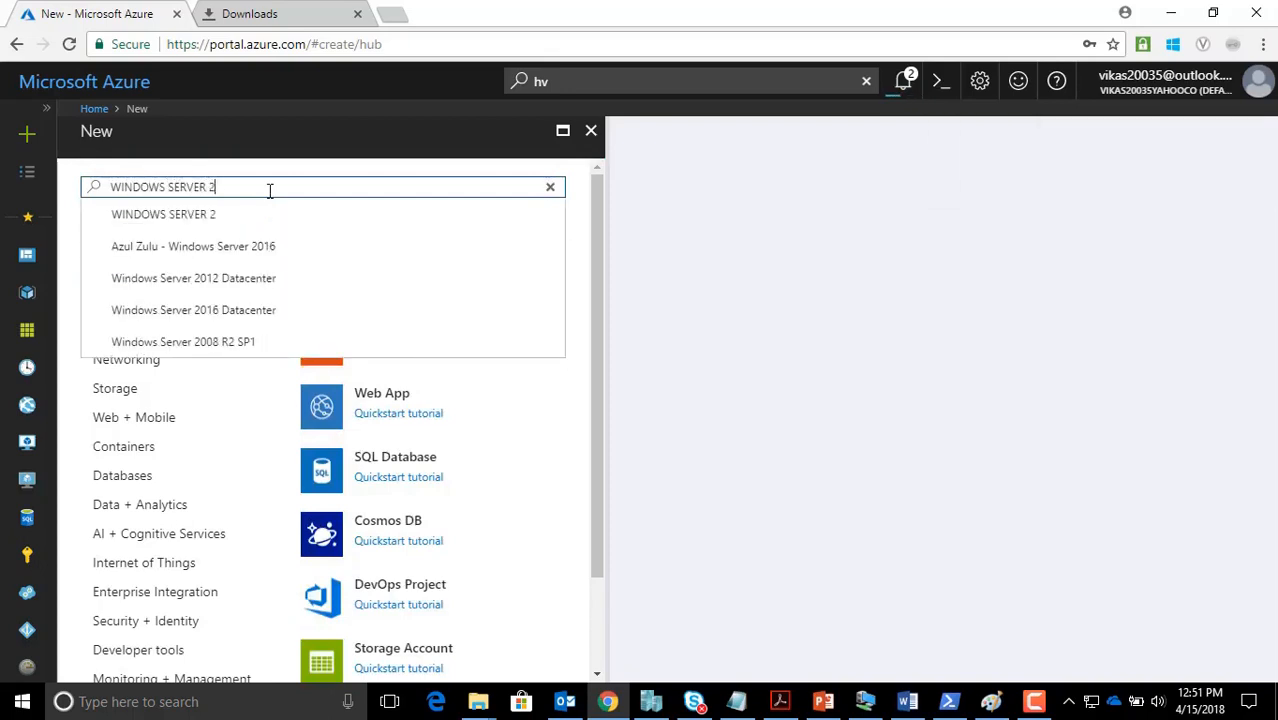
pyautogui.write('012R2')
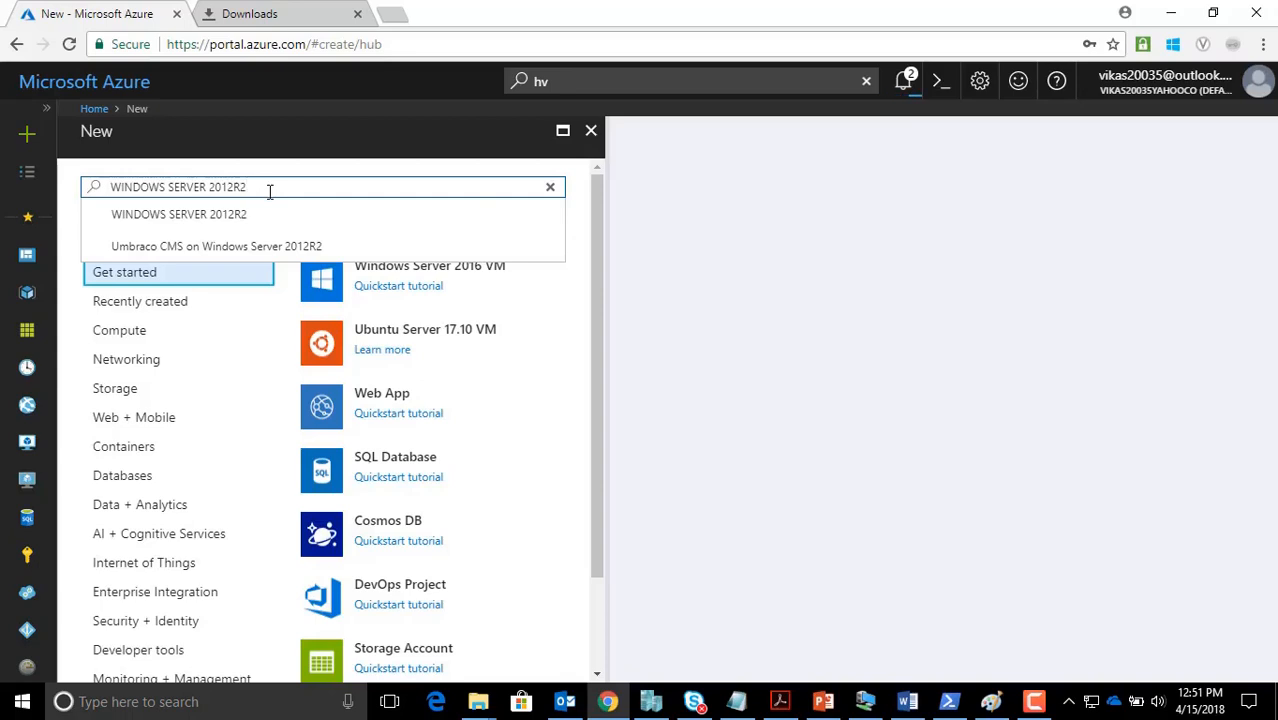
pyautogui.press('BackSpace')
pyautogui.write('R2 DATA')
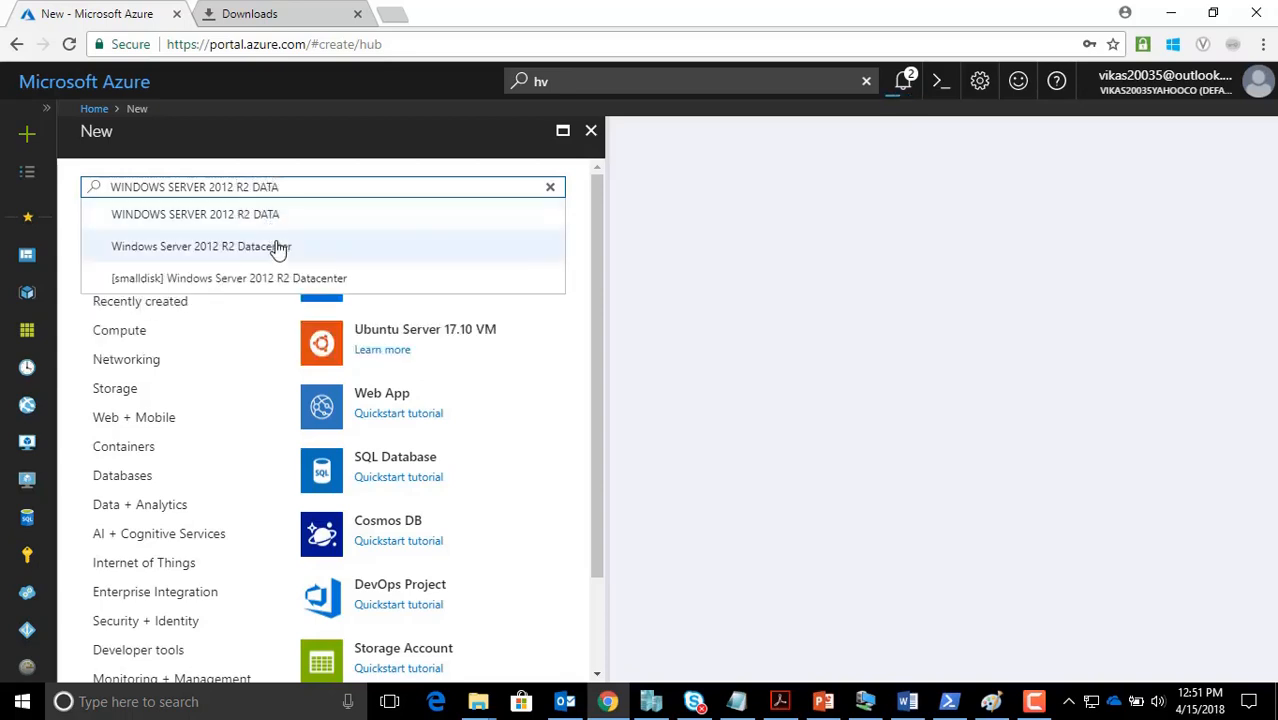
pyautogui.click(280, 247)
pyautogui.click(126, 616)
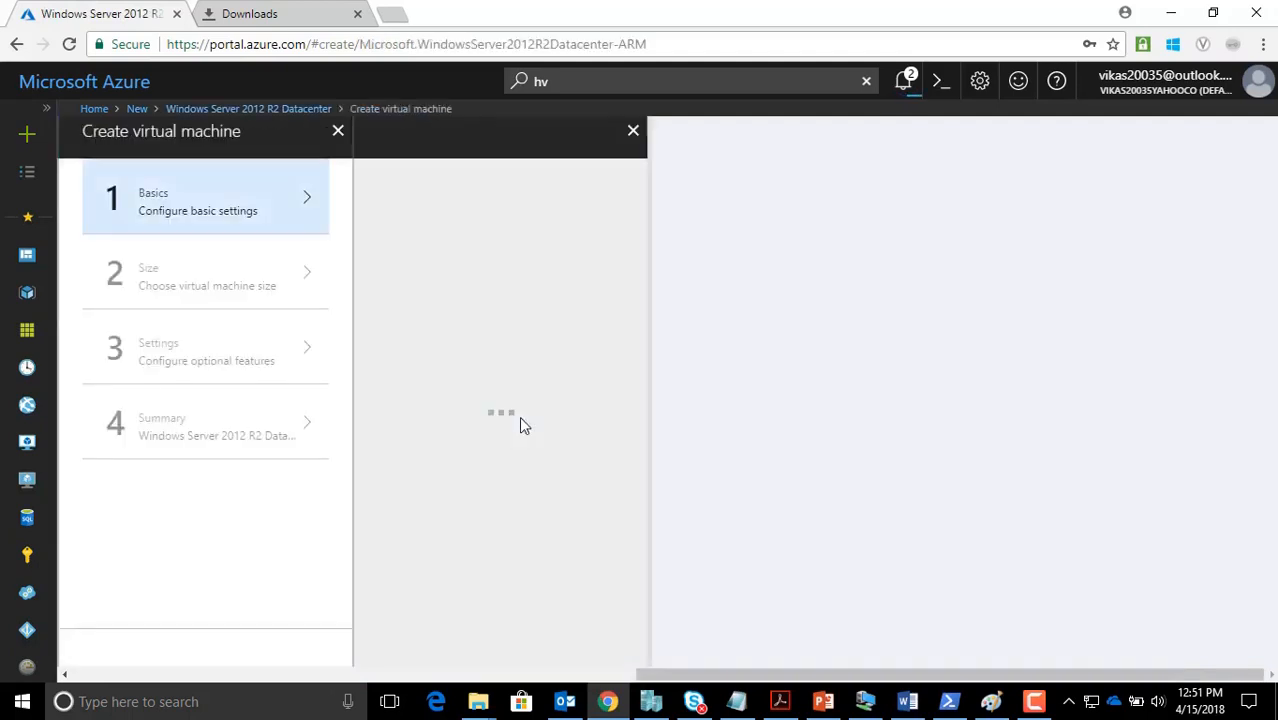
# Name the VM VM2-Subnet2 and enter the admin user name and confirmed password
pyautogui.write('VM2-Su')
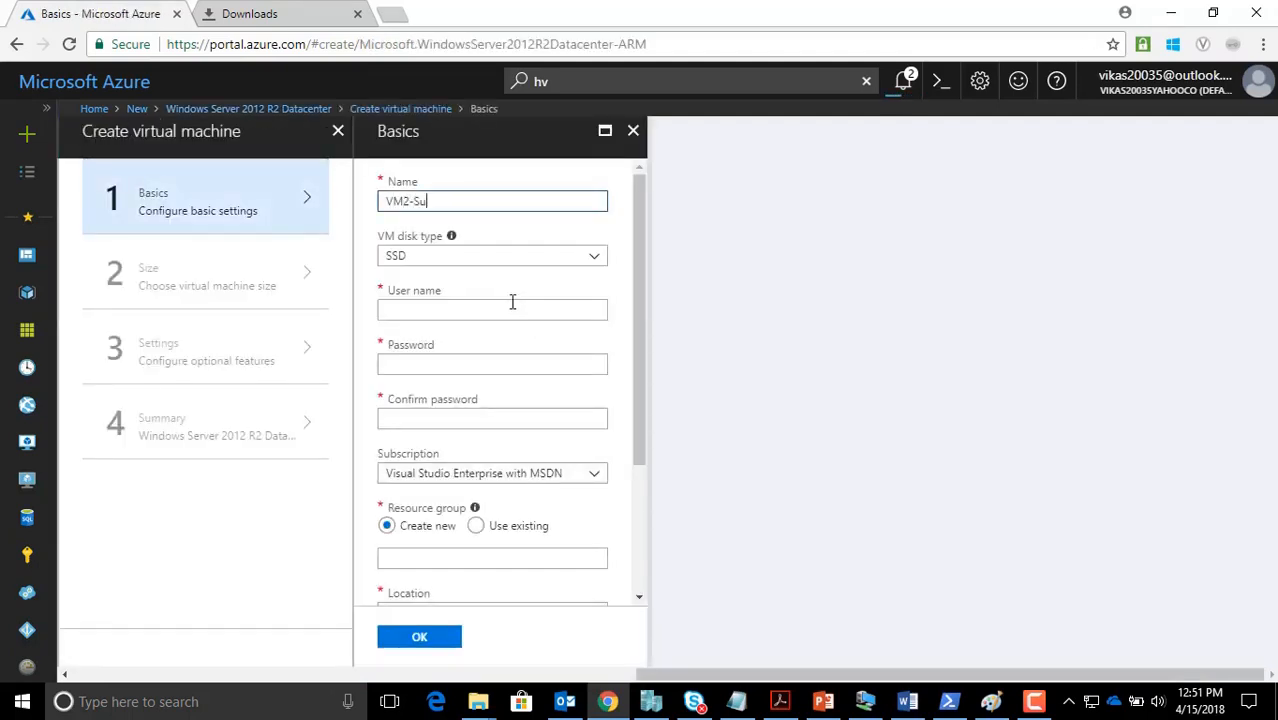
pyautogui.write('bnet2')
pyautogui.click(416, 313)
pyautogui.write('kumar')
pyautogui.press('Tab')
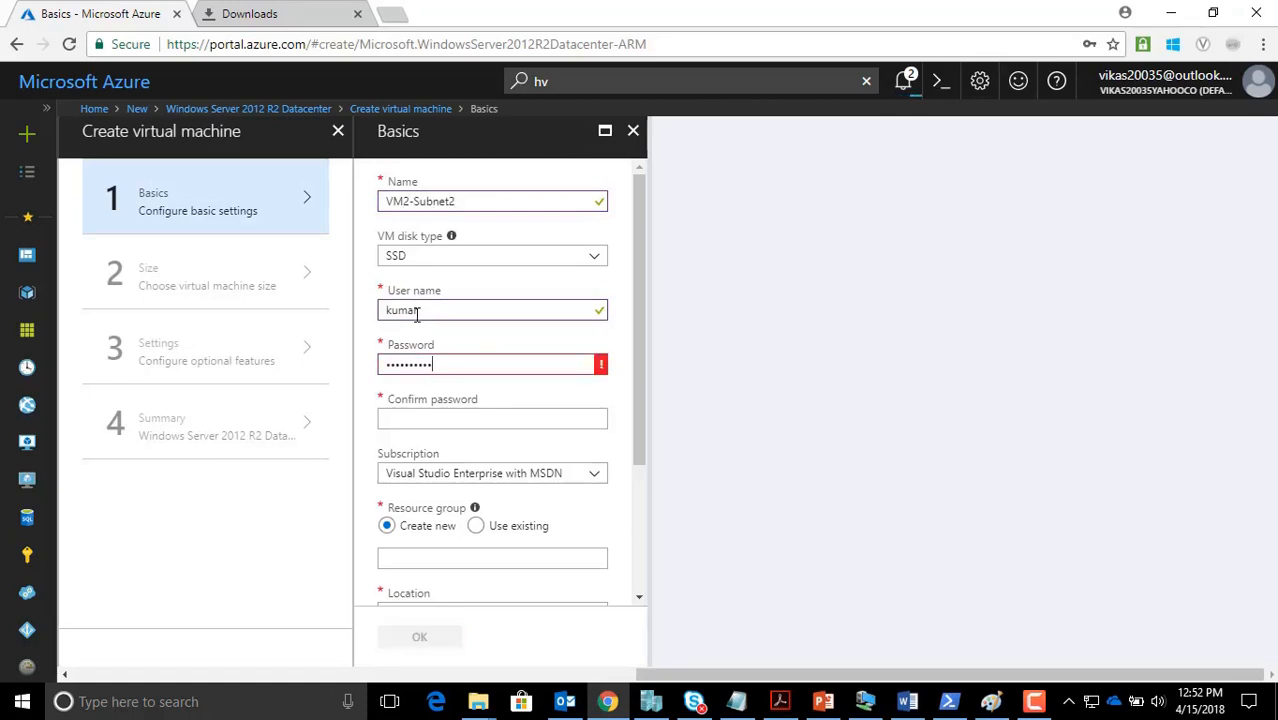
pyautogui.press('Tab')
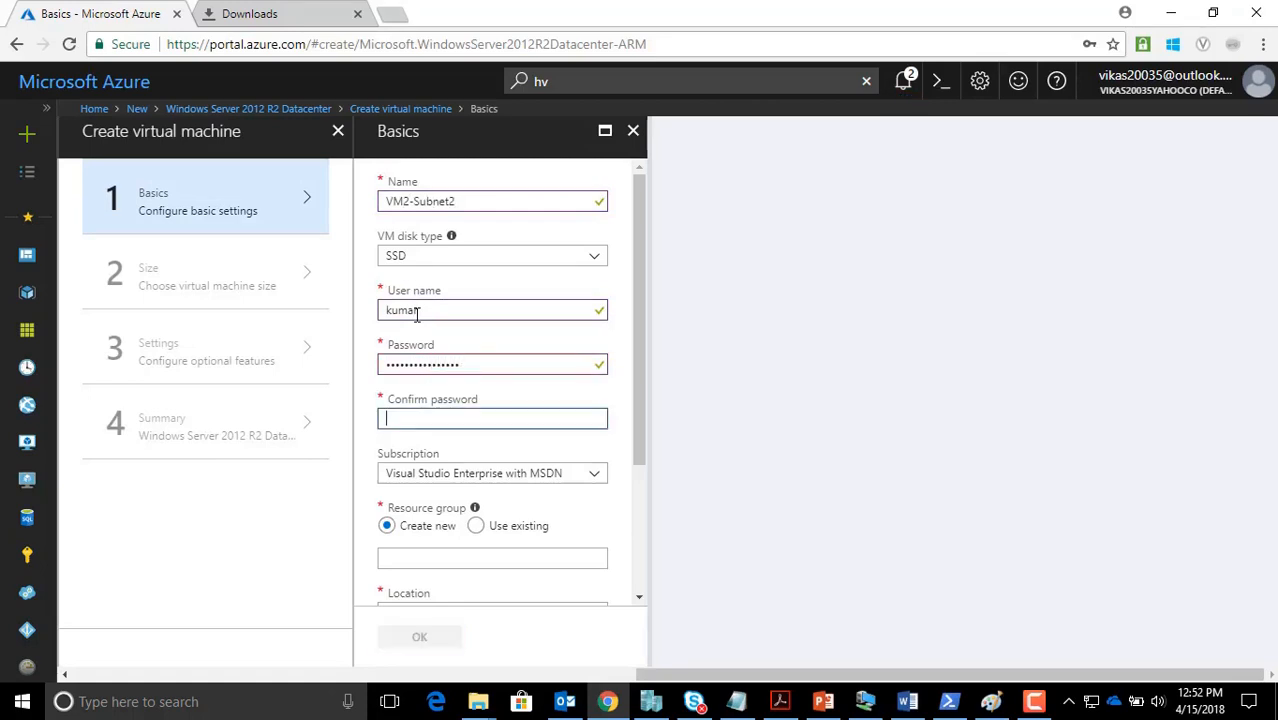
pyautogui.write('P•••••')
pyautogui.write('aa')
pyautogui.press('Tab')
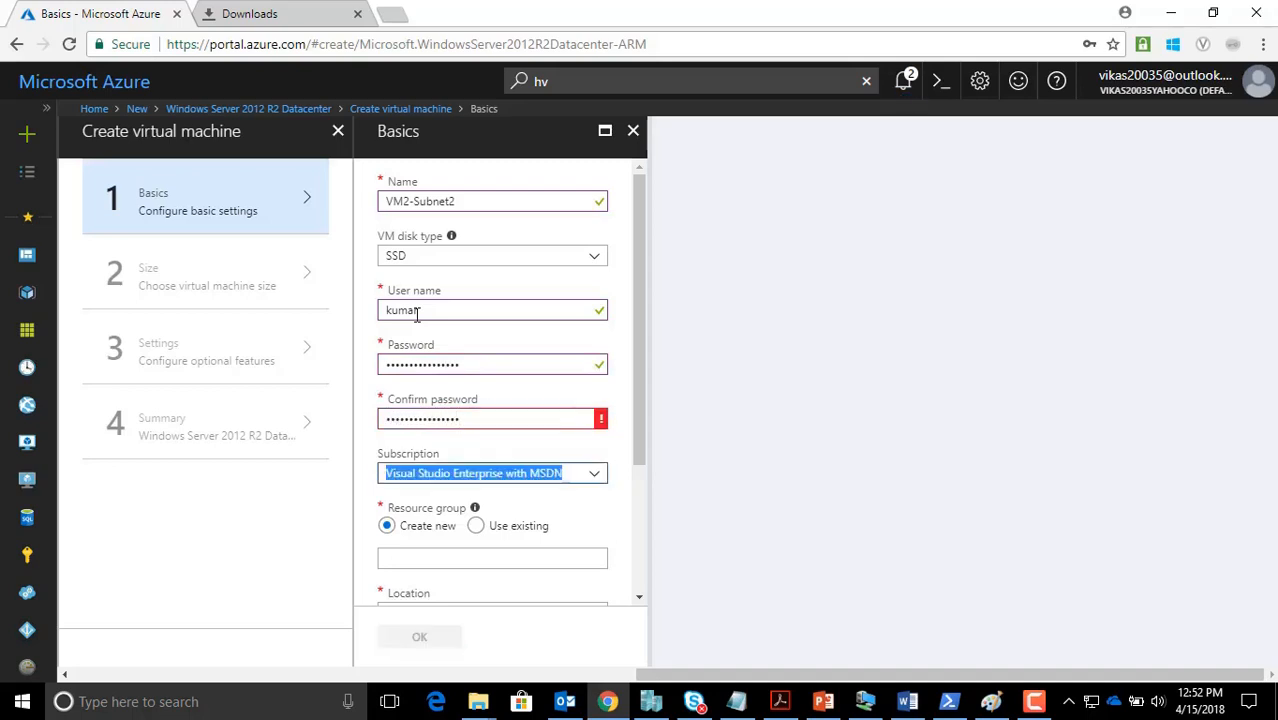
# Choose the existing Customer-A-Test resource group and confirm the basics
pyautogui.click(478, 527)
pyautogui.click(491, 557)
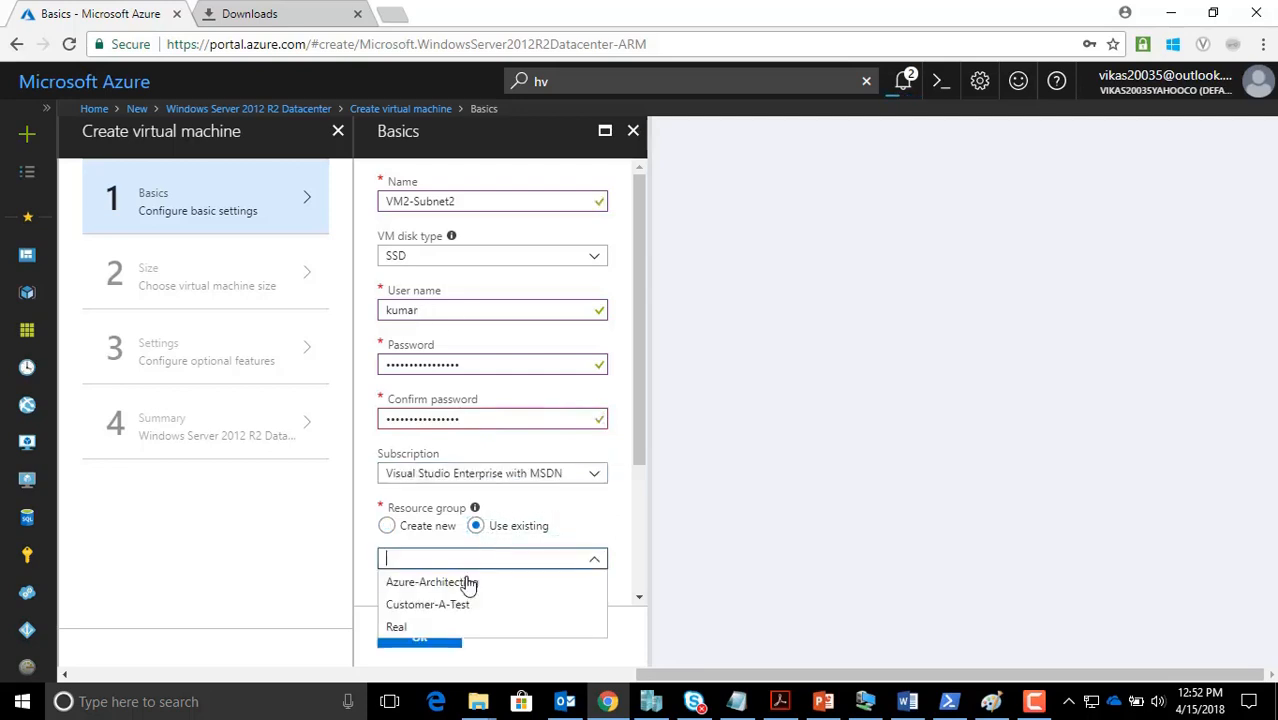
pyautogui.click(496, 606)
pyautogui.scroll(-3, 465, 575)
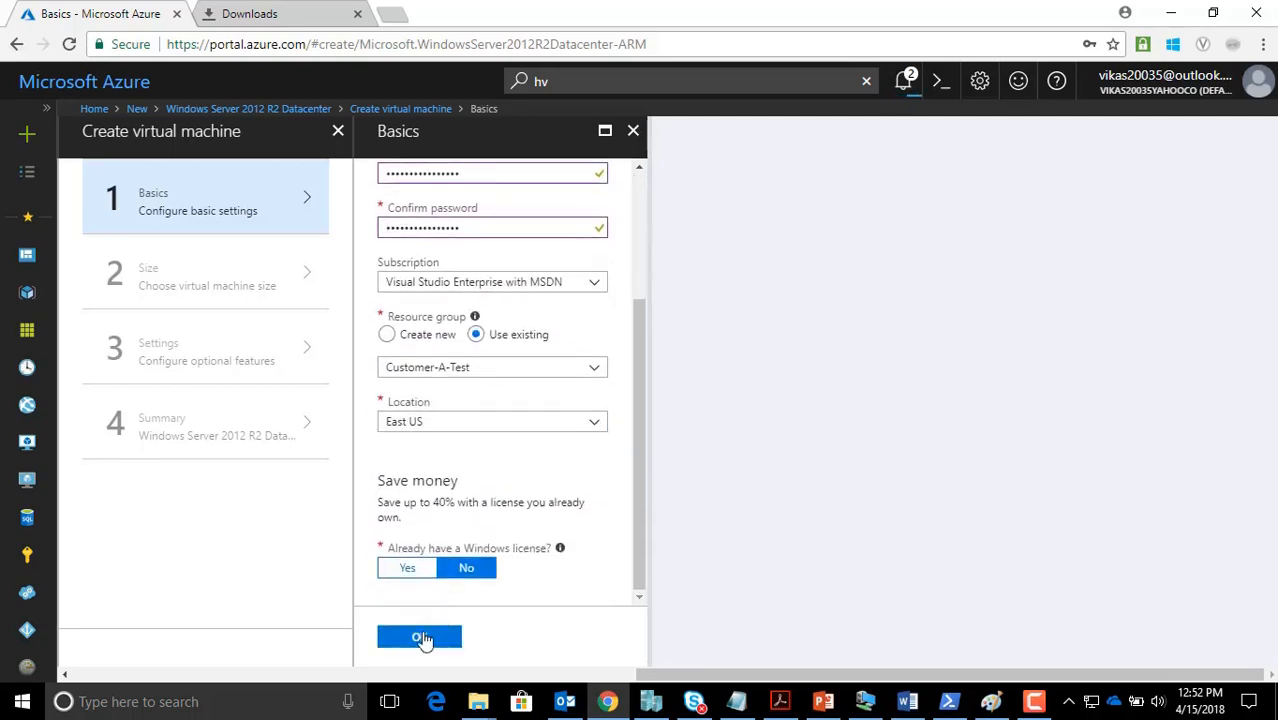
pyautogui.click(421, 635)
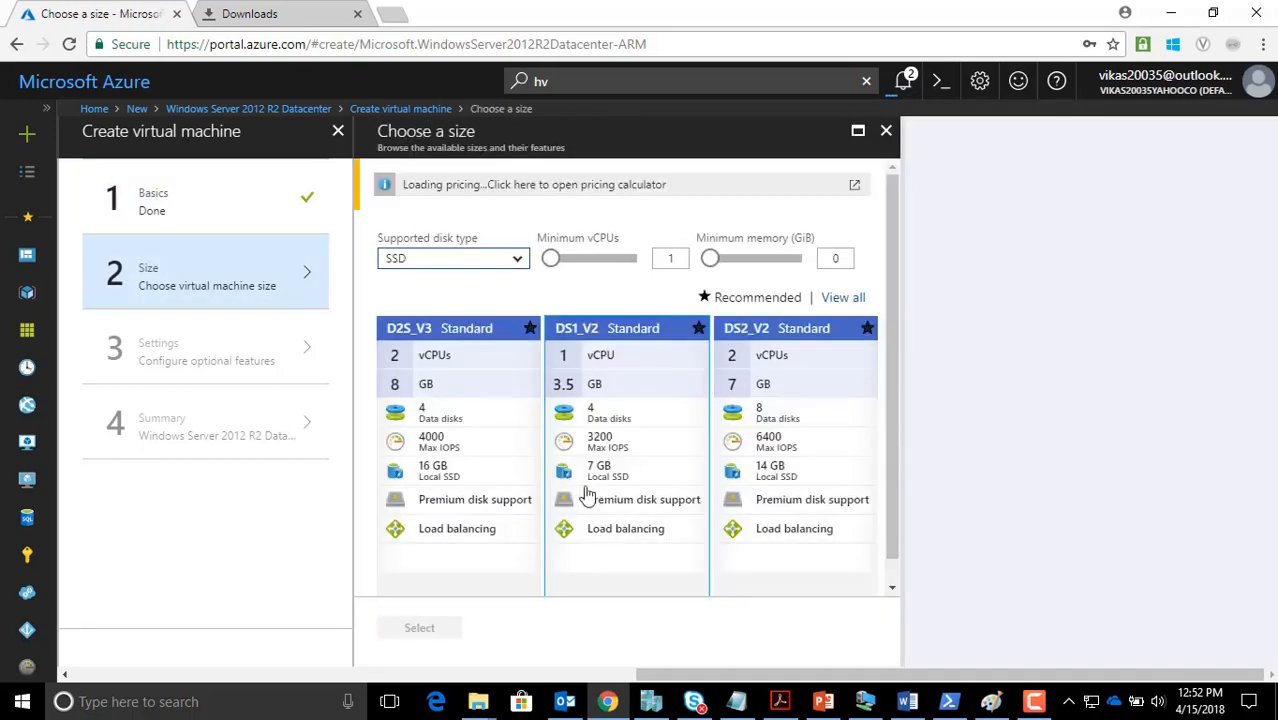
# Select the DS1_V2 size and place the VM on Backend-Subnet2
pyautogui.click(607, 558)
pyautogui.click(433, 630)
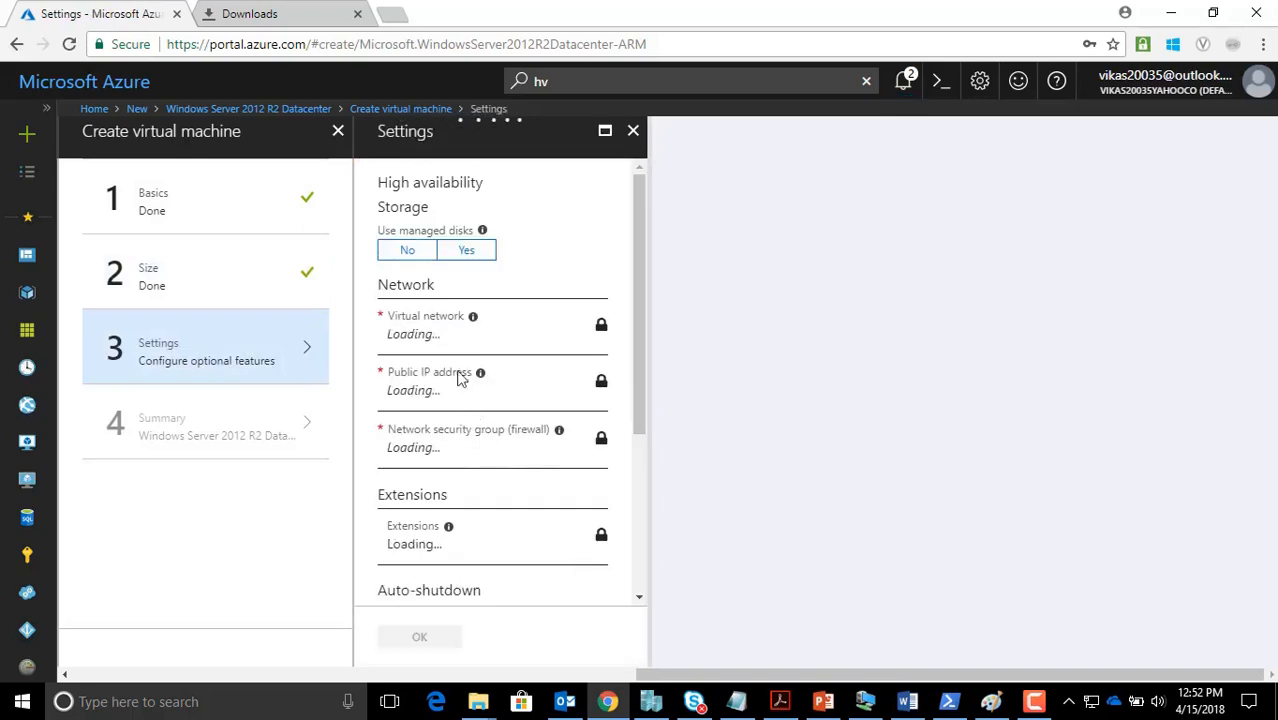
pyautogui.scroll(-1, 476, 490)
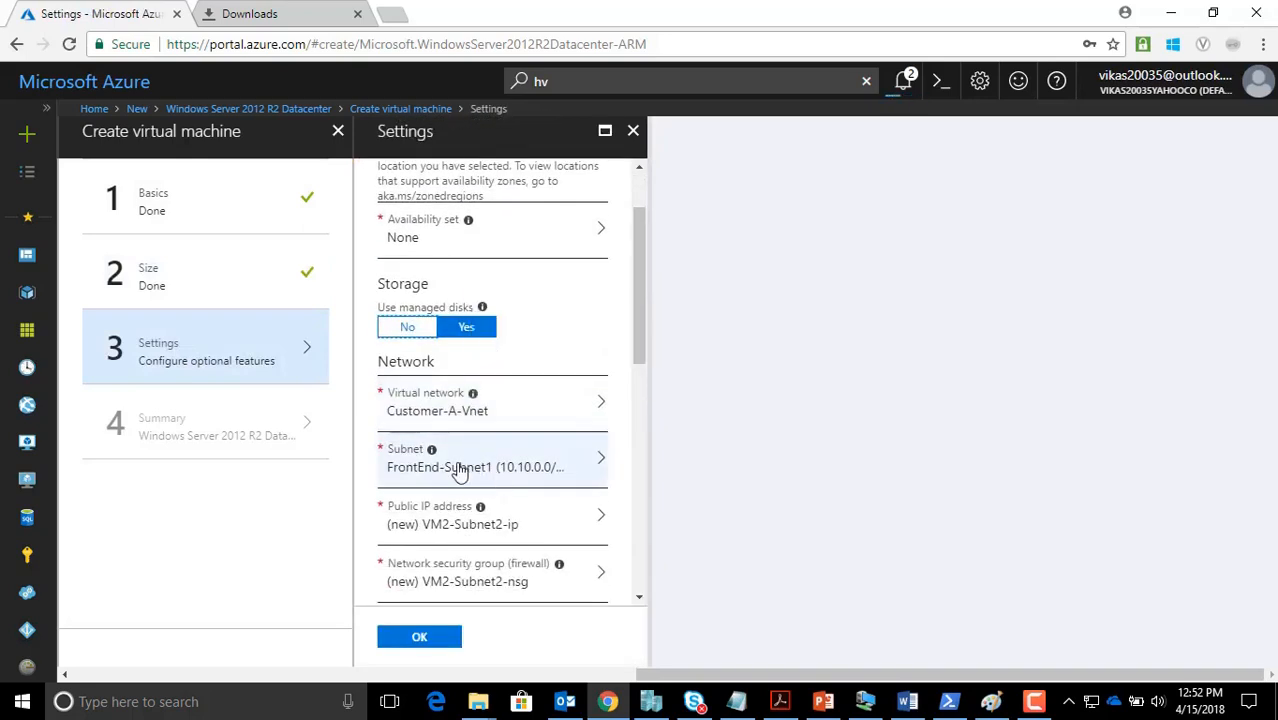
pyautogui.click(458, 472)
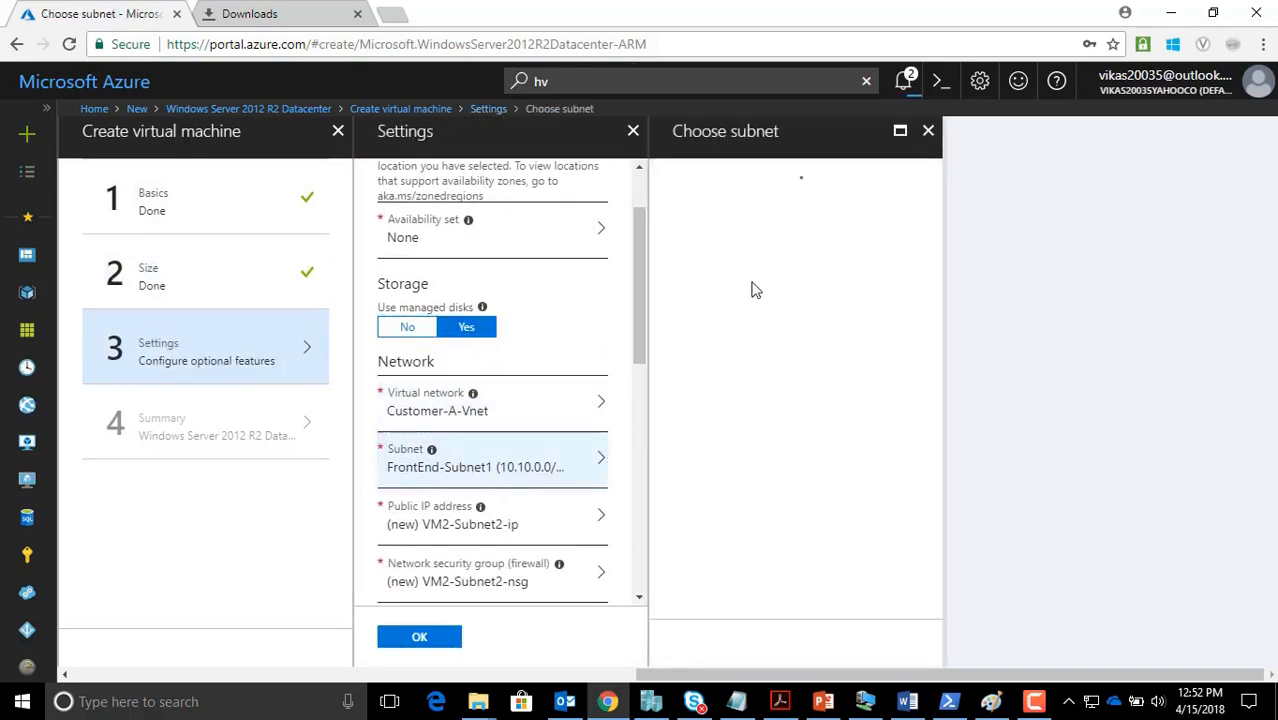
pyautogui.click(768, 196)
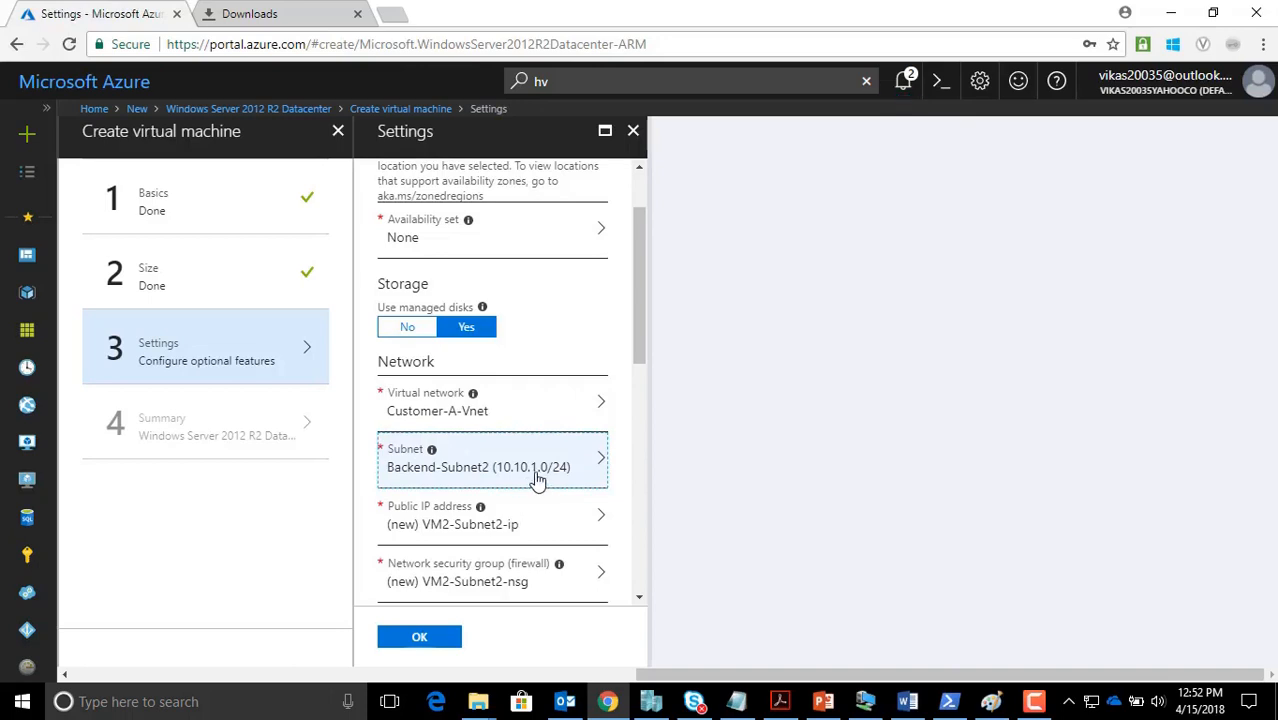
# Set the network security group to None, confirm the settings, and submit the deployment
pyautogui.scroll(-2, 539, 480)
pyautogui.click(492, 391)
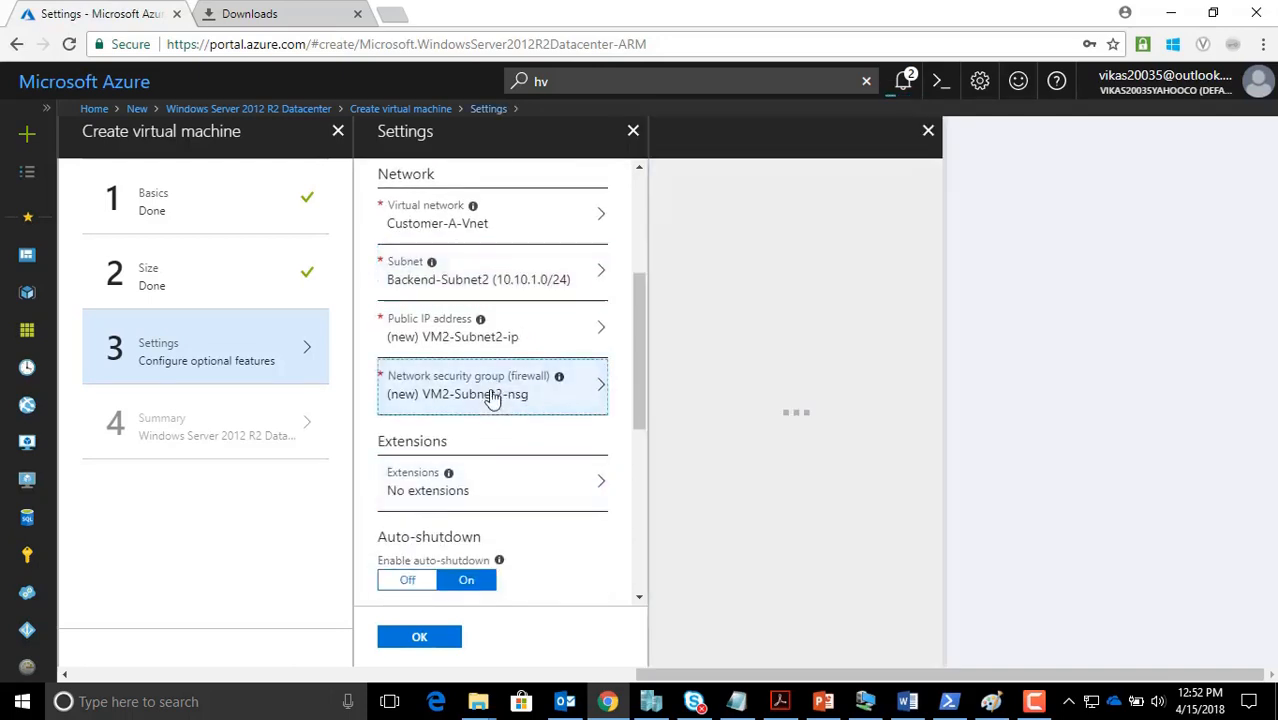
pyautogui.click(740, 347)
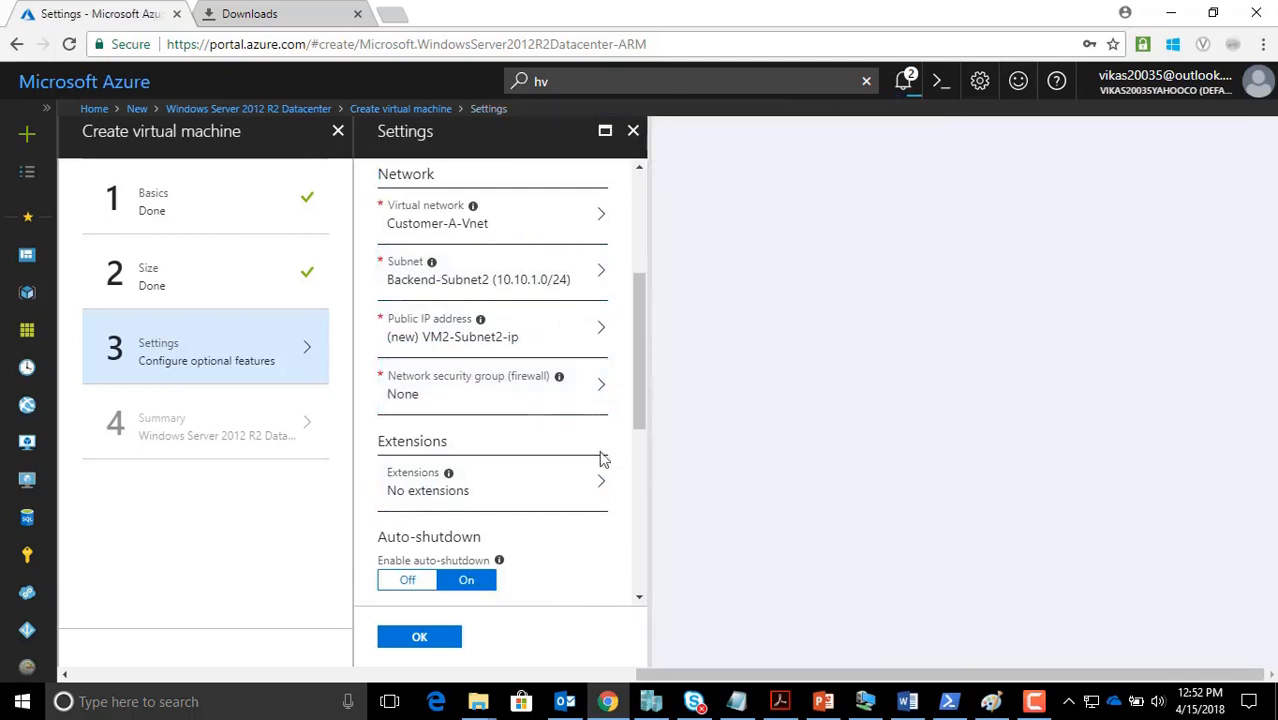
pyautogui.scroll(-4, 465, 477)
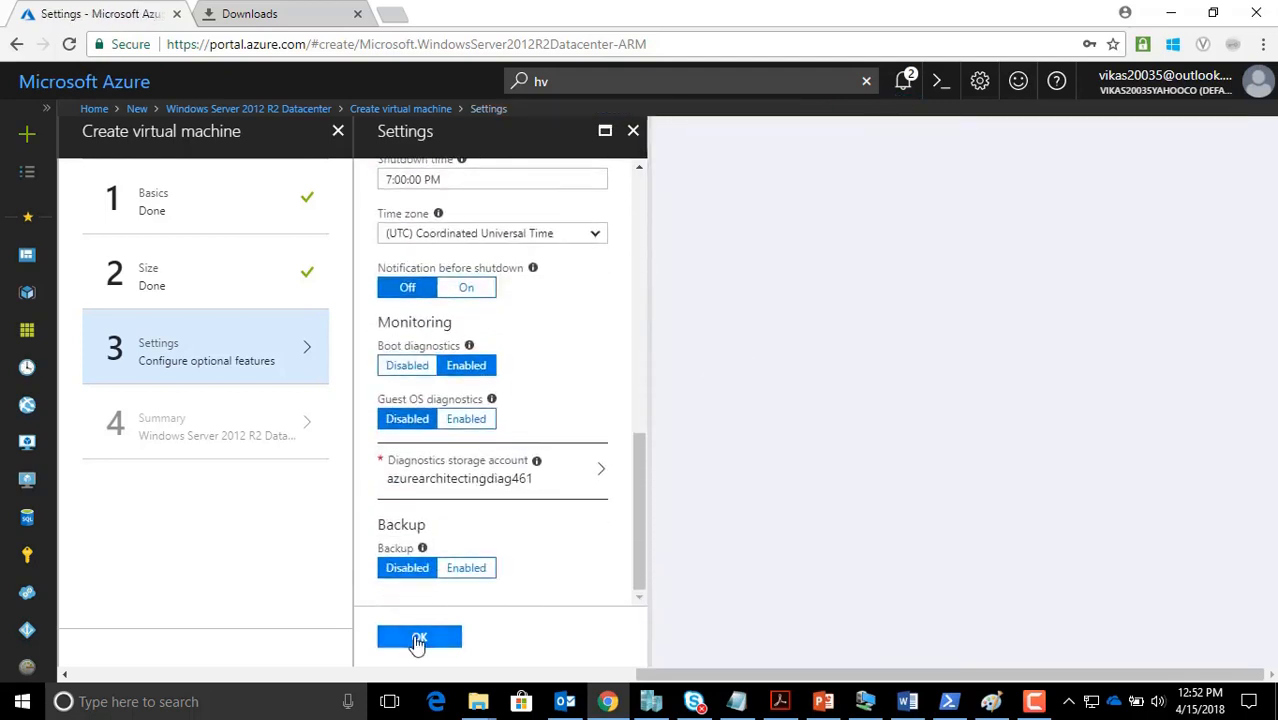
pyautogui.click(419, 640)
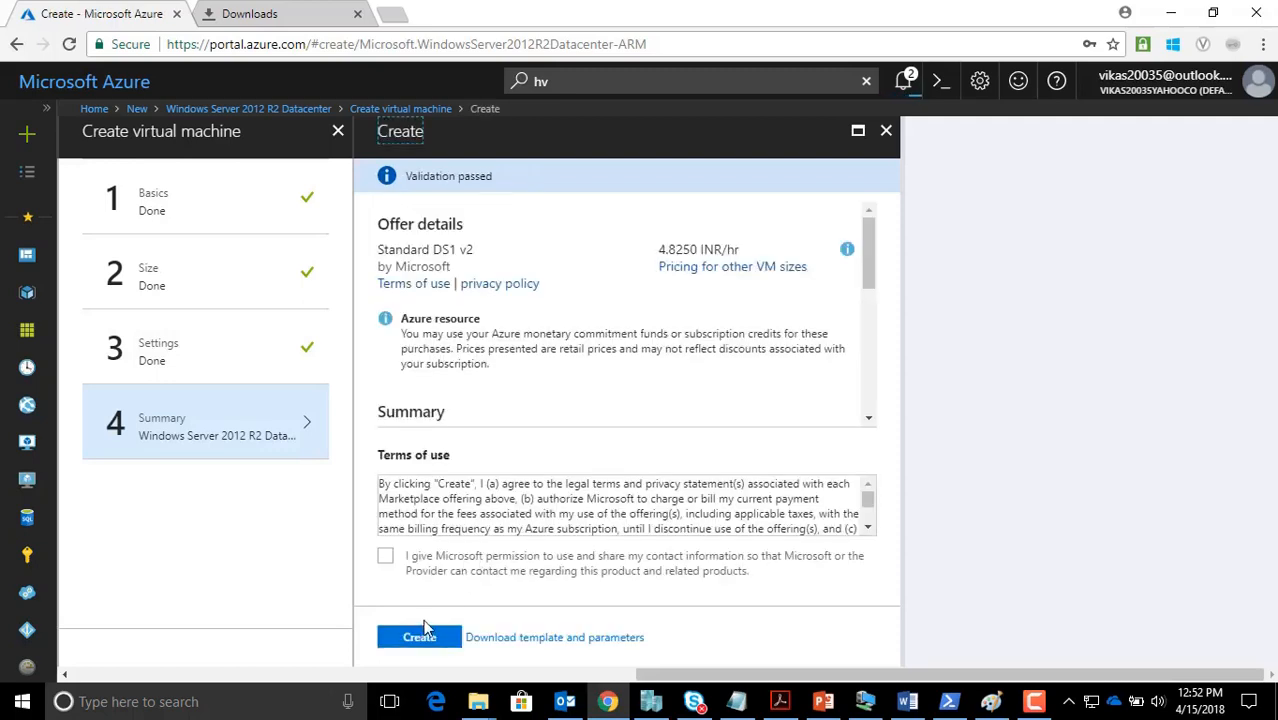
pyautogui.click(419, 637)
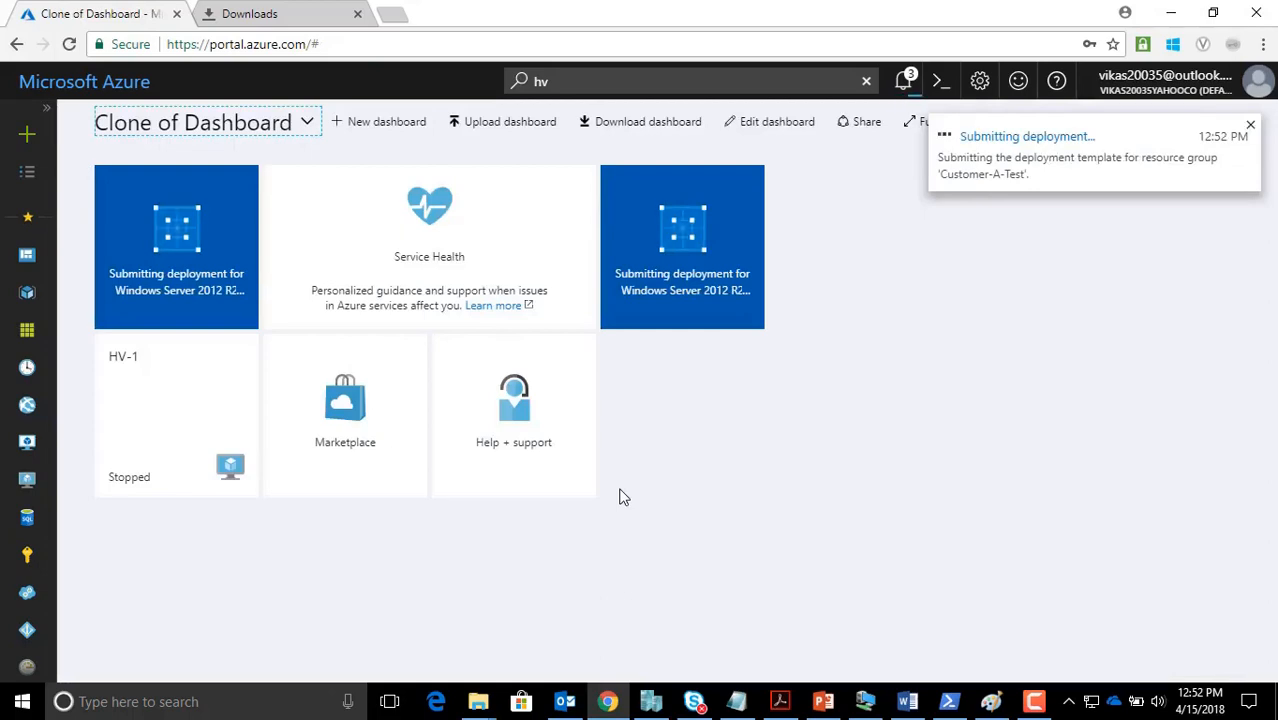
# Find the Network security group offering with a Marketplace search
pyautogui.click(25, 134)
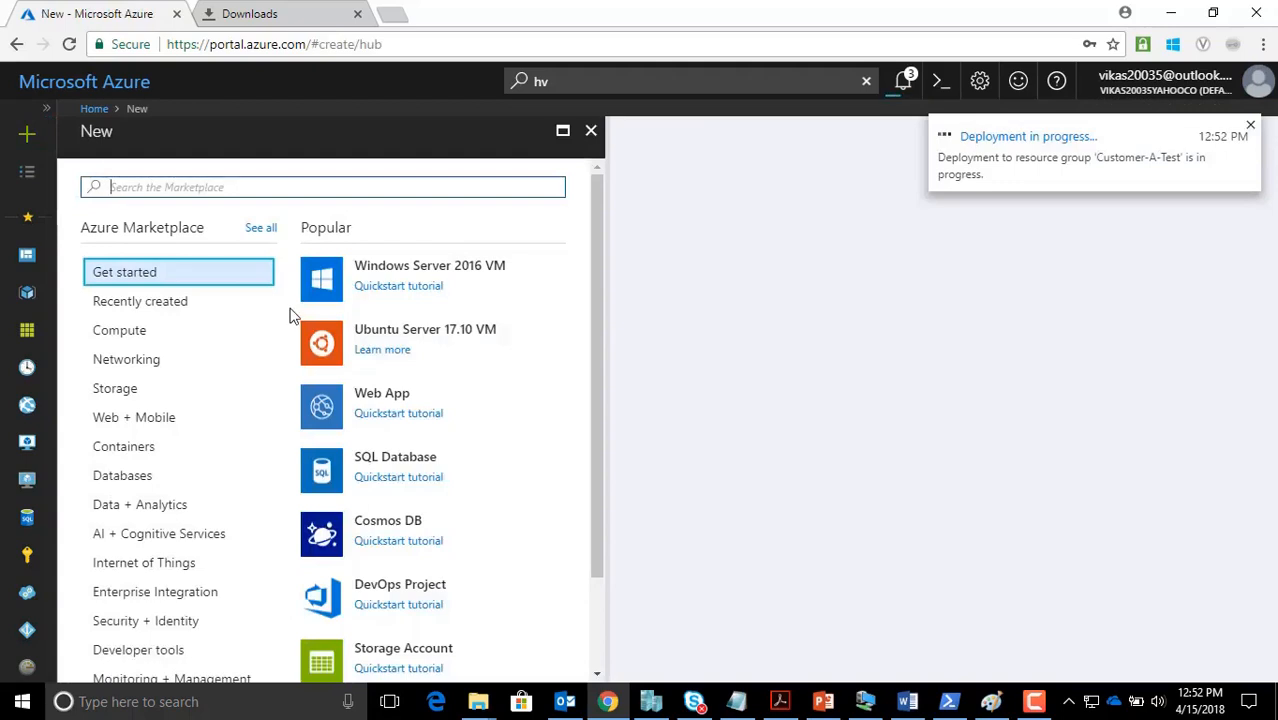
pyautogui.write('NETWORK')
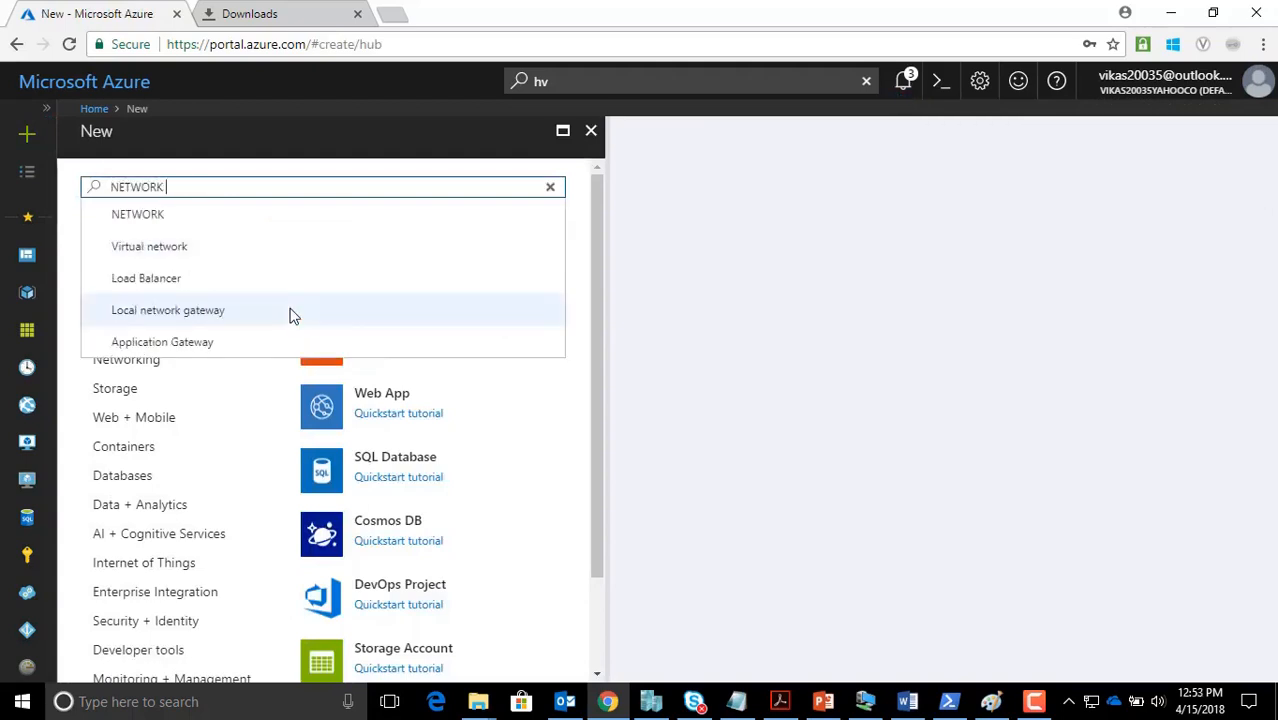
pyautogui.write(' SECUG')
pyautogui.press('BackSpace')
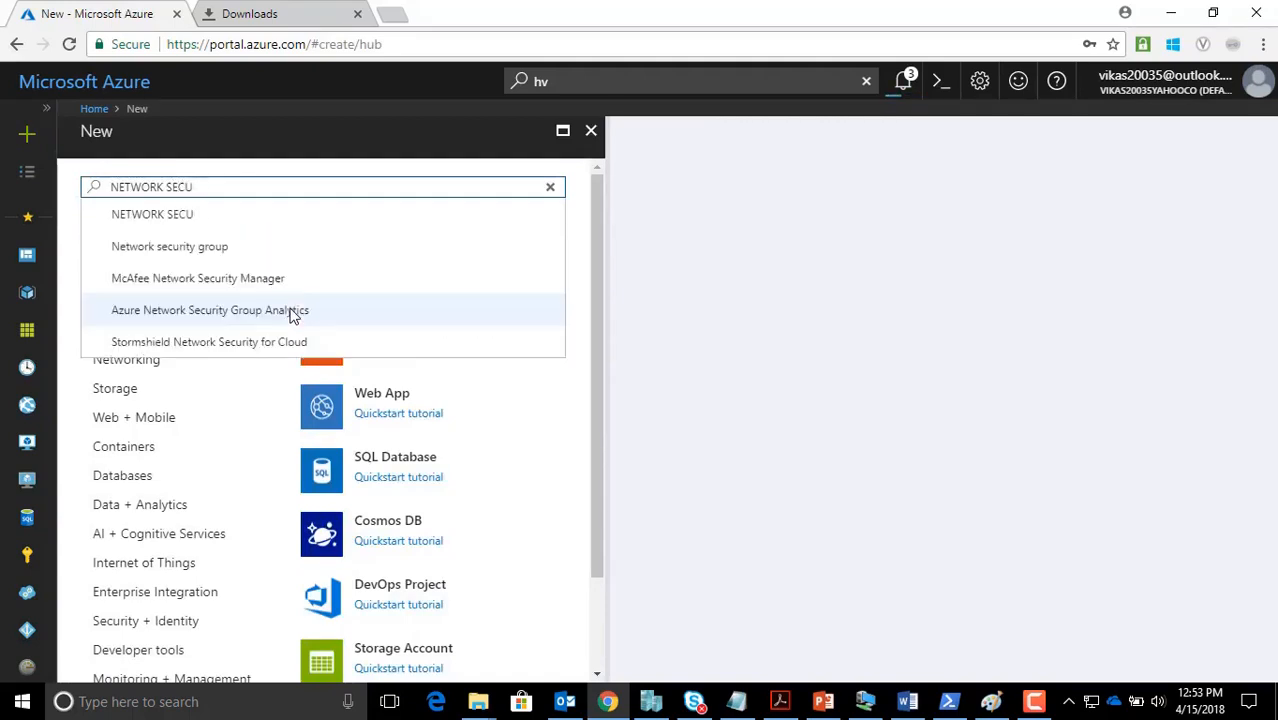
pyautogui.click(197, 246)
pyautogui.moveTo(305, 148); pyautogui.dragTo(110, 148)
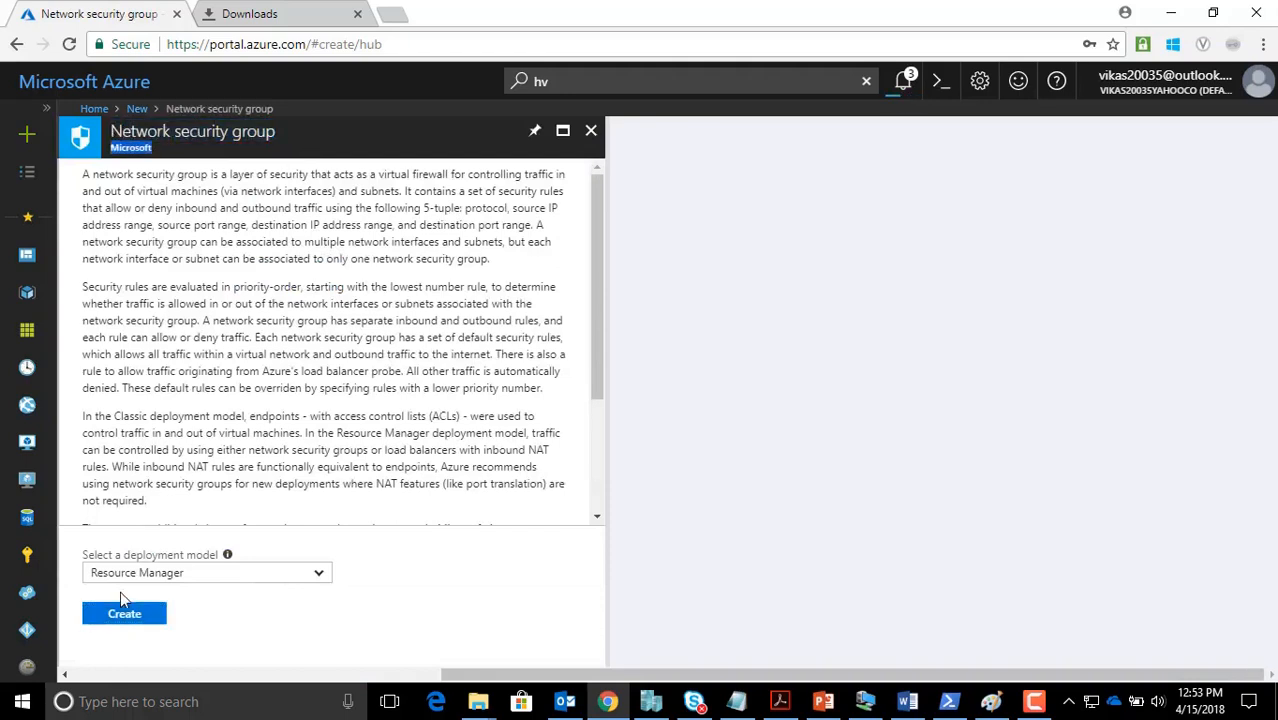
# Create NSG1-Subnet1 in the existing Customer-A-Test resource group, East US
pyautogui.click(123, 612)
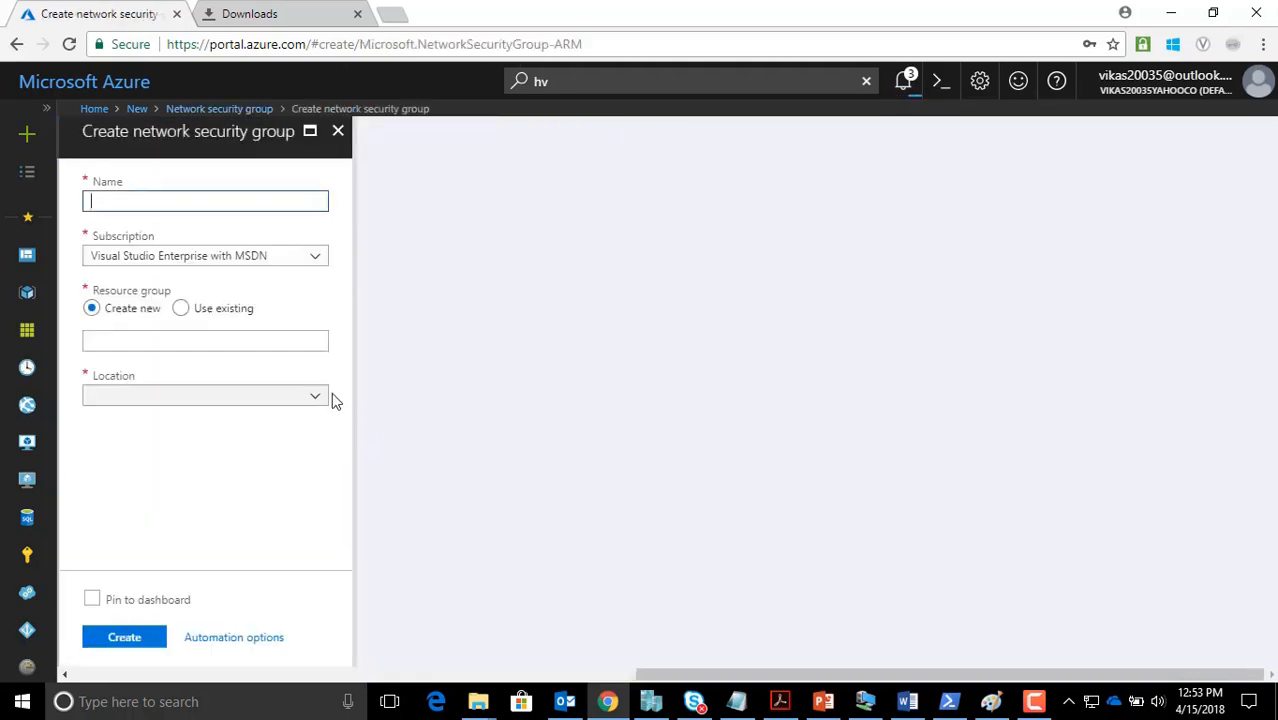
pyautogui.write('NSG1-Subnet1')
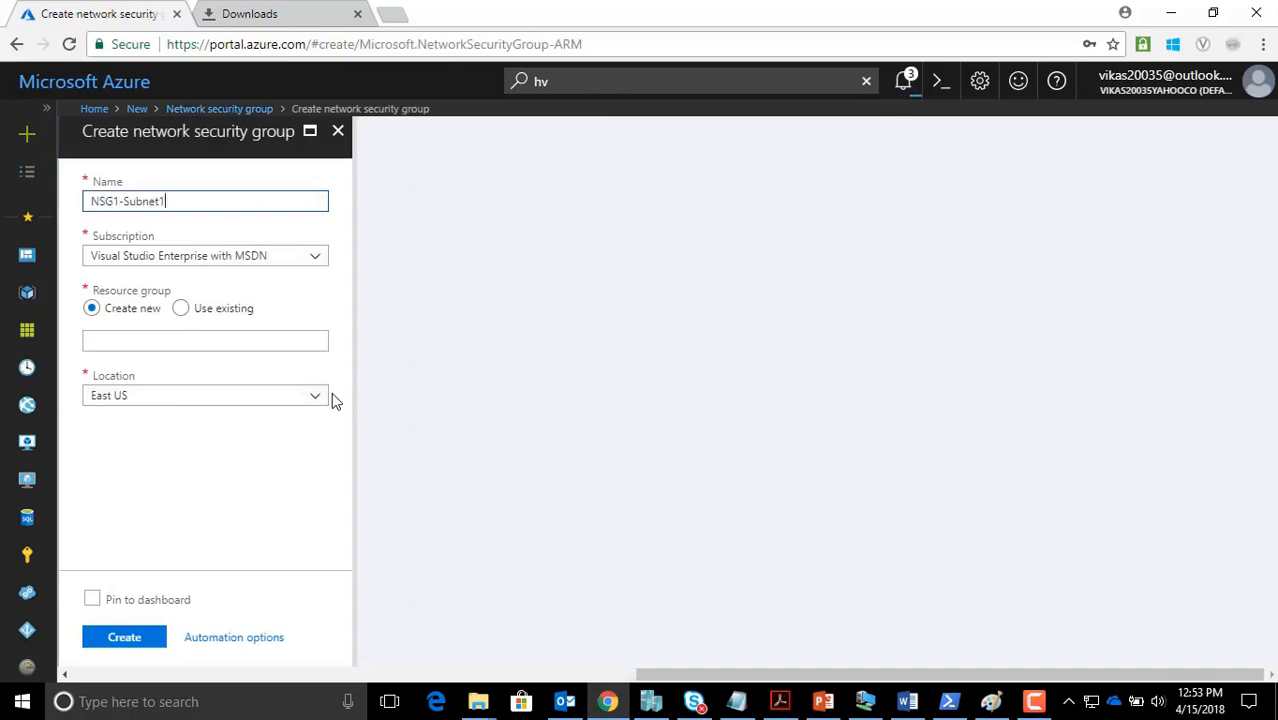
pyautogui.click(180, 308)
pyautogui.click(223, 348)
pyautogui.click(206, 388)
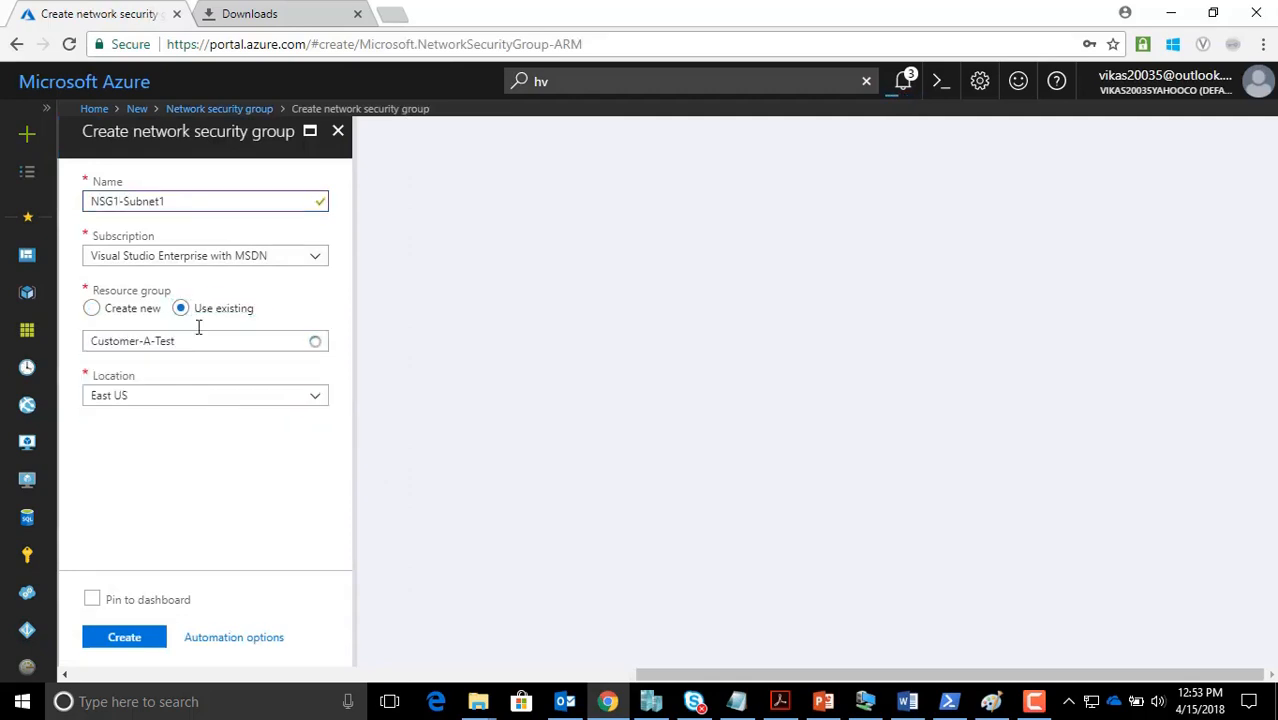
pyautogui.click(140, 643)
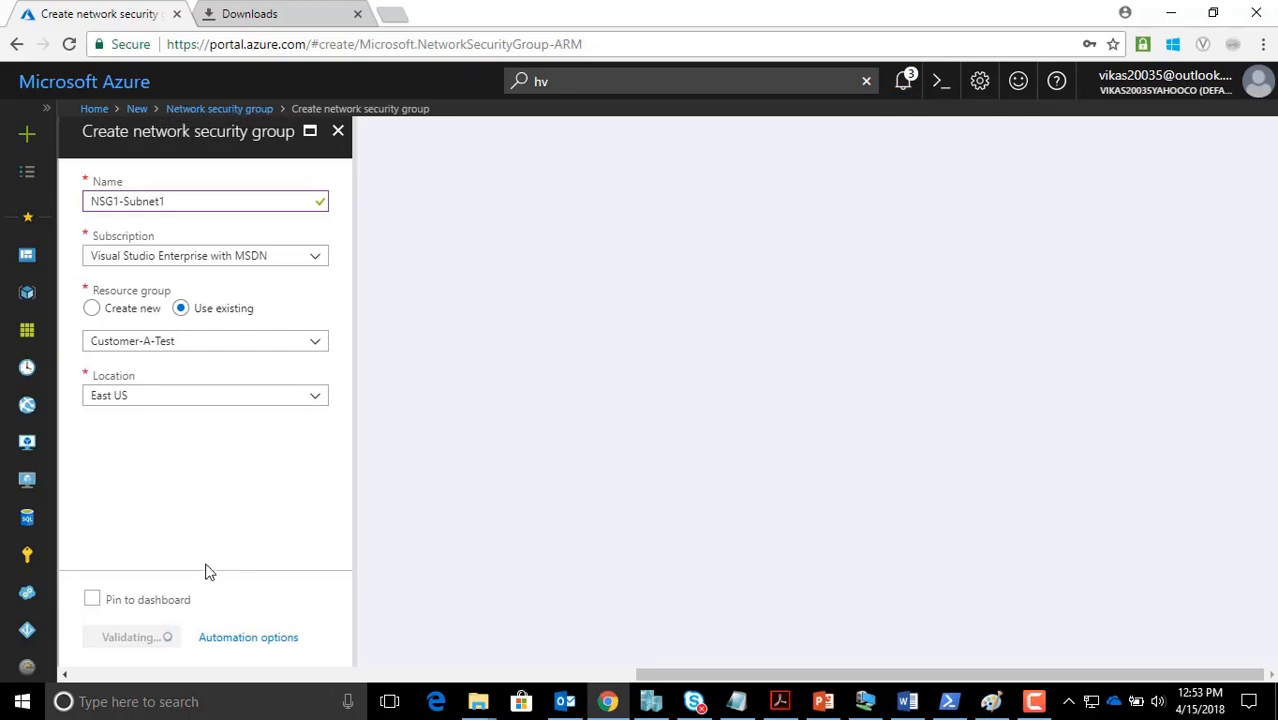
# Search the Marketplace for 'network sec' and pick Network security group
pyautogui.click(29, 143)
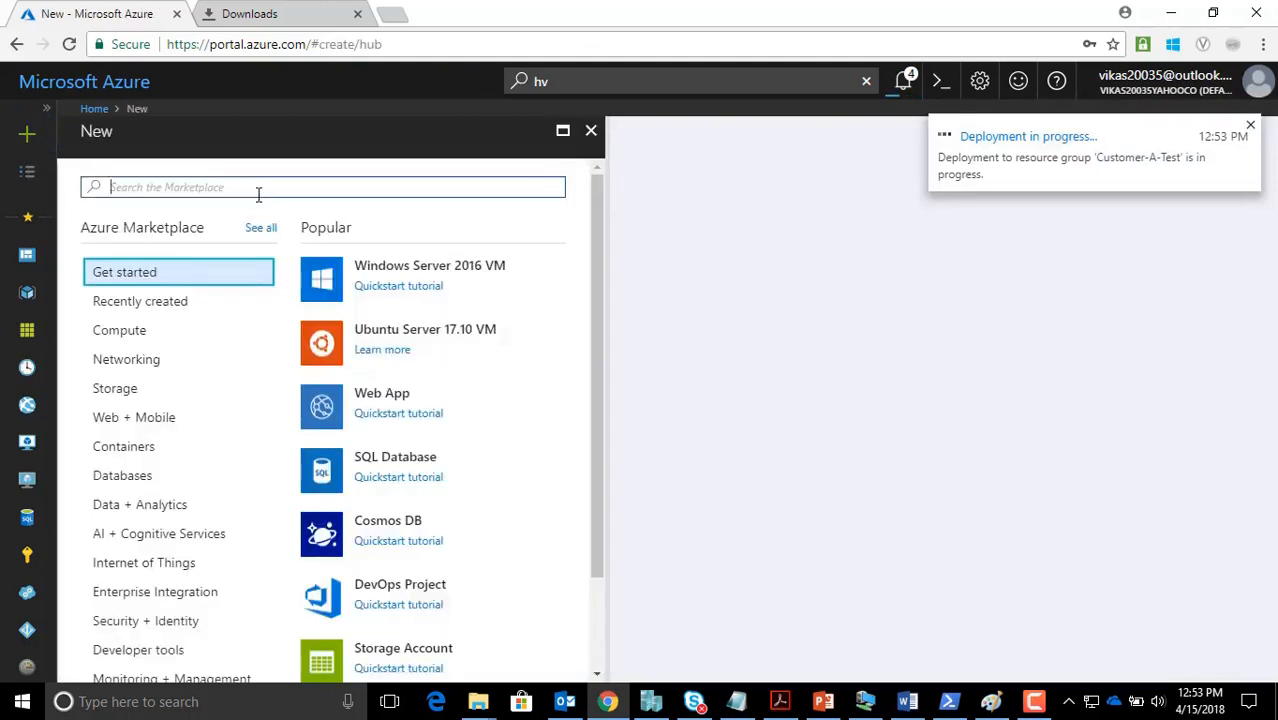
pyautogui.click(146, 310)
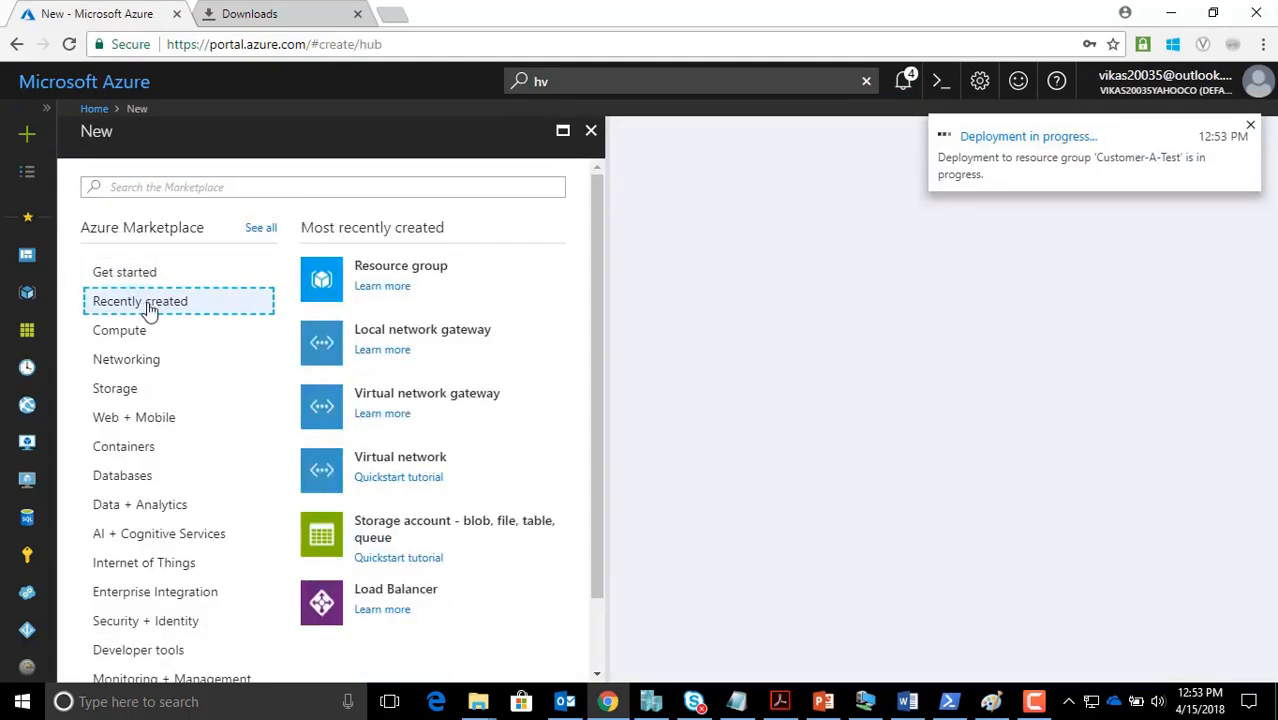
pyautogui.click(202, 189)
pyautogui.write('net')
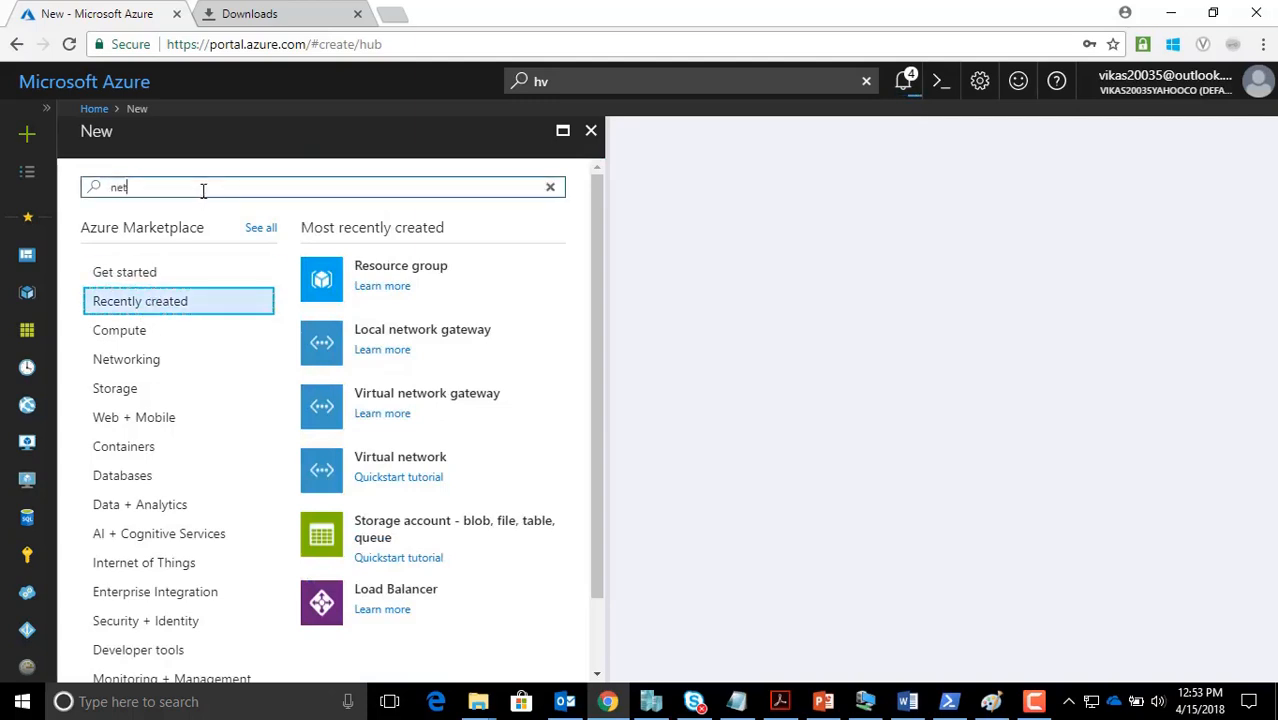
pyautogui.write('work')
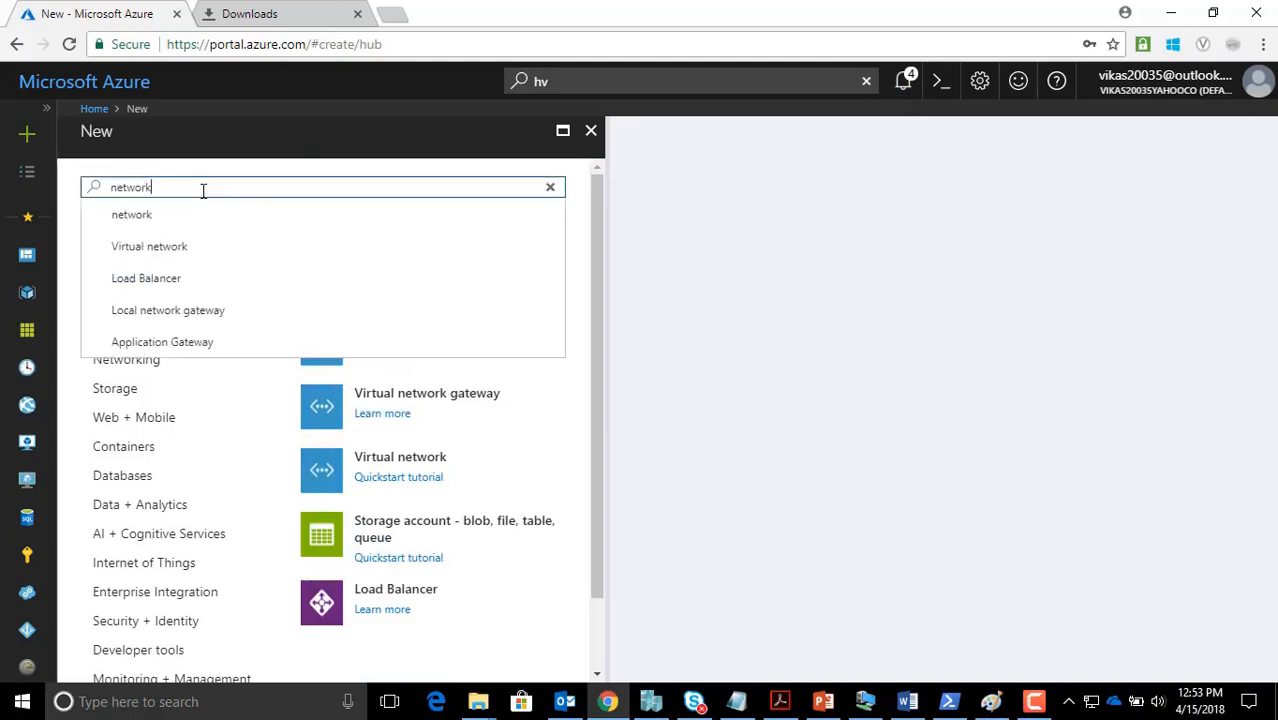
pyautogui.press('Down')
pyautogui.press('Down')
pyautogui.press('Down')
pyautogui.press('Return')
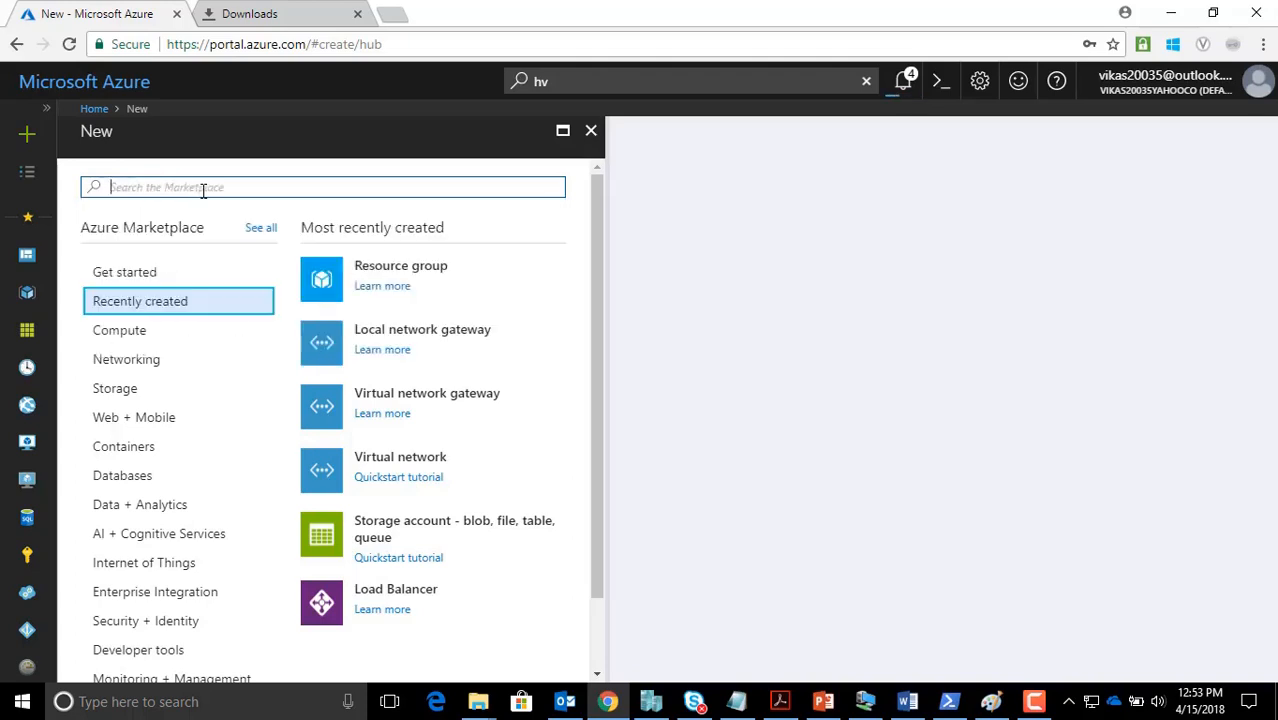
pyautogui.write('network sec')
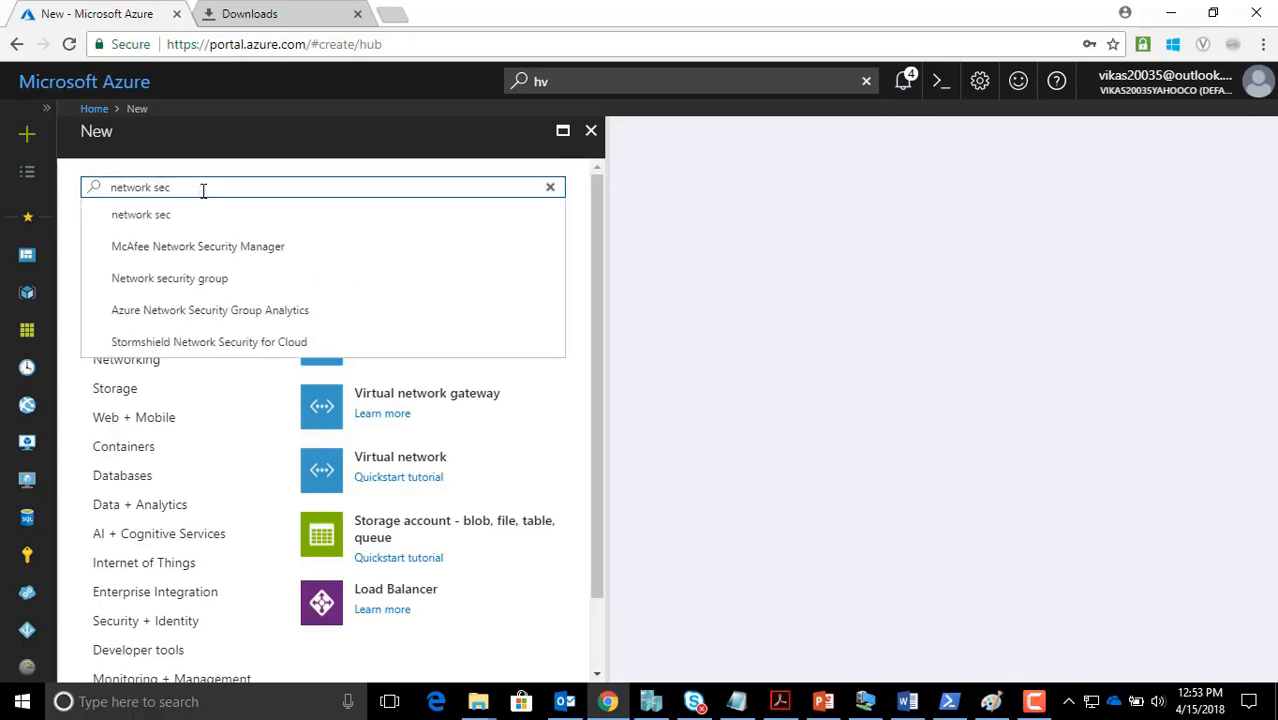
pyautogui.press('Down')
pyautogui.press('Down')
pyautogui.click(183, 285)
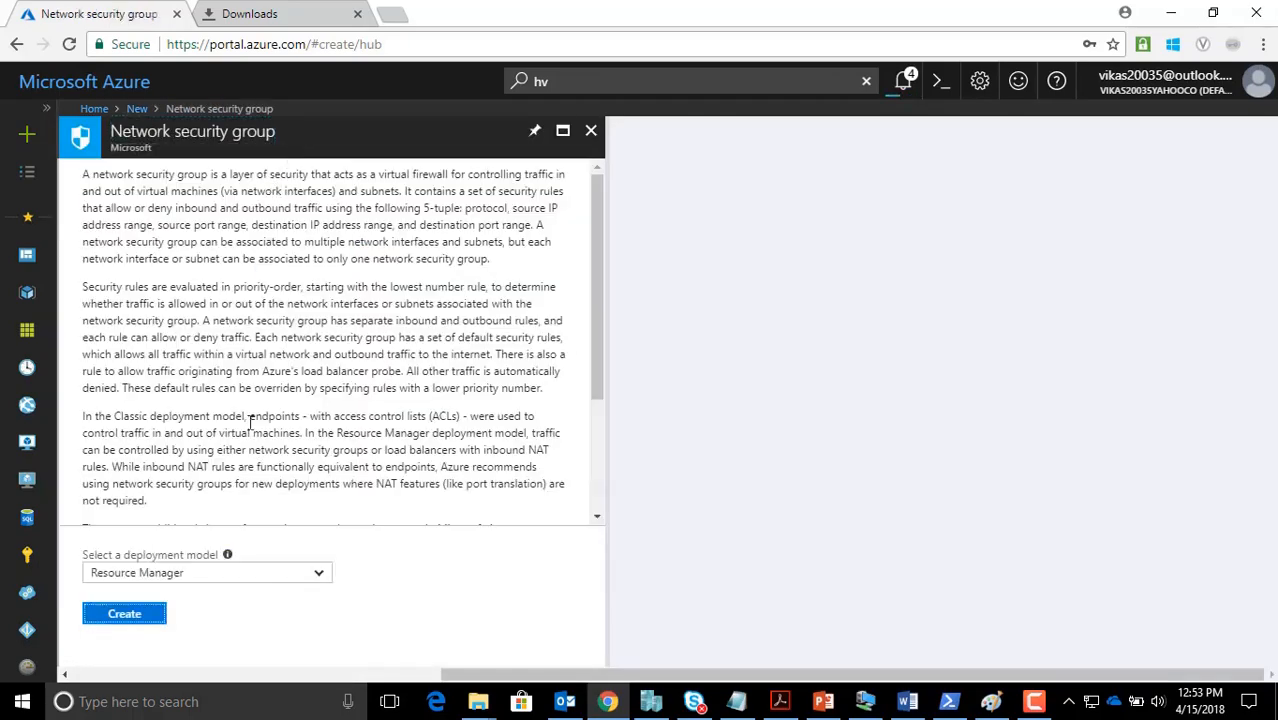
# Create NSG2-Subnet2 in the existing Customer-A-Test resource group
pyautogui.click(128, 612)
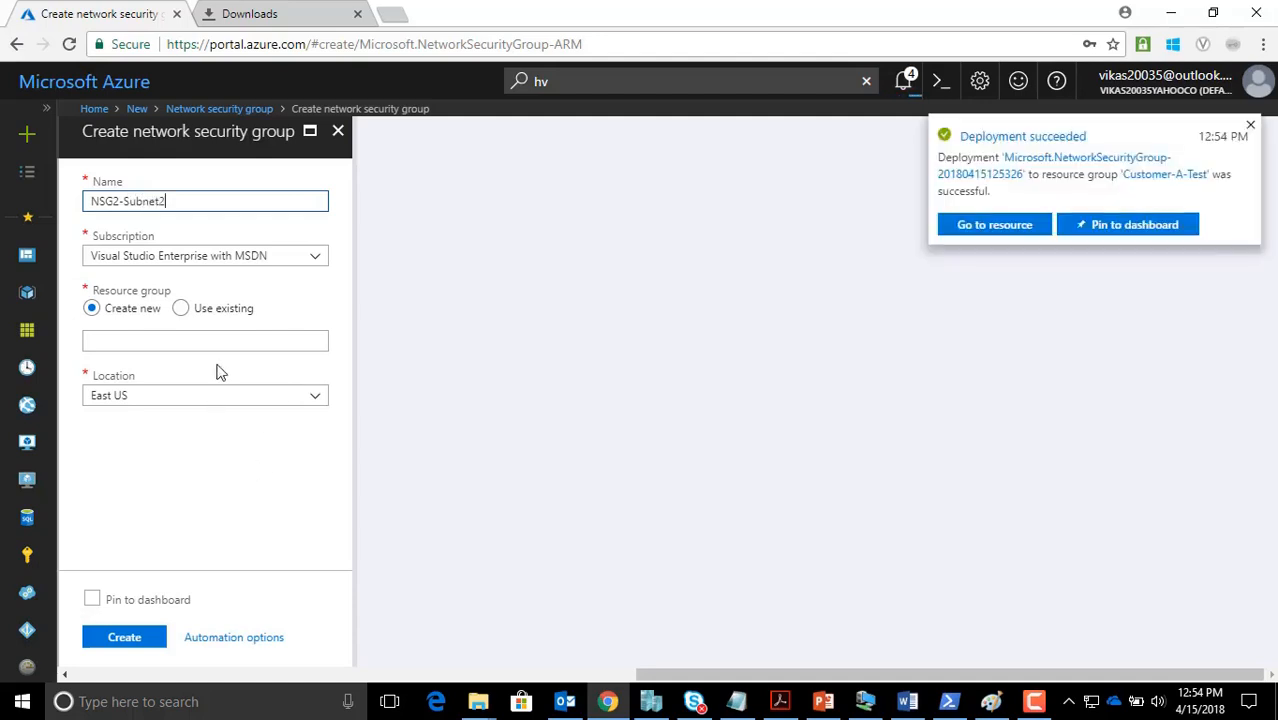
pyautogui.click(182, 311)
pyautogui.click(190, 342)
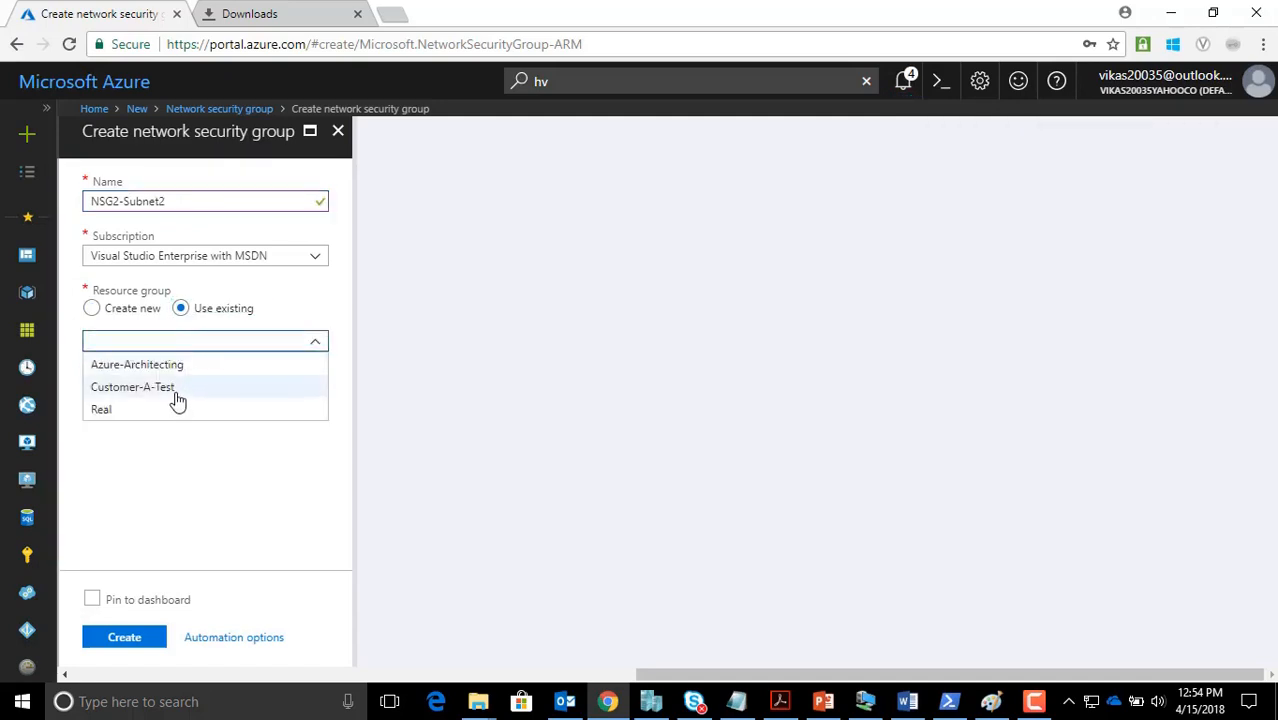
pyautogui.click(172, 388)
pyautogui.click(128, 637)
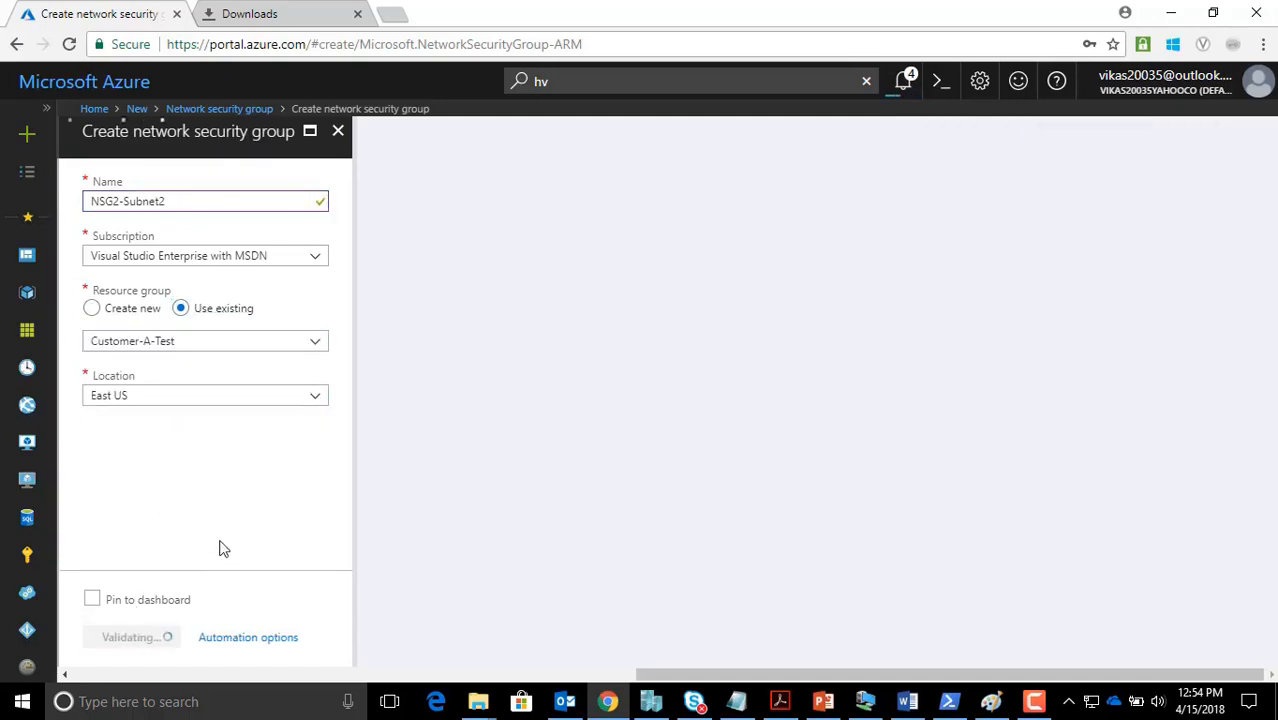
# Search the Marketplace for 'network security group' and open the Network security group offering
pyautogui.click(29, 144)
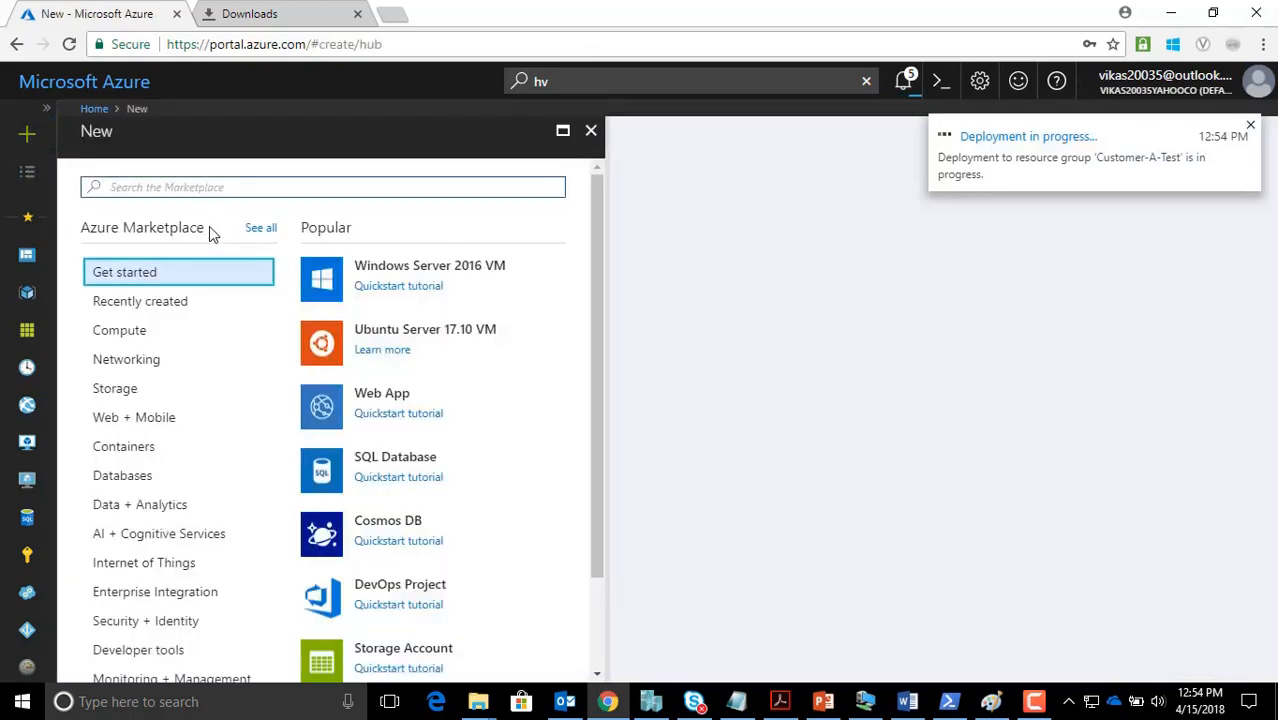
pyautogui.click(162, 304)
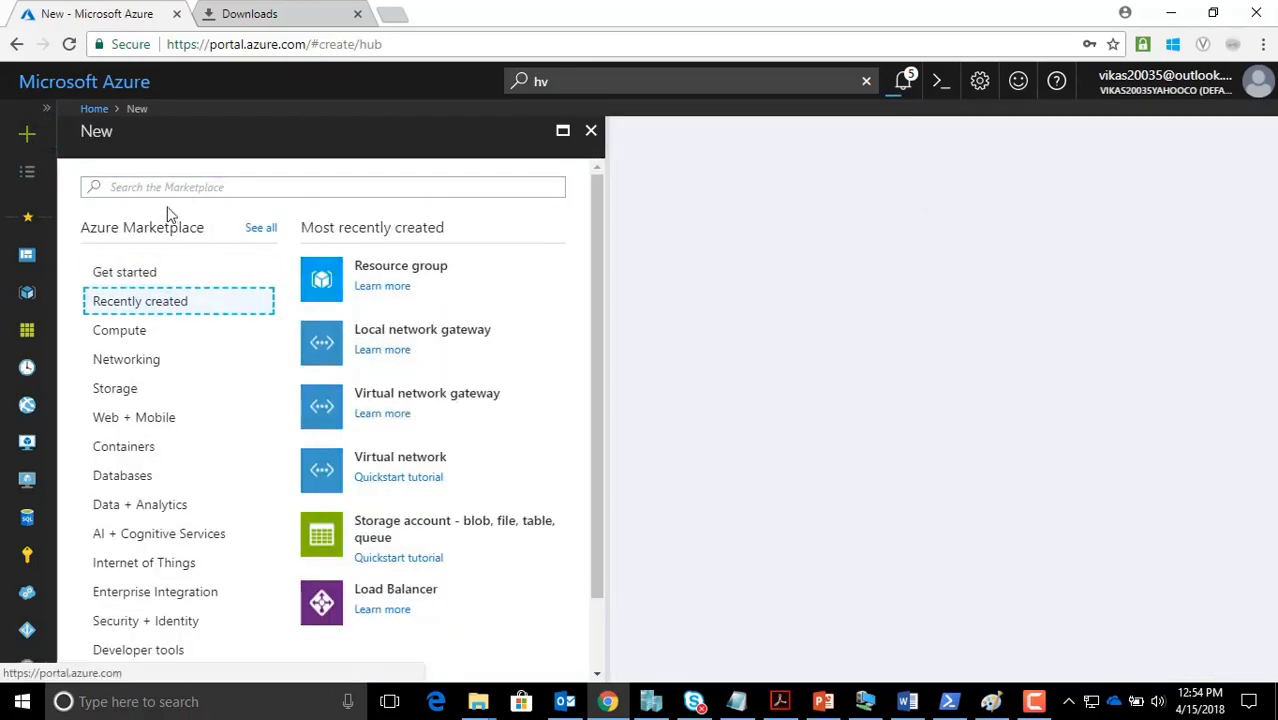
pyautogui.click(142, 184)
pyautogui.write('net')
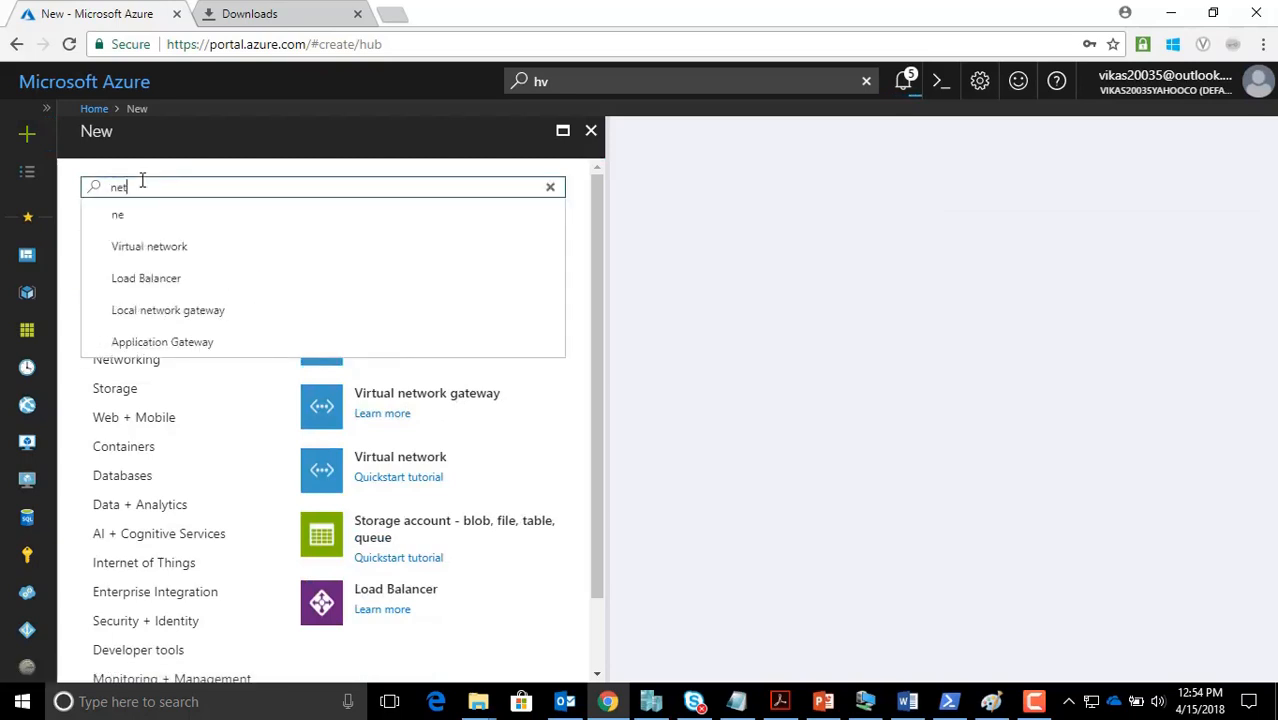
pyautogui.write('work secueit')
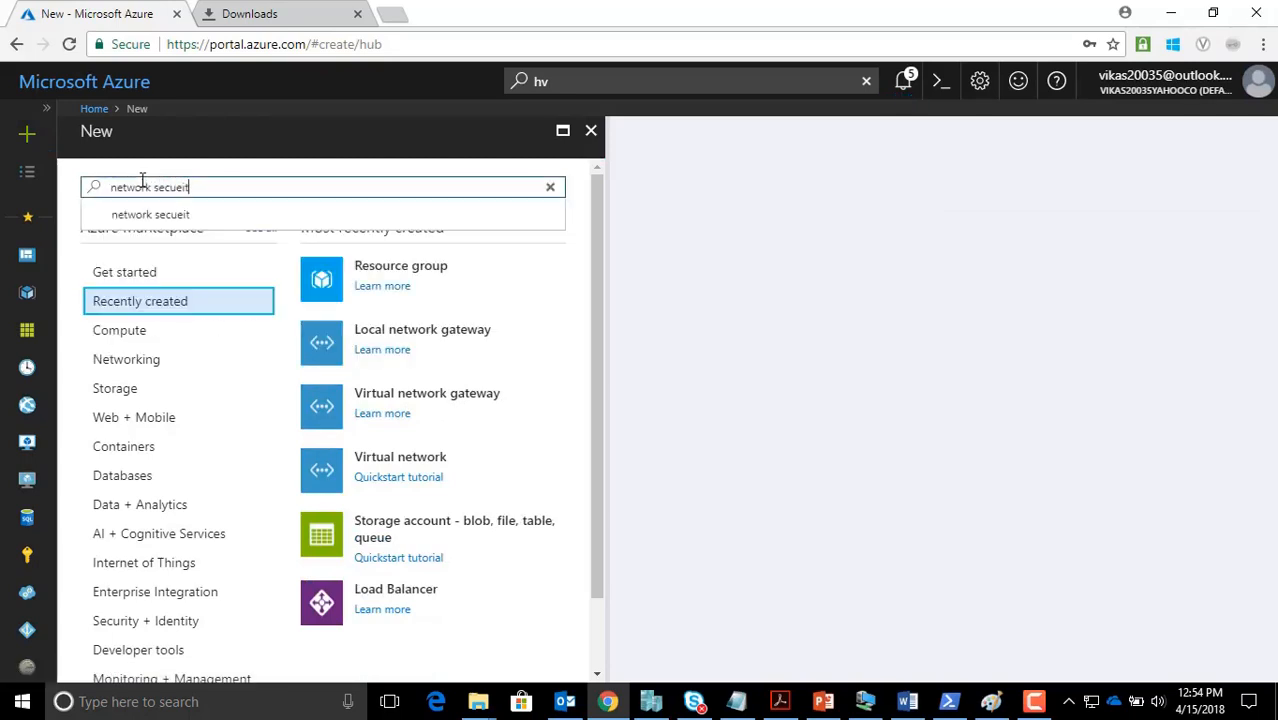
pyautogui.press('BackSpace')
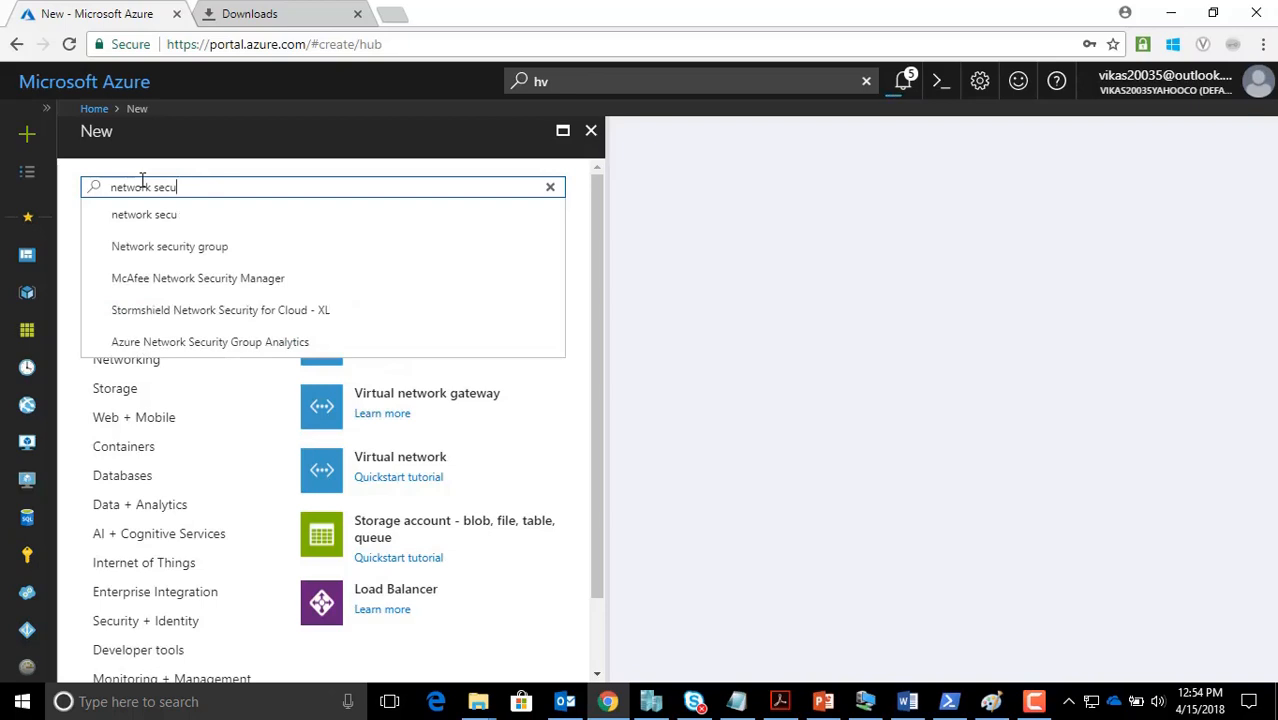
pyautogui.write('rity group')
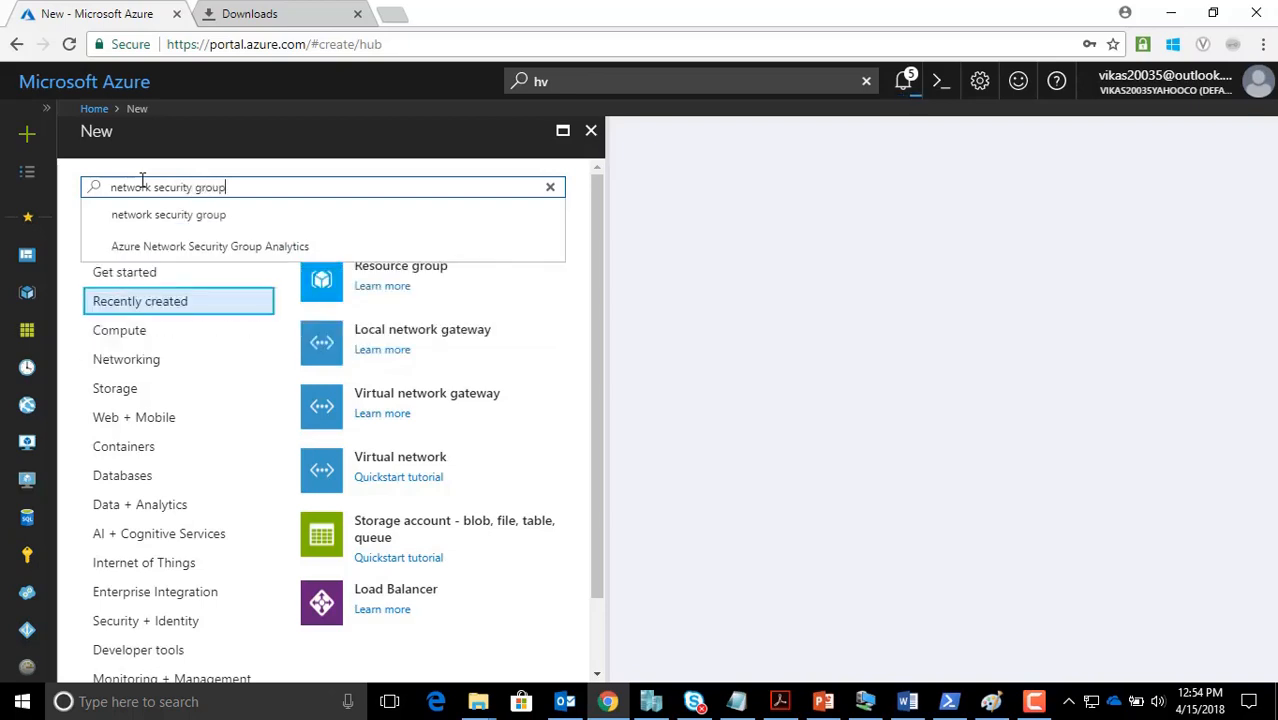
pyautogui.tripleClick(142, 180)
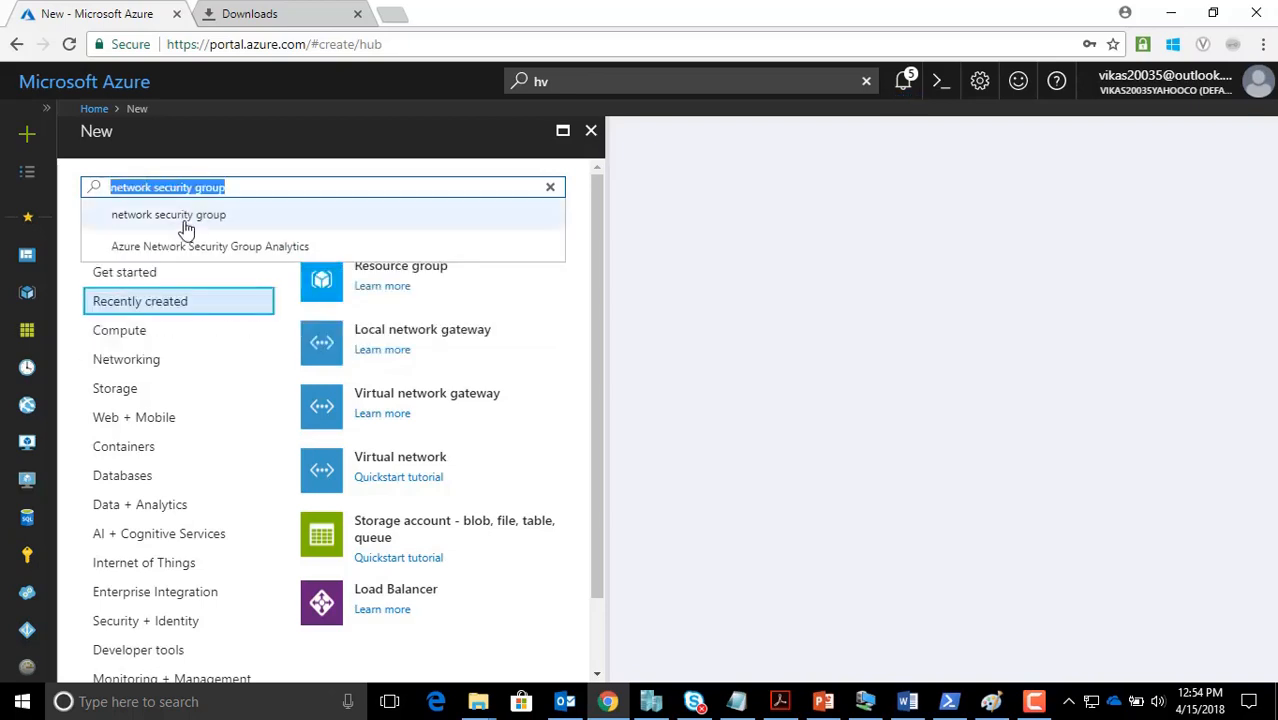
pyautogui.click(162, 215)
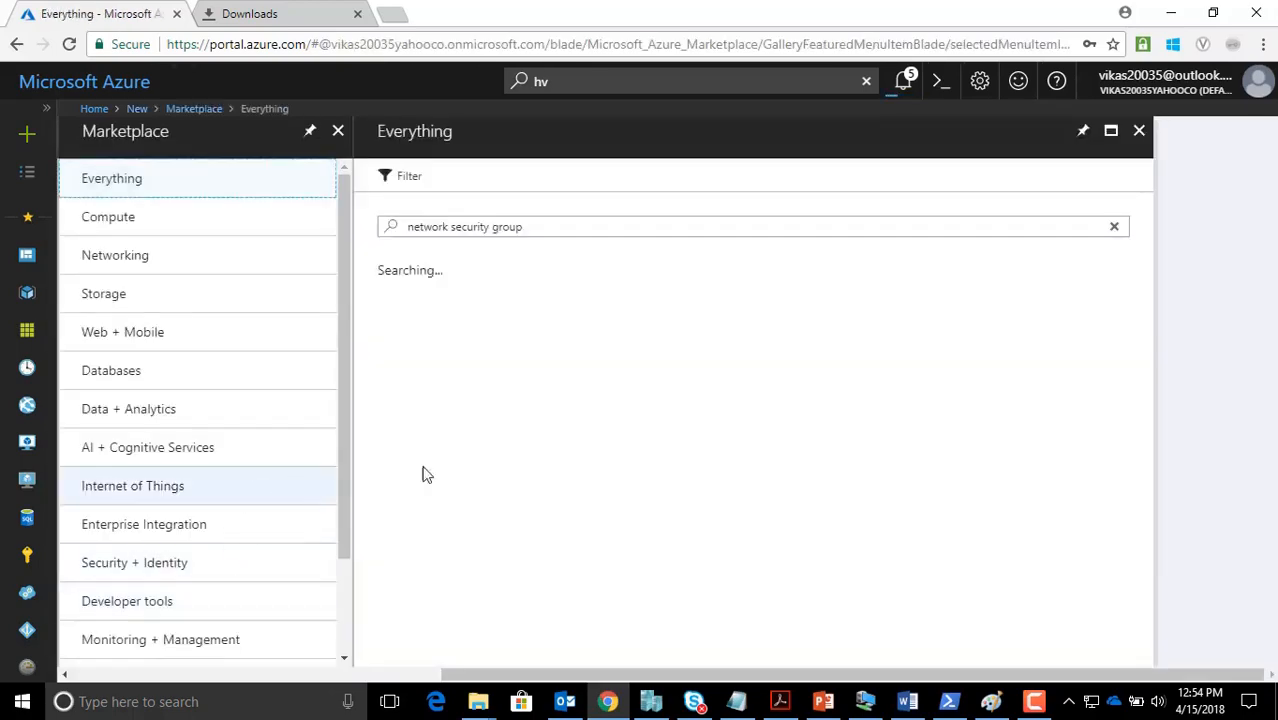
pyautogui.click(493, 356)
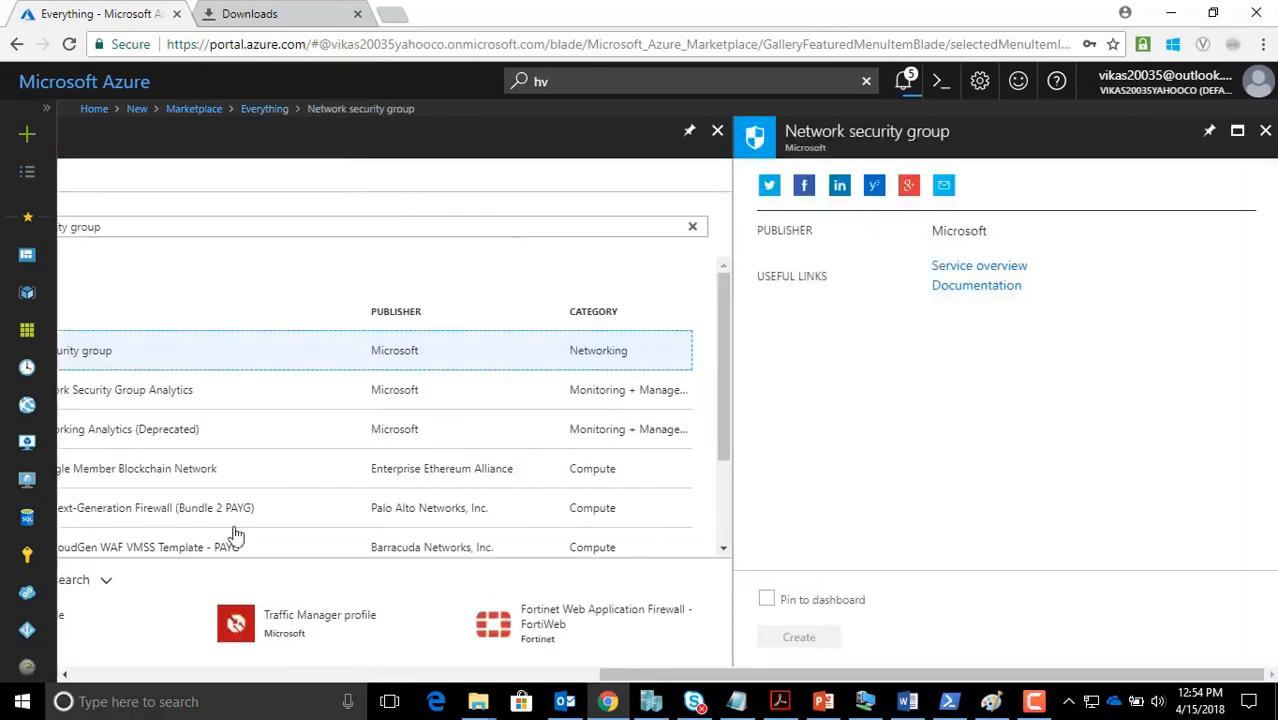
# Start a new security group named NSG3-Subnet1-vmlevel, removing the invalid space from the name
pyautogui.click(785, 612)
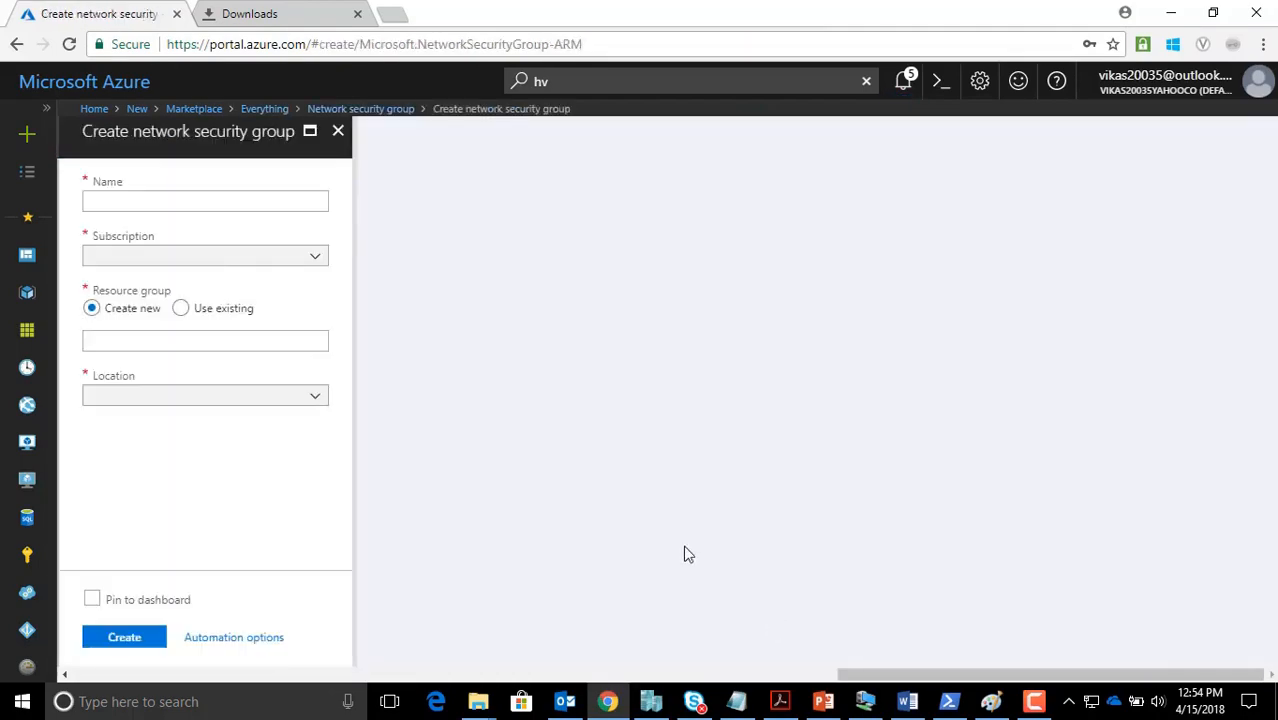
pyautogui.write('NSG3-')
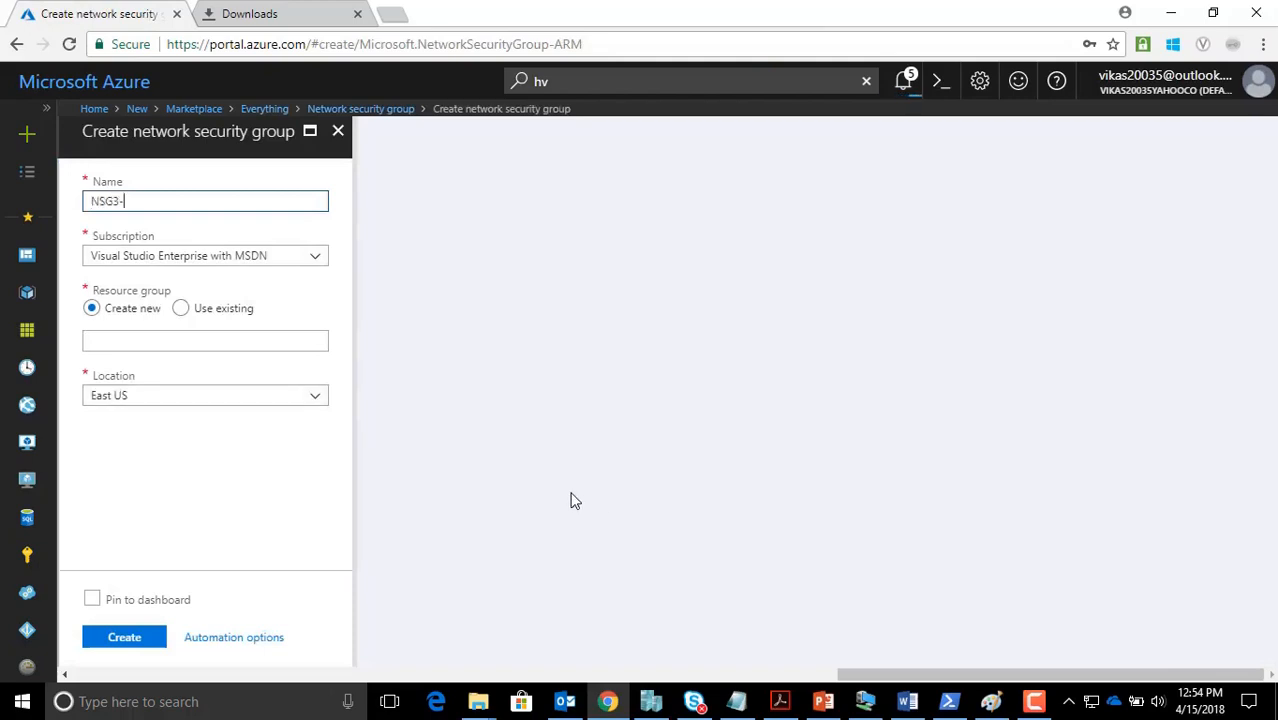
pyautogui.write('Subnet1-vm leve')
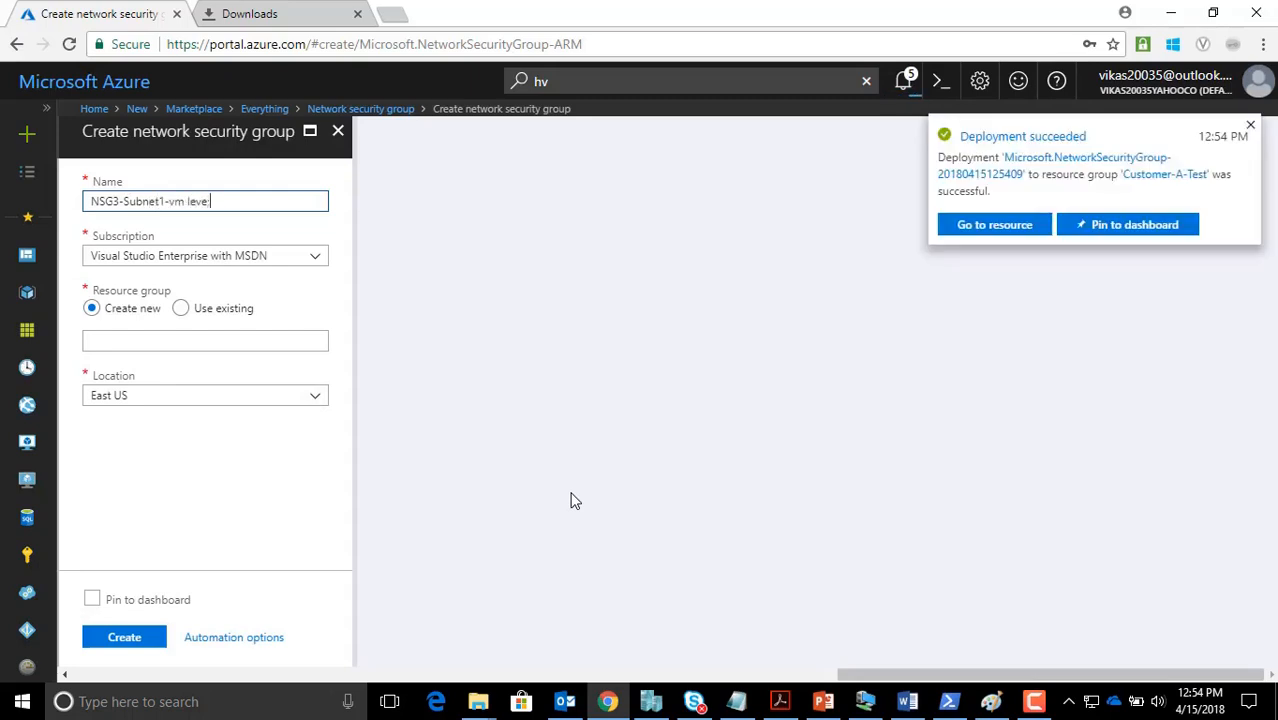
pyautogui.write('l')
pyautogui.hotkey('ctrl', 'a')
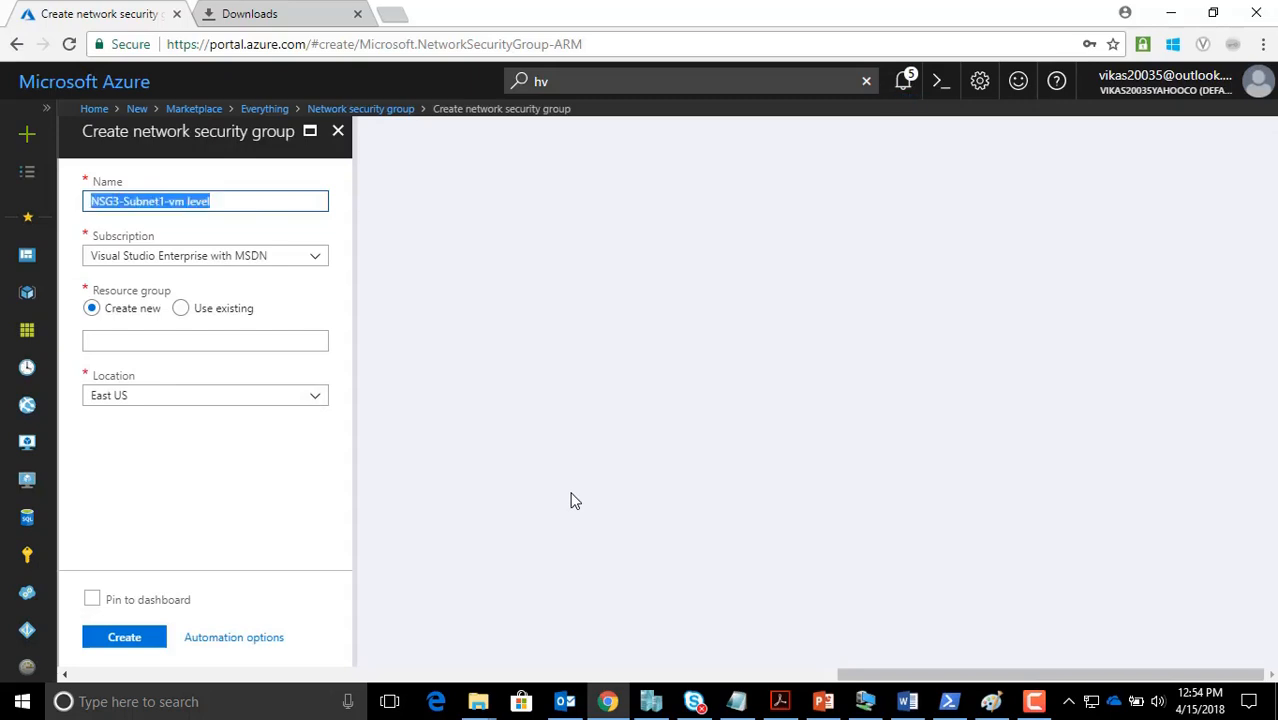
pyautogui.click(181, 309)
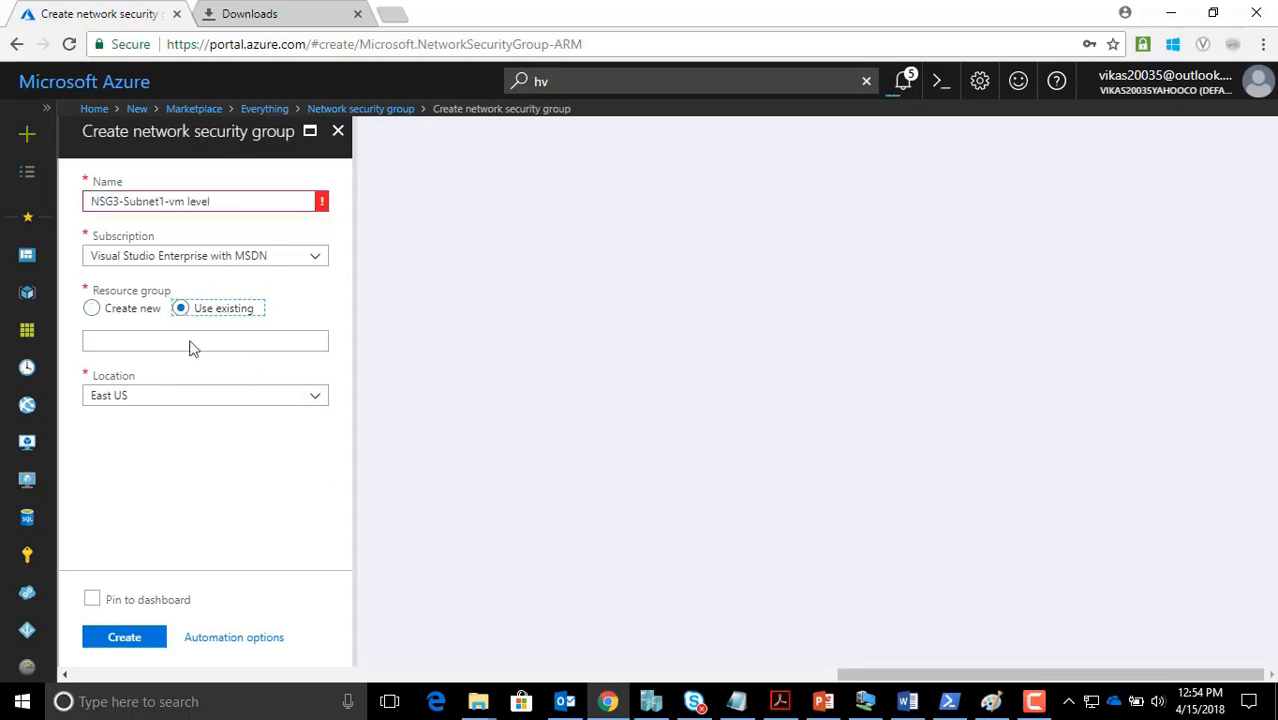
pyautogui.click(190, 201)
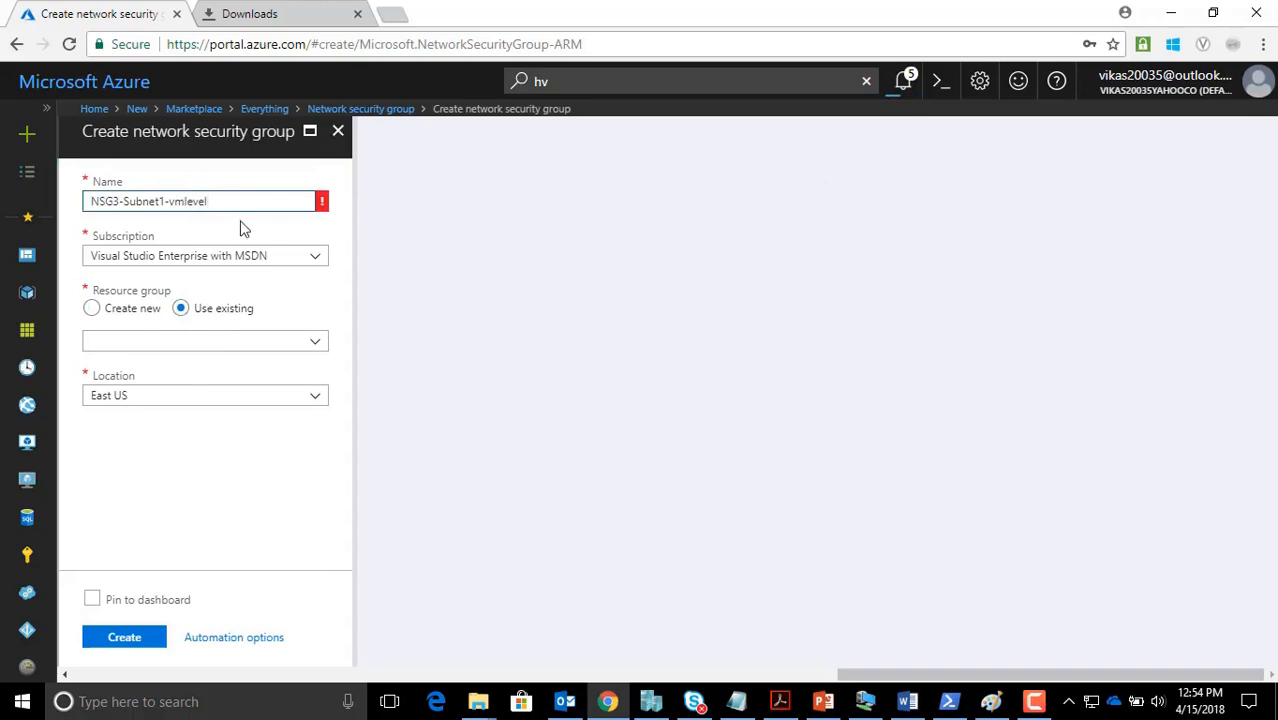
pyautogui.press('Tab')
pyautogui.click(232, 188)
pyautogui.moveTo(226, 199); pyautogui.dragTo(4, 206)
pyautogui.hotkey('ctrl', 'c')
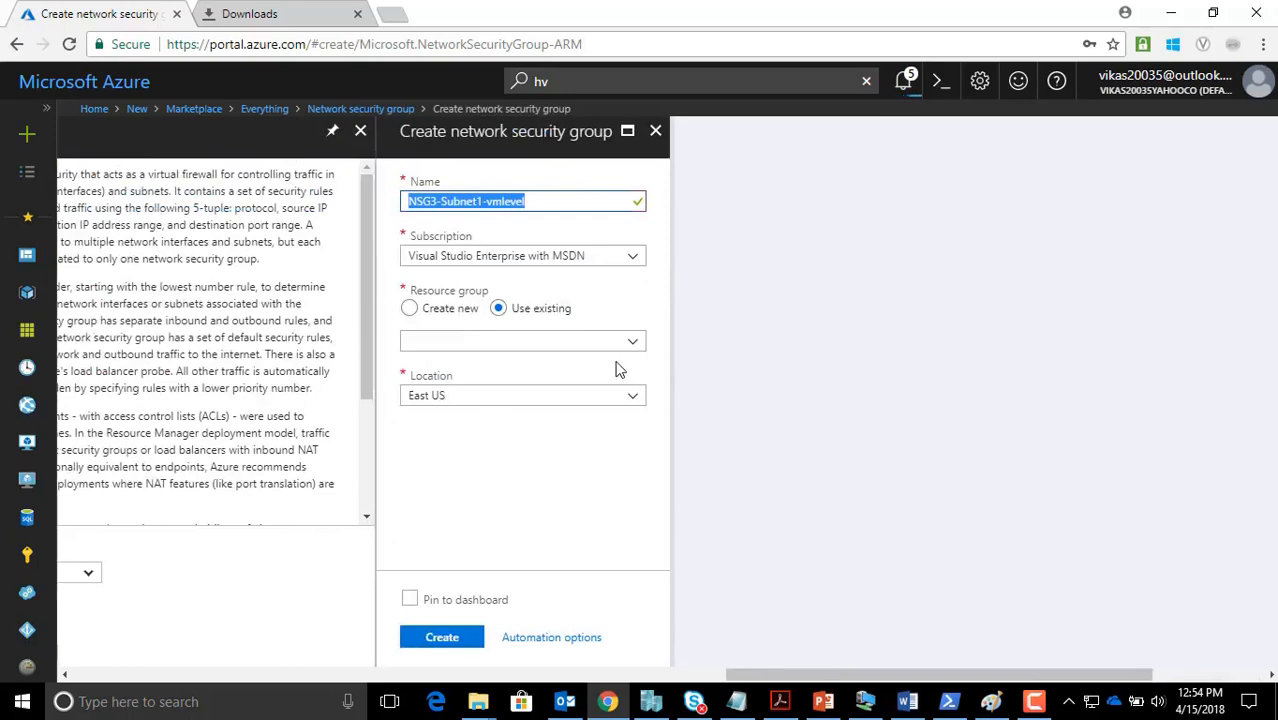
# Place NSG3-Subnet1-vmlevel in the existing Customer-A-Test resource group, then begin another new resource
pyautogui.click(530, 340)
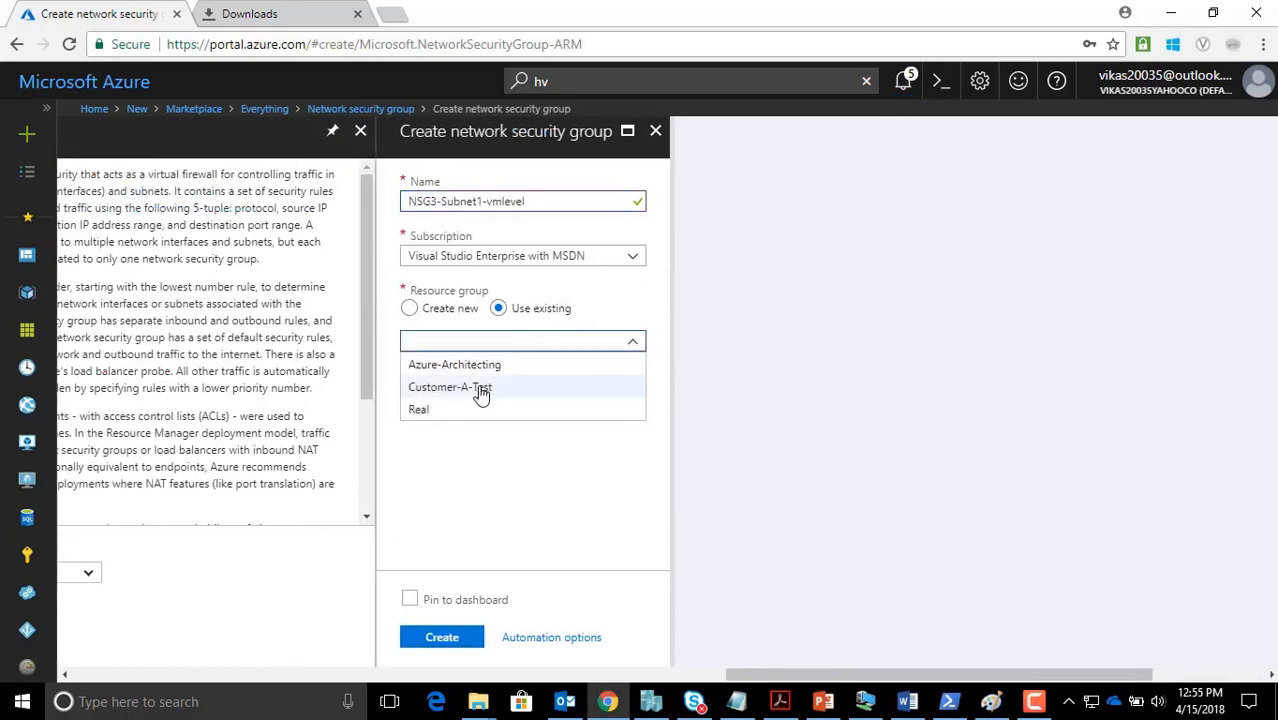
pyautogui.click(479, 390)
pyautogui.click(445, 638)
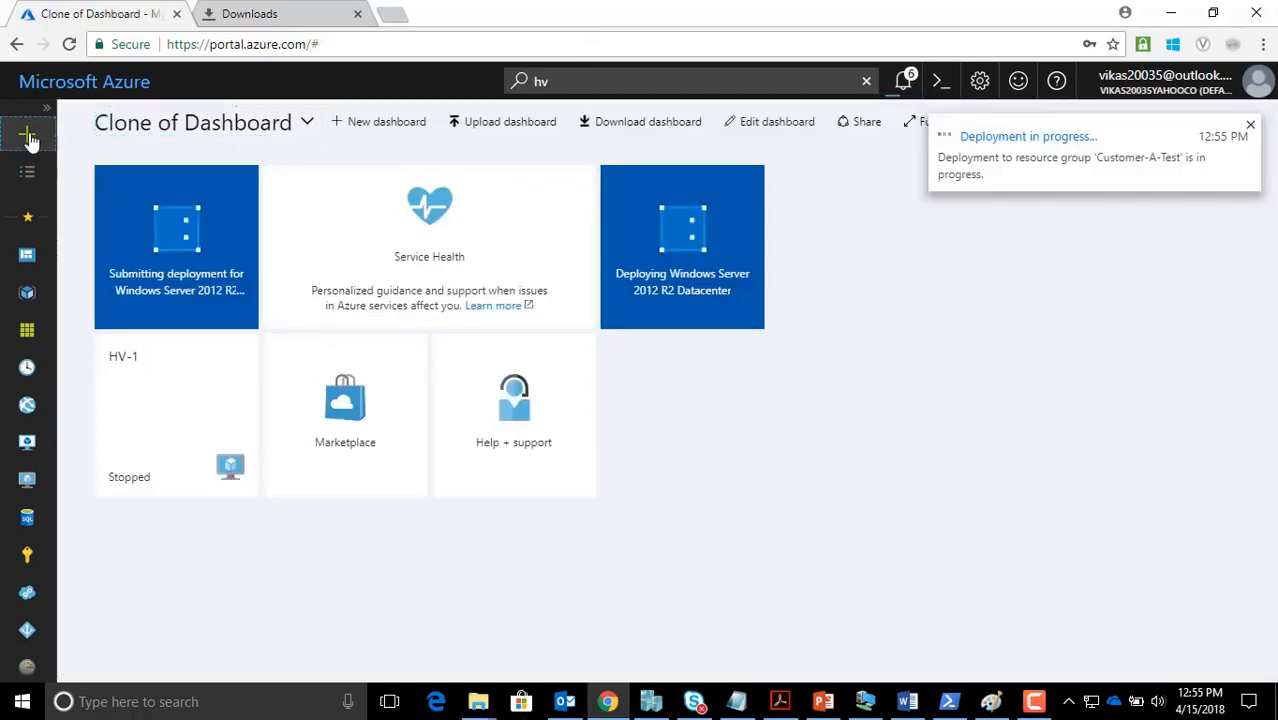
pyautogui.click(27, 133)
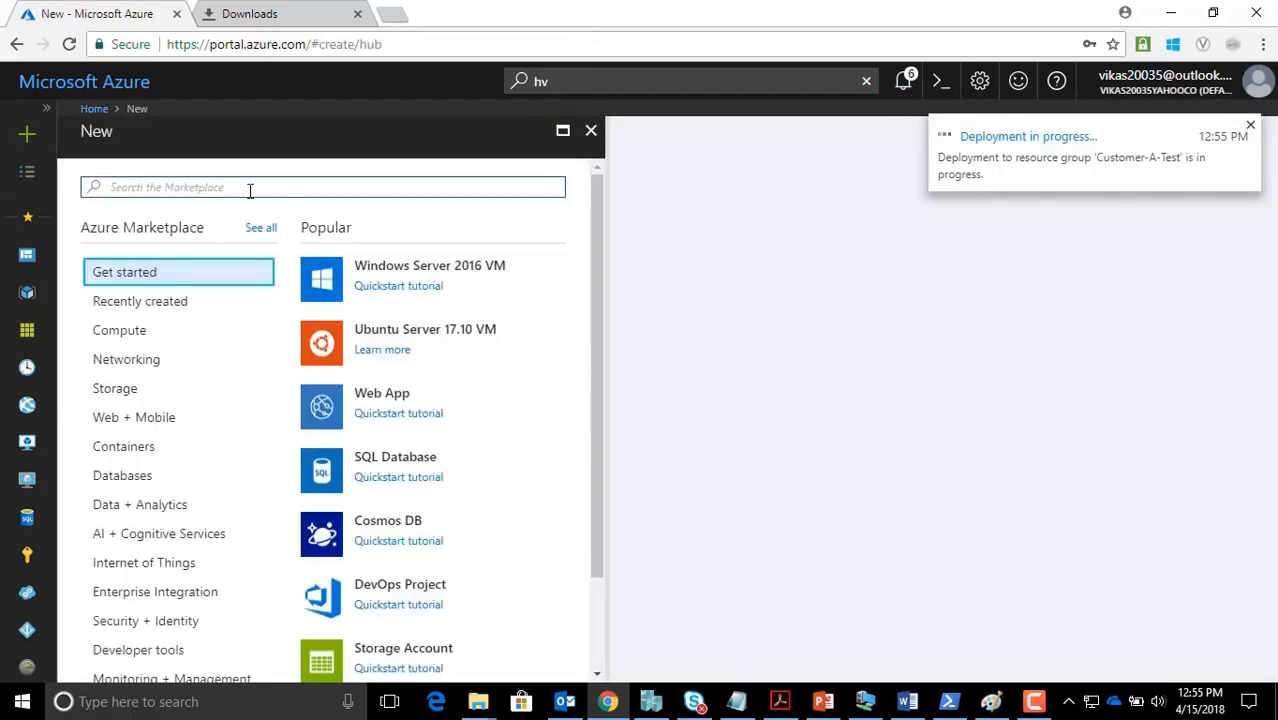
# Search the Marketplace for 'network security group' and open its create form
pyautogui.write('ne')
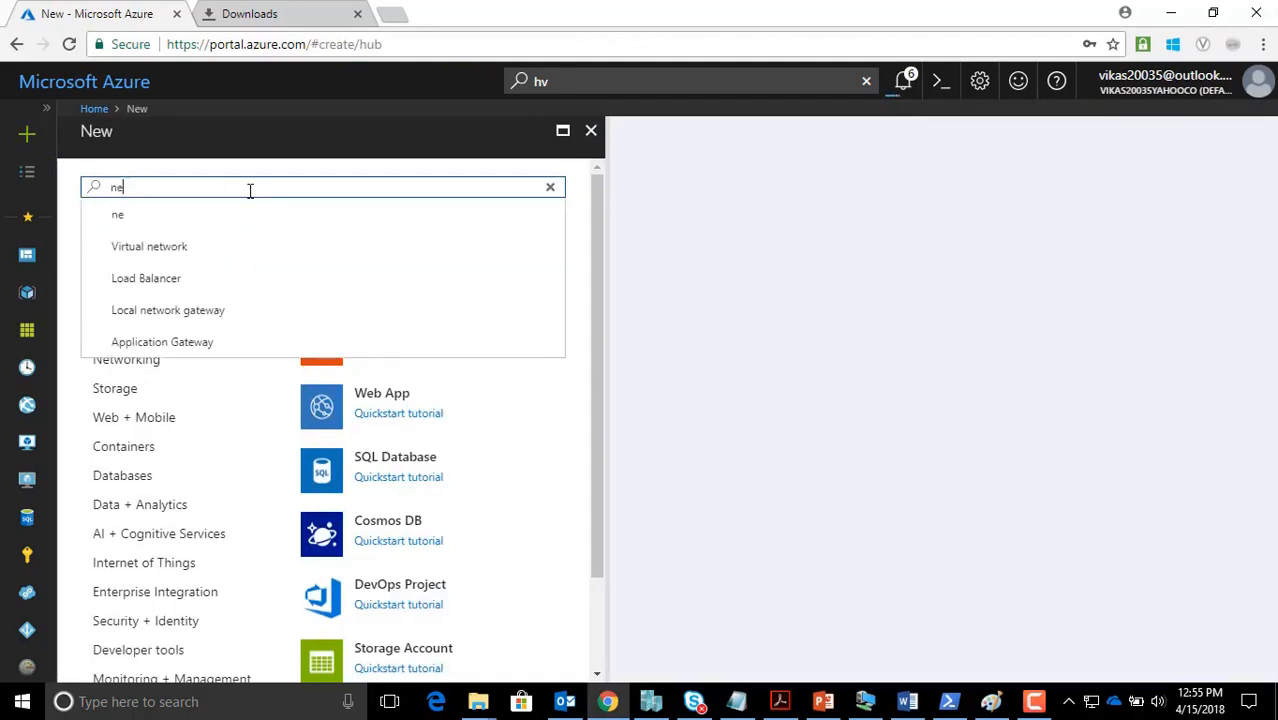
pyautogui.write('twork security')
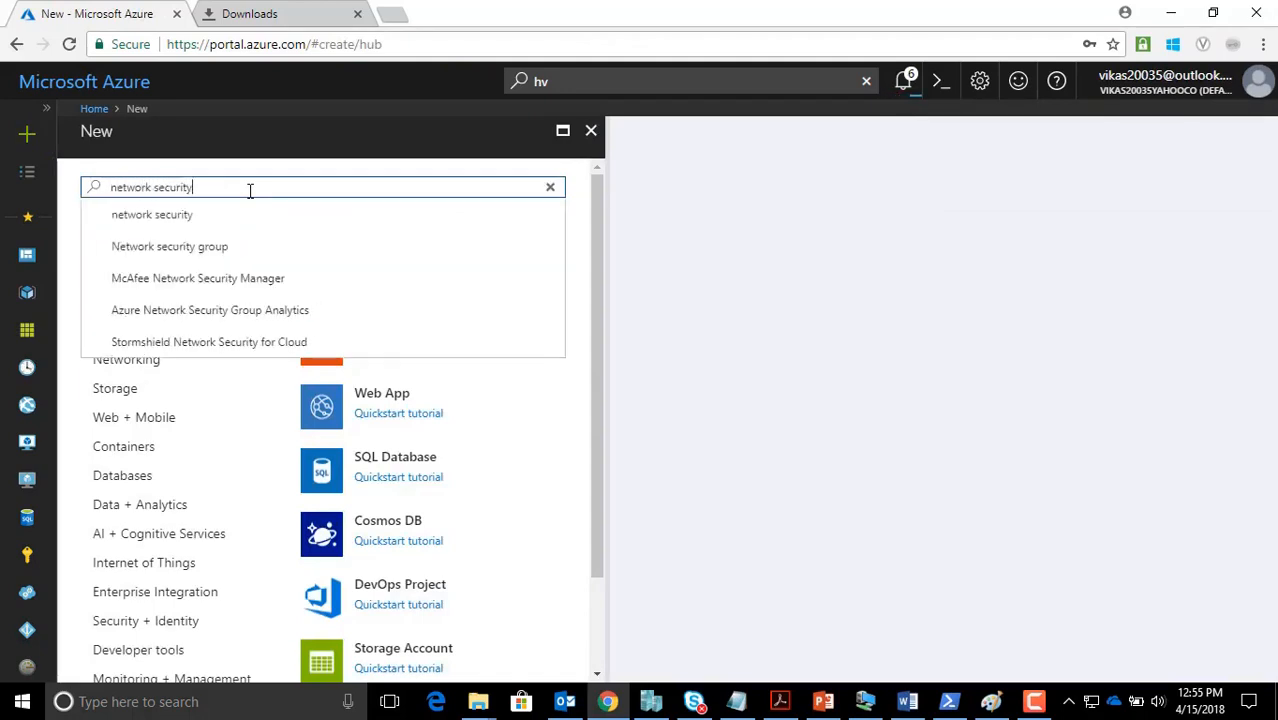
pyautogui.write(' group')
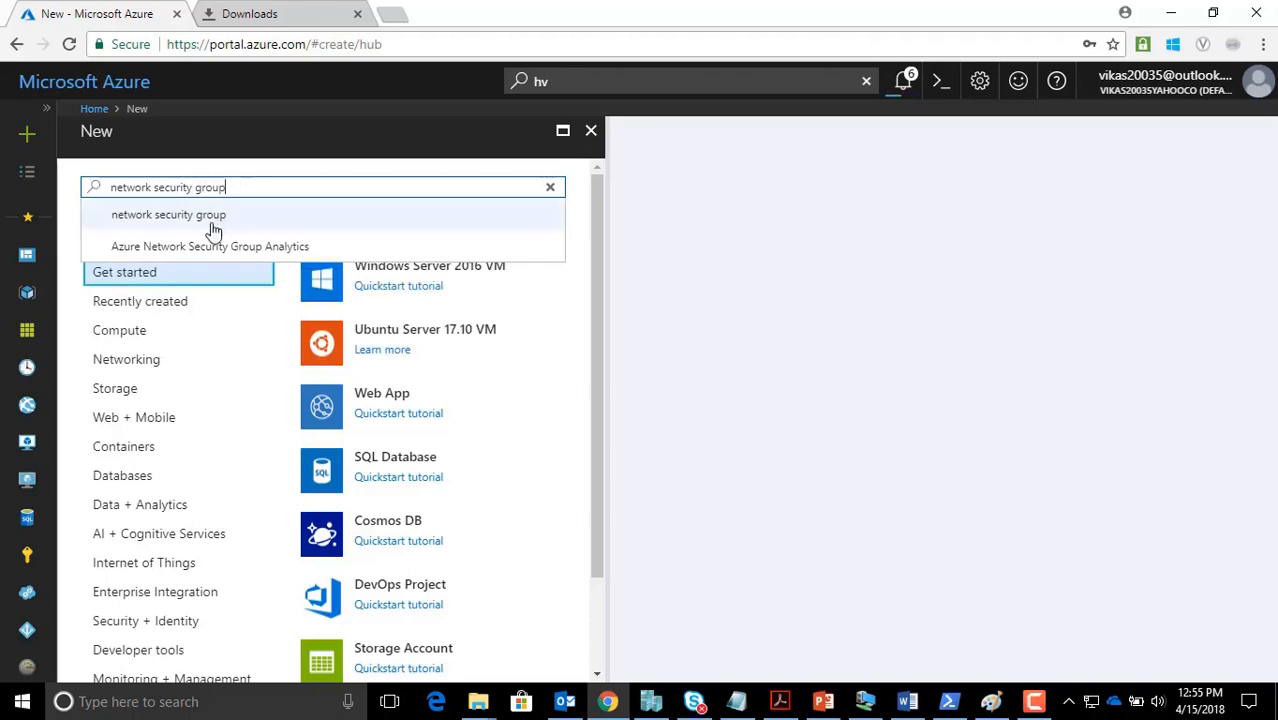
pyautogui.click(209, 218)
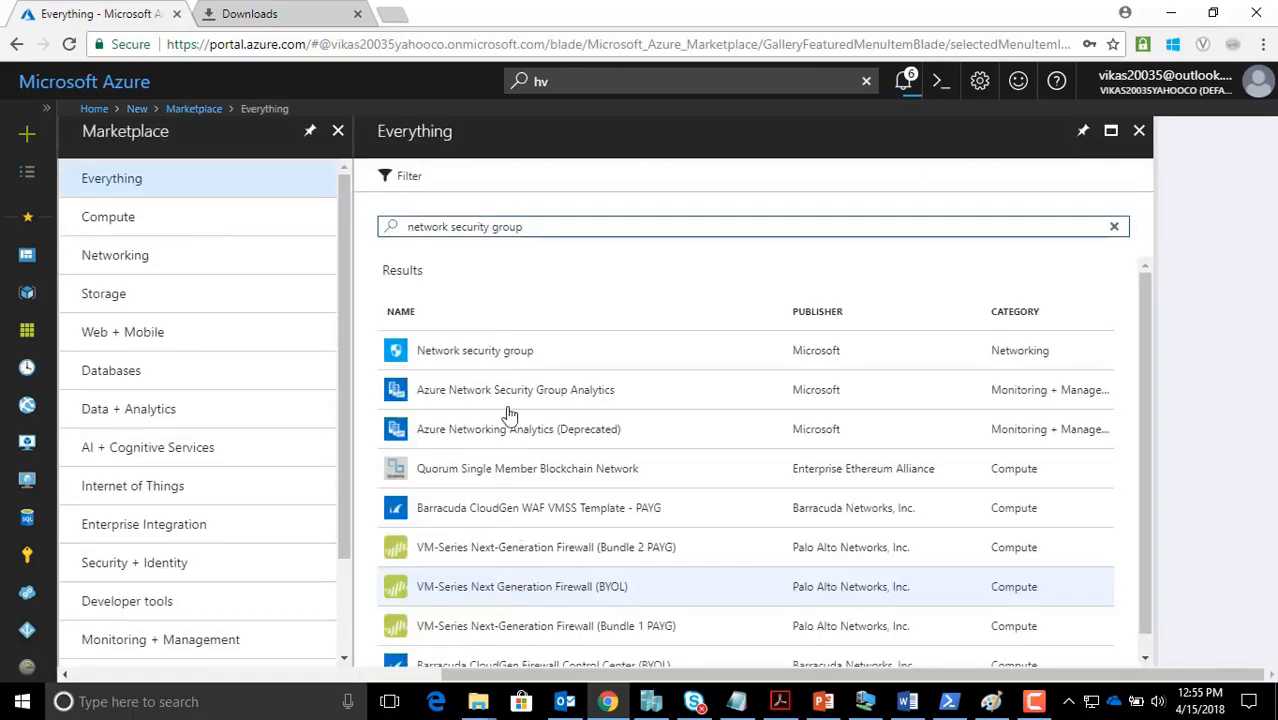
pyautogui.click(491, 356)
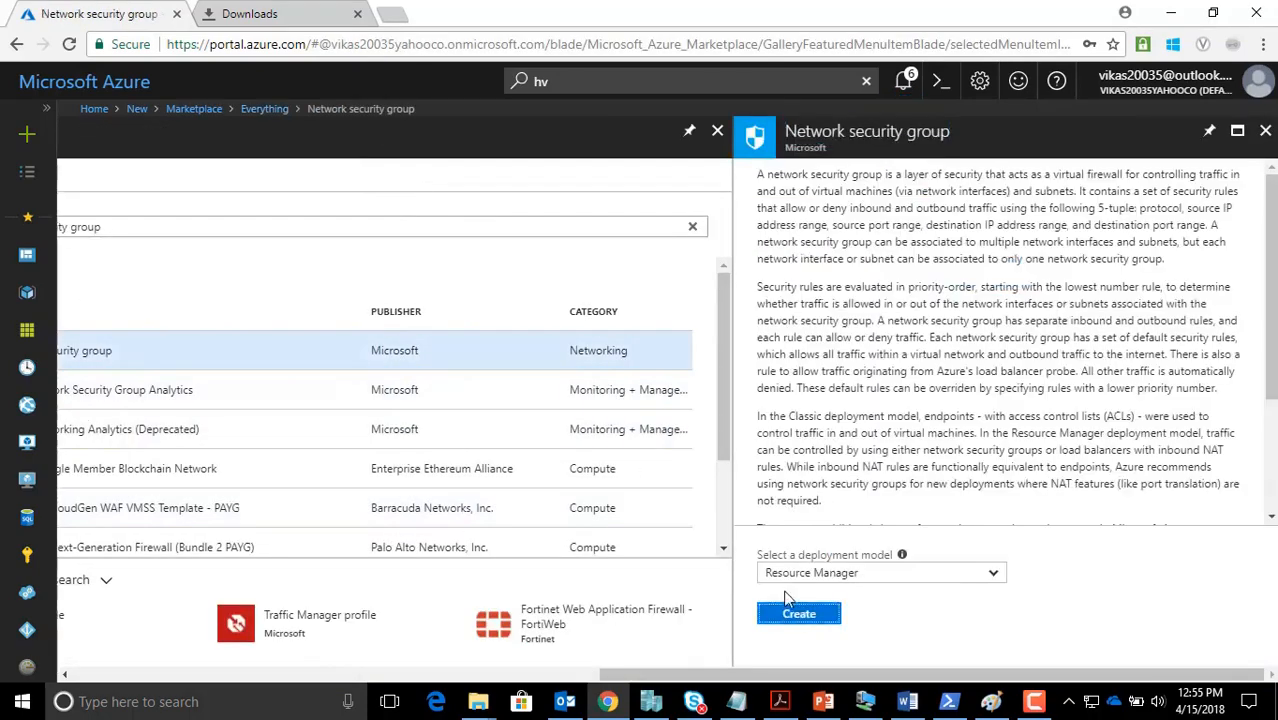
pyautogui.click(791, 619)
# Name the group NSG4-Subnet2-vmlevel, assign it to Customer-A-Test, and create it
pyautogui.hotkey('ctrl', 'v')
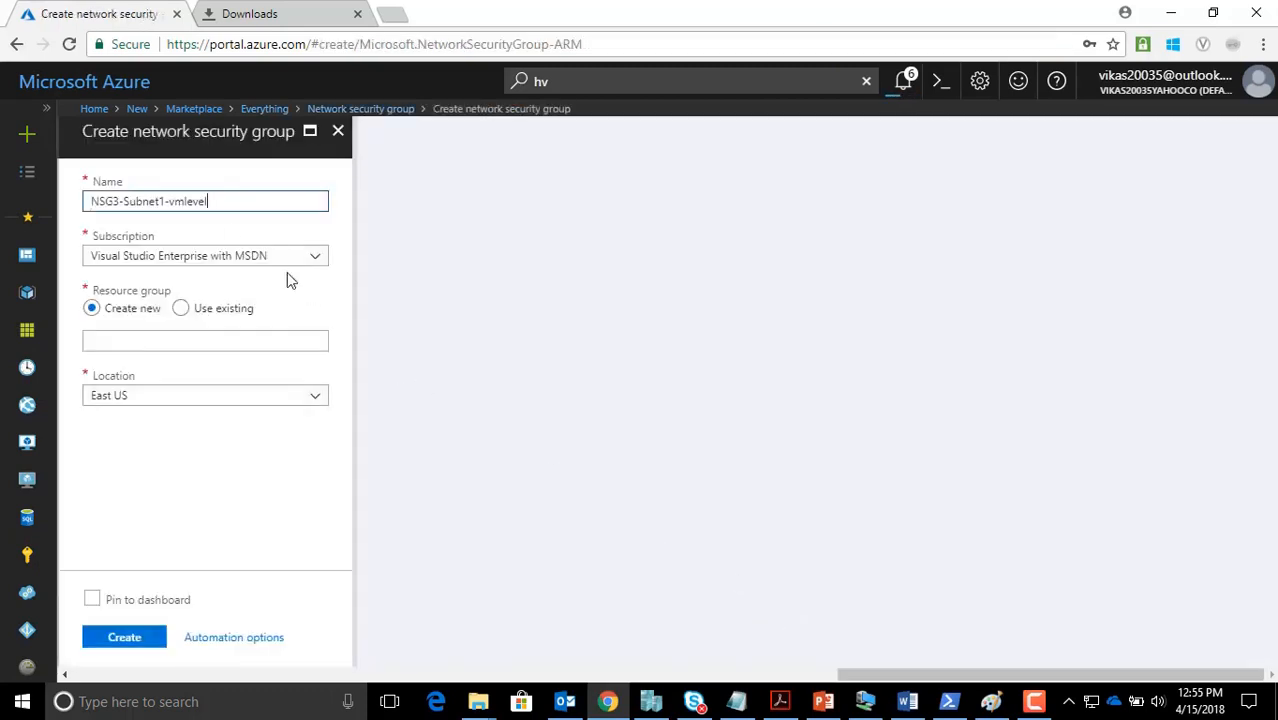
pyautogui.click(166, 201)
pyautogui.press('BackSpace')
pyautogui.write('2')
pyautogui.press('BackSpace')
pyautogui.write('4')
pyautogui.click(180, 308)
pyautogui.click(200, 341)
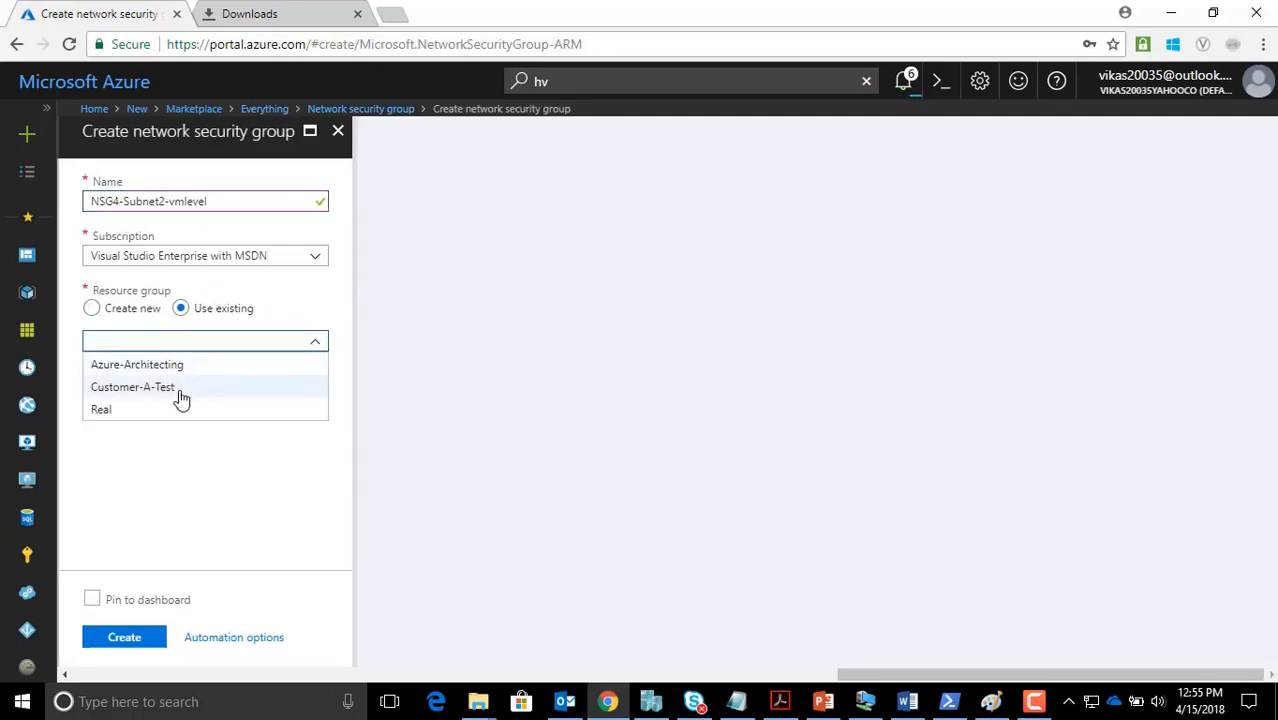
pyautogui.click(176, 388)
pyautogui.click(124, 637)
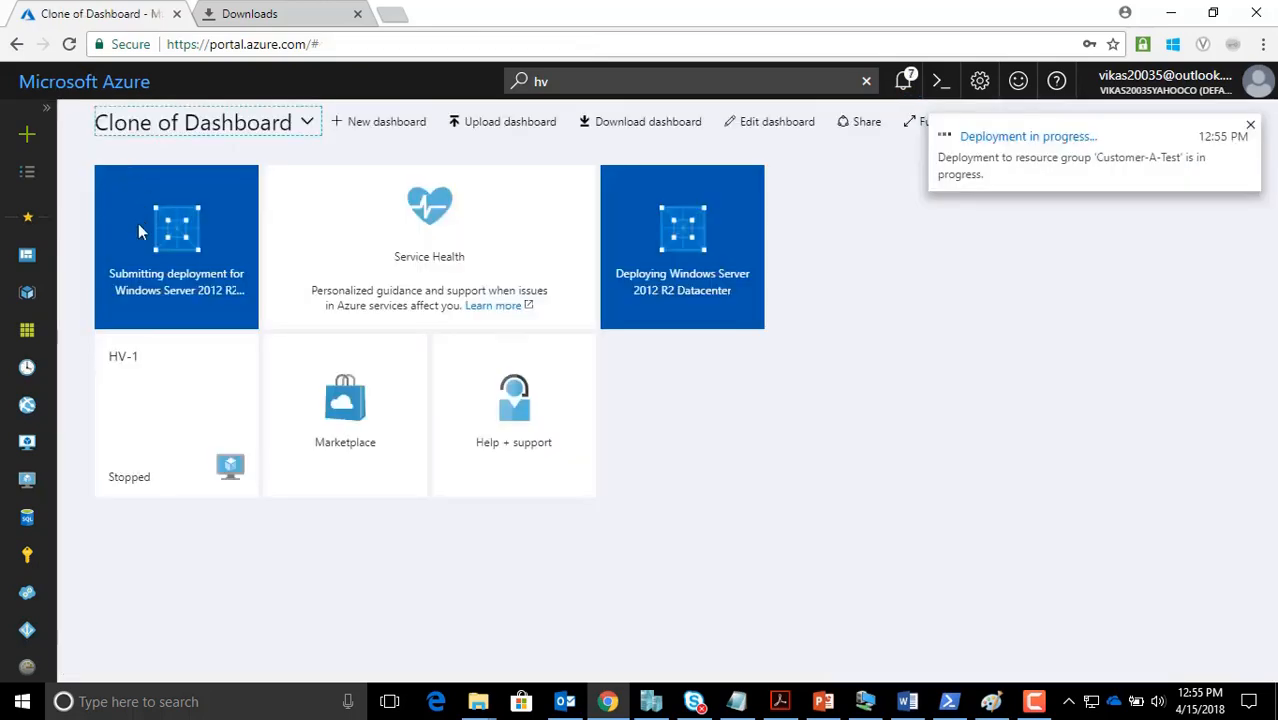
# Open Customer-A-Test to verify the four NSGs, then switch to the Paint diagram
pyautogui.click(30, 298)
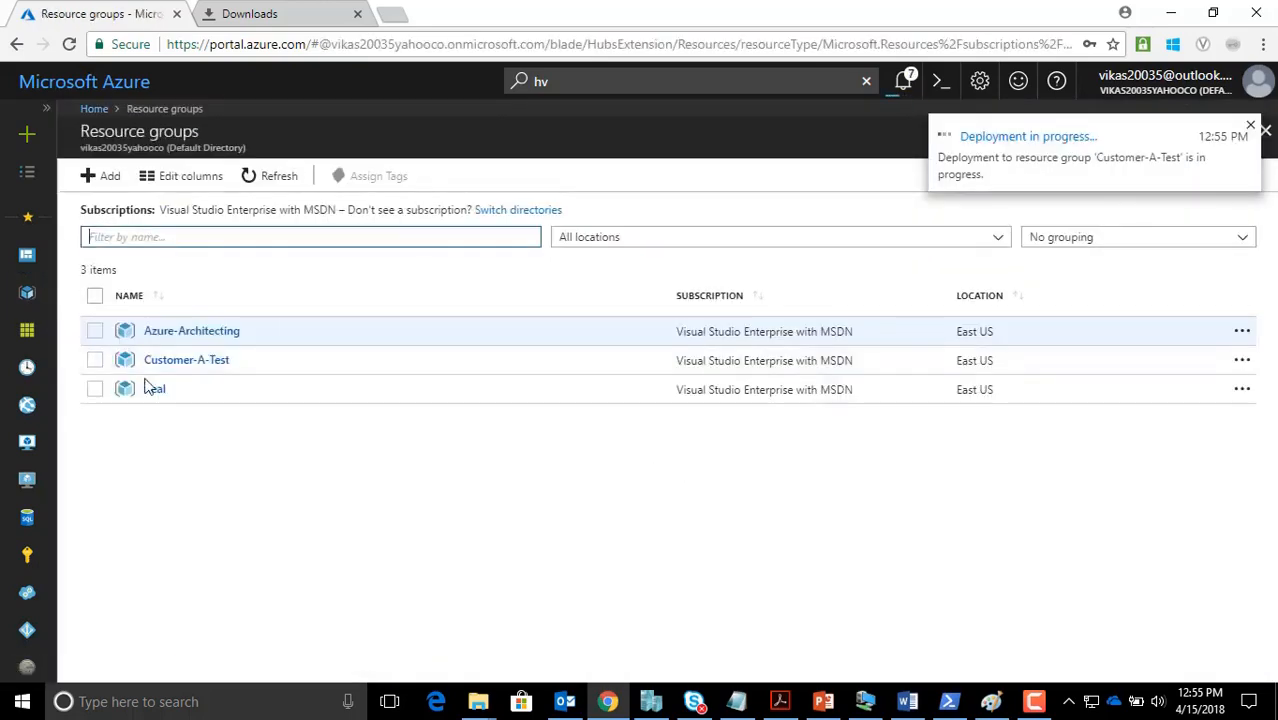
pyautogui.click(186, 360)
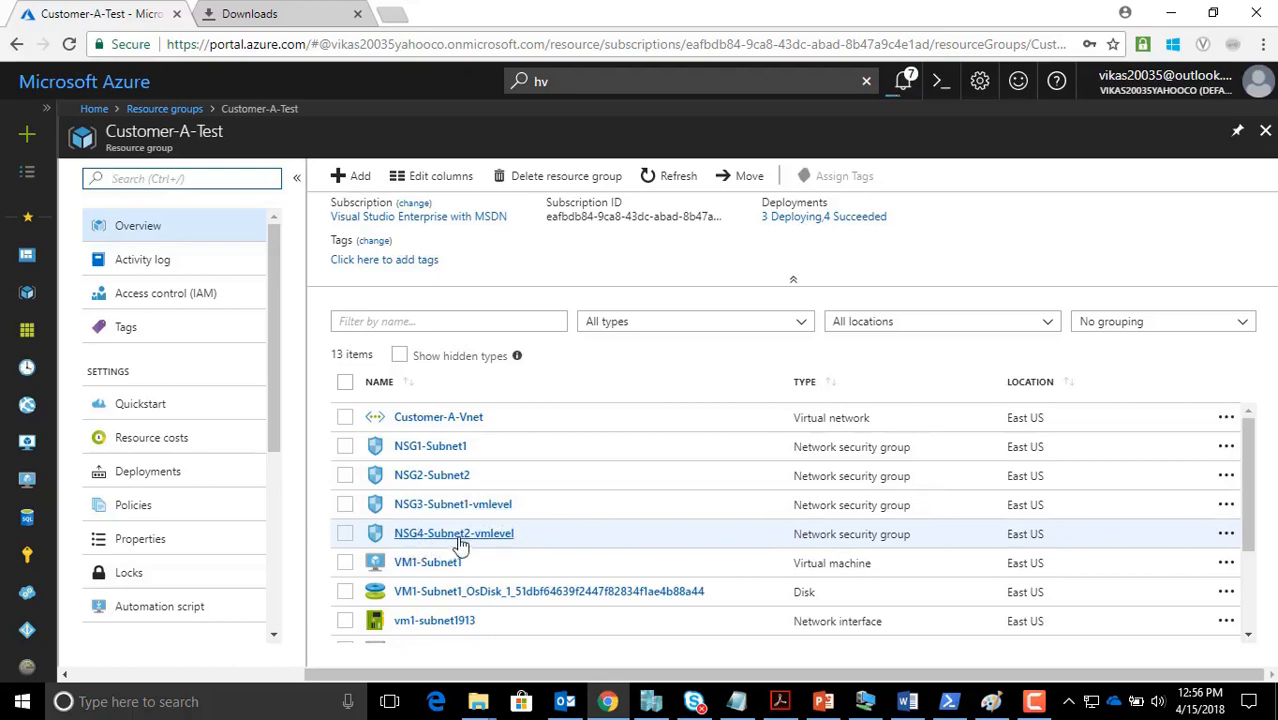
pyautogui.click(990, 703)
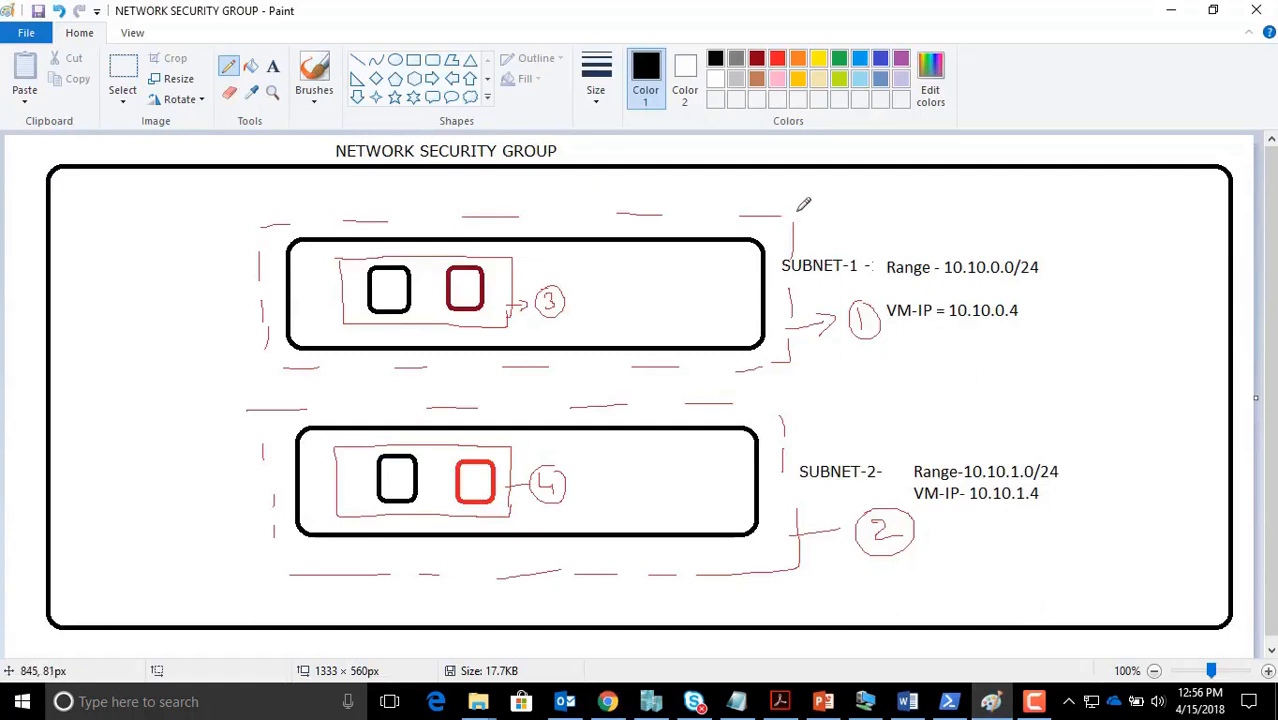
# Draw check marks beside SUBNET-1 and the SUBNET-2 VM box, then return to the Azure portal
pyautogui.moveTo(797, 212); pyautogui.dragTo(814, 208)
pyautogui.moveTo(514, 445); pyautogui.dragTo(541, 436)
pyautogui.click(609, 706)
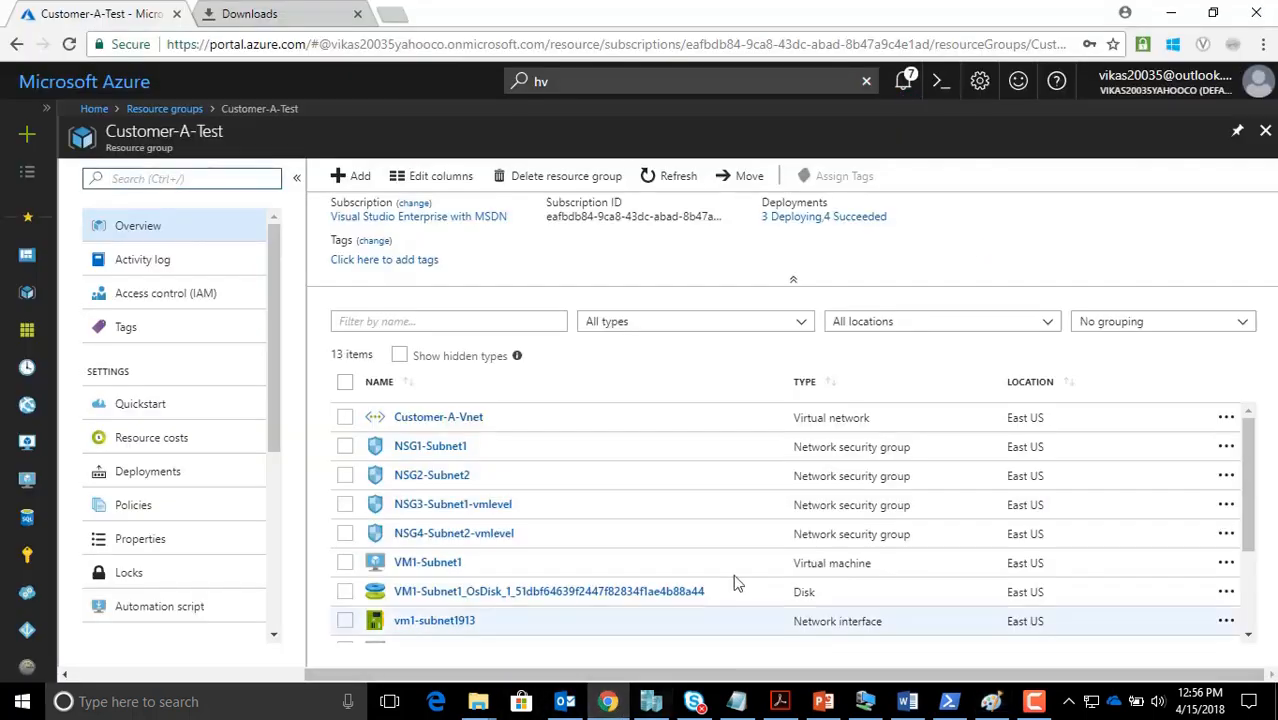
# Set FrontEnd-Subnet1's network security group to NSG1-Subnet1 in Customer-A-Vnet and save
pyautogui.click(903, 82)
pyautogui.click(903, 84)
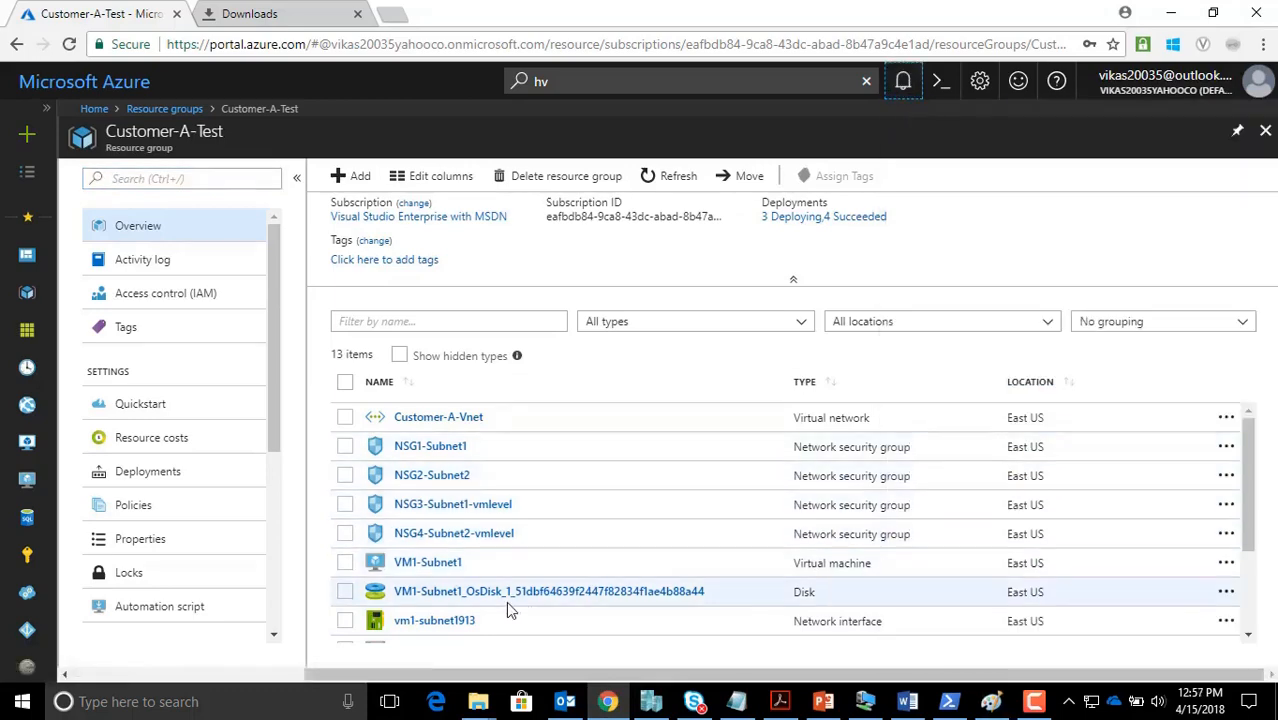
pyautogui.click(440, 419)
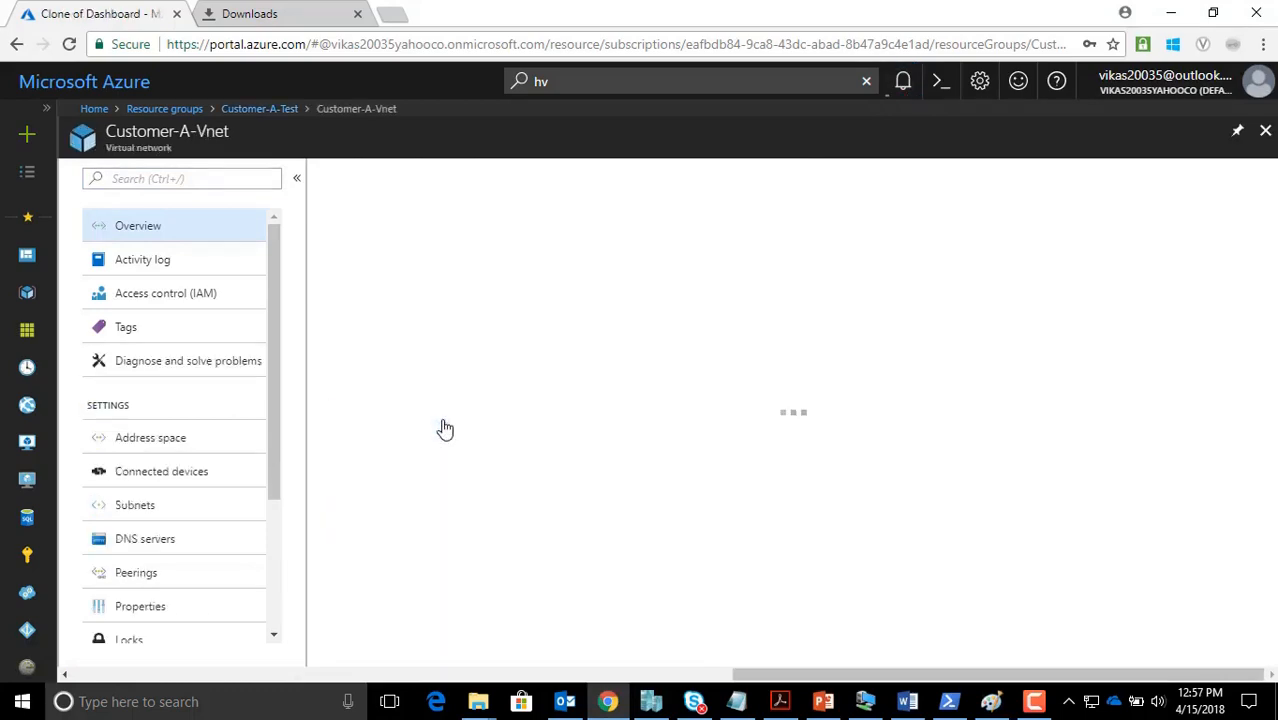
pyautogui.click(150, 507)
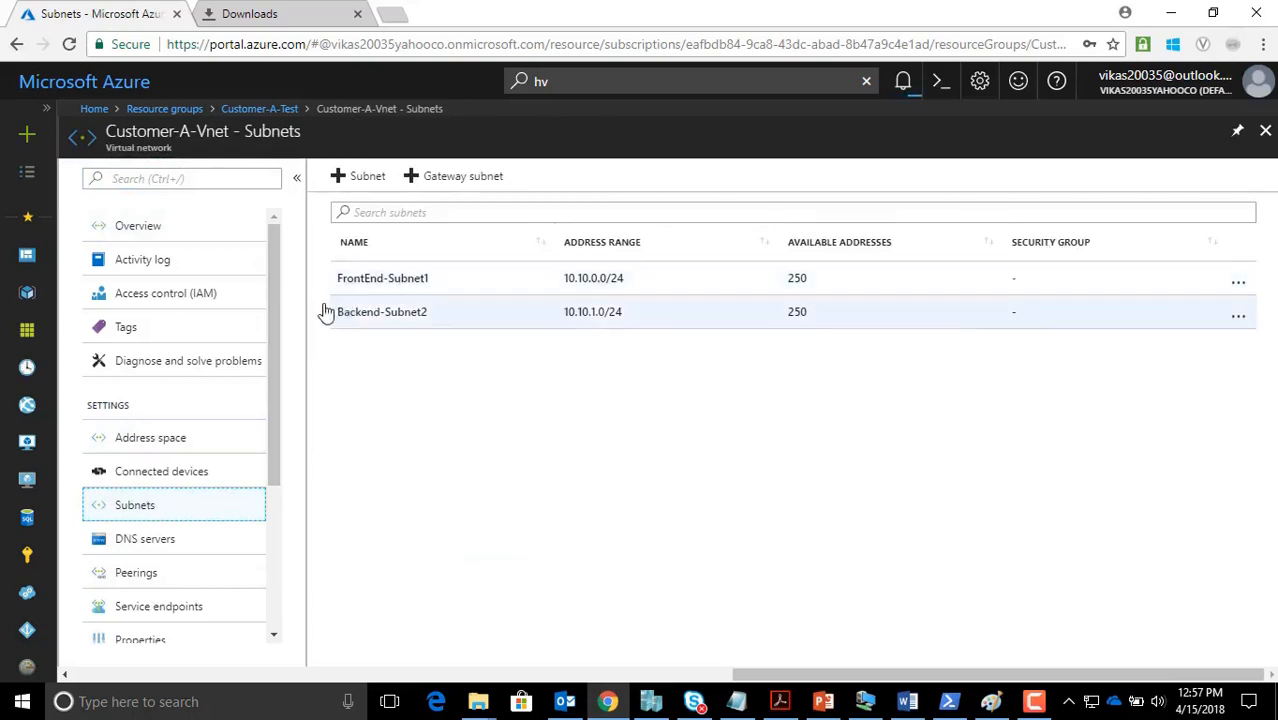
pyautogui.click(399, 285)
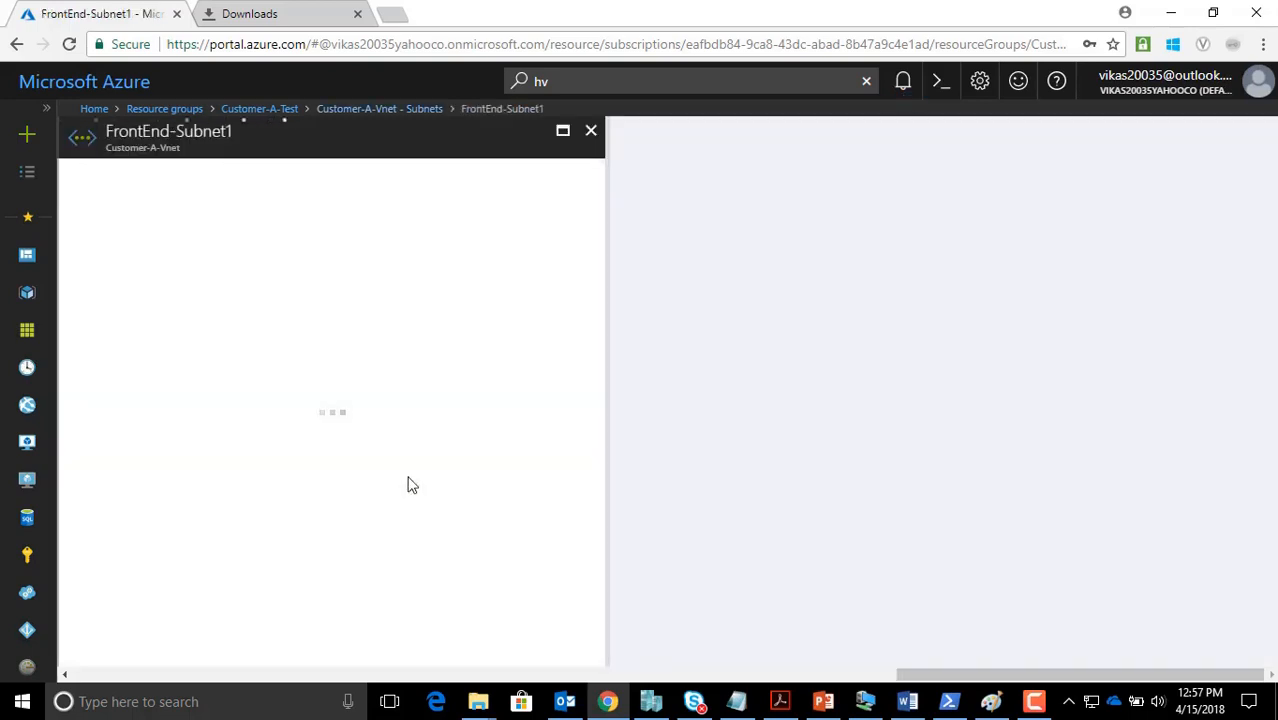
pyautogui.click(180, 360)
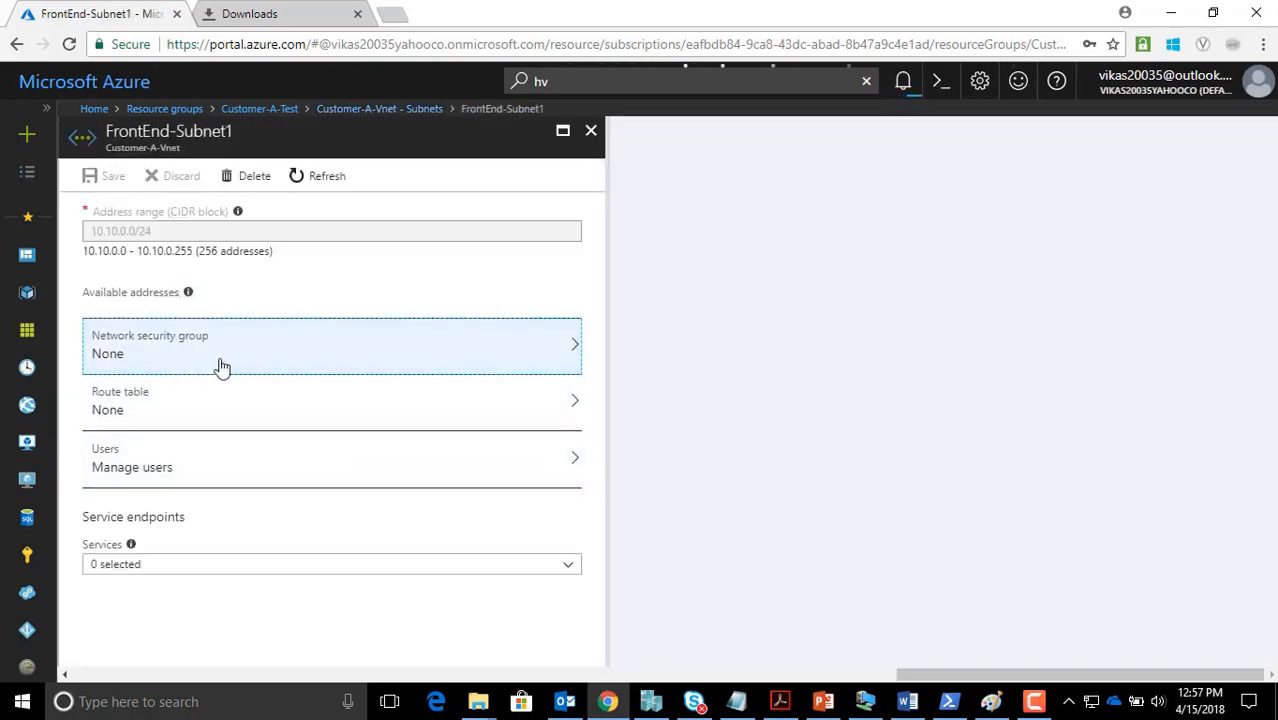
pyautogui.click(265, 365)
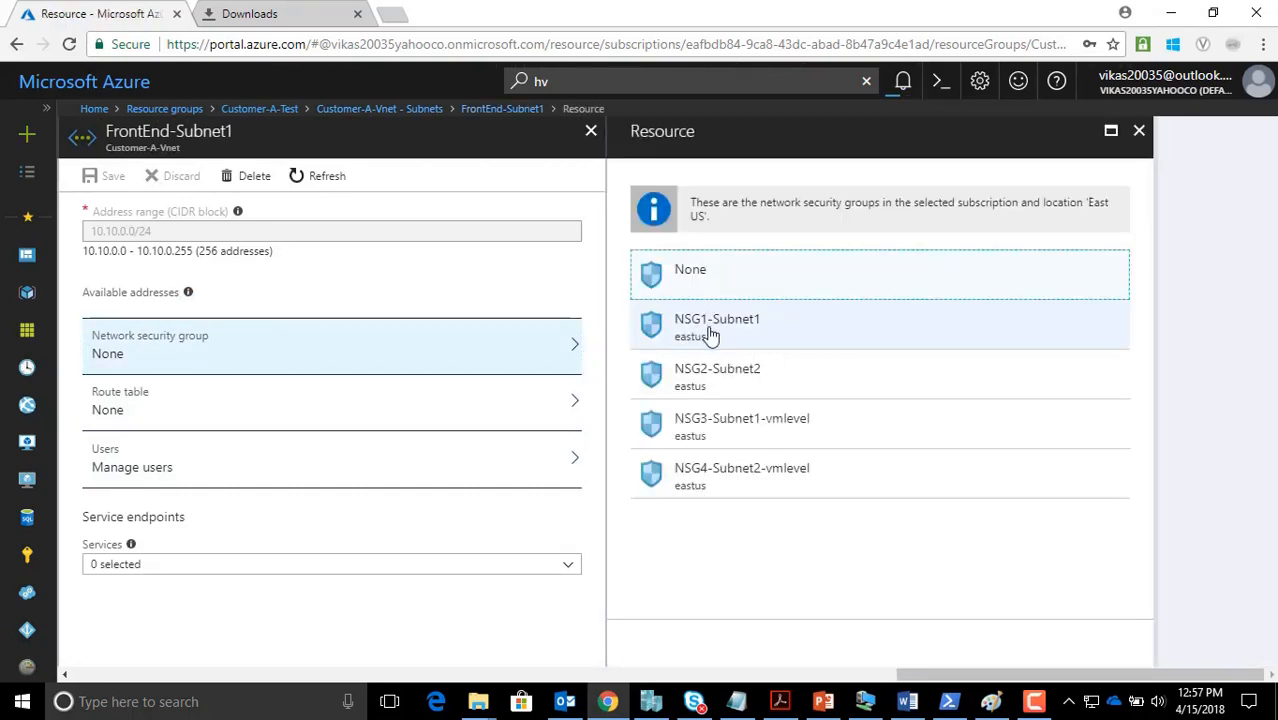
pyautogui.click(716, 335)
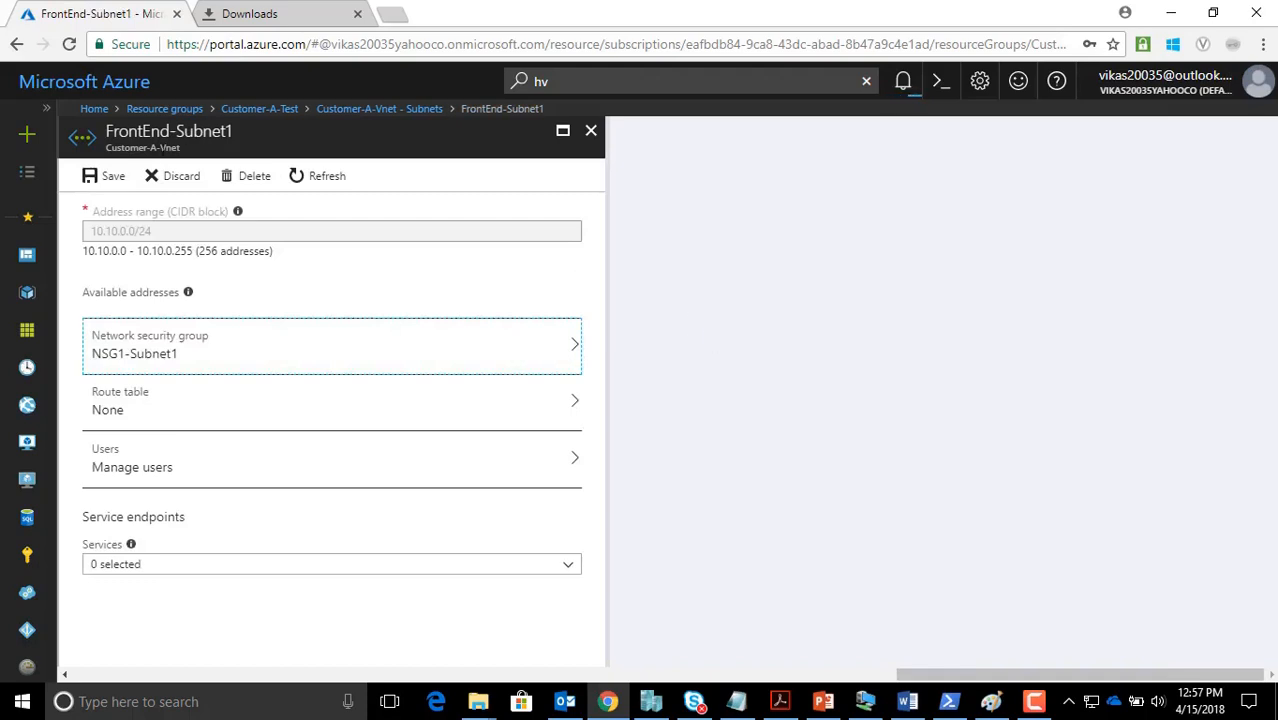
pyautogui.click(113, 177)
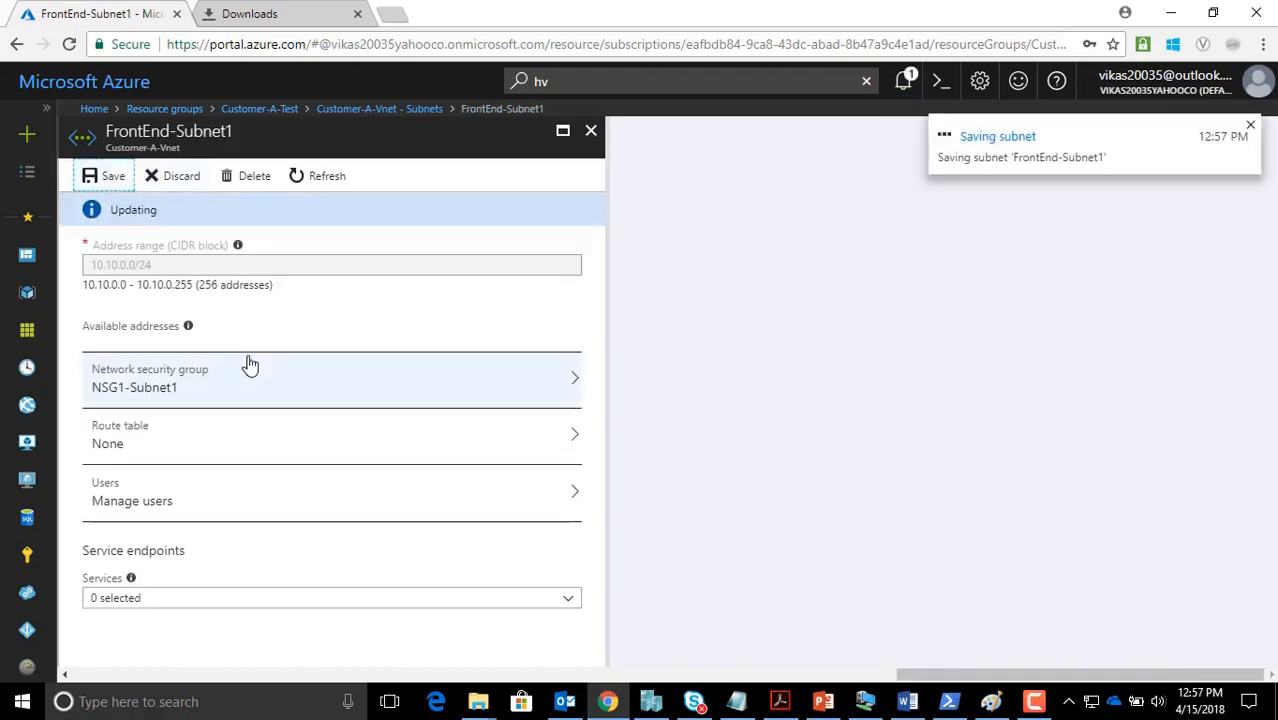
# Return to the Customer-A-Vnet subnet list via the Customer-A-Test resource group
pyautogui.click(280, 110)
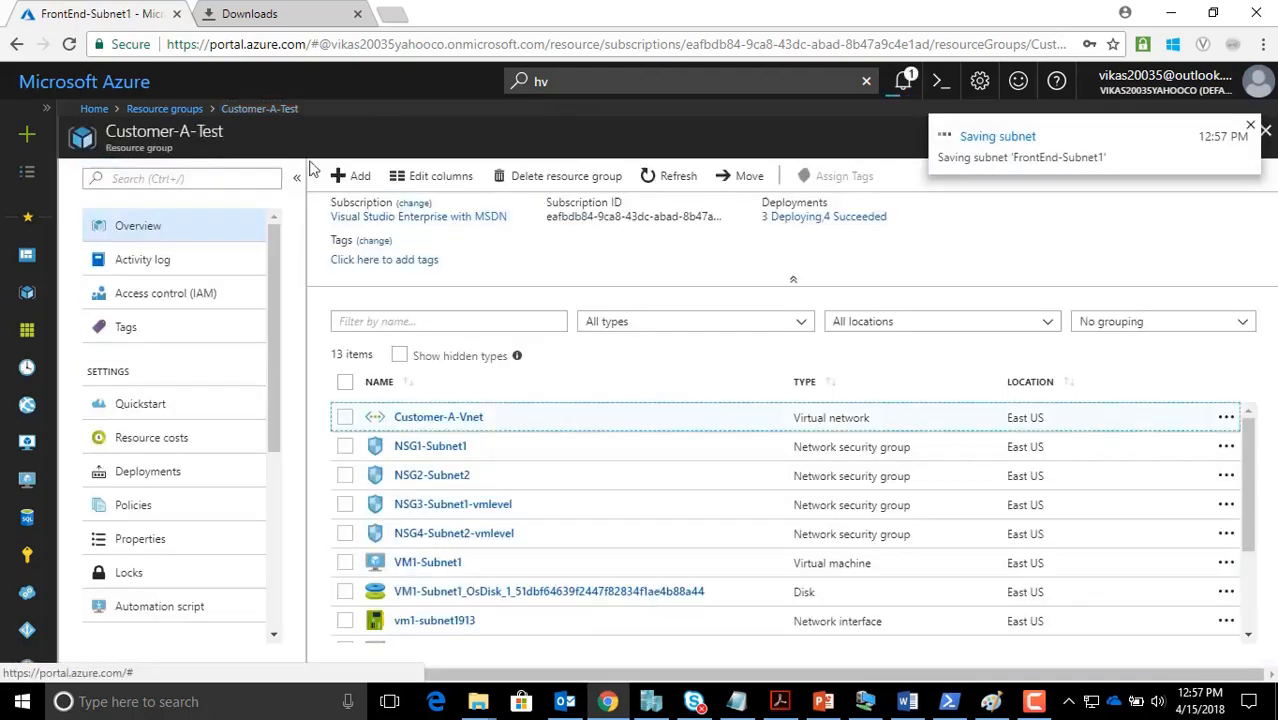
pyautogui.click(459, 425)
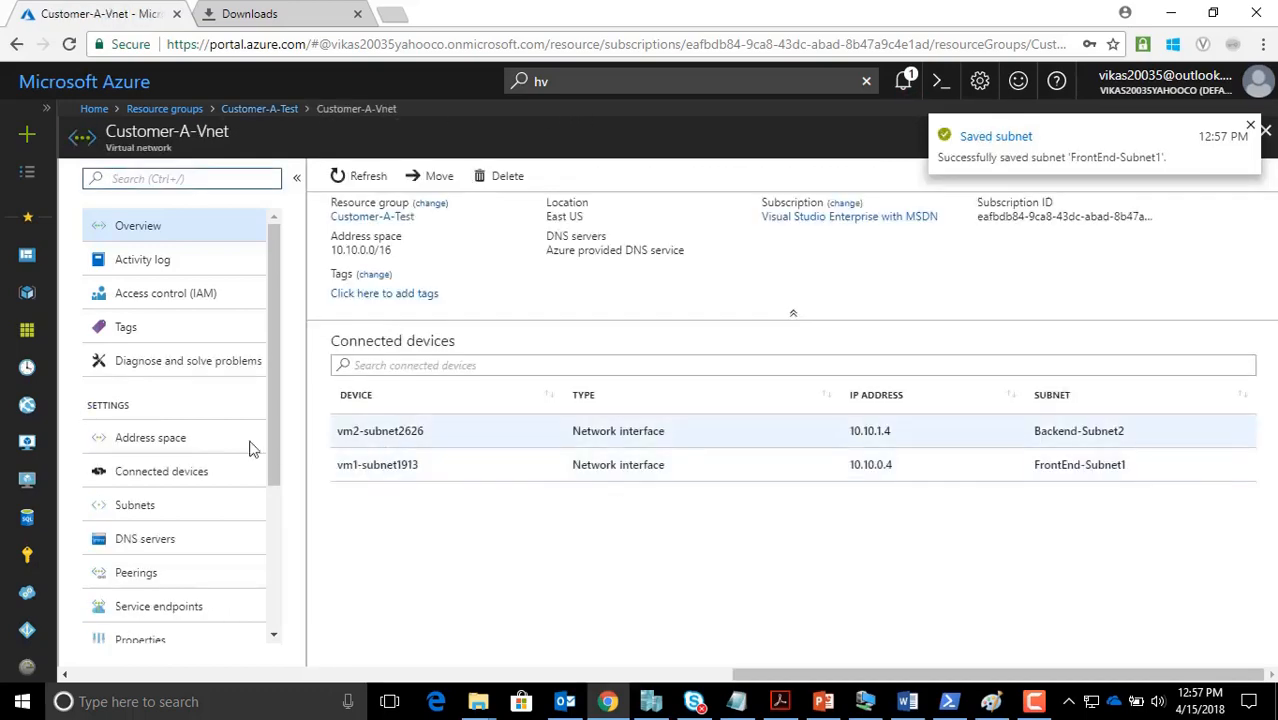
pyautogui.click(155, 509)
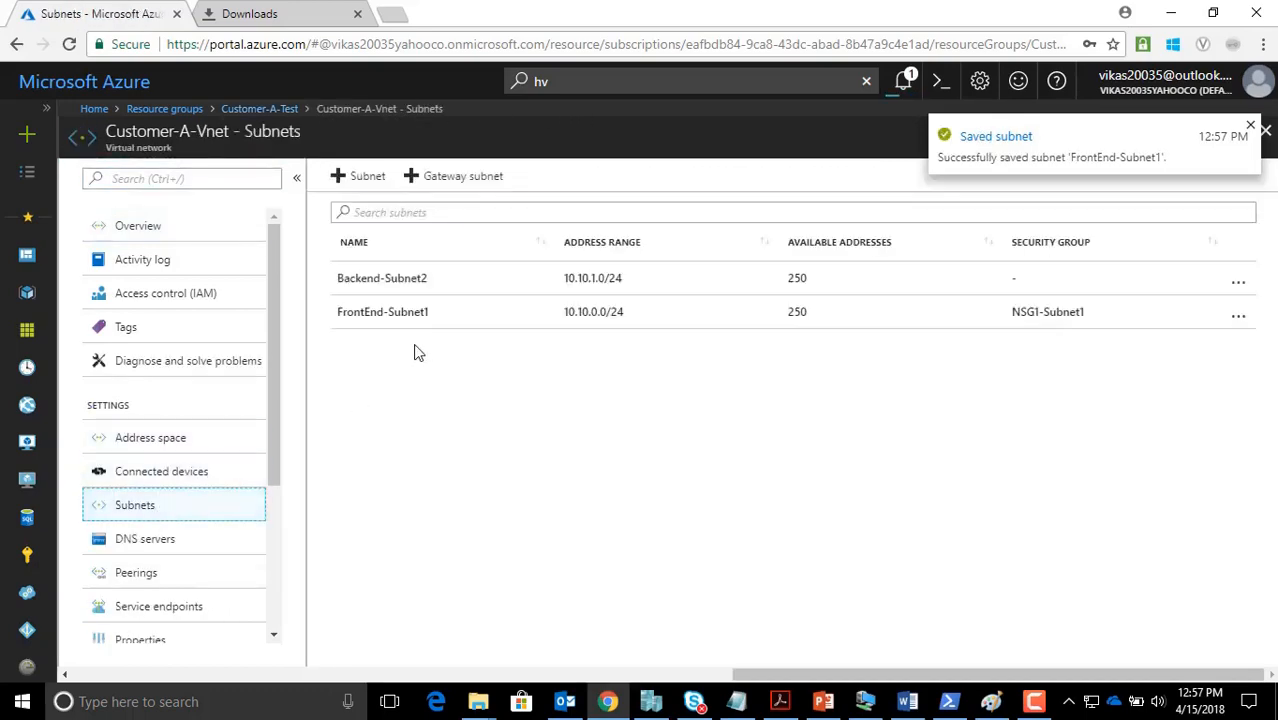
# Set Backend-Subnet2's network security group to NSG2-Subnet2 and save the subnet
pyautogui.click(410, 284)
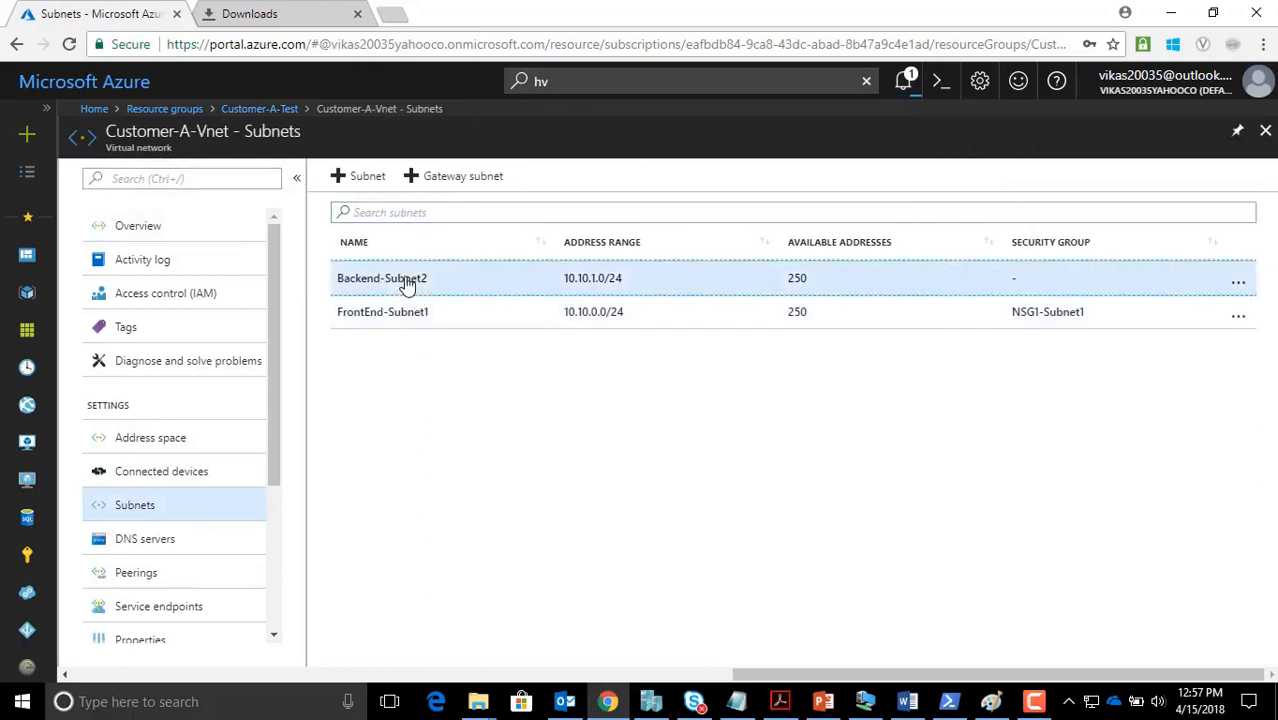
pyautogui.click(160, 352)
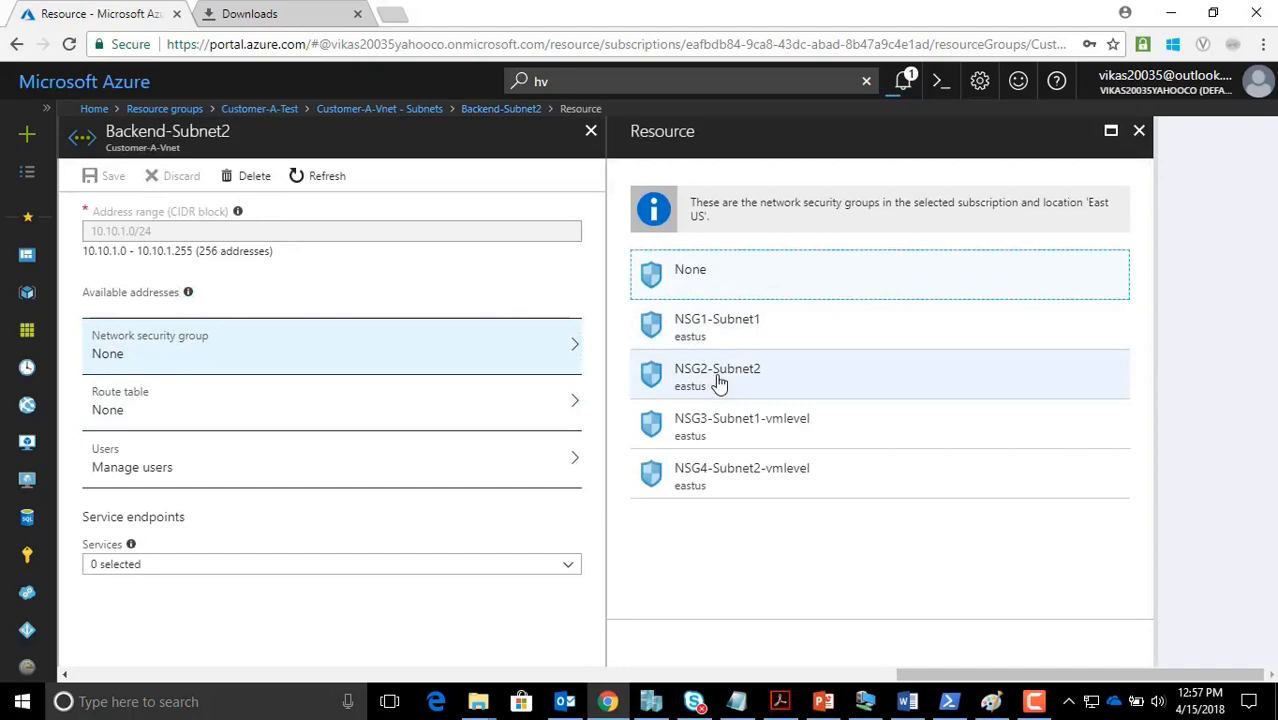
pyautogui.click(716, 378)
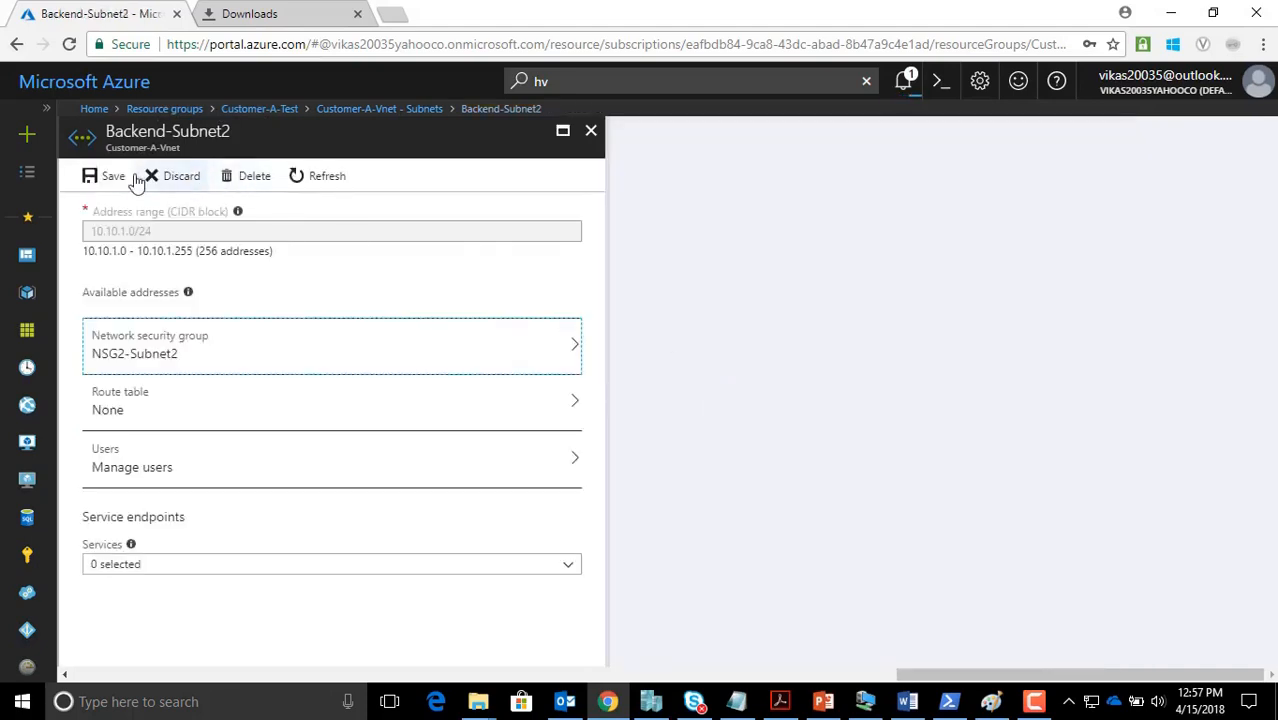
pyautogui.click(95, 177)
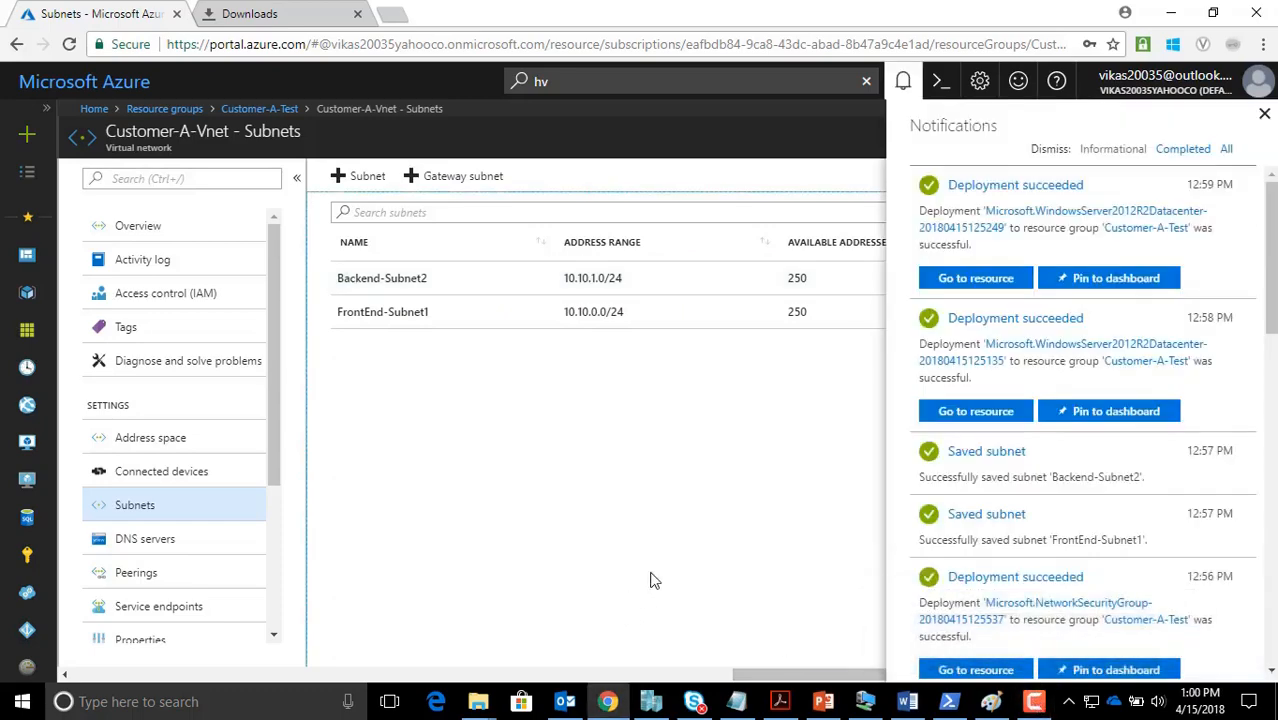
# Go from Customer-A-Test to VM1-Subnet1's networking and open interface vm1-subnet1913
pyautogui.click(903, 80)
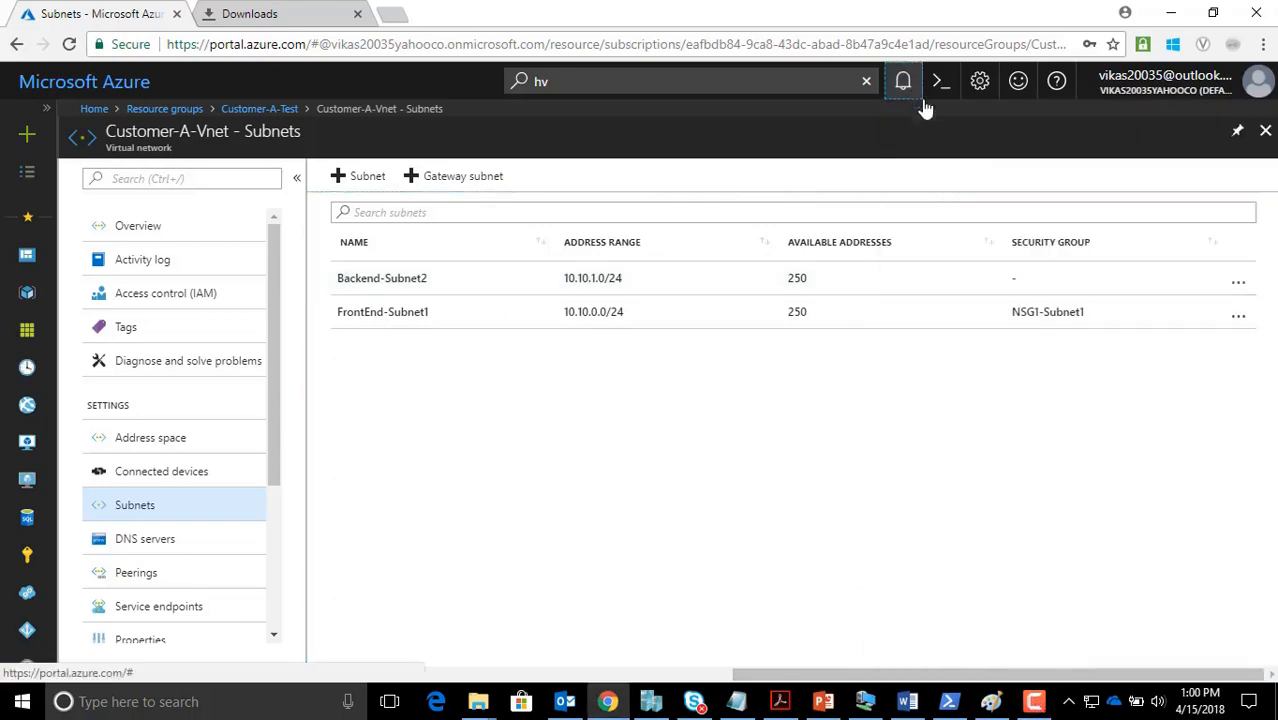
pyautogui.click(286, 114)
pyautogui.scroll(-2, 491, 487)
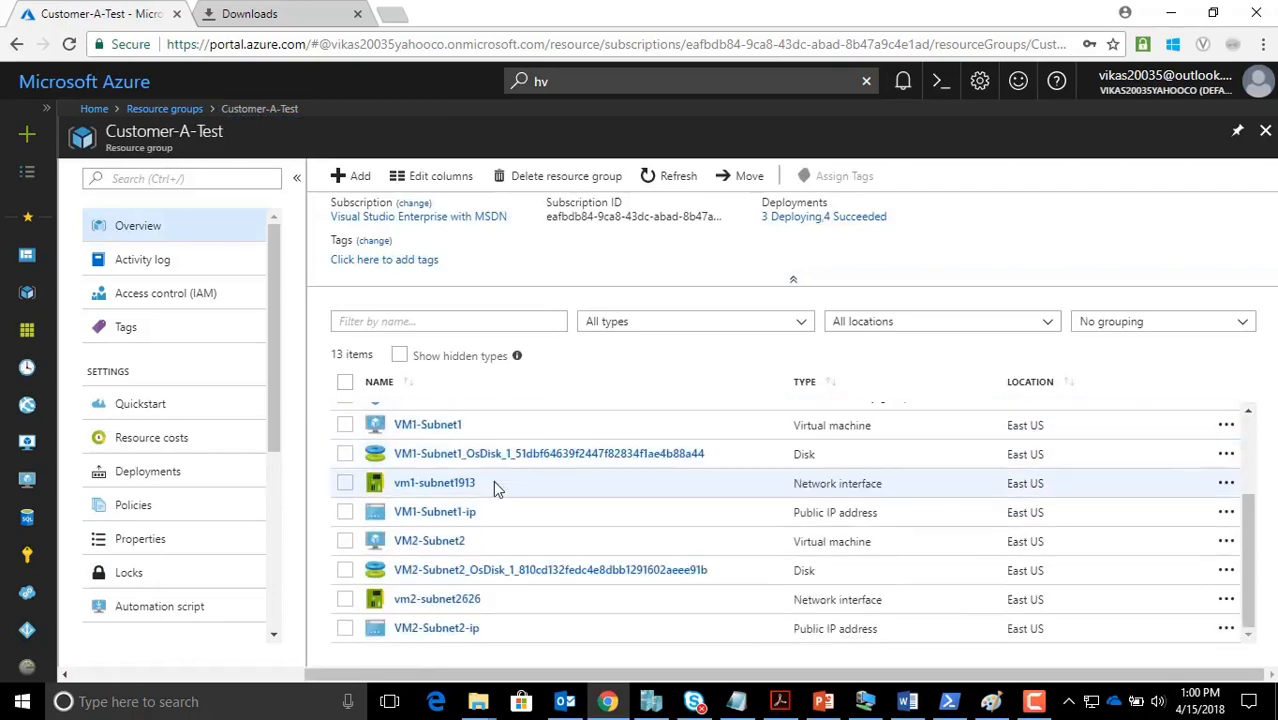
pyautogui.scroll(1, 495, 485)
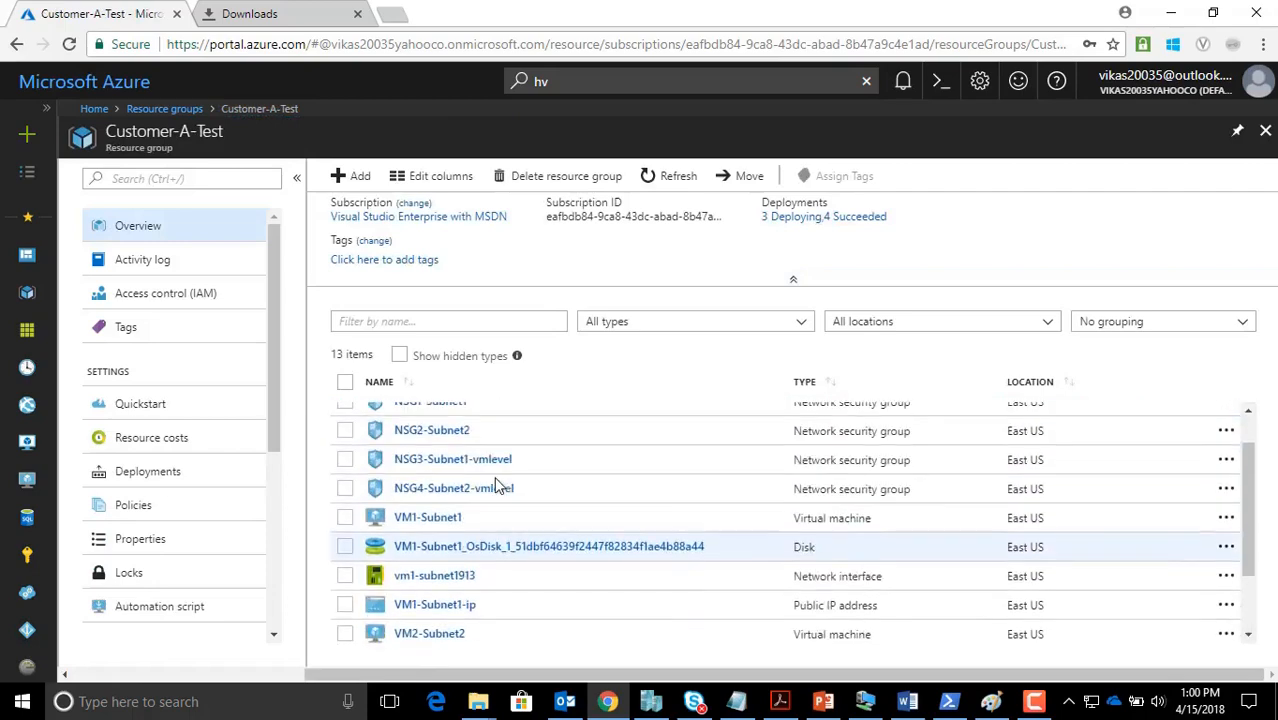
pyautogui.click(436, 528)
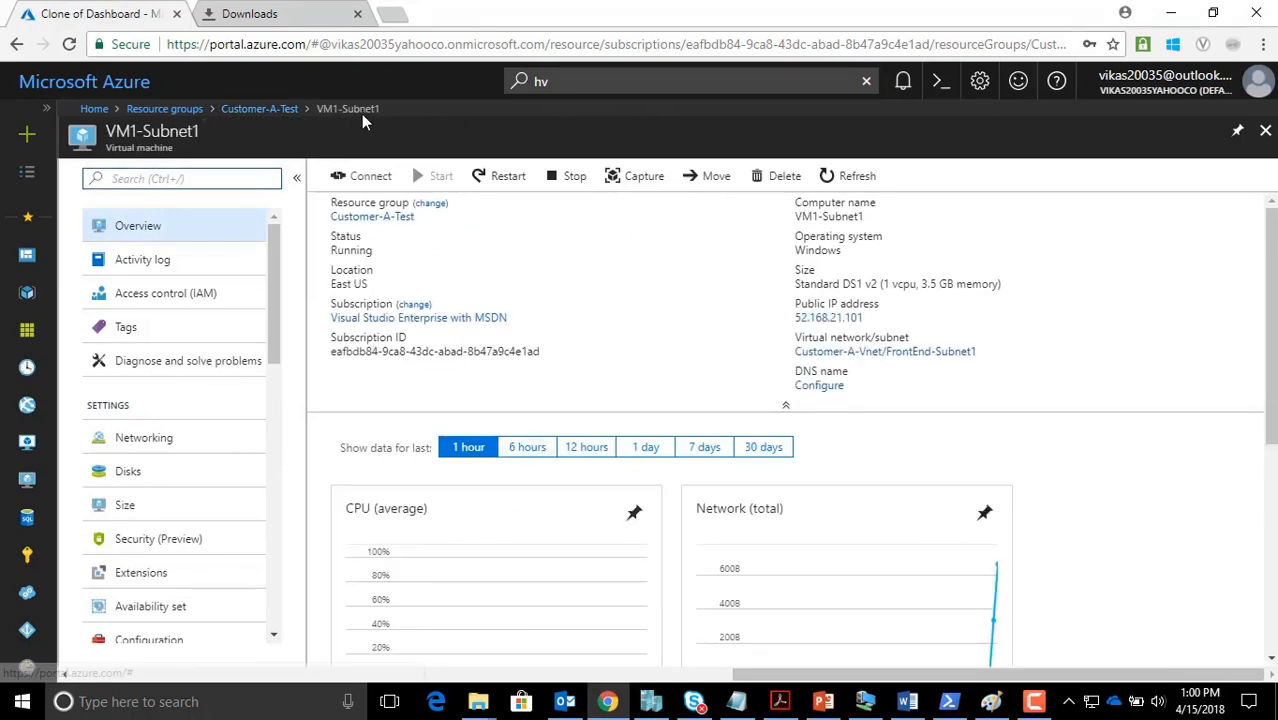
pyautogui.click(157, 441)
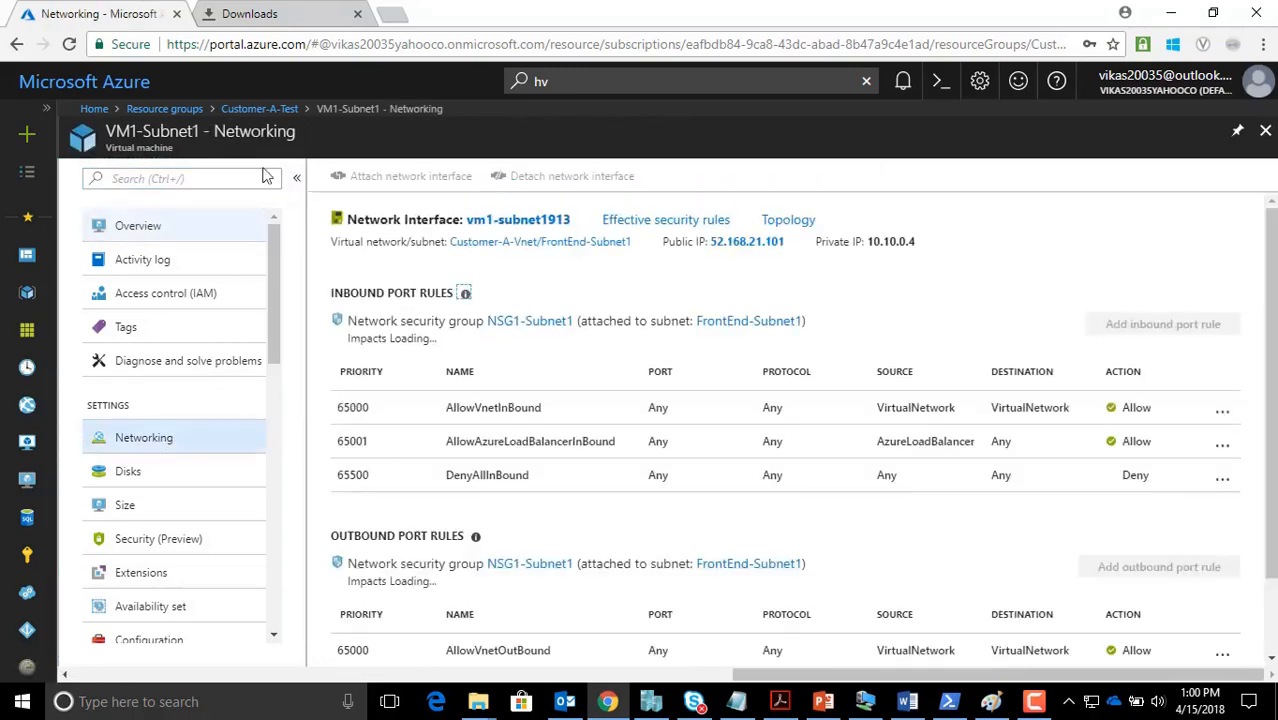
pyautogui.click(505, 224)
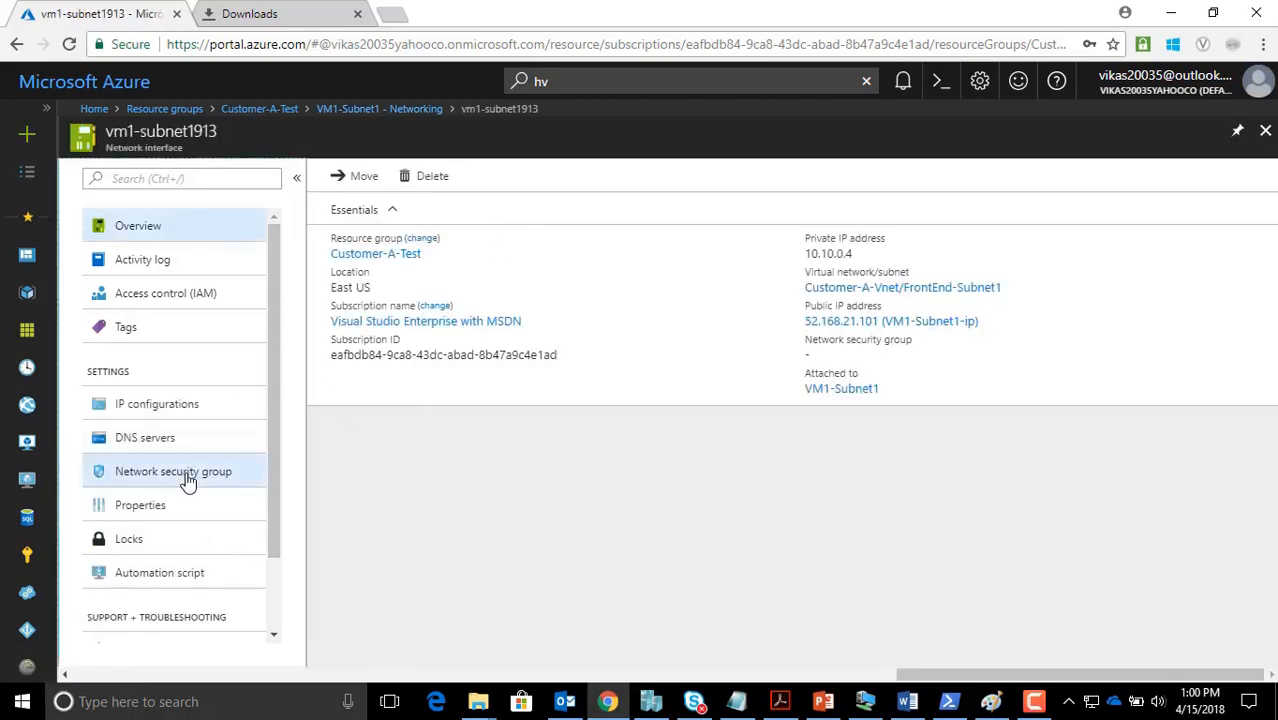
# Assign NSG3-Subnet1-vmlevel to vm1-subnet1913, save, and return to Customer-A-Test
pyautogui.click(187, 481)
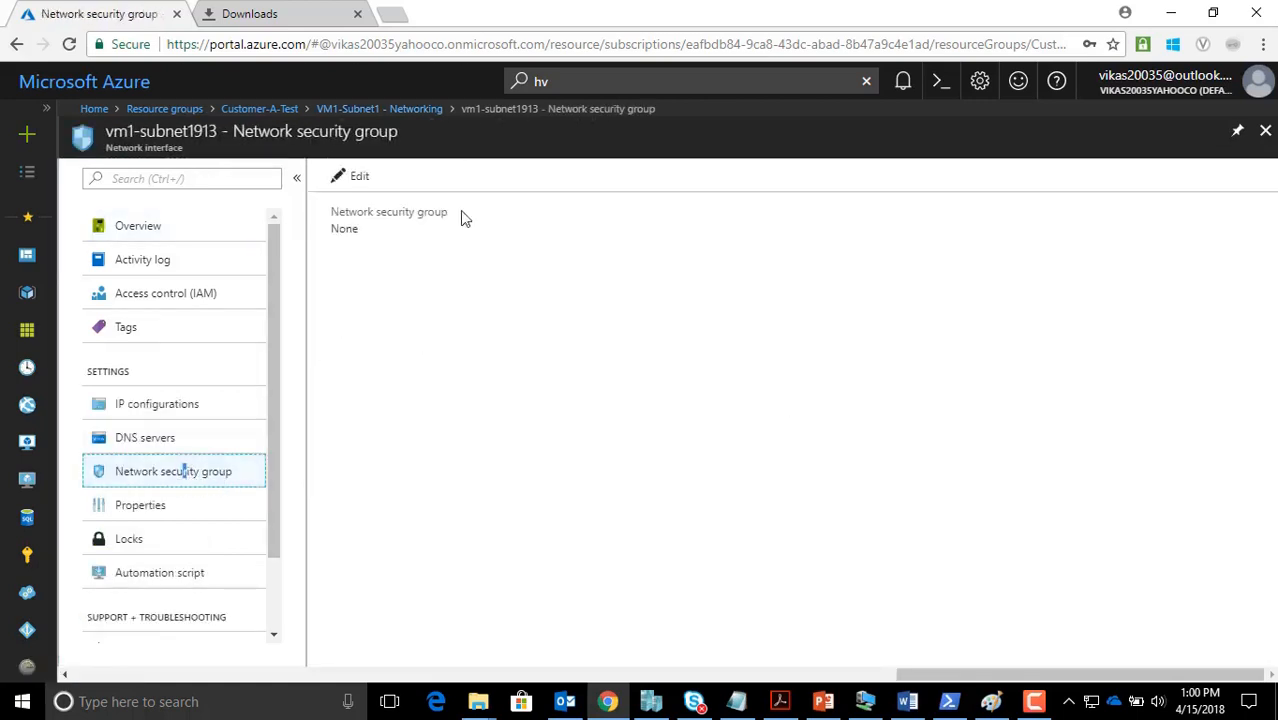
pyautogui.click(356, 180)
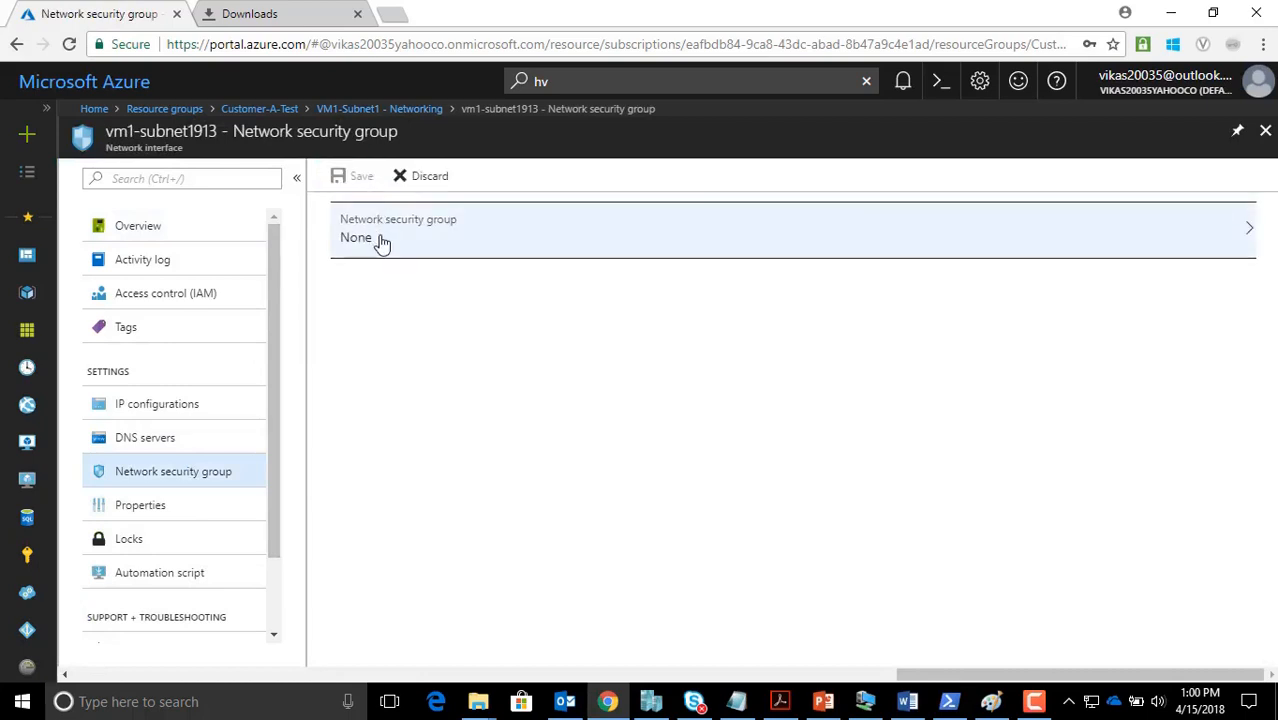
pyautogui.click(381, 240)
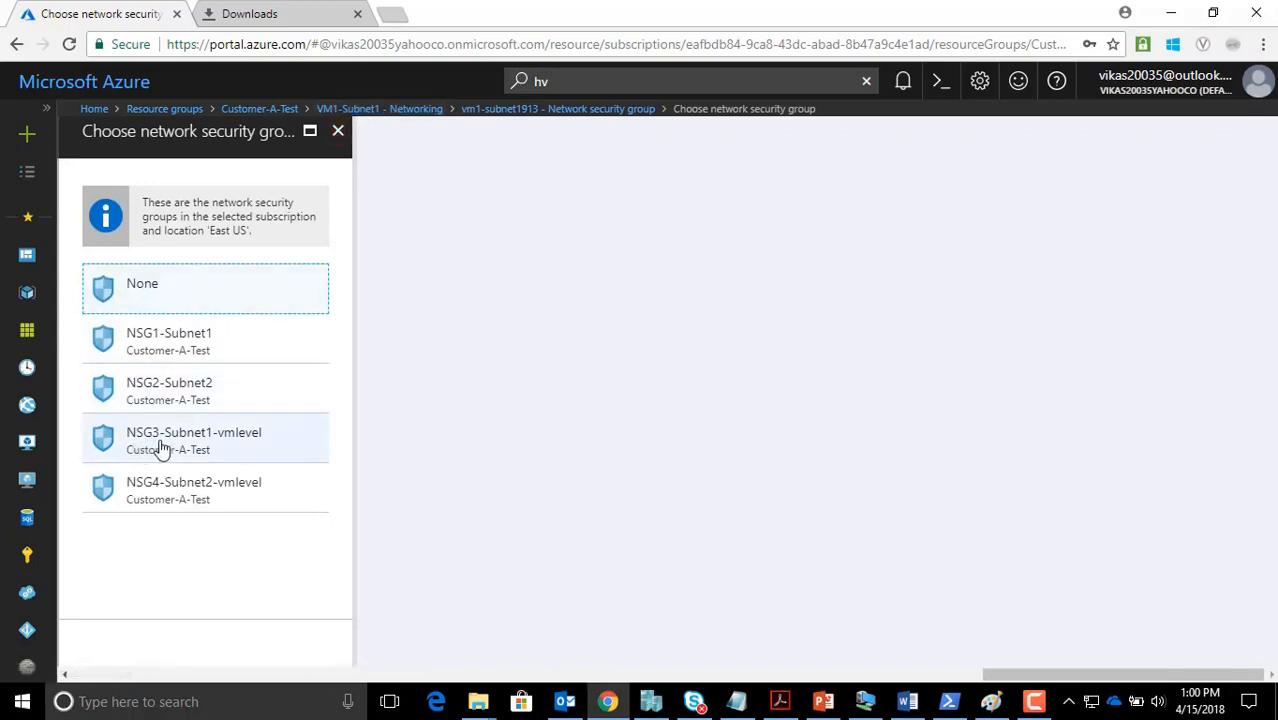
pyautogui.click(206, 450)
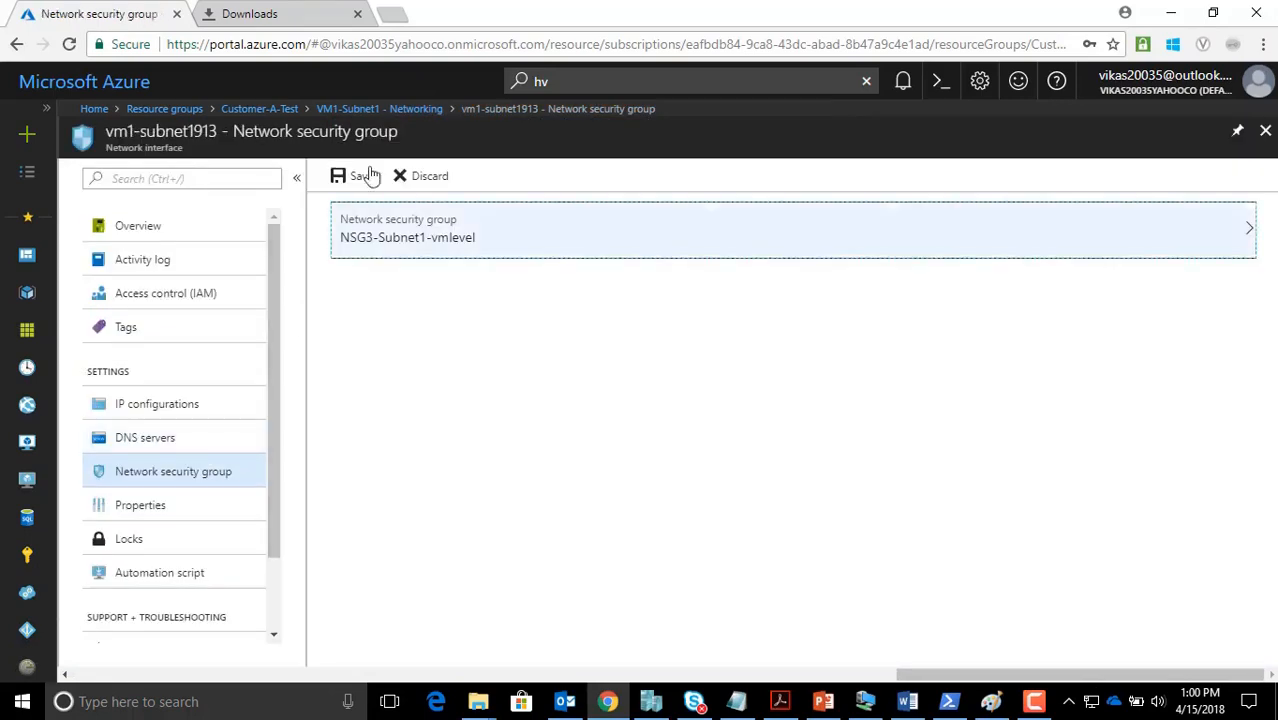
pyautogui.click(360, 174)
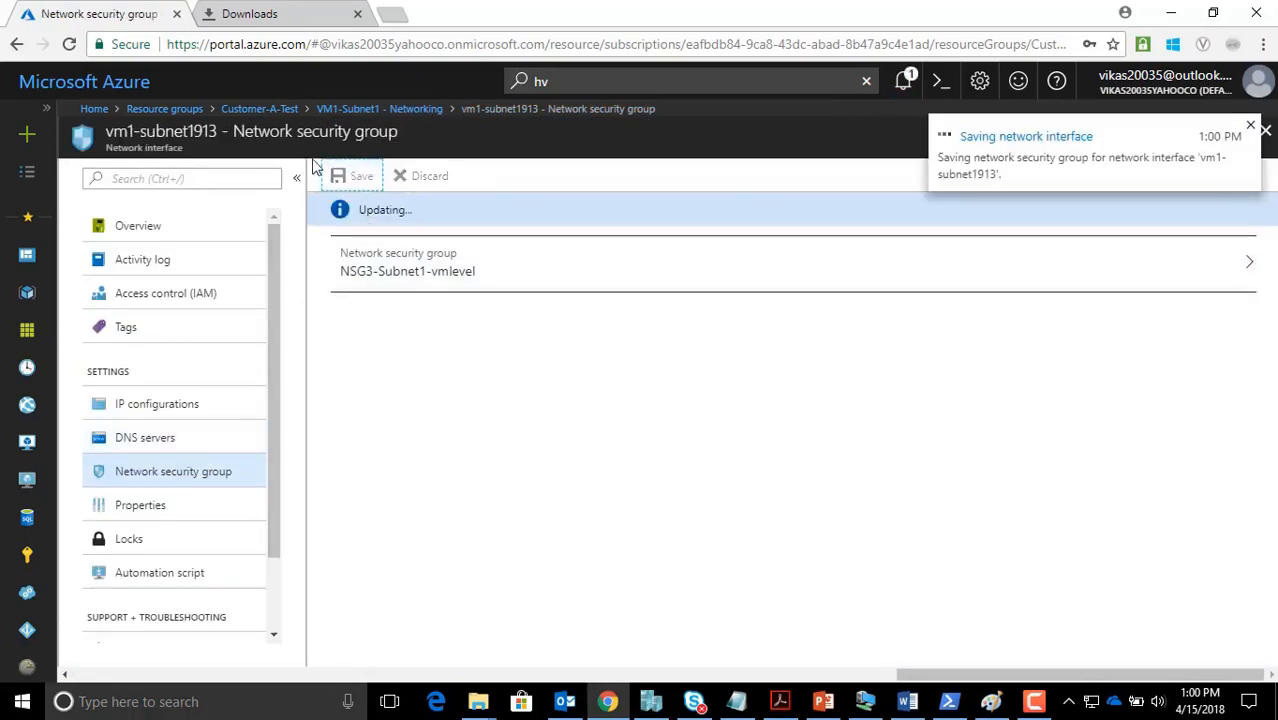
pyautogui.click(283, 110)
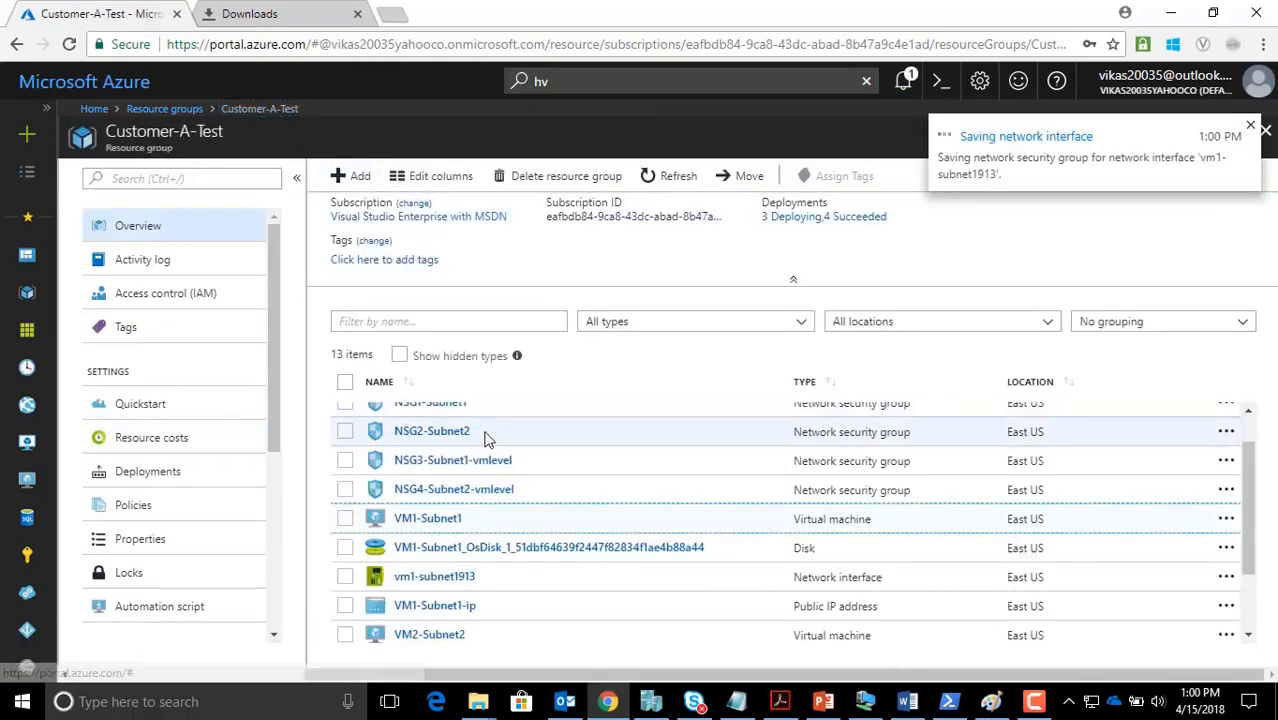
pyautogui.scroll(-2, 523, 482)
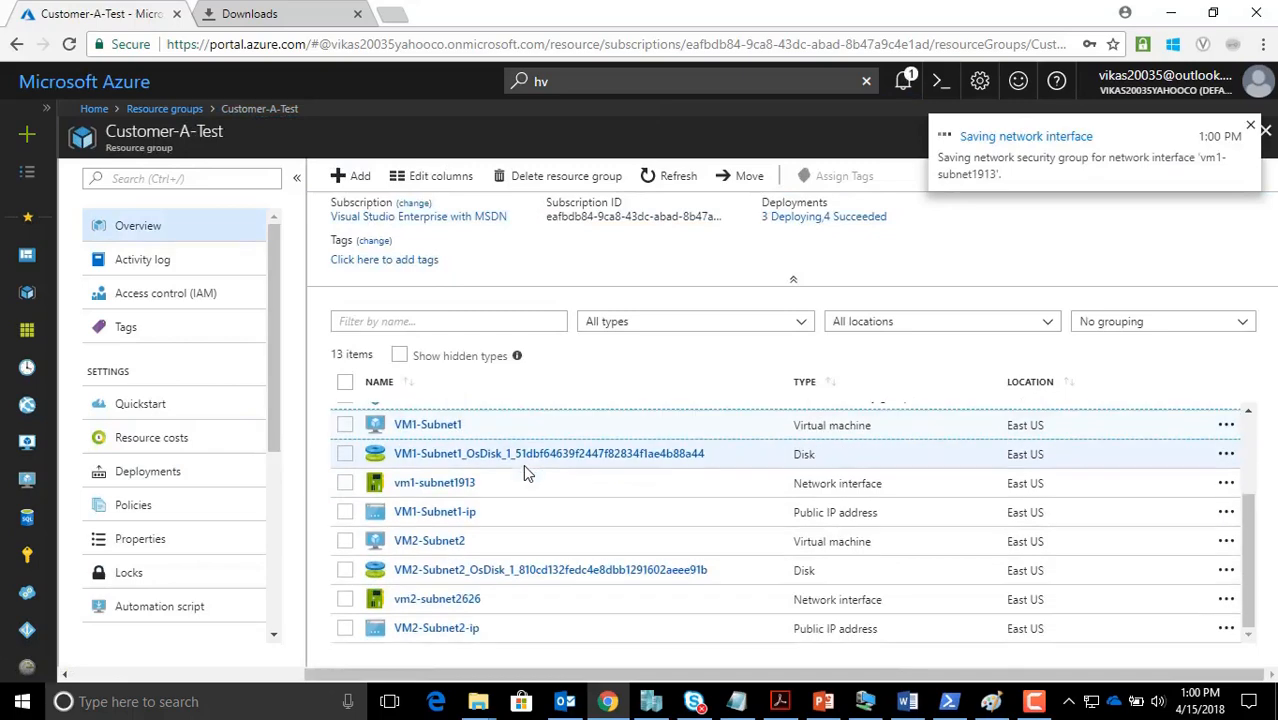
# Open VM2-Subnet2's networking and its interface vm2-subnet2626
pyautogui.click(434, 552)
pyautogui.click(433, 548)
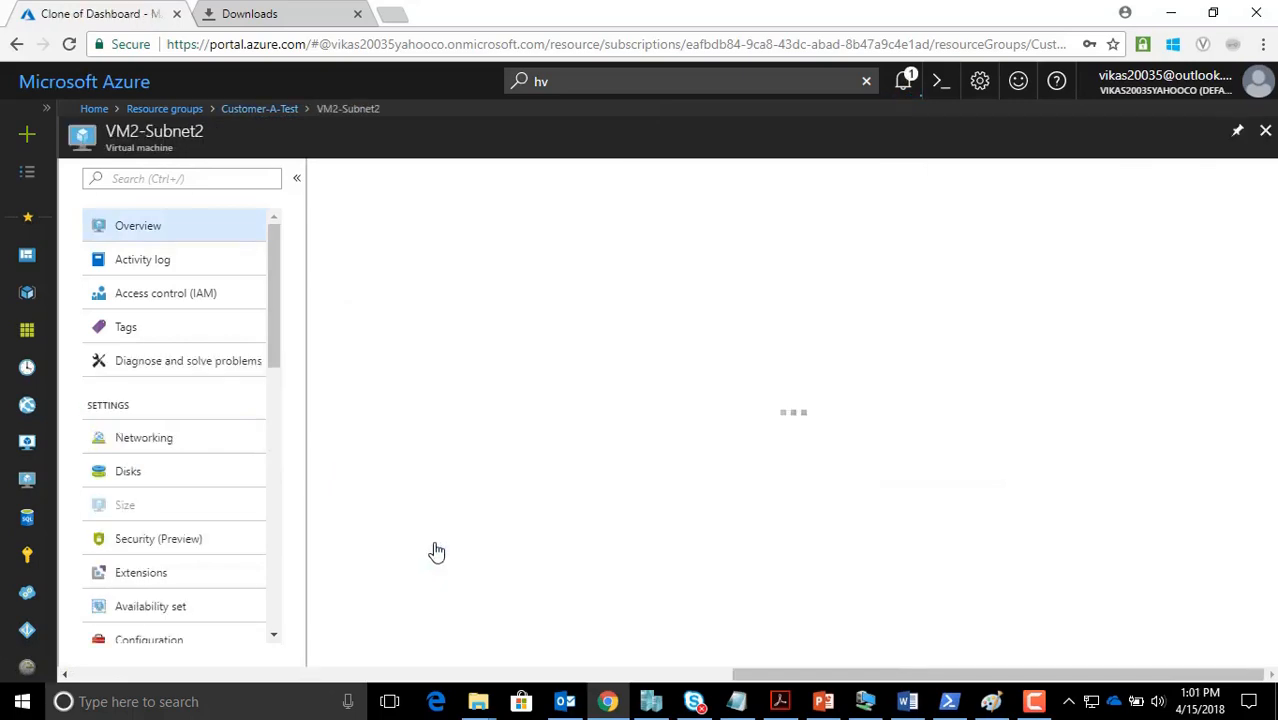
pyautogui.click(165, 444)
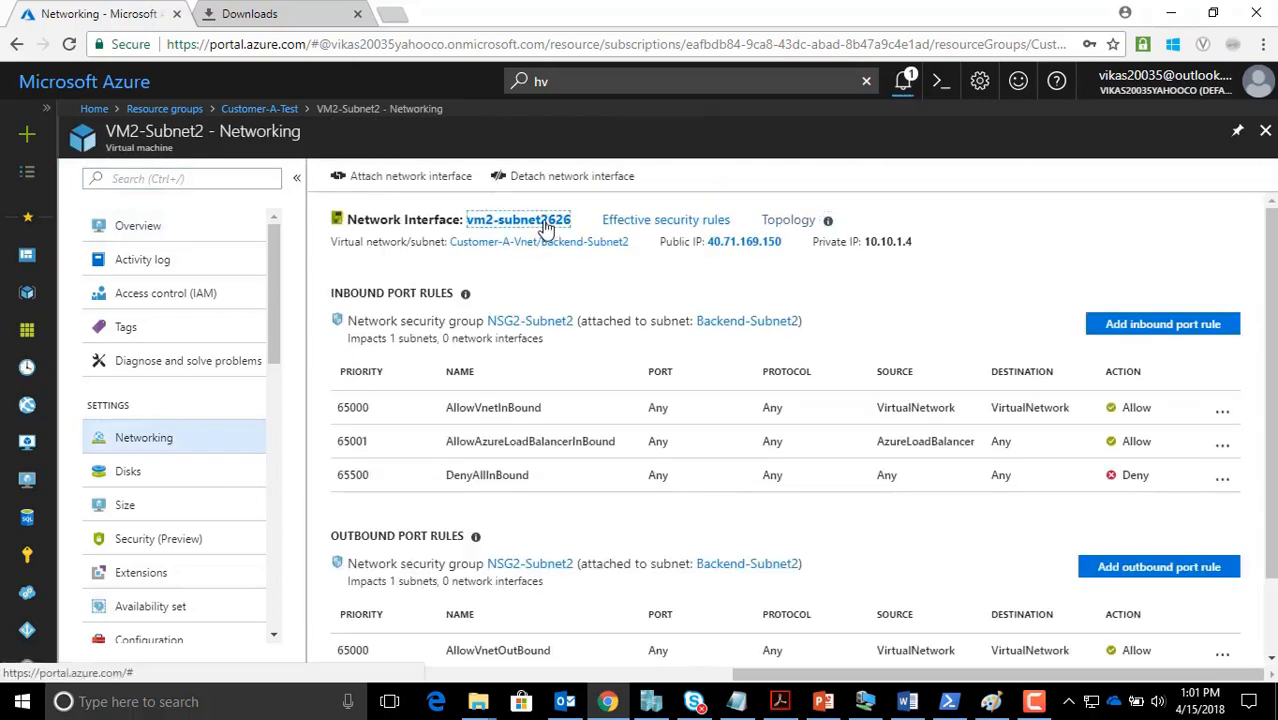
pyautogui.click(546, 224)
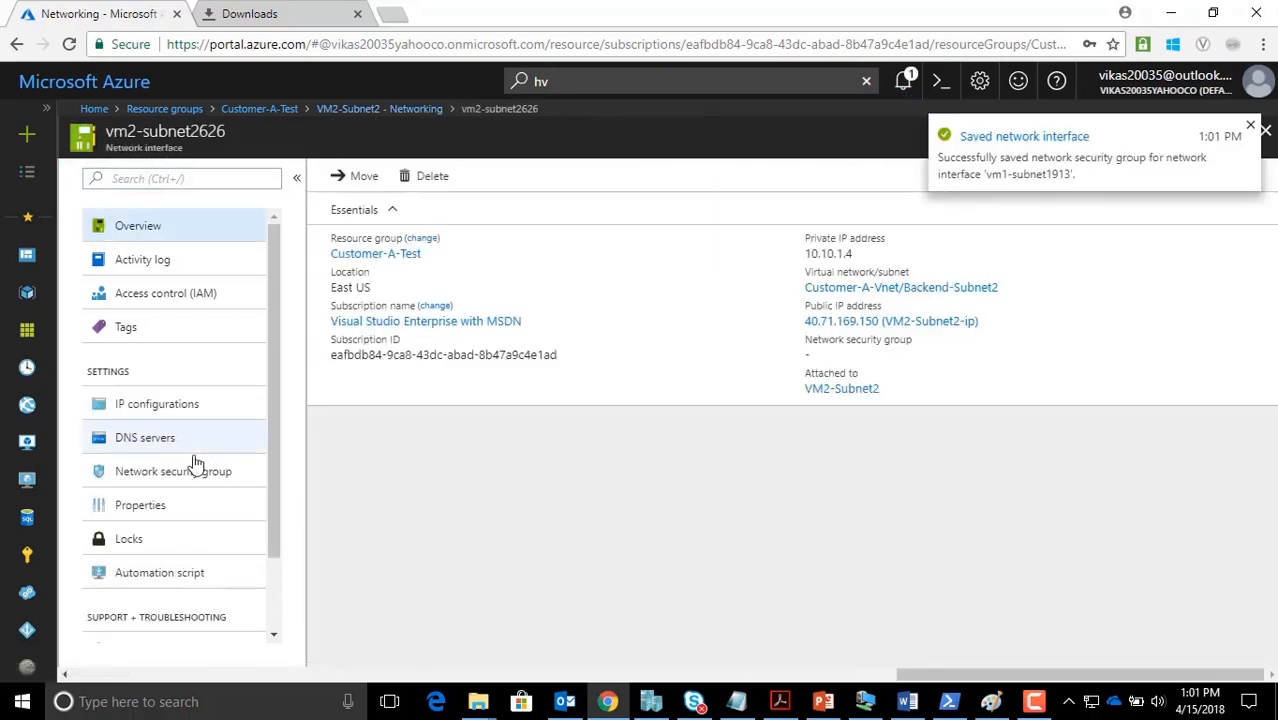
# Assign NSG4-Subnet2-vmlevel to vm2-subnet2626, save, and switch to the Paint diagram
pyautogui.click(190, 474)
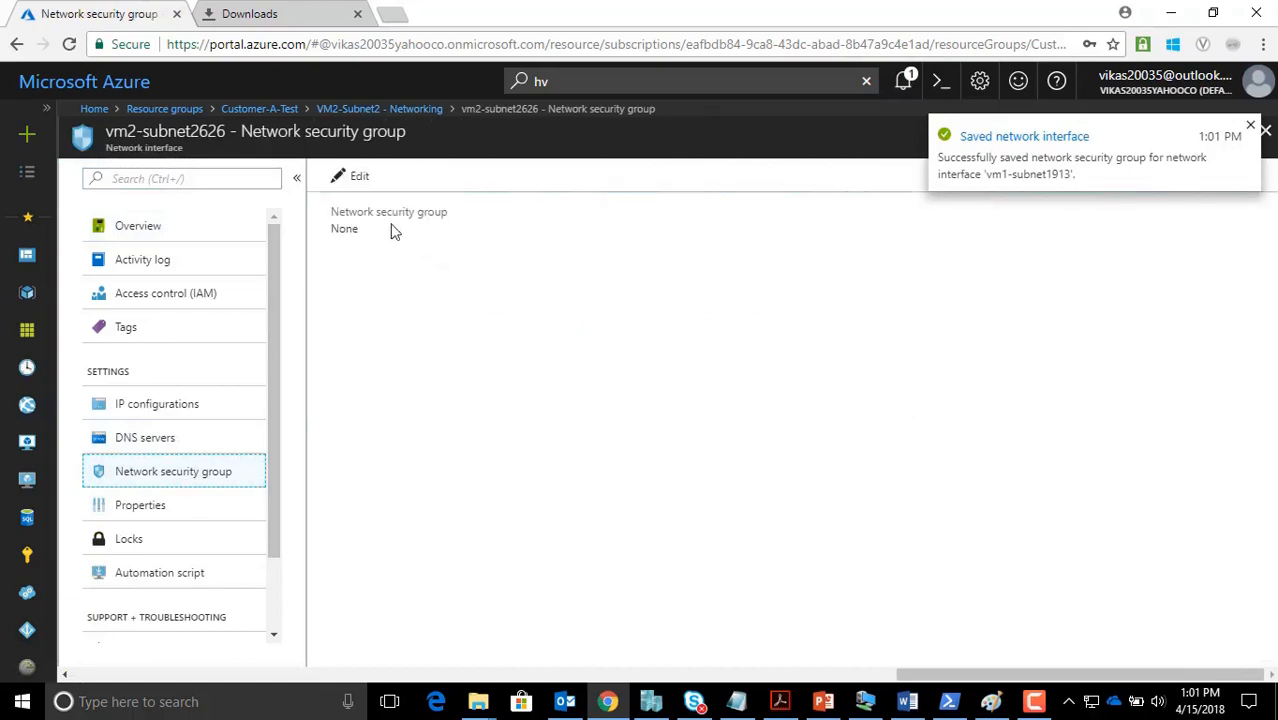
pyautogui.click(362, 177)
pyautogui.click(407, 240)
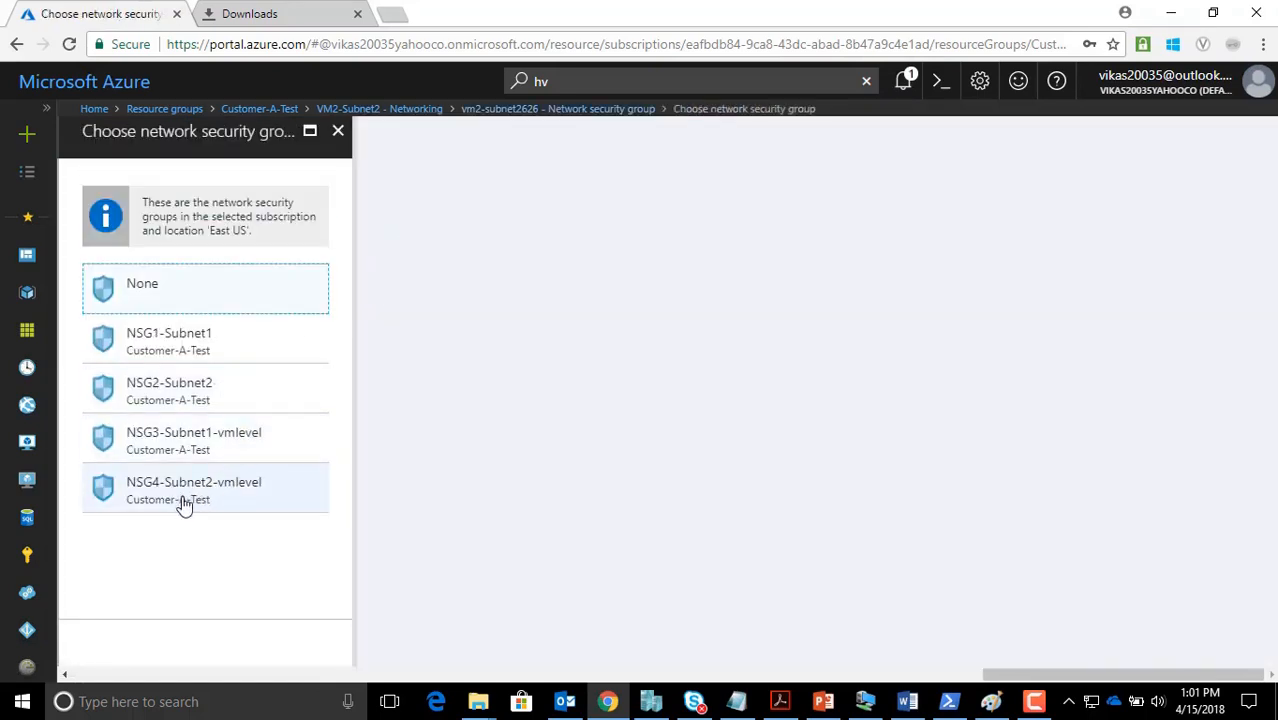
pyautogui.click(176, 500)
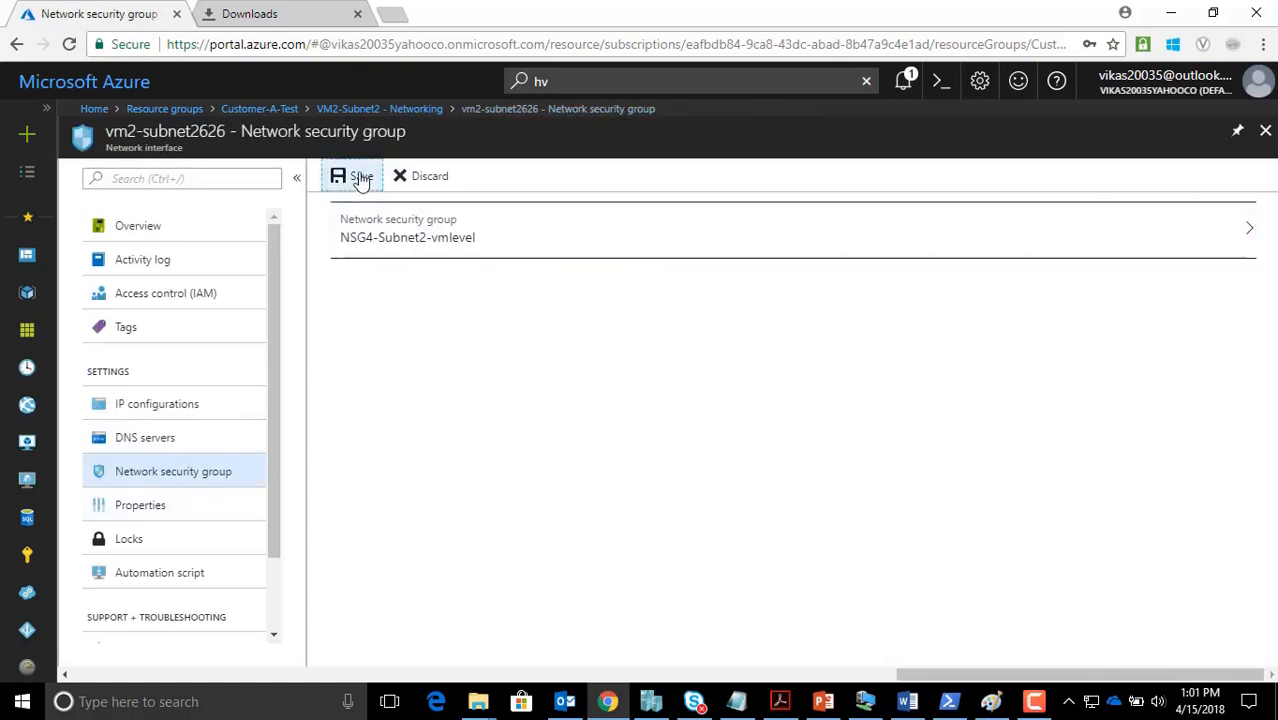
pyautogui.click(360, 176)
pyautogui.click(991, 701)
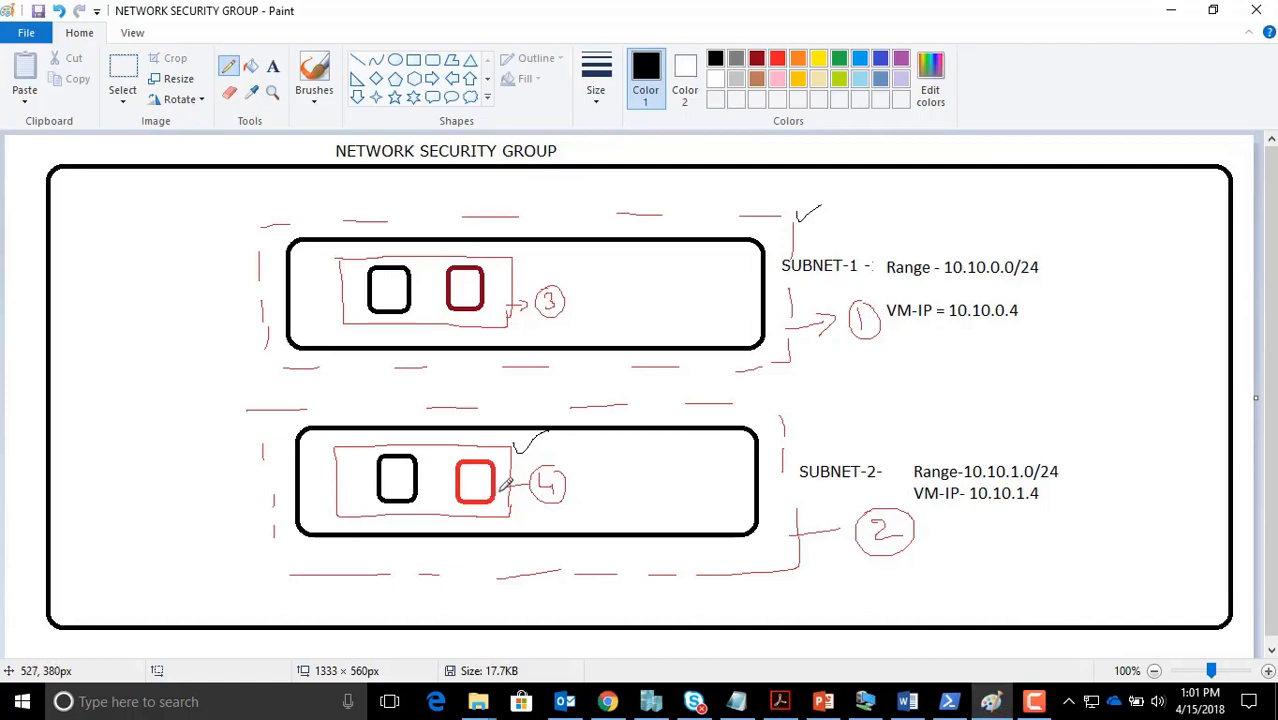
# Go back to the Customer-A-Test resource list in the Azure portal, scrolled to the top
pyautogui.click(607, 701)
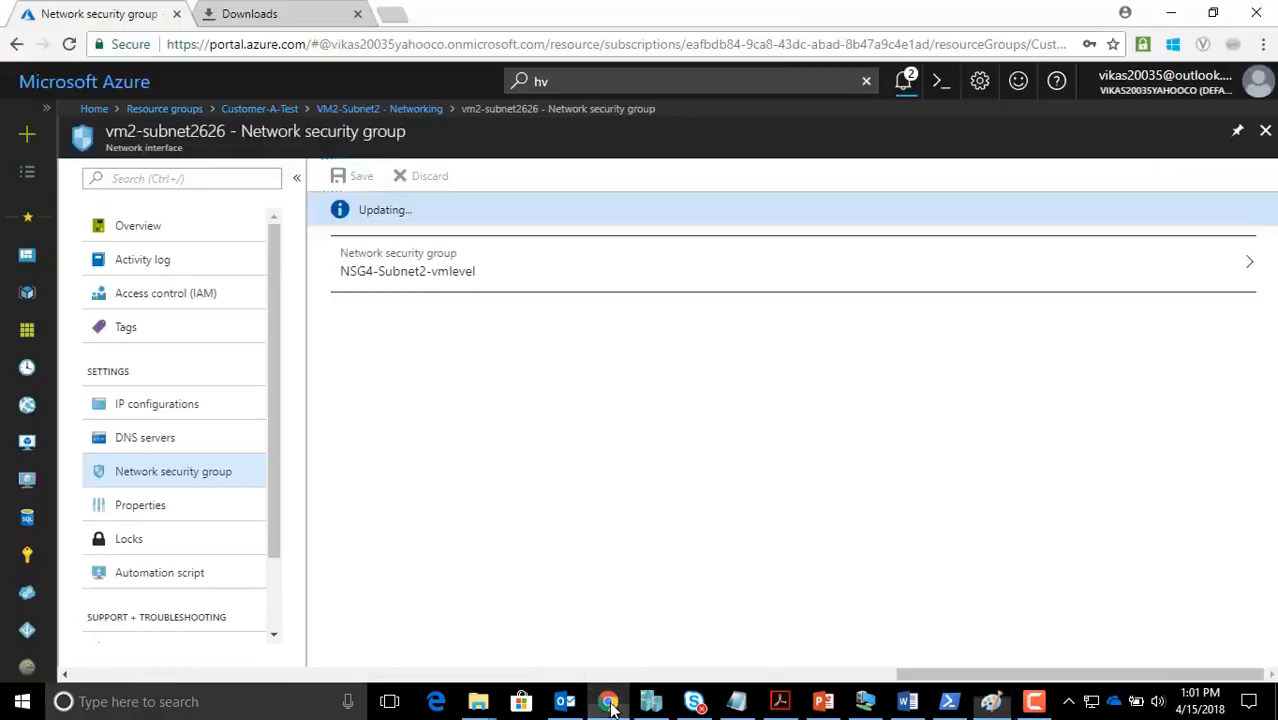
pyautogui.click(284, 112)
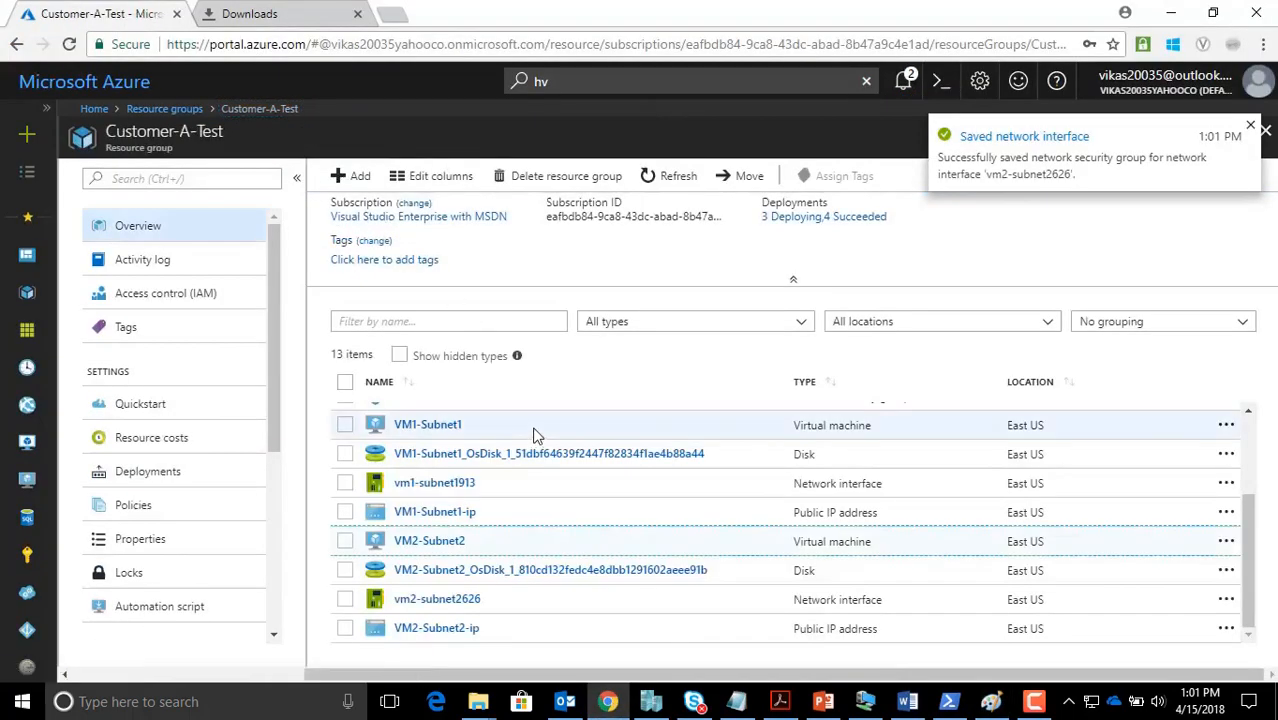
pyautogui.scroll(1, 531, 499)
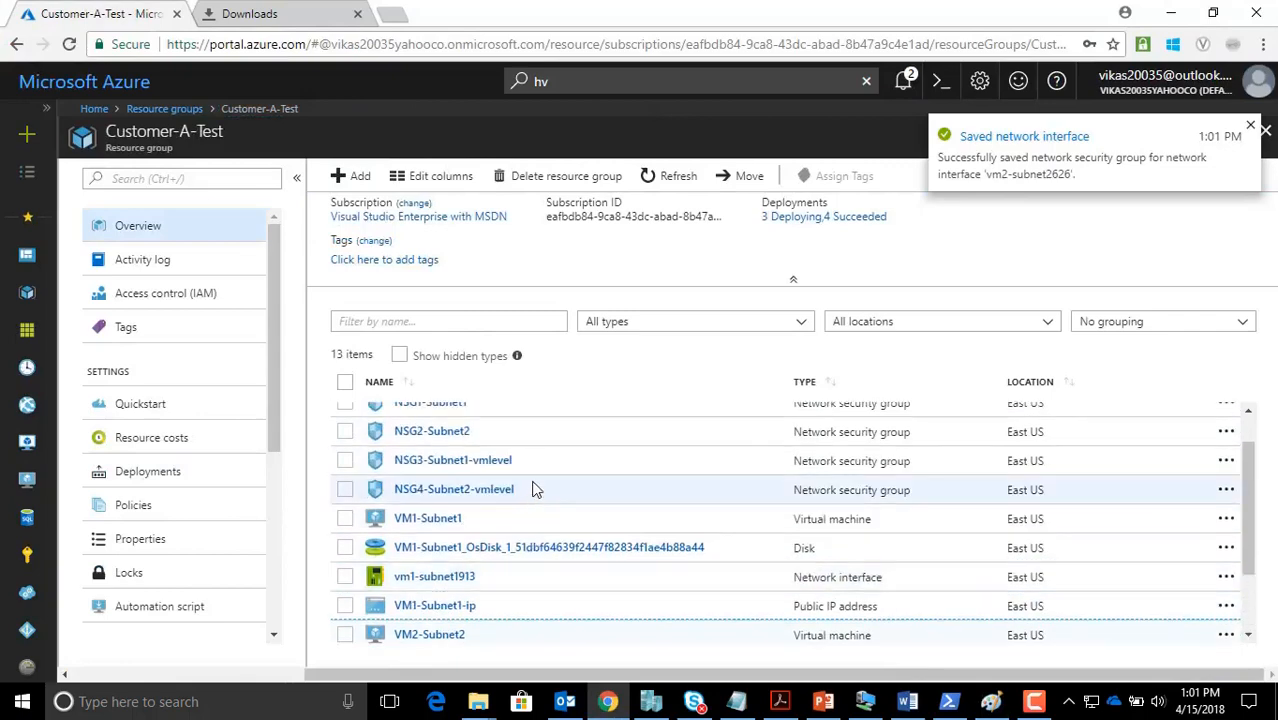
pyautogui.scroll(1, 536, 480)
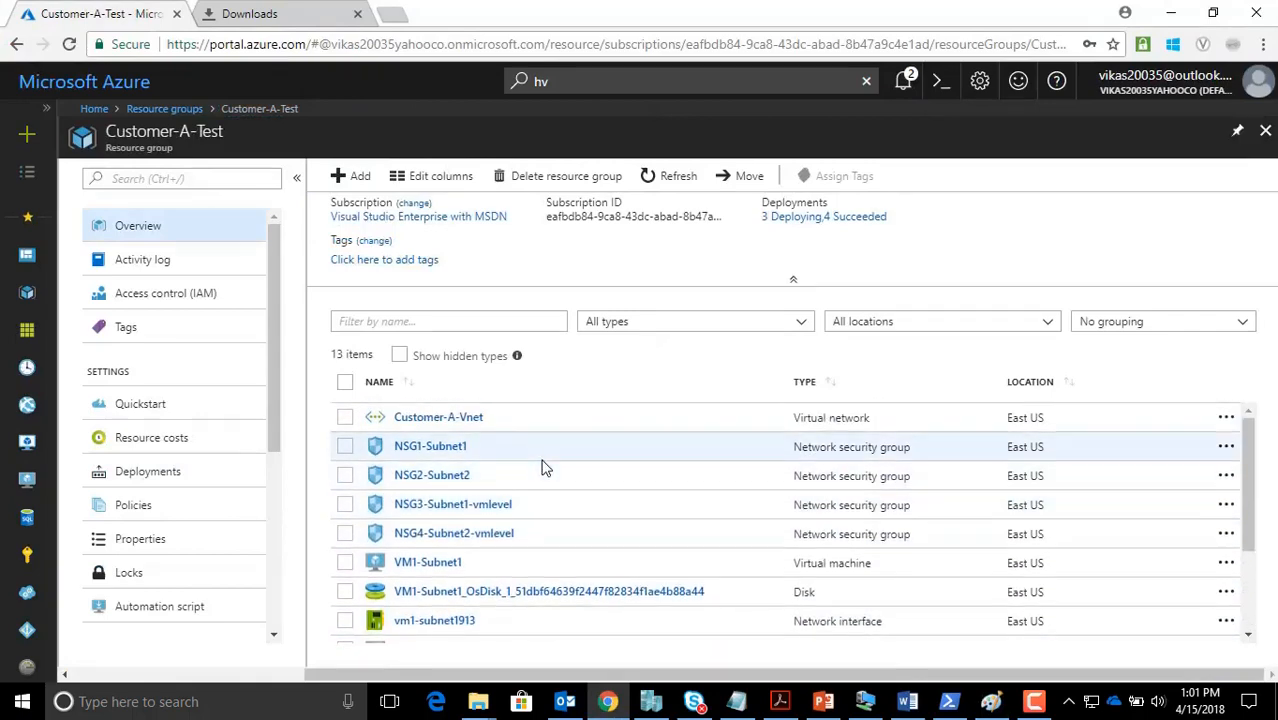
pyautogui.click(447, 455)
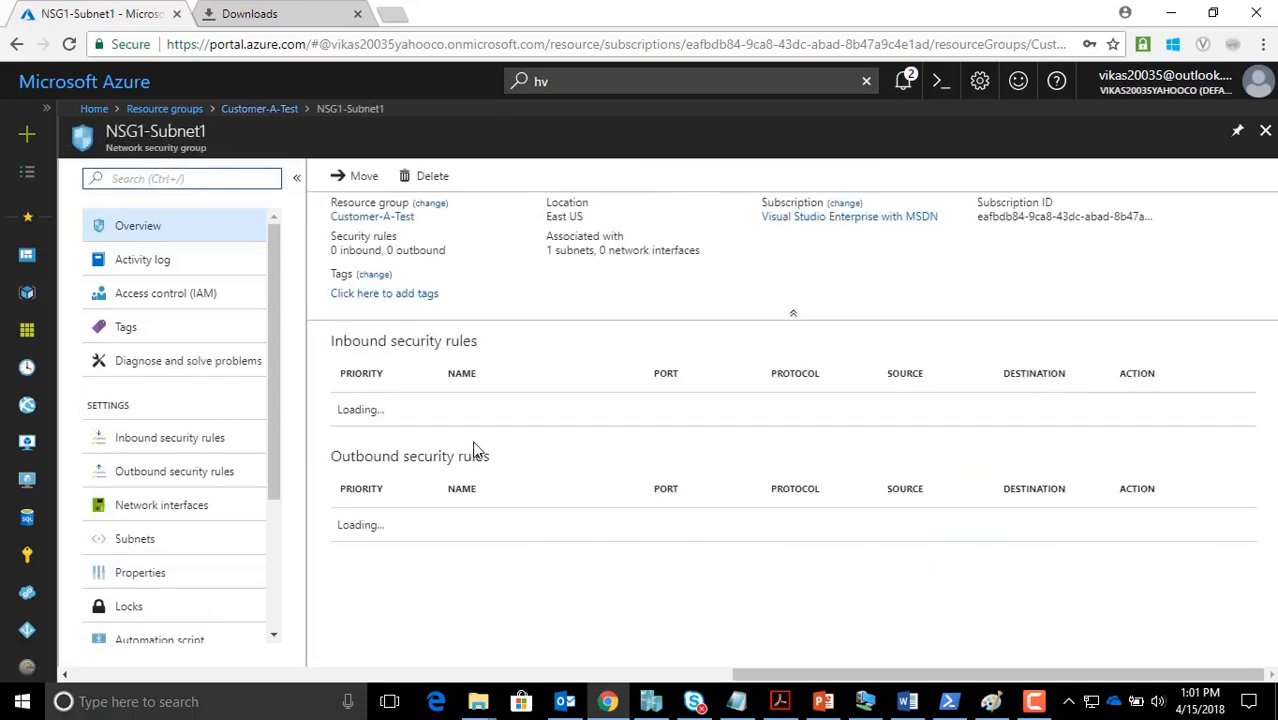
pyautogui.scroll(-1, 665, 322)
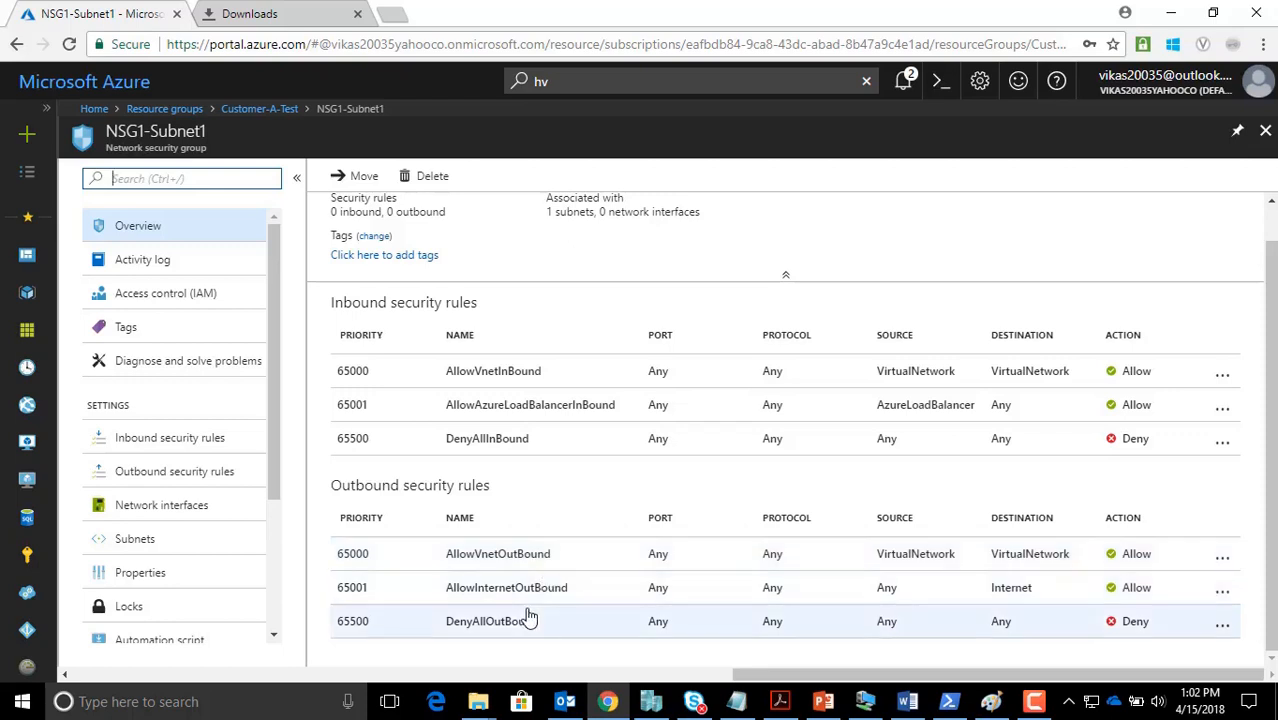
pyautogui.click(276, 110)
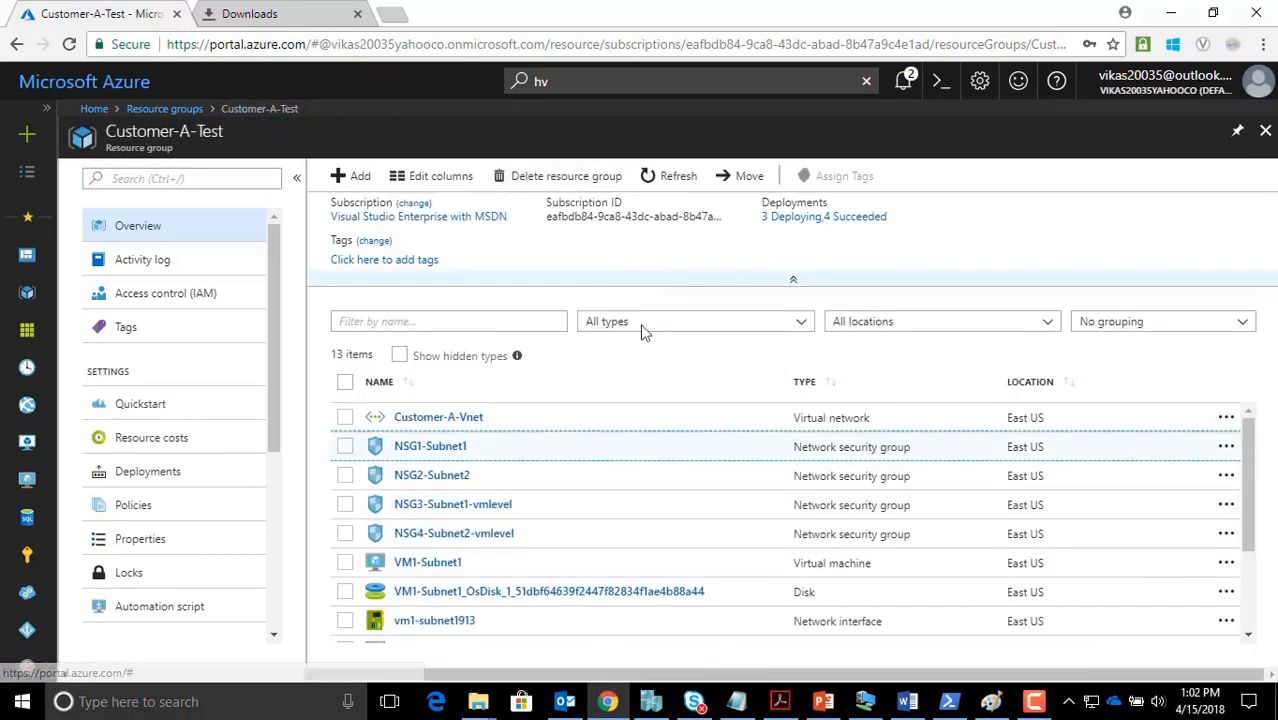
# Copy VM1-Subnet1's public IP and launch Notepad
pyautogui.click(440, 565)
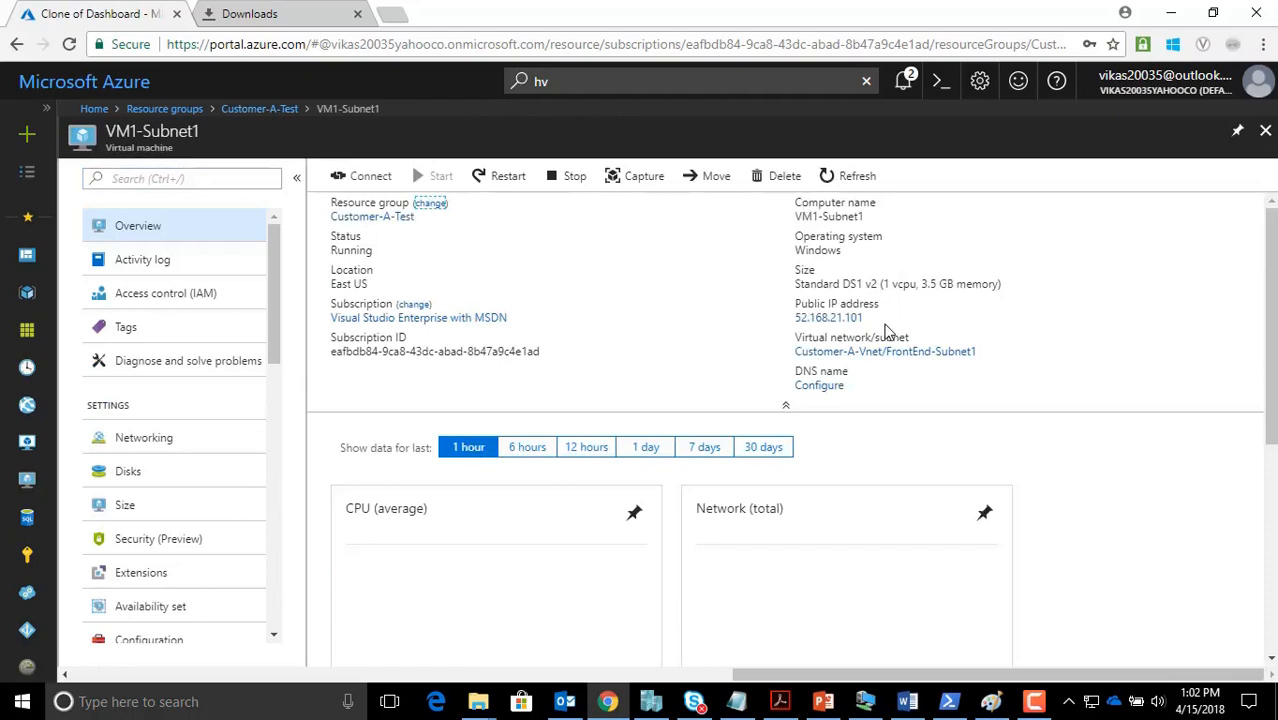
pyautogui.click(872, 318)
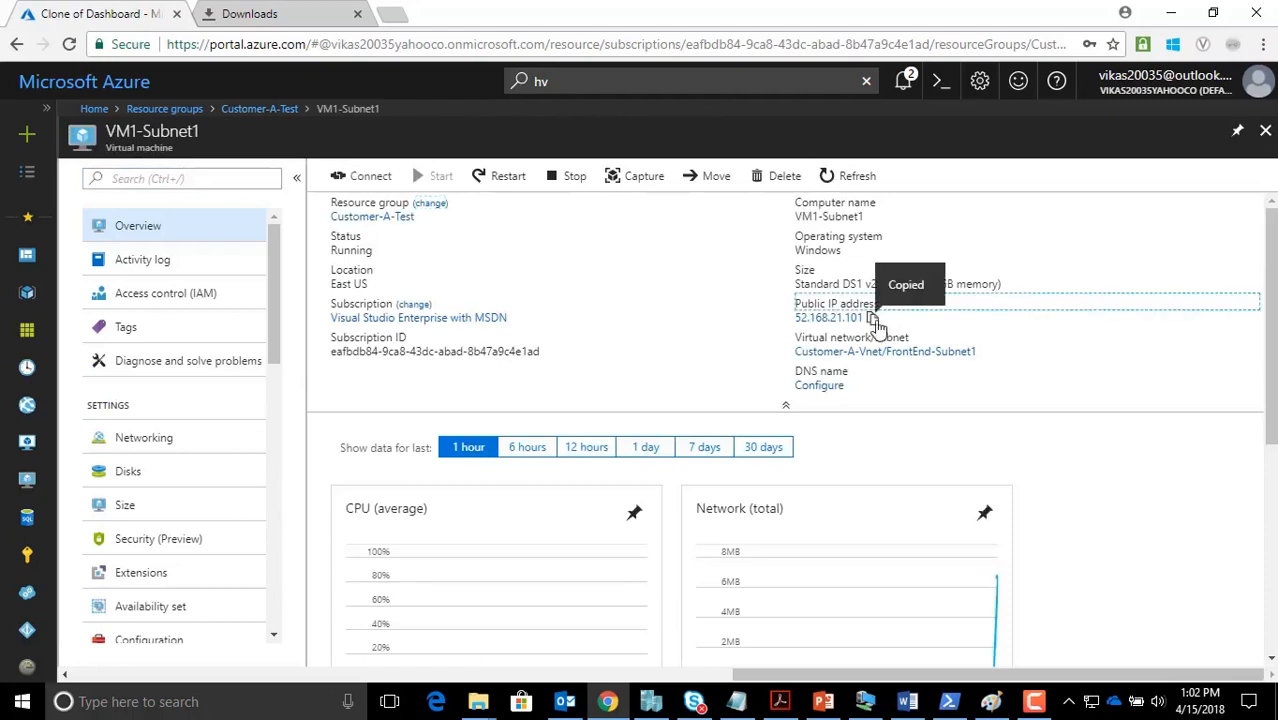
pyautogui.press('super+r')
pyautogui.write('note')
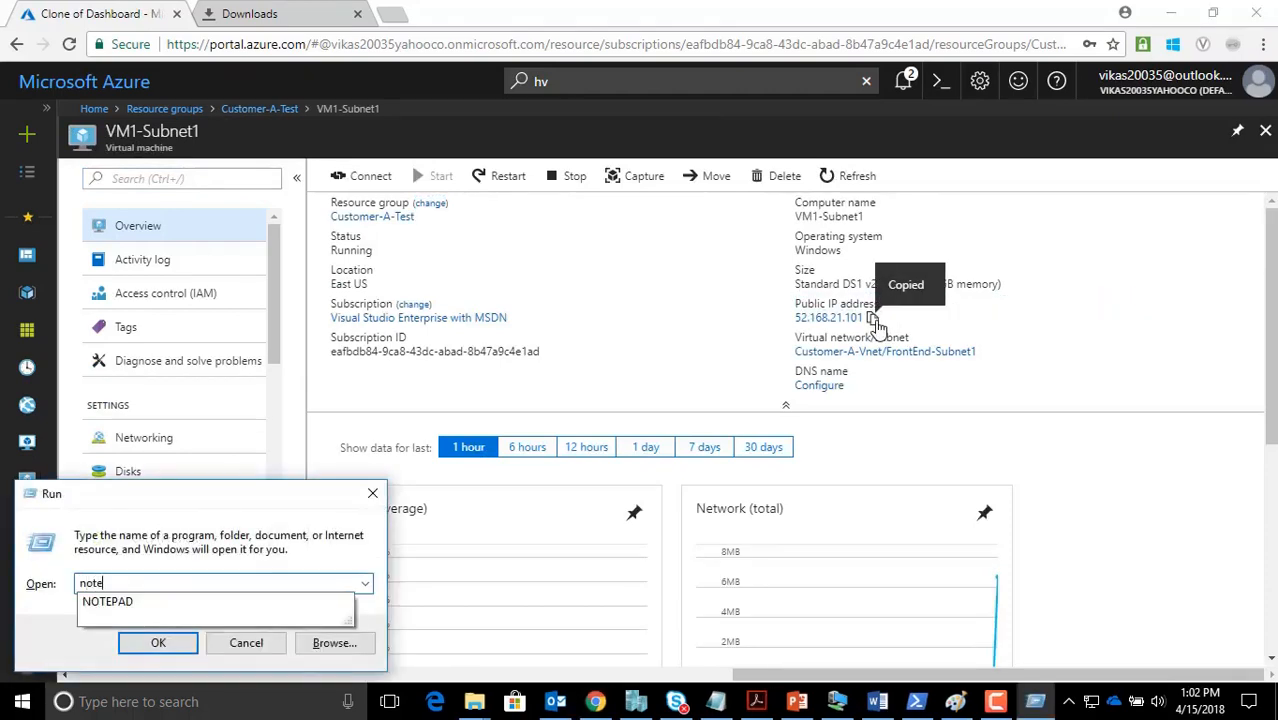
pyautogui.write('pad')
pyautogui.press('Return')
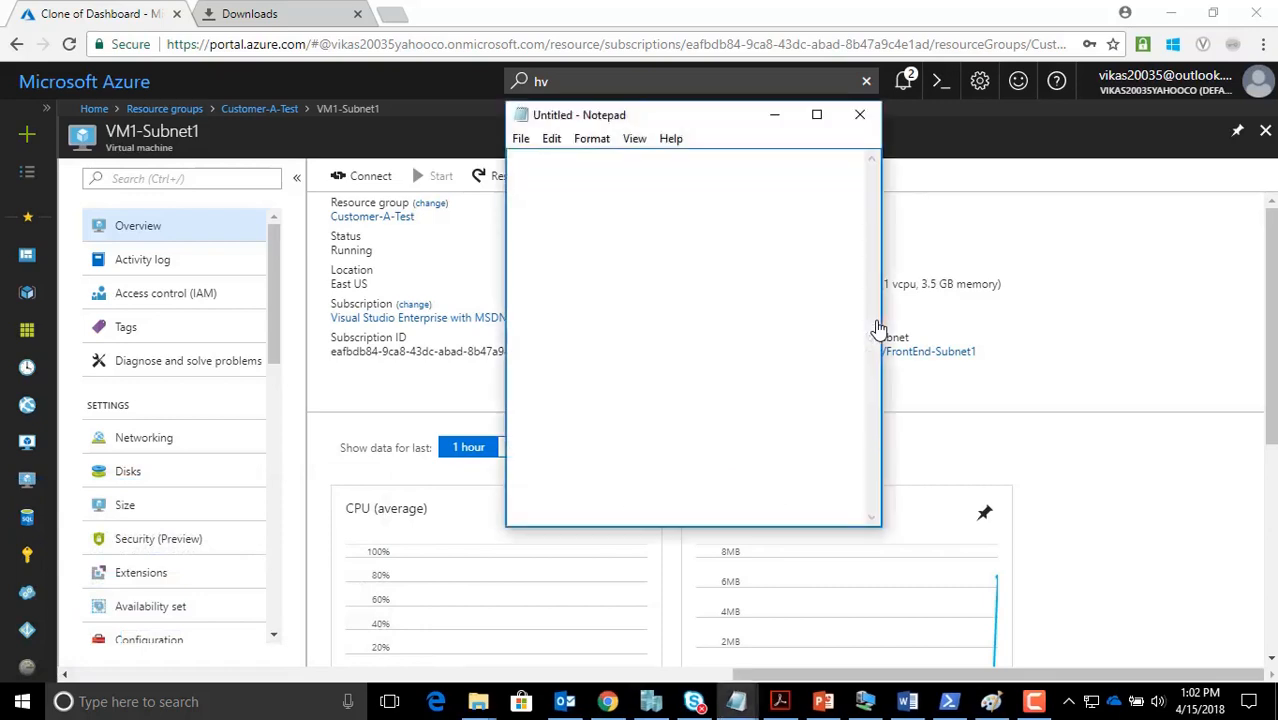
# Record 'VM1-SUBNET1-52.168.21.101' in the maximized note and start a VM2-SUBNET line below
pyautogui.write('VM1-SUBNET')
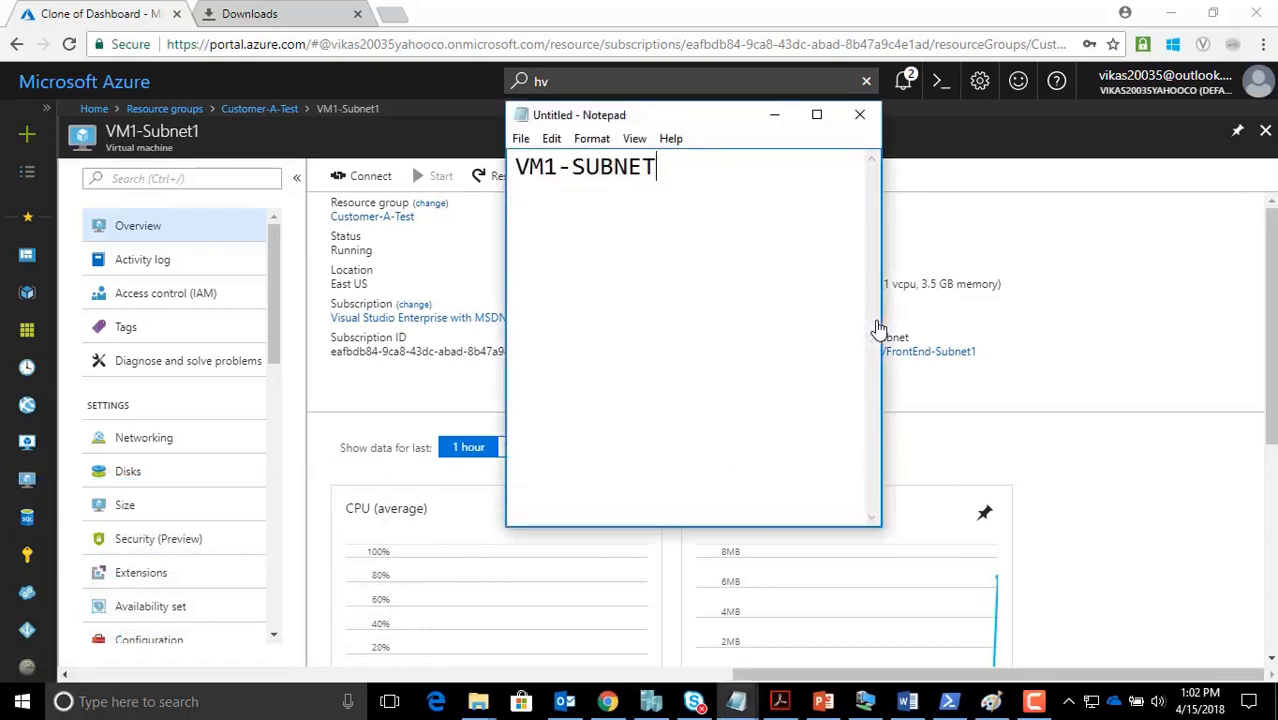
pyautogui.write('1-')
pyautogui.press('Return')
pyautogui.write('52.168.21.101')
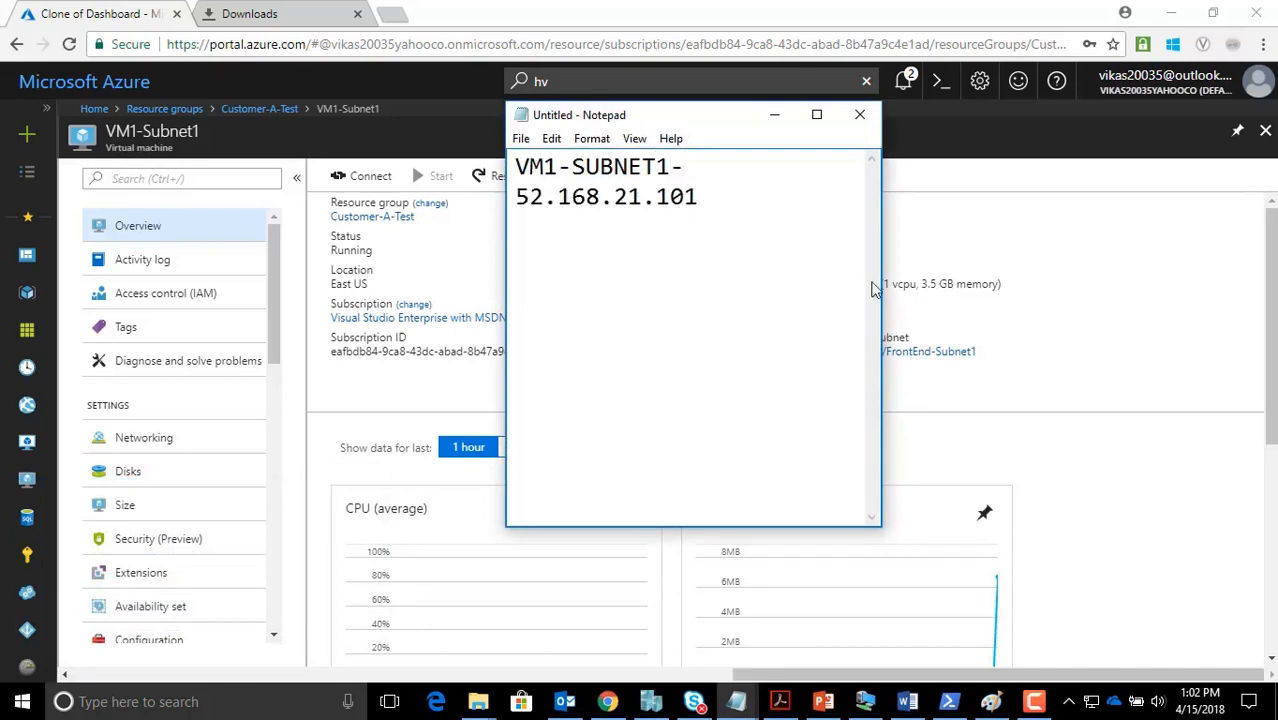
pyautogui.click(816, 114)
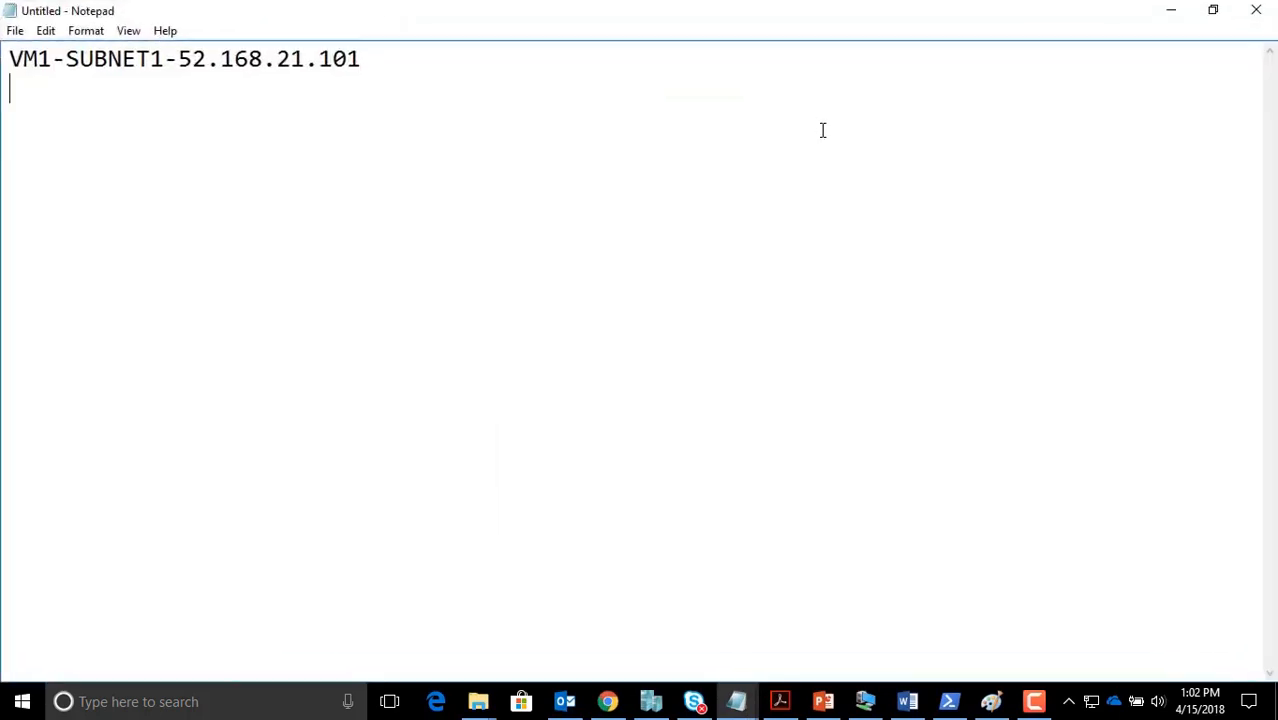
pyautogui.click(15, 68)
pyautogui.press('Return')
pyautogui.press('Return')
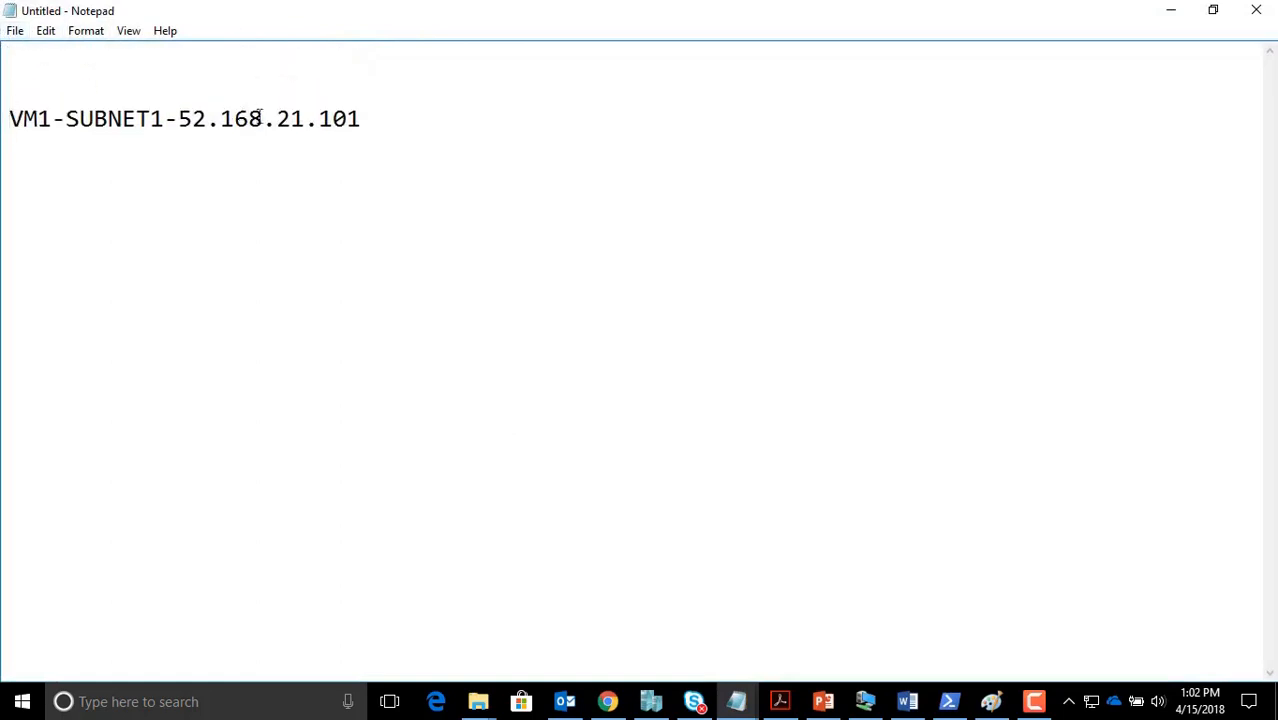
pyautogui.click(383, 124)
pyautogui.press('Return')
pyautogui.press('Return')
pyautogui.write('VM2-SUB')
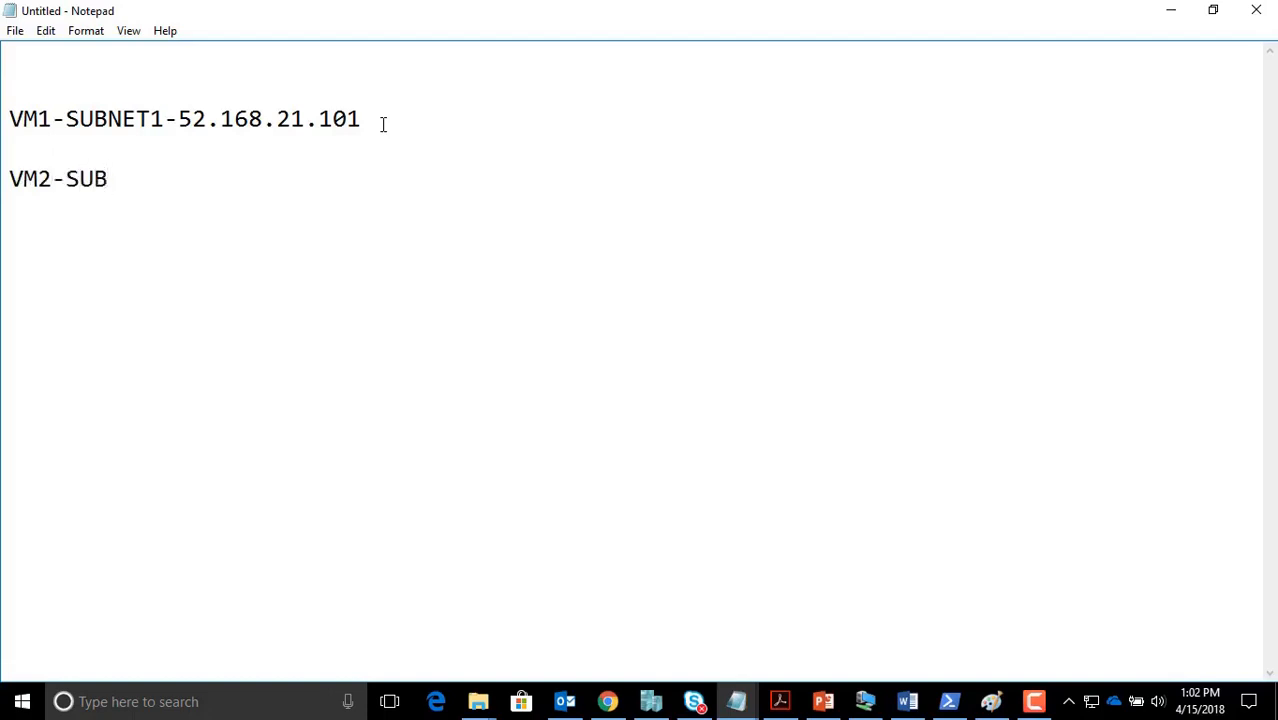
pyautogui.write('NET1')
pyautogui.press('BackSpace')
# Copy VM2-Subnet2's public IP 40.71.169.150 and paste it after 'VM2-SUBNET2-' in the note
pyautogui.write('2-')
pyautogui.click(607, 701)
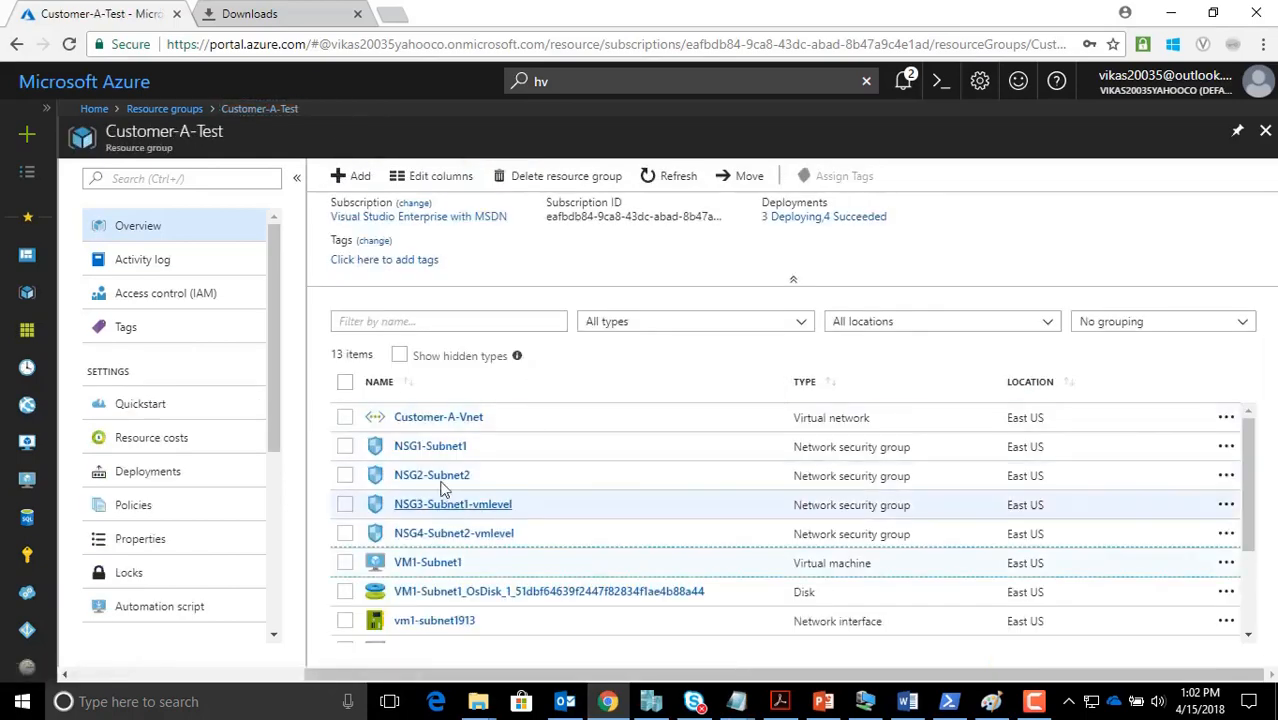
pyautogui.scroll(-1, 448, 484)
pyautogui.click(440, 586)
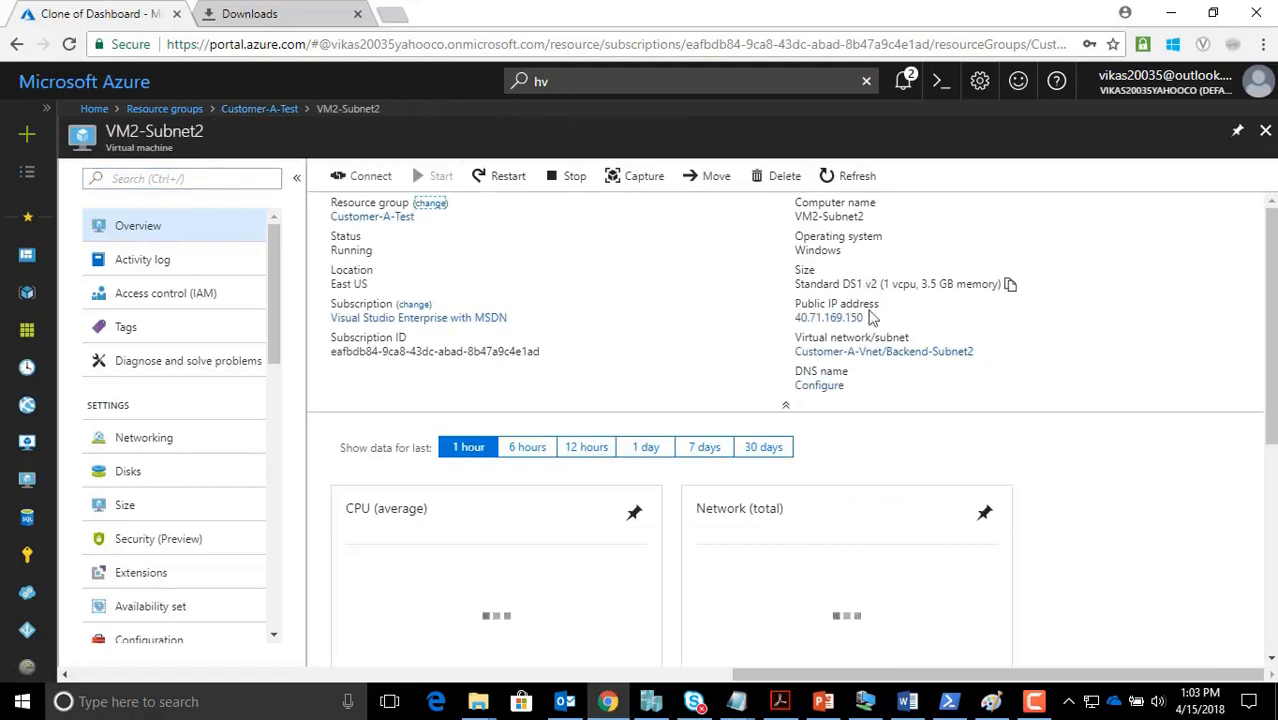
pyautogui.click(871, 318)
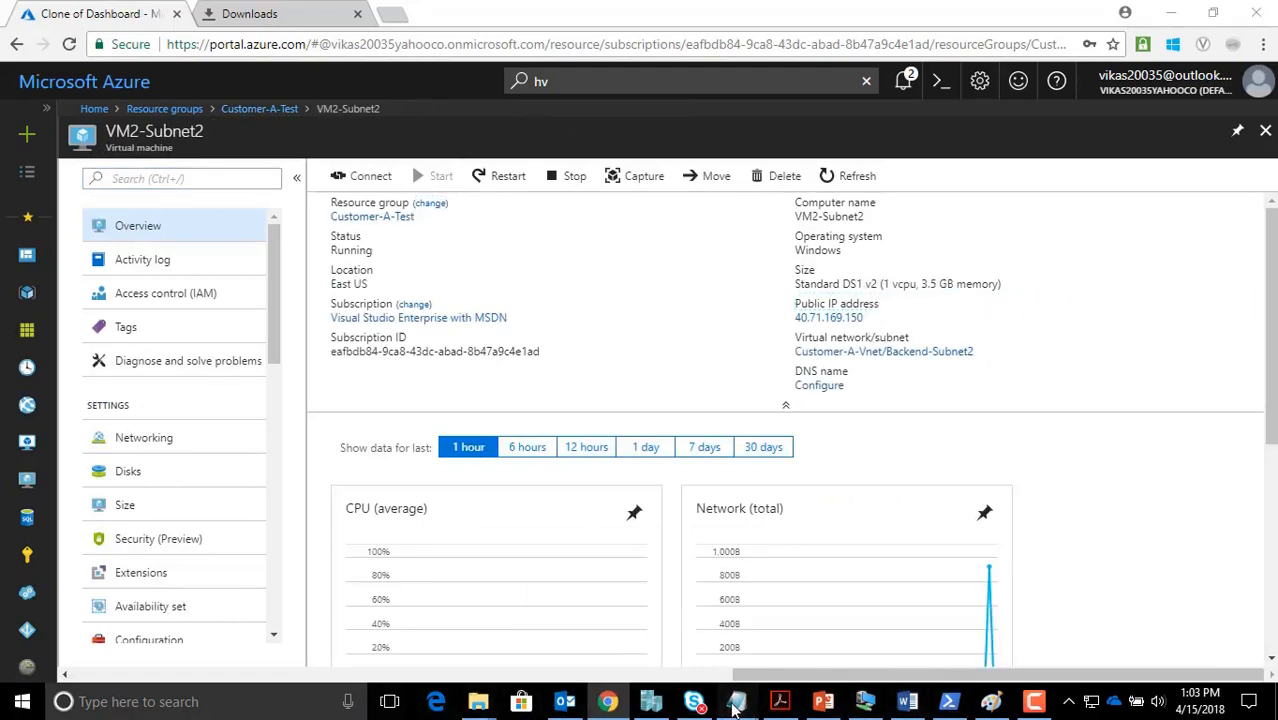
pyautogui.moveTo(736, 701)
pyautogui.click(836, 633)
pyautogui.hotkey('ctrl', 'v')
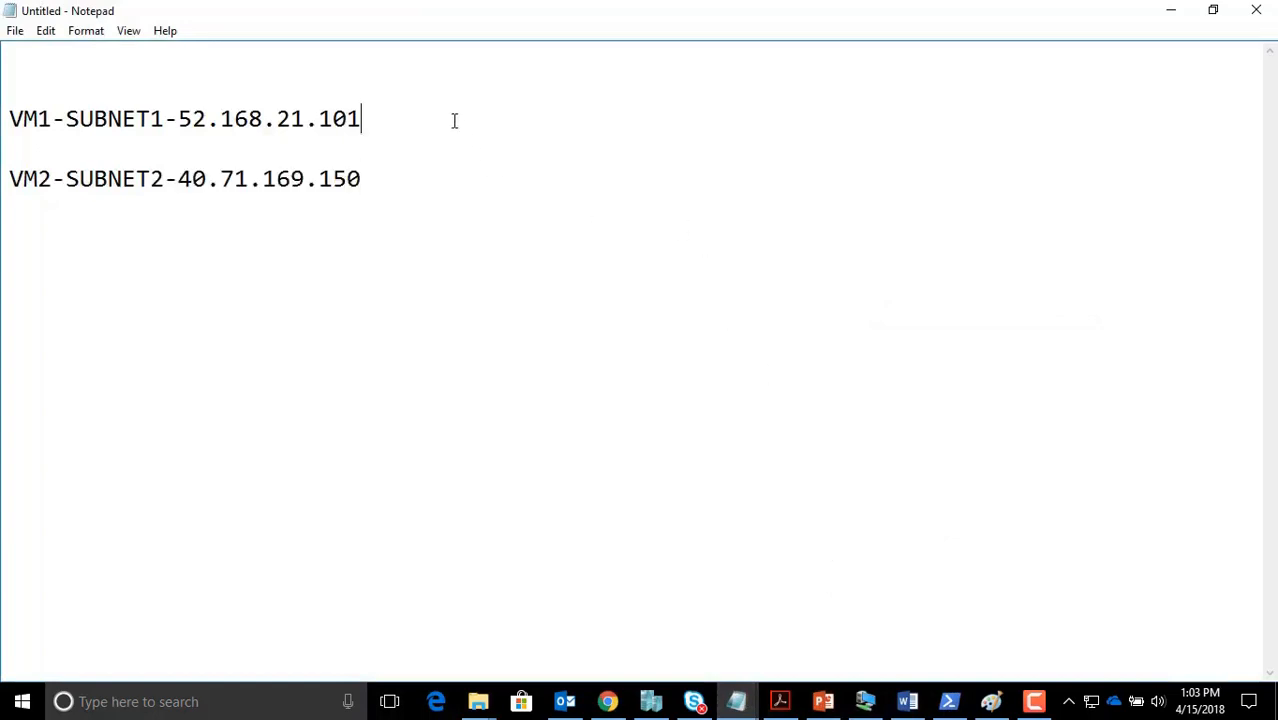
# Label VM1 '( FRONT END - WEB SERVER )' and VM2 '( BACKEND - DATABASE SERVER )'
pyautogui.write('( FRONT END - W')
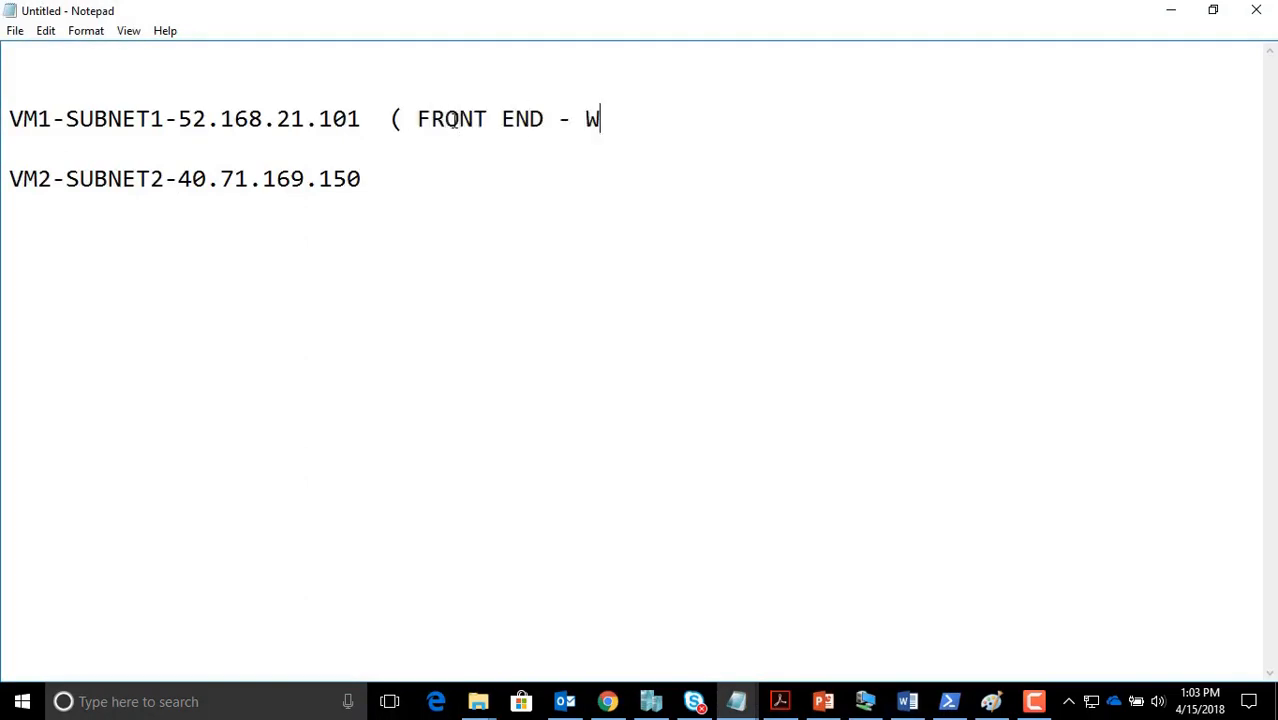
pyautogui.write('EB SERVER )  VM2-SUBNET2-40.71.169.150')
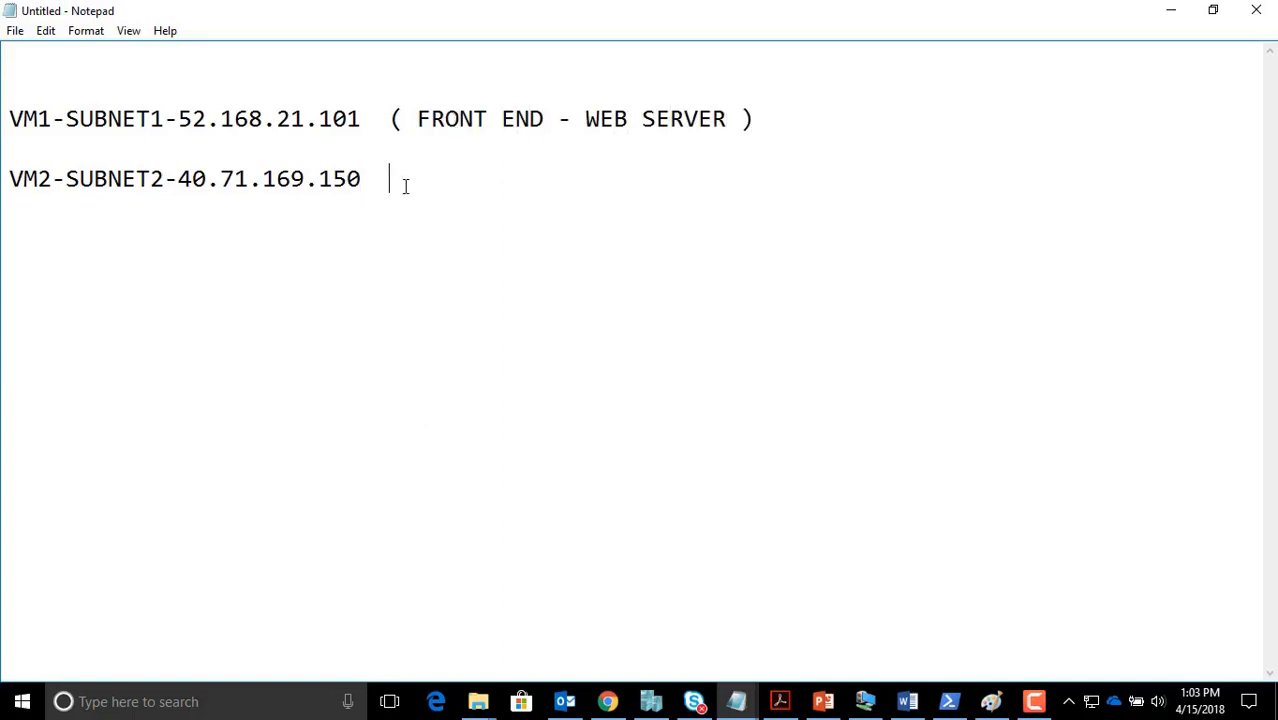
pyautogui.write('  ( BACKEND')
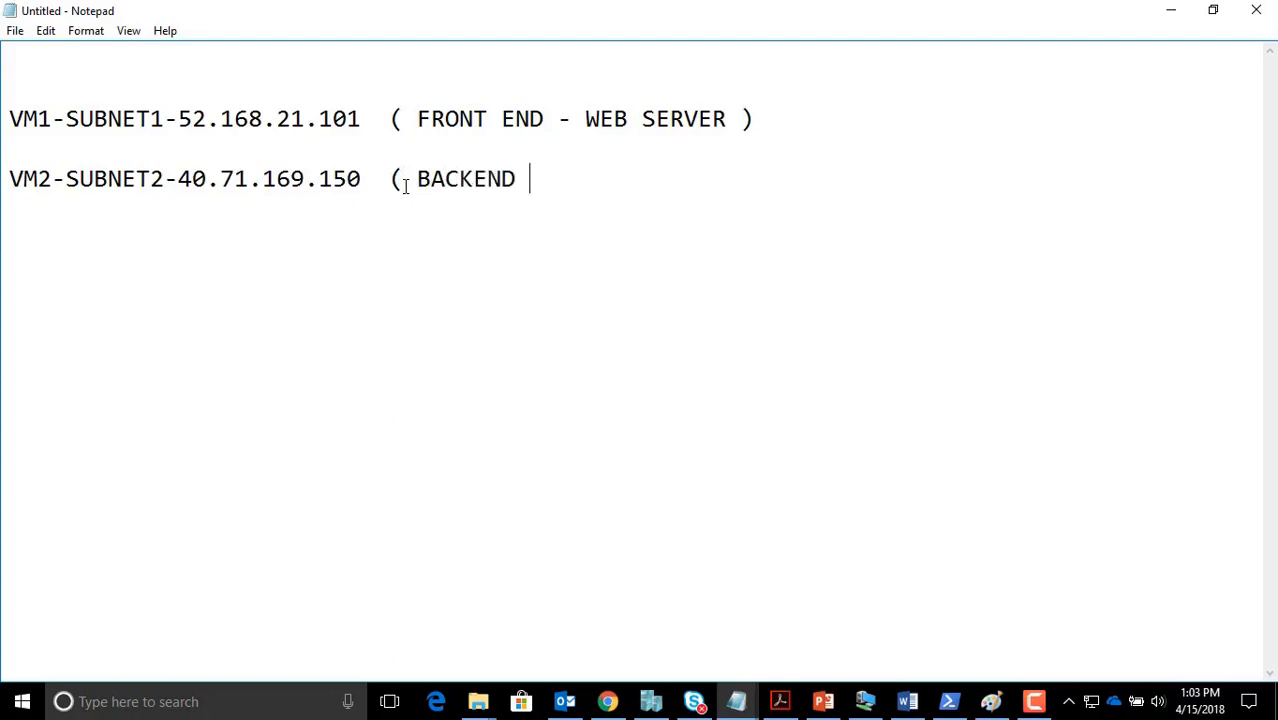
pyautogui.write(' - DATABASE')
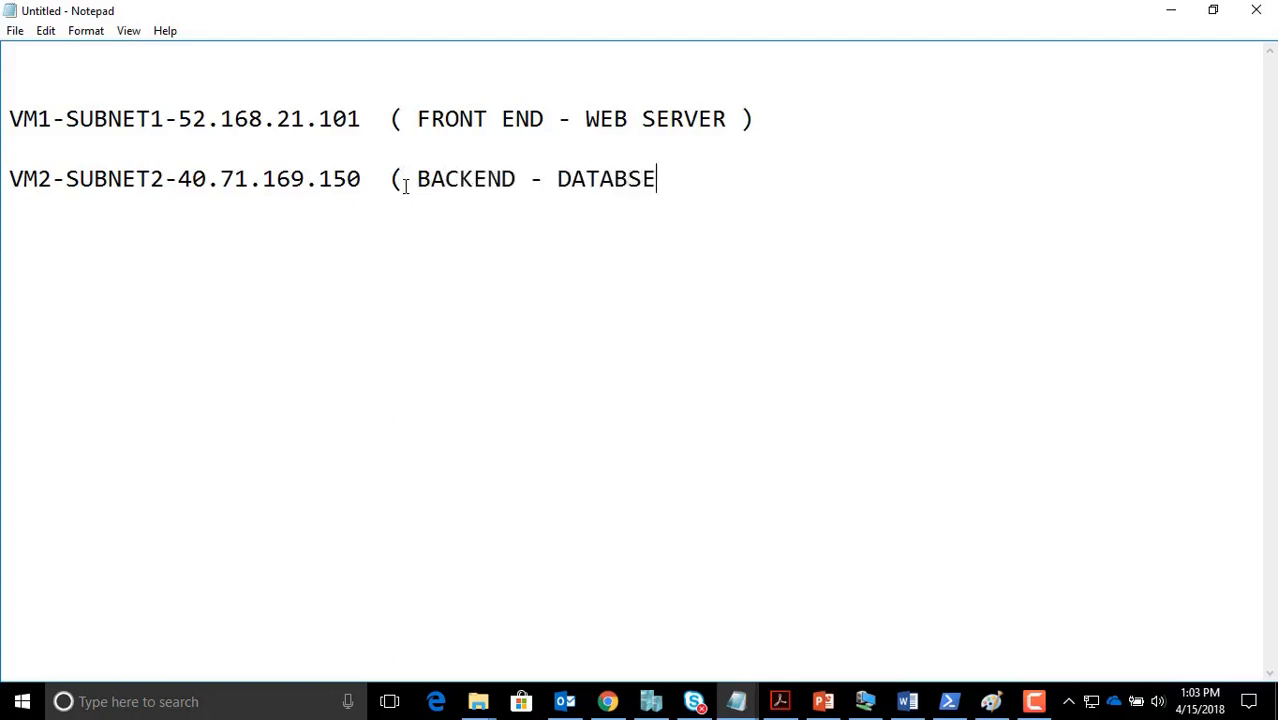
pyautogui.press('BackSpace')
pyautogui.press('BackSpace')
pyautogui.press('BackSpace')
pyautogui.write('ASE SERVER )')
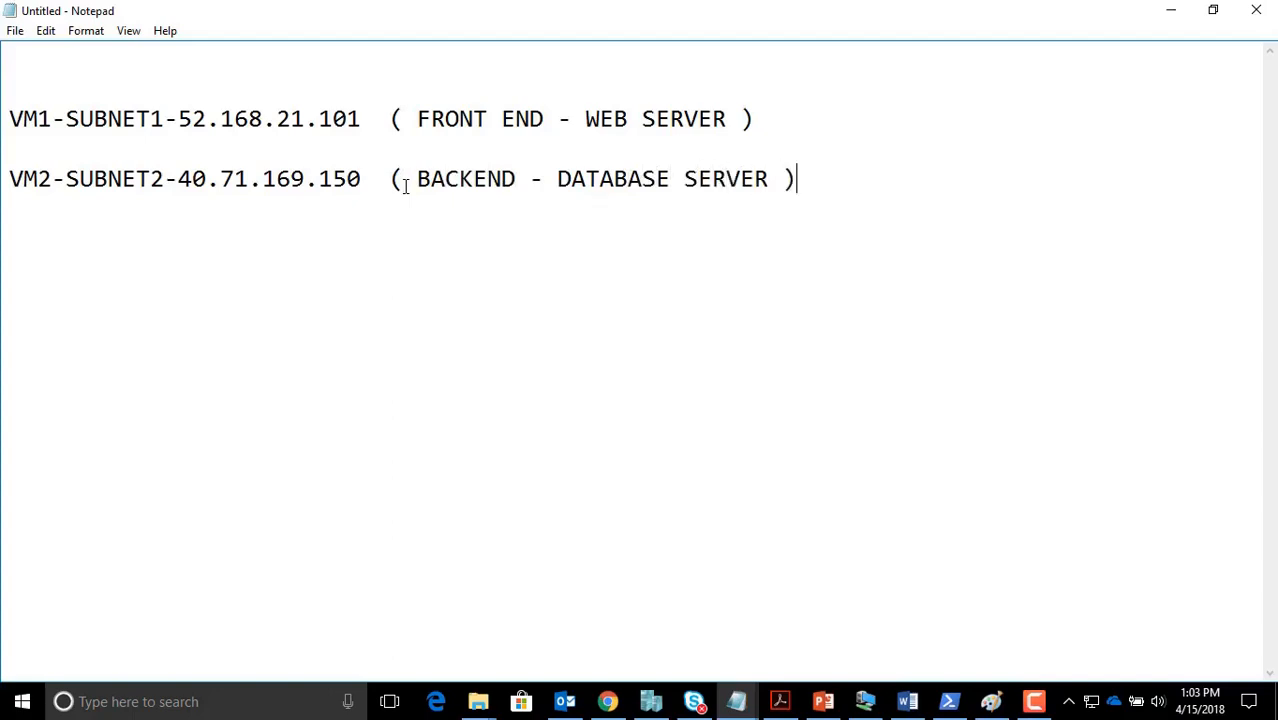
# Add '1. RDP IS ALLOWED OVER INTERNET' and '2. INTERNET IS ALLOWED' under the VM1 line
pyautogui.click(784, 118)
pyautogui.press('Return')
pyautogui.press('Return')
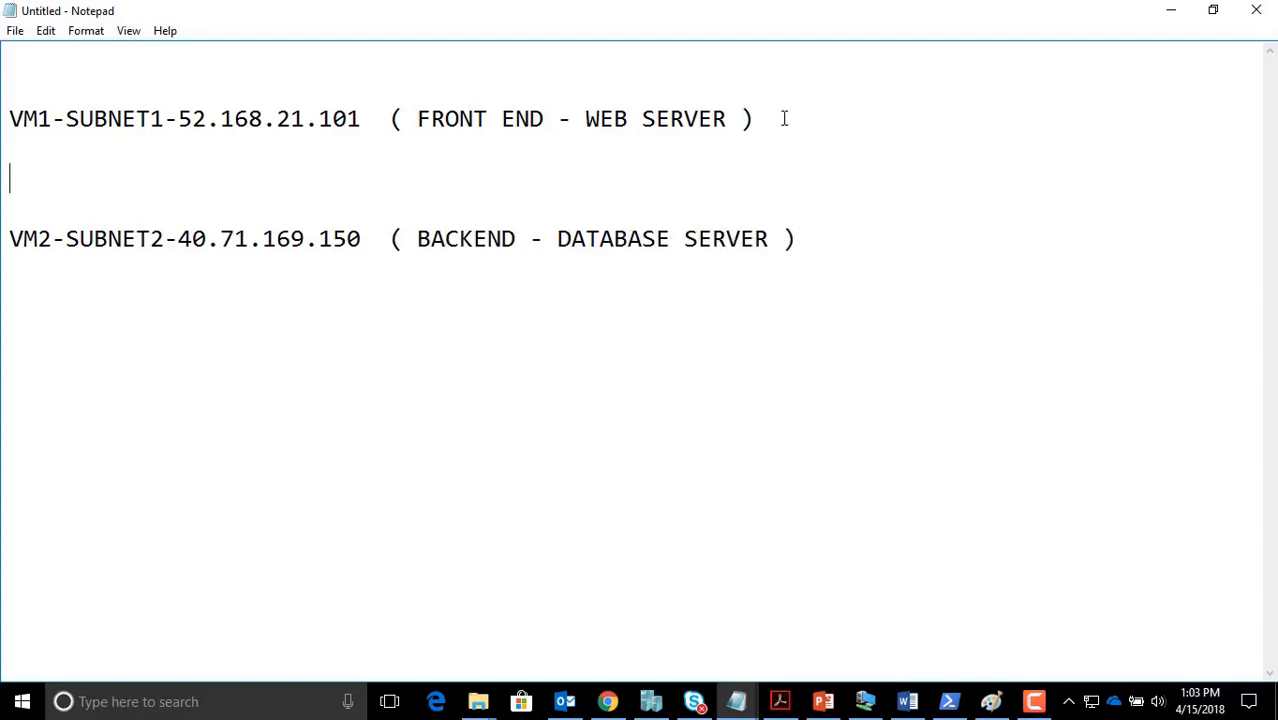
pyautogui.write('1. RDP')
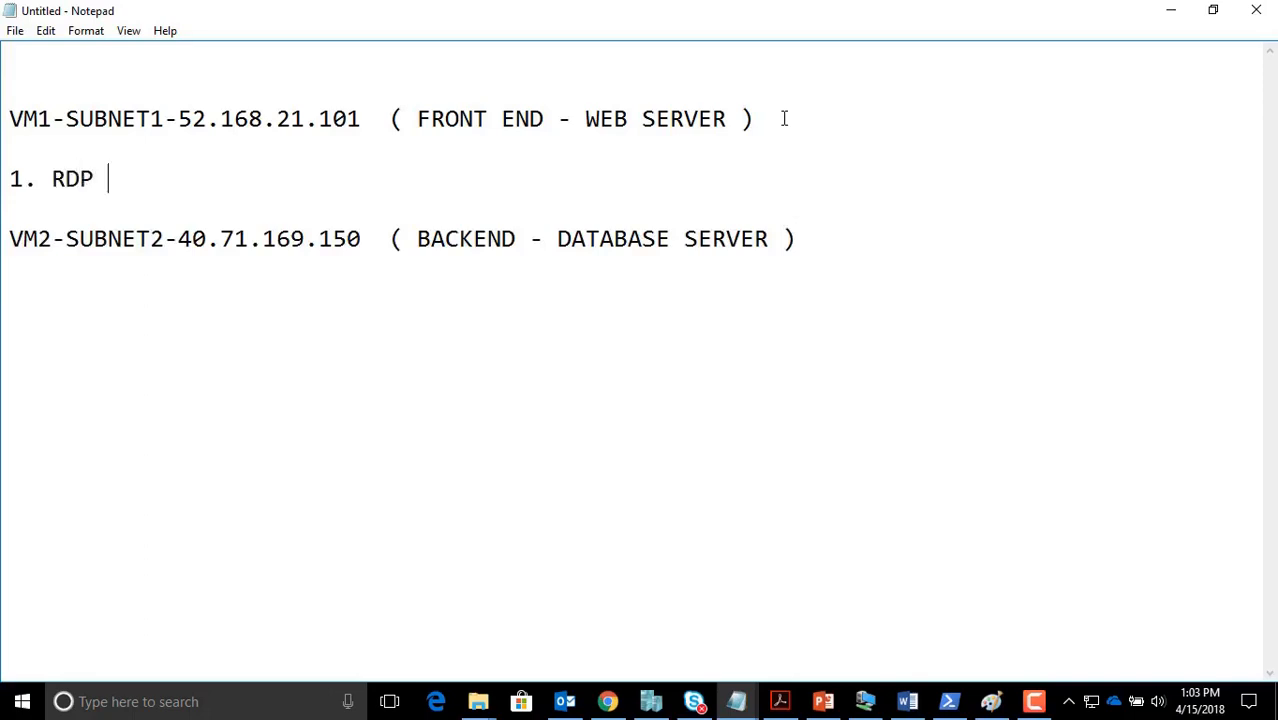
pyautogui.write(' IS ALLOWED OVER')
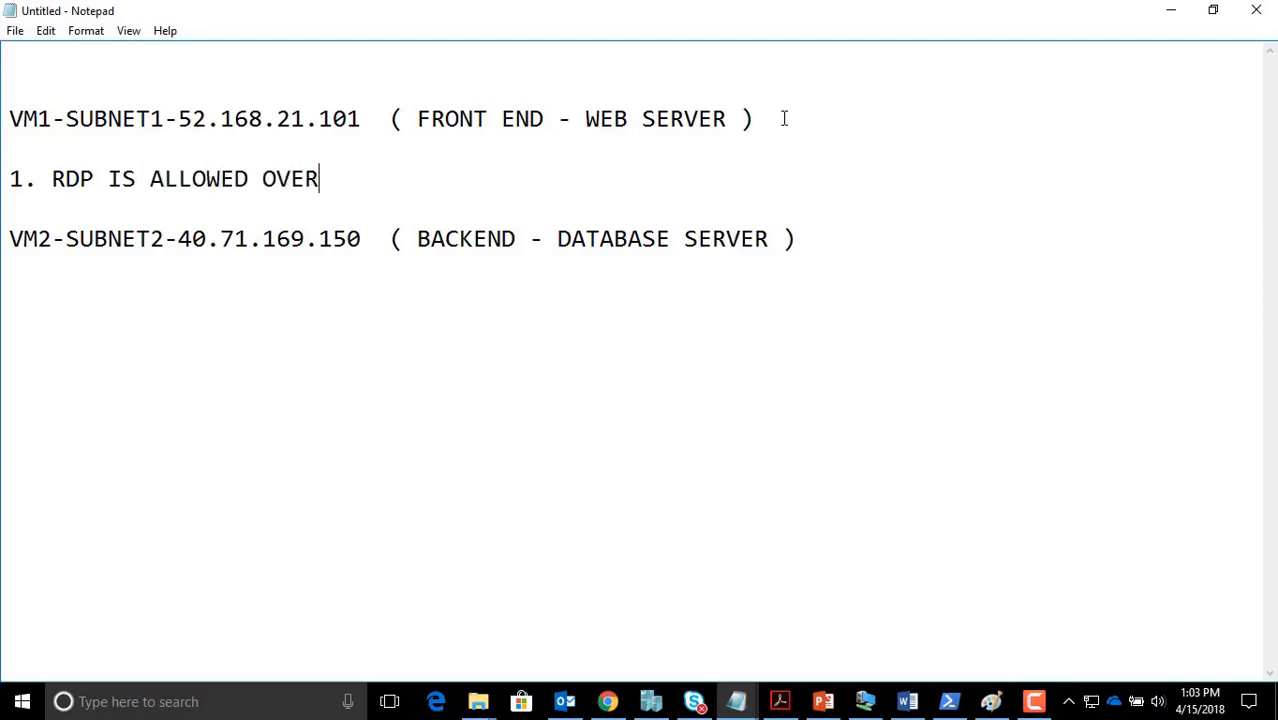
pyautogui.write(' INTERNET.')
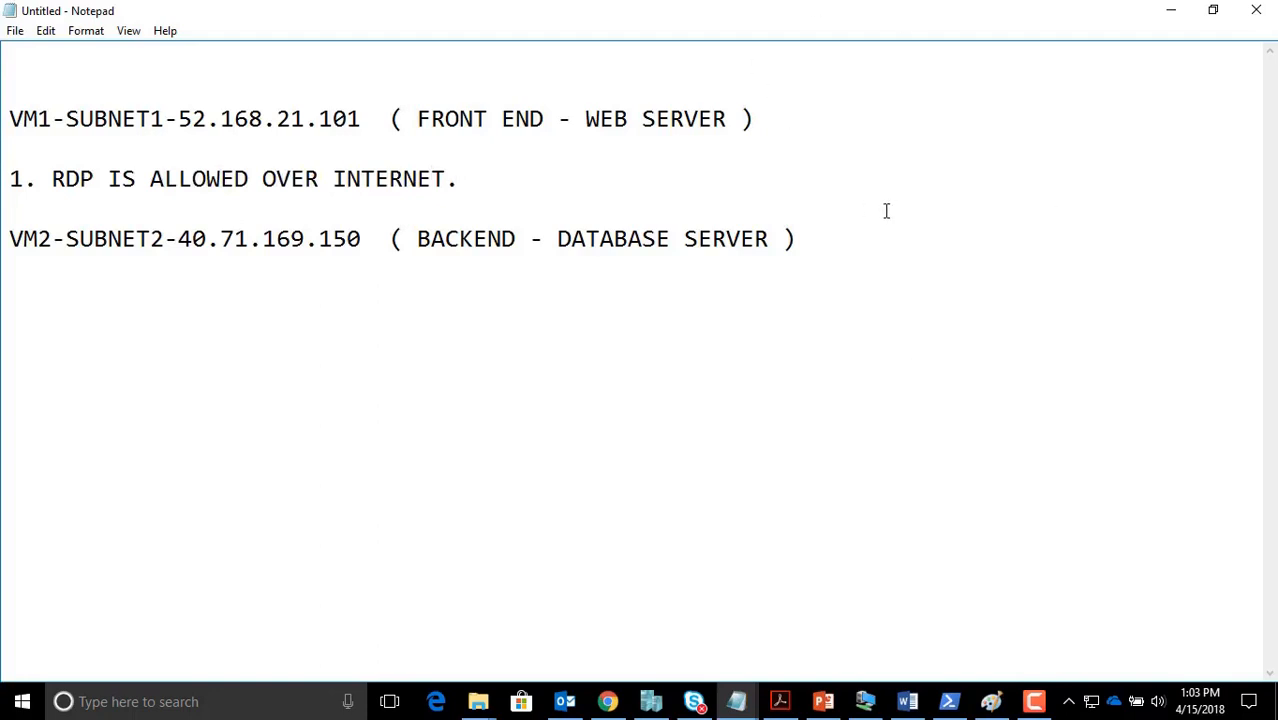
pyautogui.press('Return')
pyautogui.write('2')
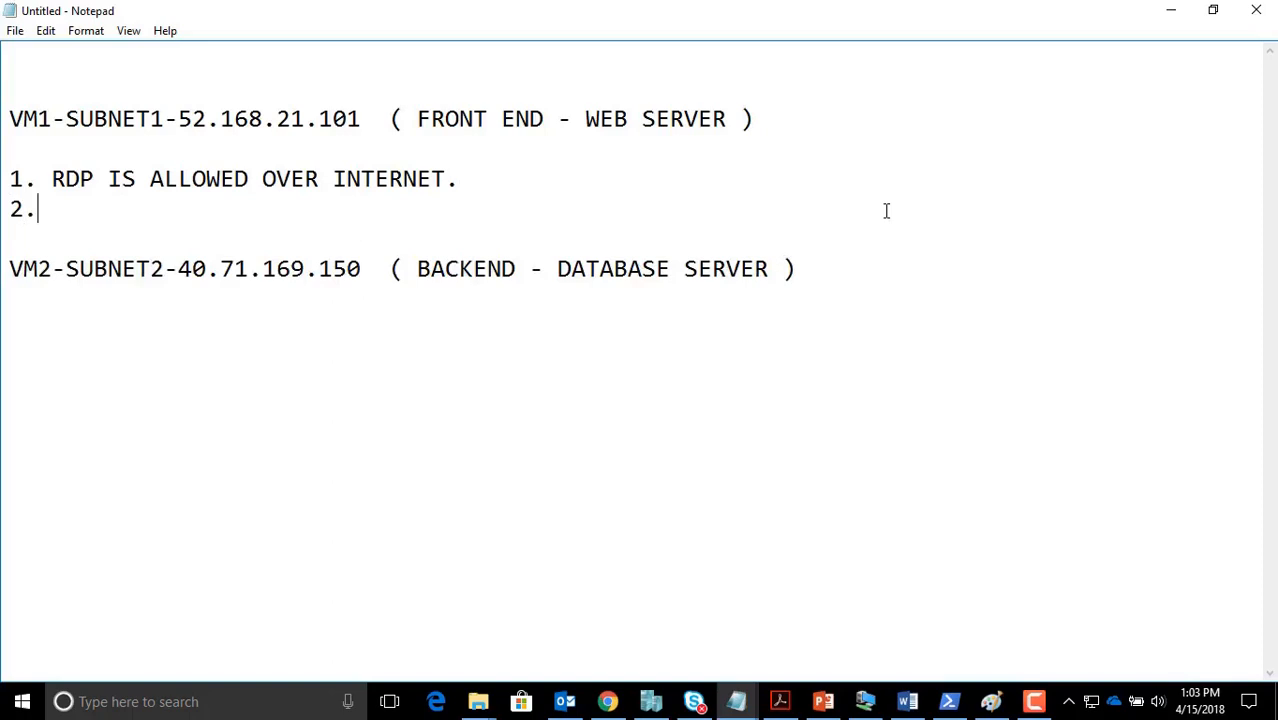
pyautogui.write('. INTERN')
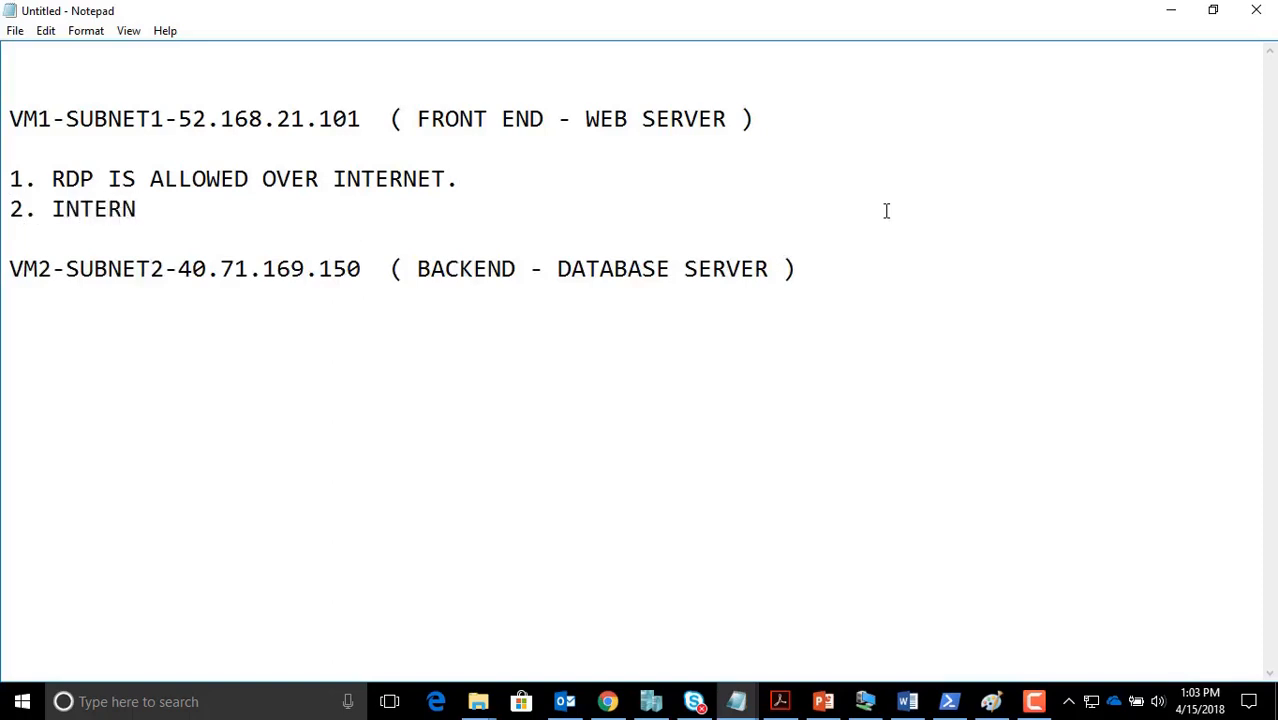
pyautogui.write('ET IS ALLOWED')
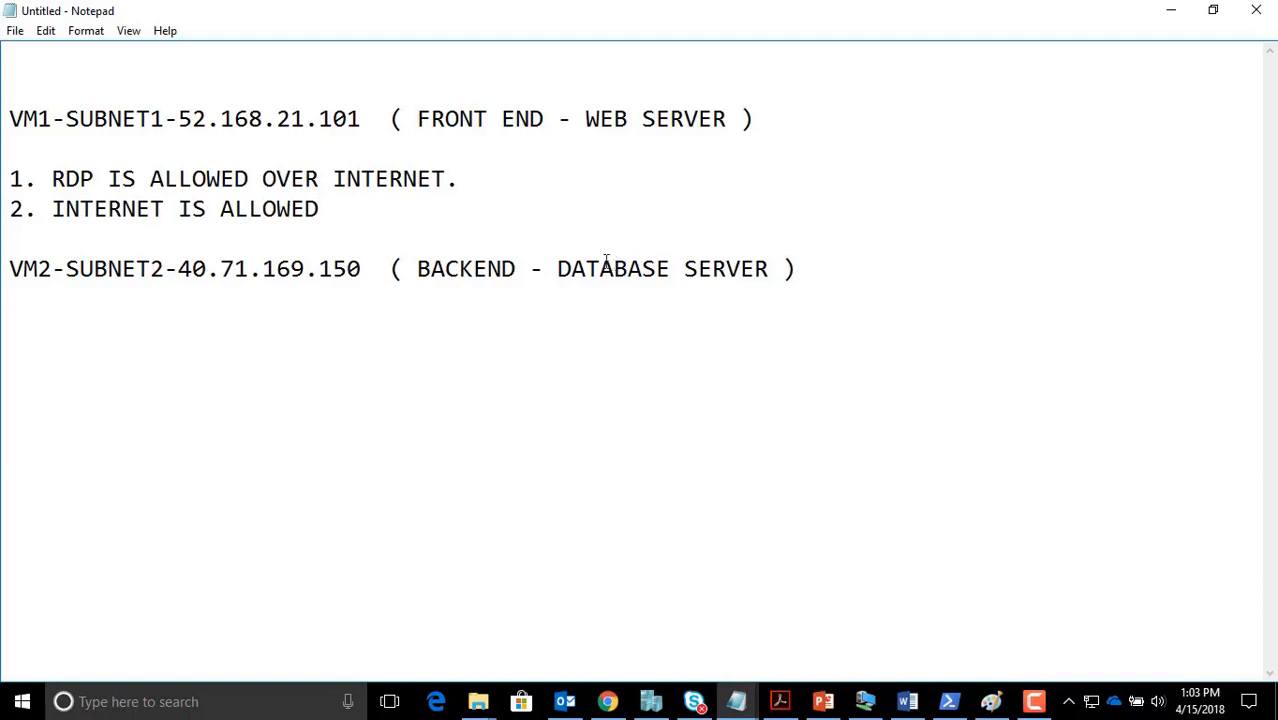
pyautogui.click(868, 274)
# Write VM2's first rule: '1. RDP SHOULD BE BLOCKED VIA PUBLIC IP OVER INTERNET.'
pyautogui.write('1. RDP ')
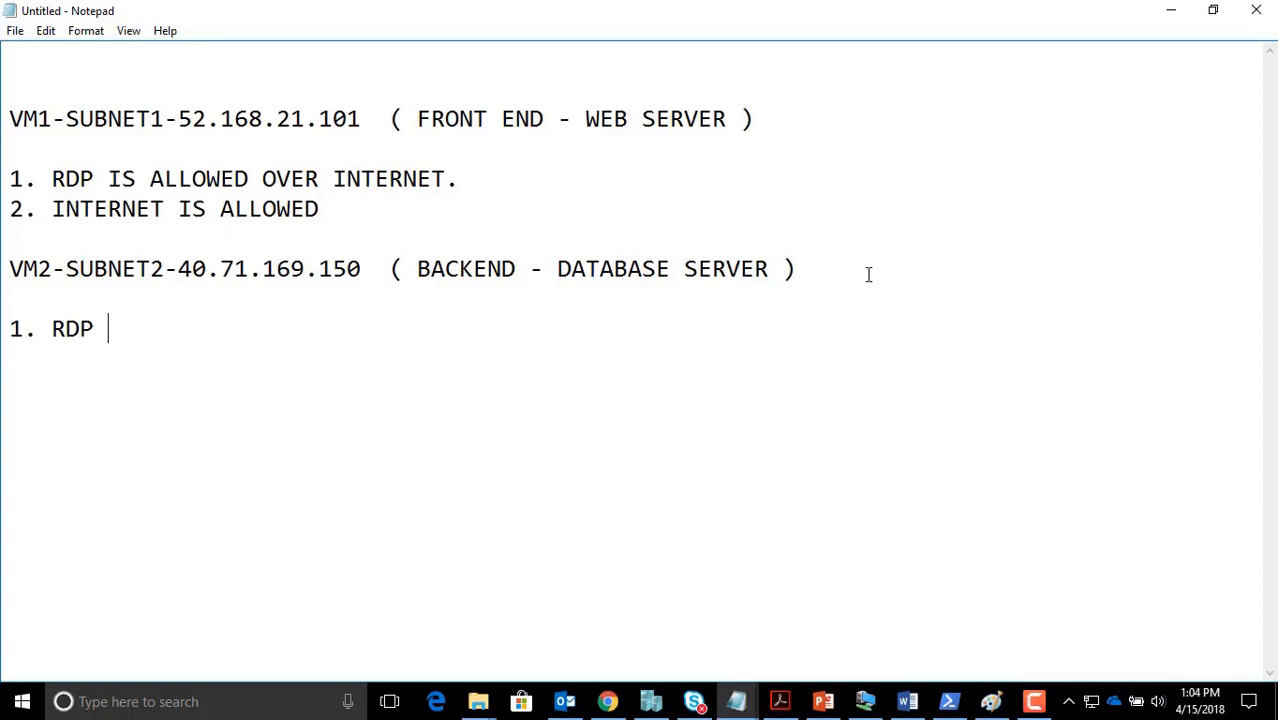
pyautogui.write('SHOULD E')
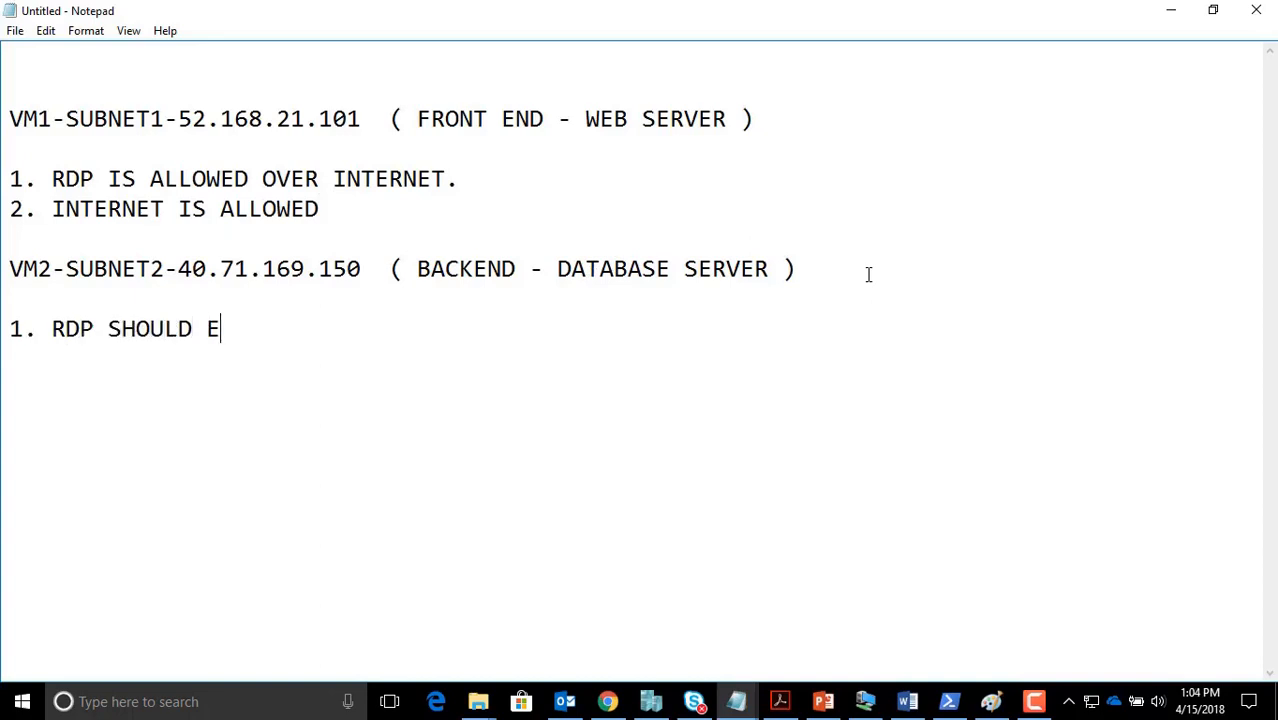
pyautogui.press('BackSpace')
pyautogui.write('BE BLOC')
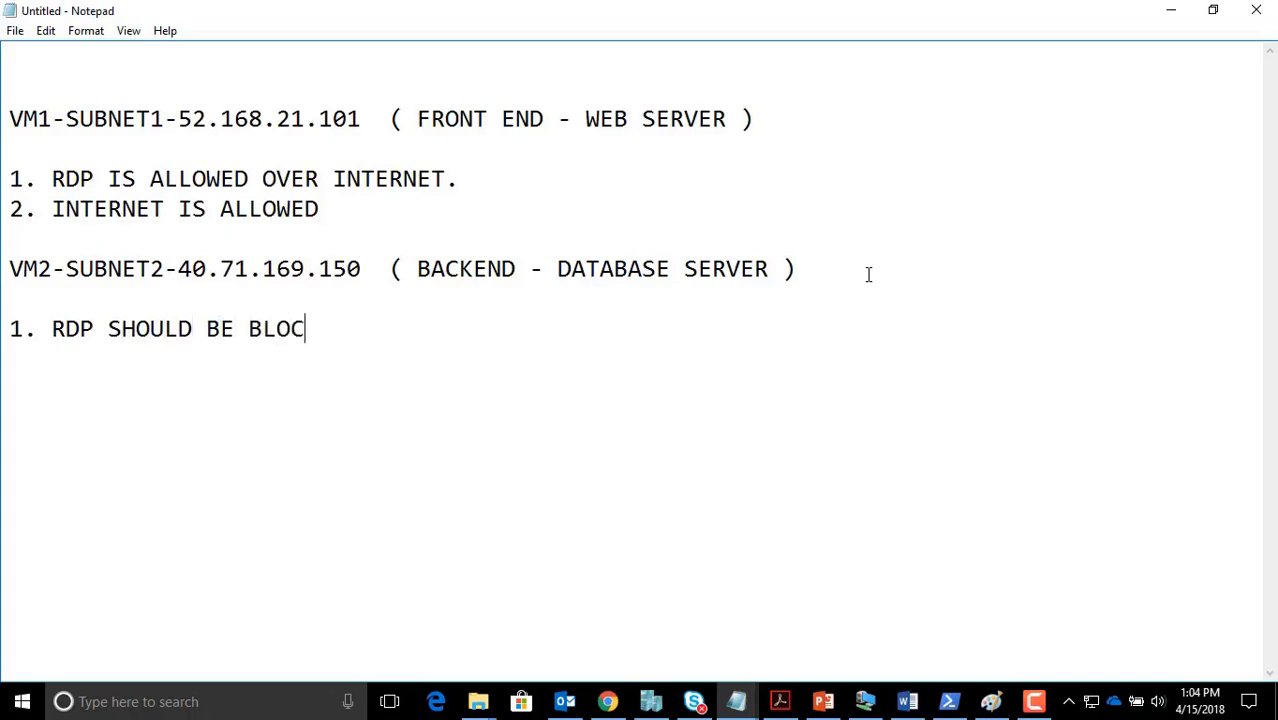
pyautogui.write('KED VIA PU')
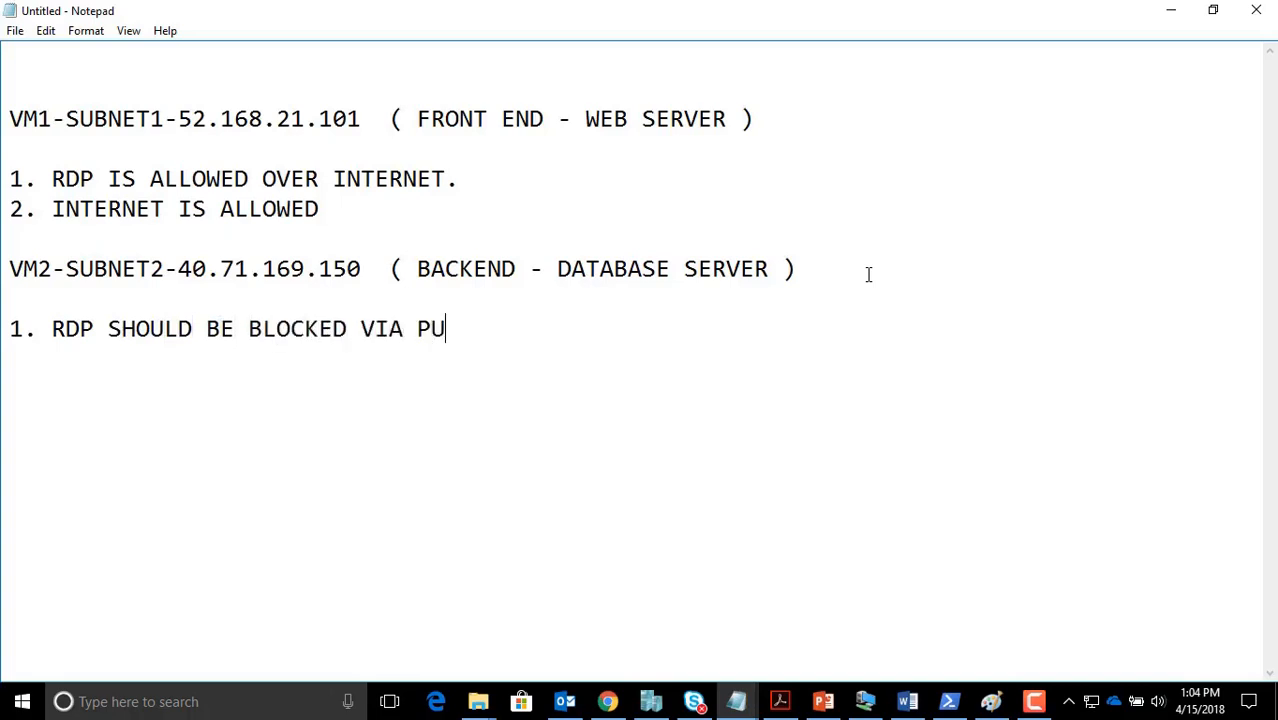
pyautogui.write('BLIC IP  O')
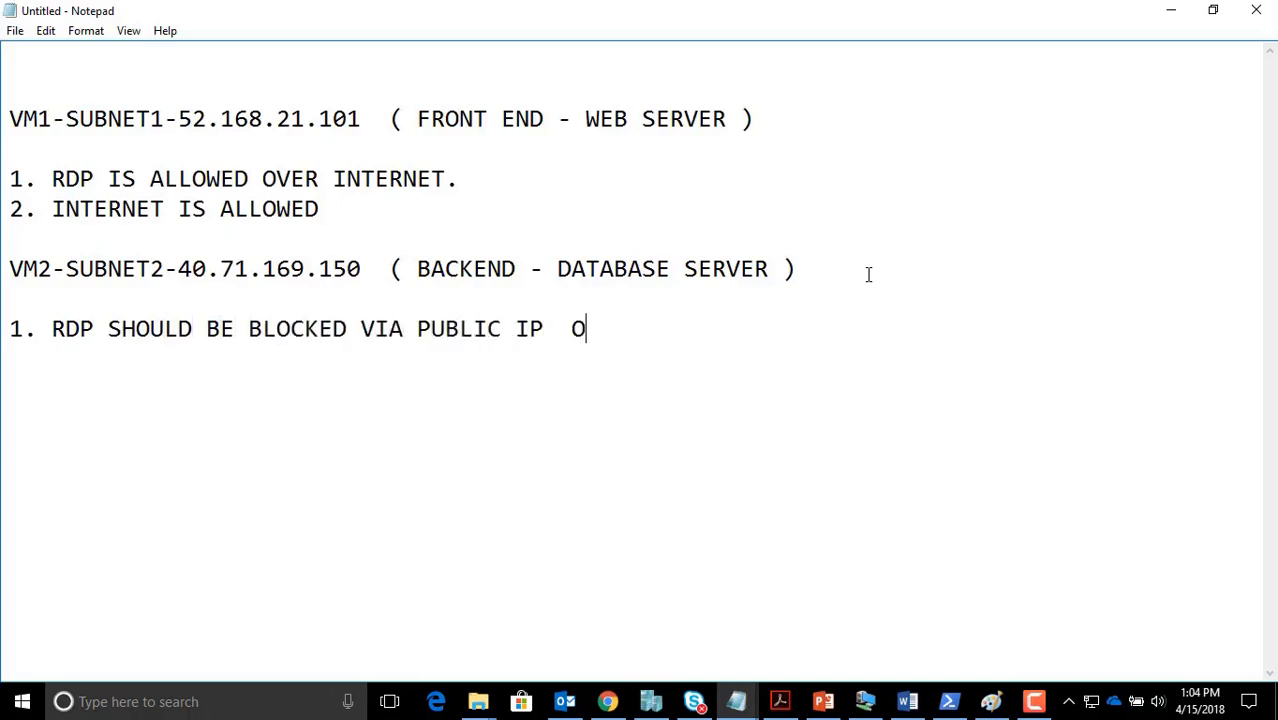
pyautogui.write('VER INTERT')
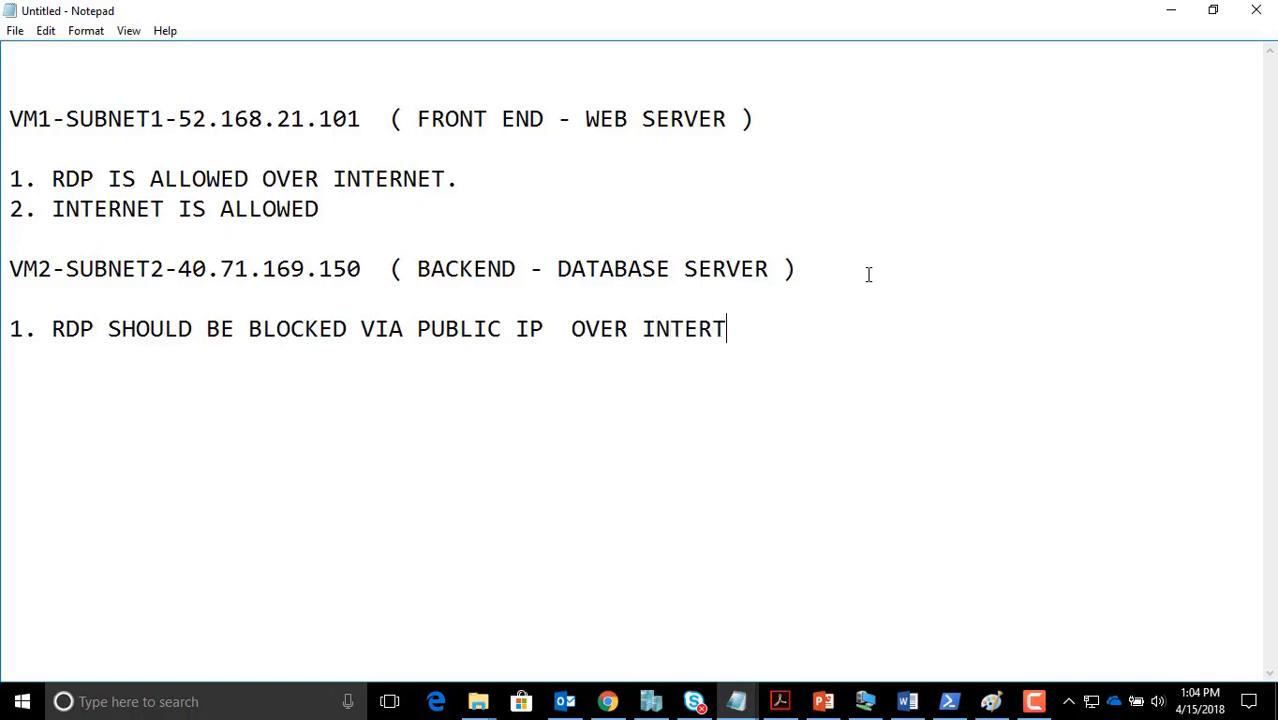
pyautogui.press('BackSpace')
pyautogui.write('NET.')
# Add VM2 rules: RDP allowed only from Subnet 1 via local/private IP, and internet blocked
pyautogui.press('Return')
pyautogui.write('2. RDP SHO')
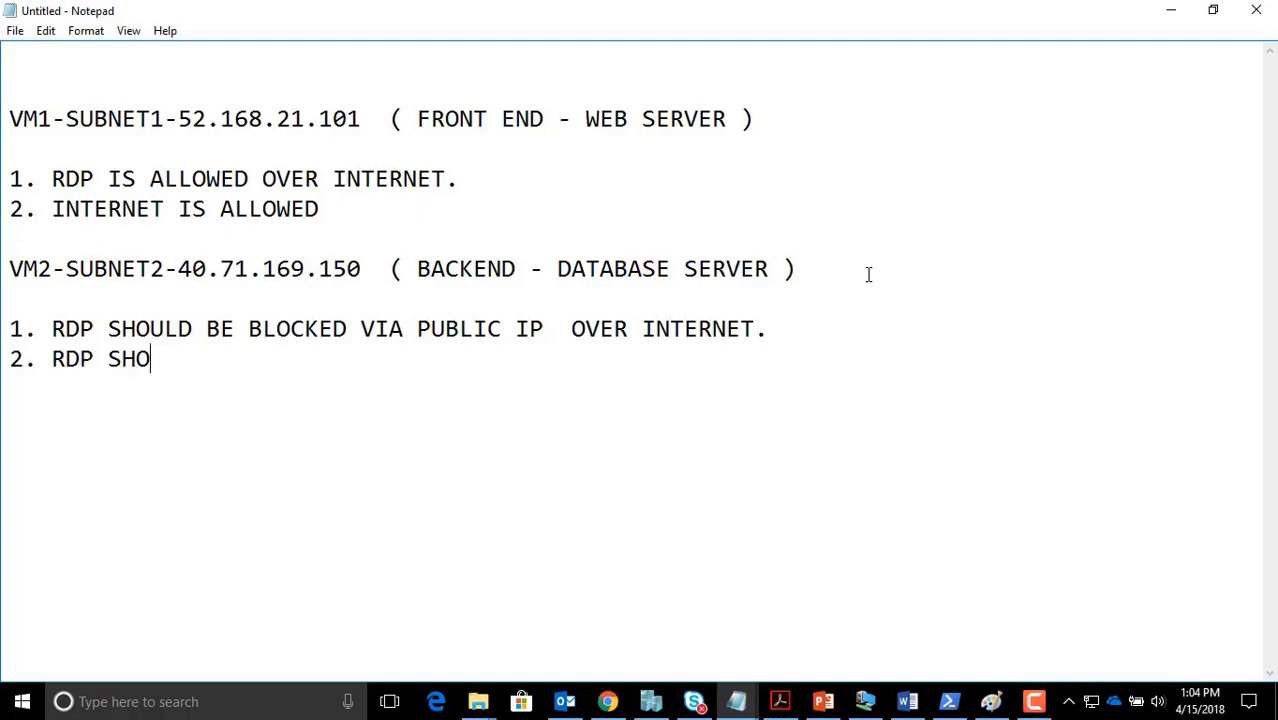
pyautogui.write('ULD BE ALLOWED F')
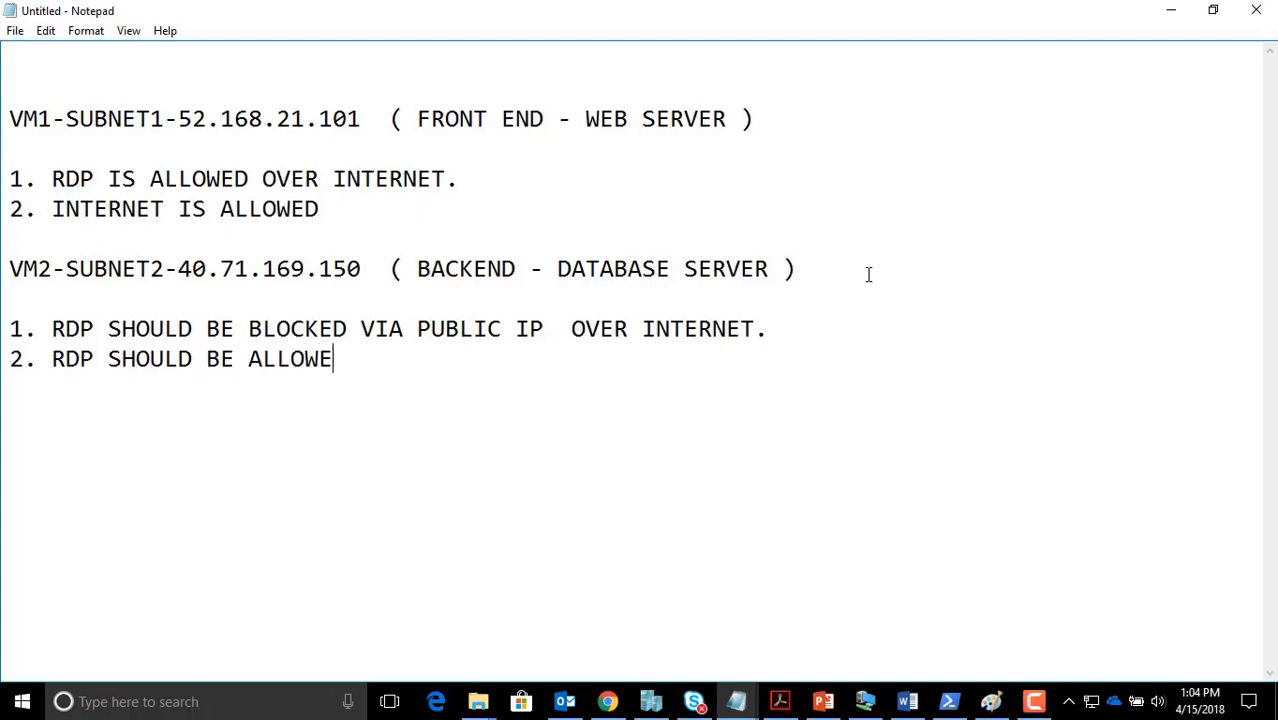
pyautogui.press('BackSpace')
pyautogui.write('R')
pyautogui.press('BackSpace')
pyautogui.press('BackSpace')
pyautogui.press('BackSpace')
pyautogui.press('BackSpace')
pyautogui.write('Y FROM SUBNET 1 V')
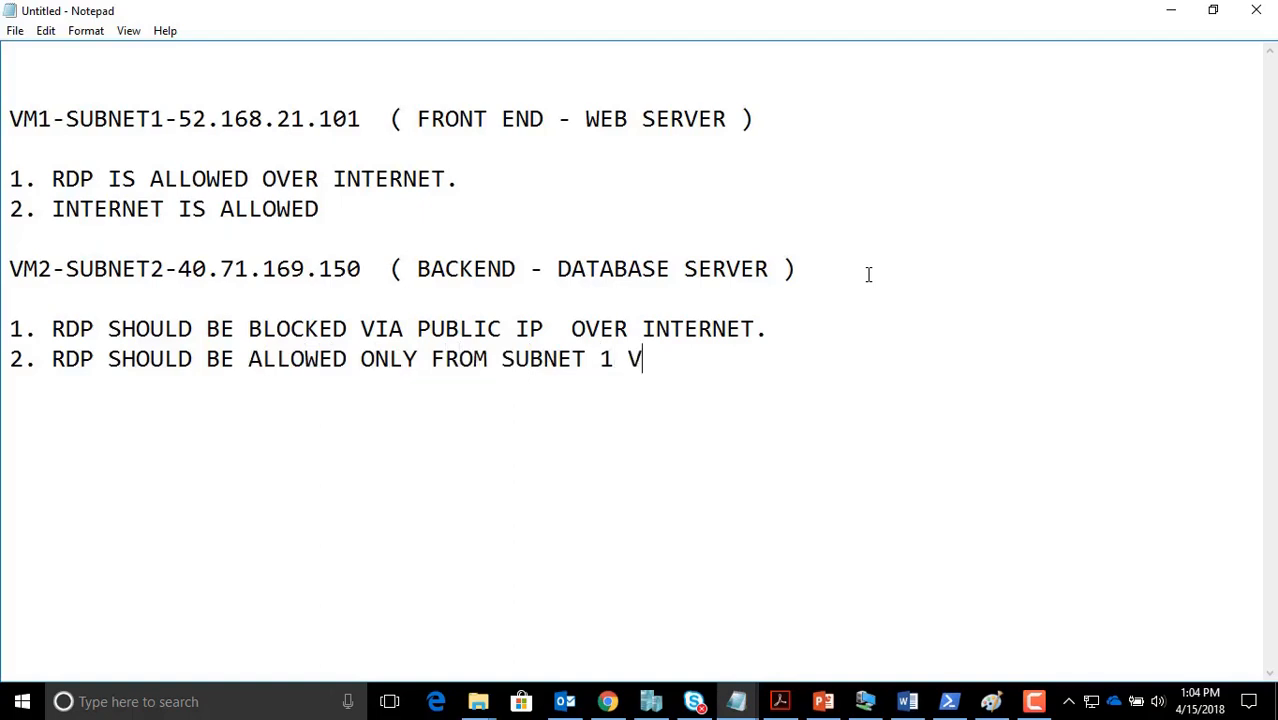
pyautogui.write('IA LOCAL')
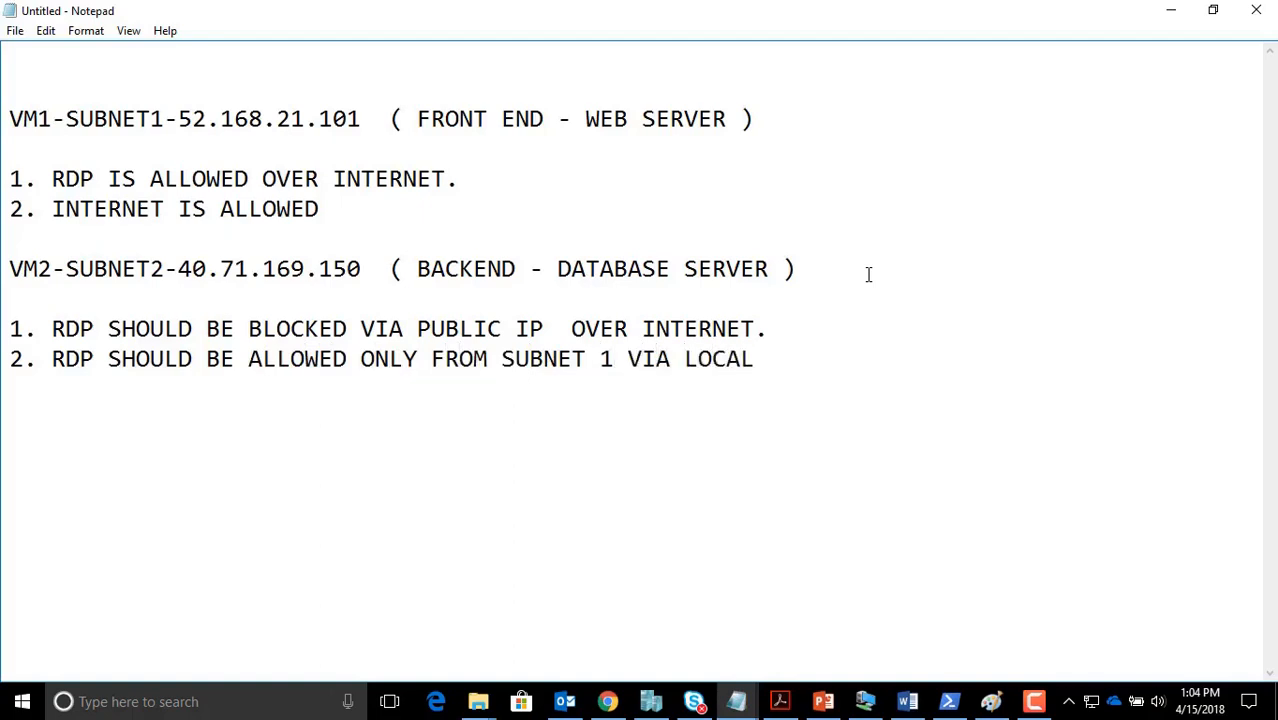
pyautogui.write(' / PRIVATE ')
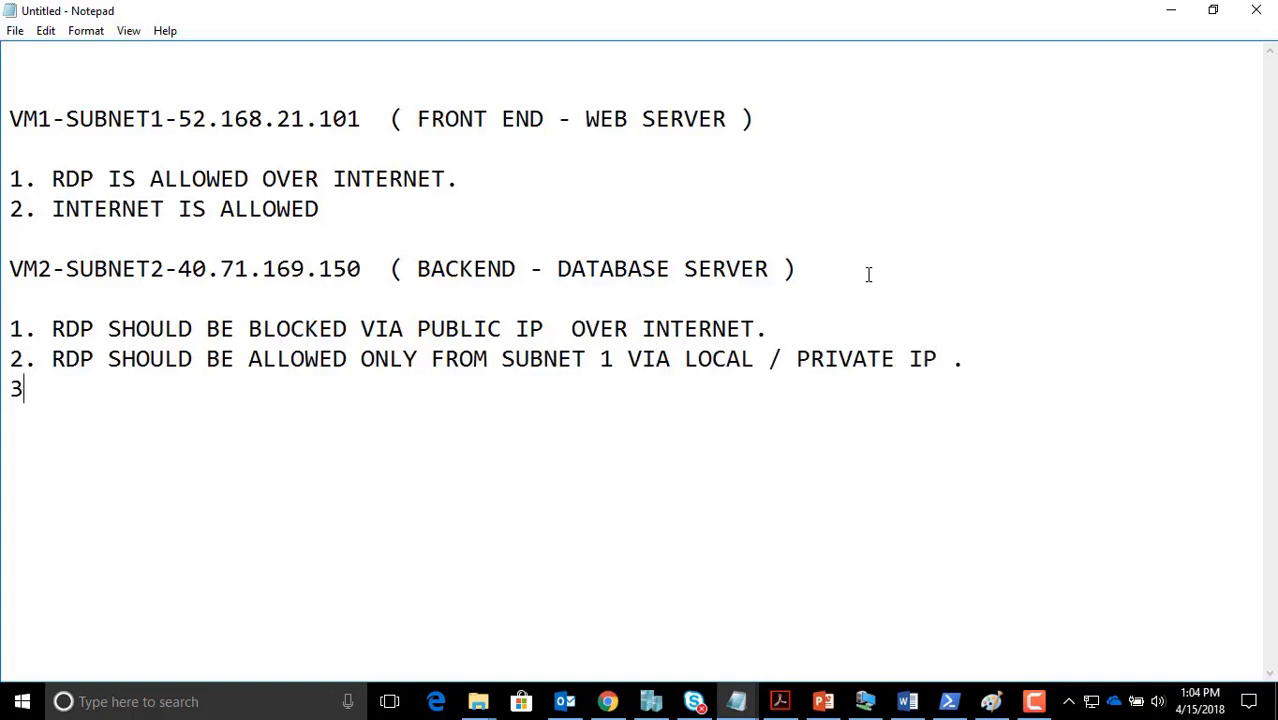
pyautogui.write('IP . 3. INTERNET')
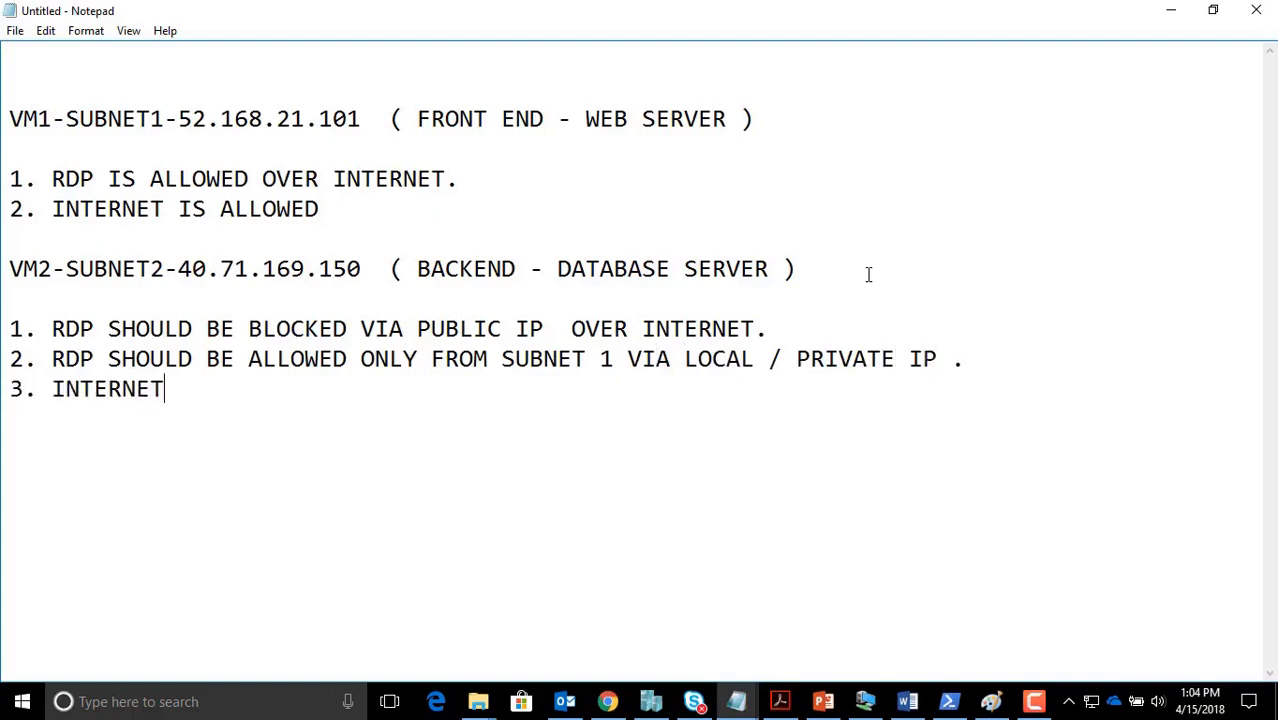
pyautogui.write(' BLOCKED .')
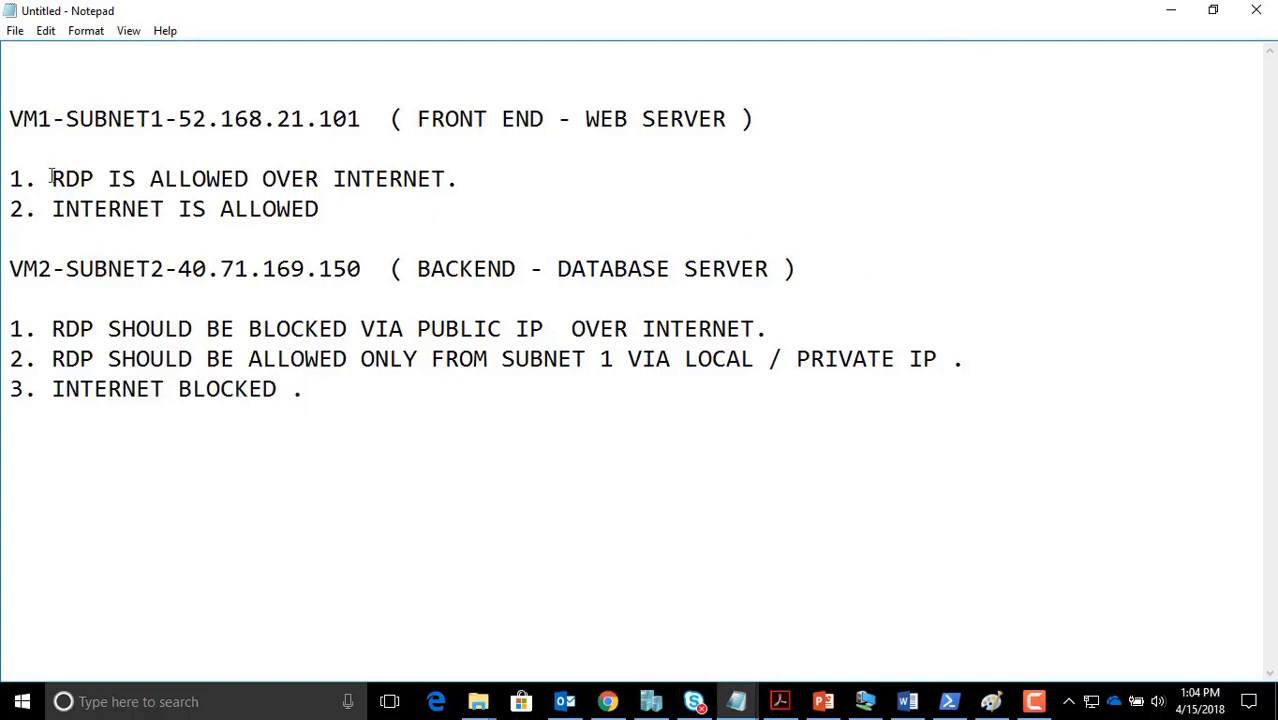
# Select the VM1 RDP rule text in the note, then return to the Azure portal
pyautogui.moveTo(58, 178); pyautogui.dragTo(76, 178)
pyautogui.moveTo(24, 120); pyautogui.dragTo(108, 120)
pyautogui.moveTo(52, 178); pyautogui.dragTo(468, 177)
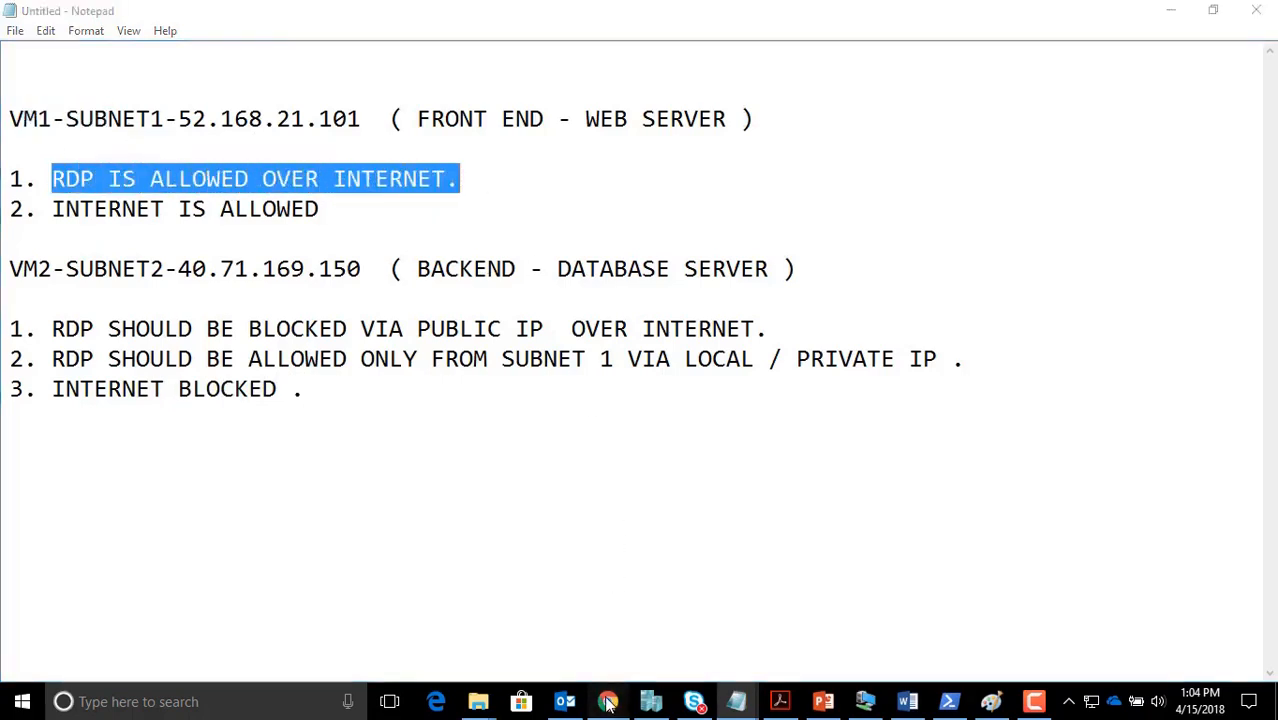
pyautogui.click(607, 701)
# Connect Remote Desktop (MSTSC) to VM1's public IP 52.168.21.101 taken from the note
pyautogui.moveTo(735, 707)
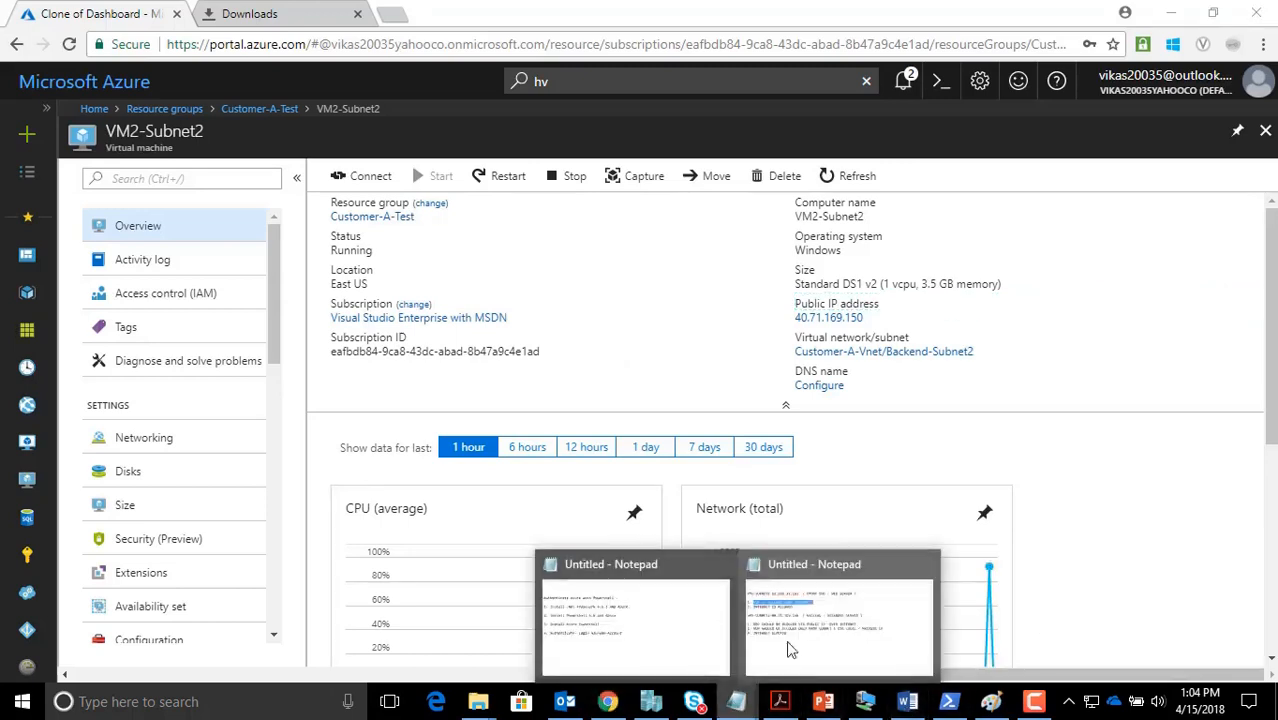
pyautogui.click(837, 623)
pyautogui.moveTo(364, 120); pyautogui.dragTo(184, 127)
pyautogui.hotkey('ctrl', 'c')
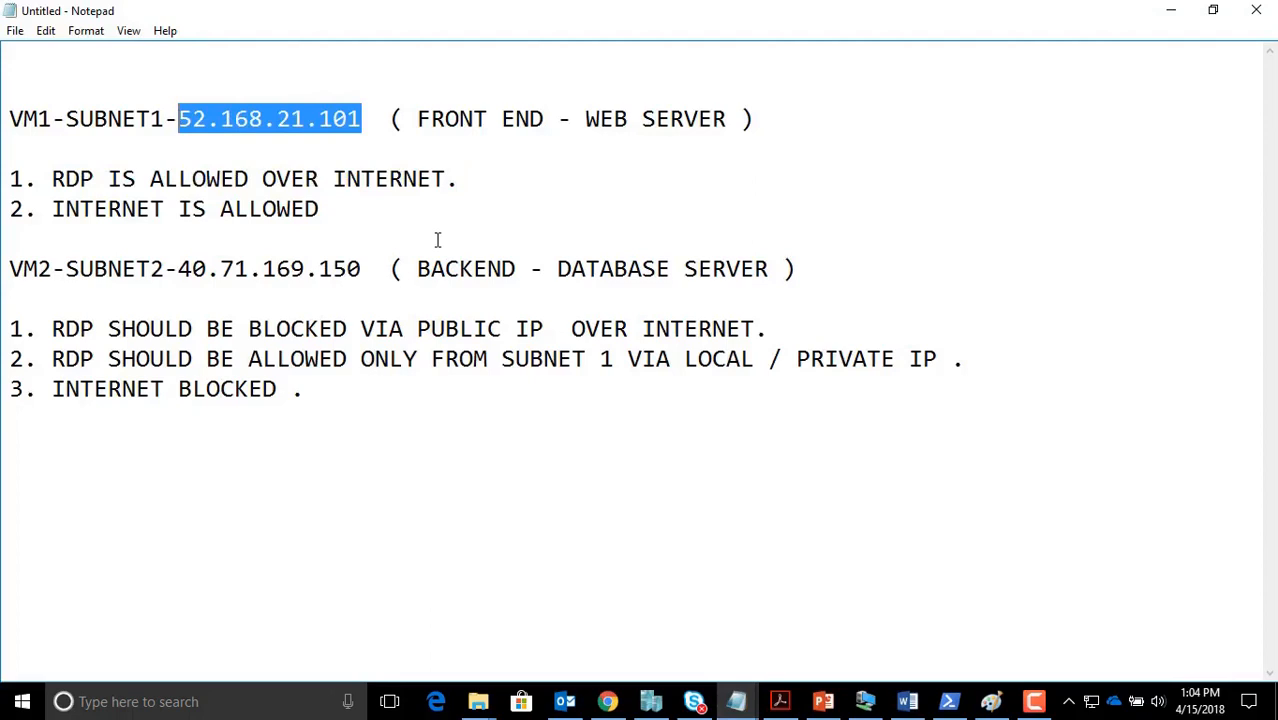
pyautogui.press('super+r')
pyautogui.write('MSTSC')
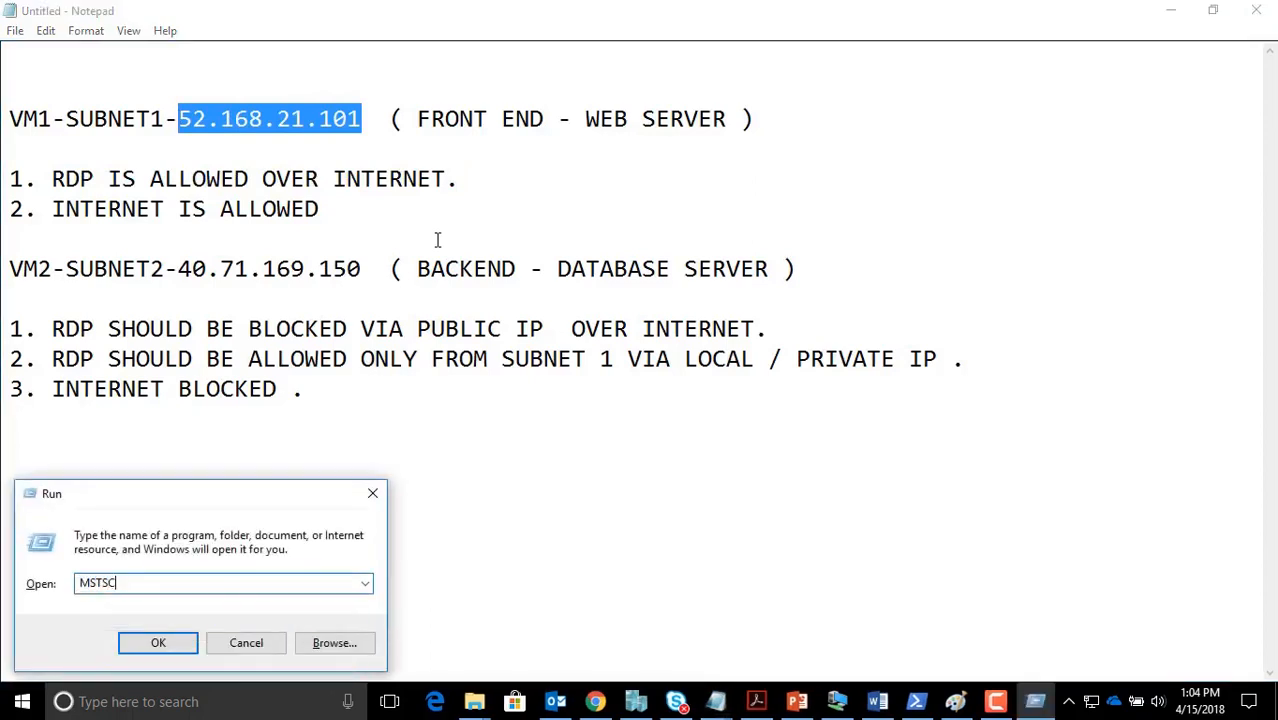
pyautogui.press('Return')
pyautogui.hotkey('ctrl', 'v')
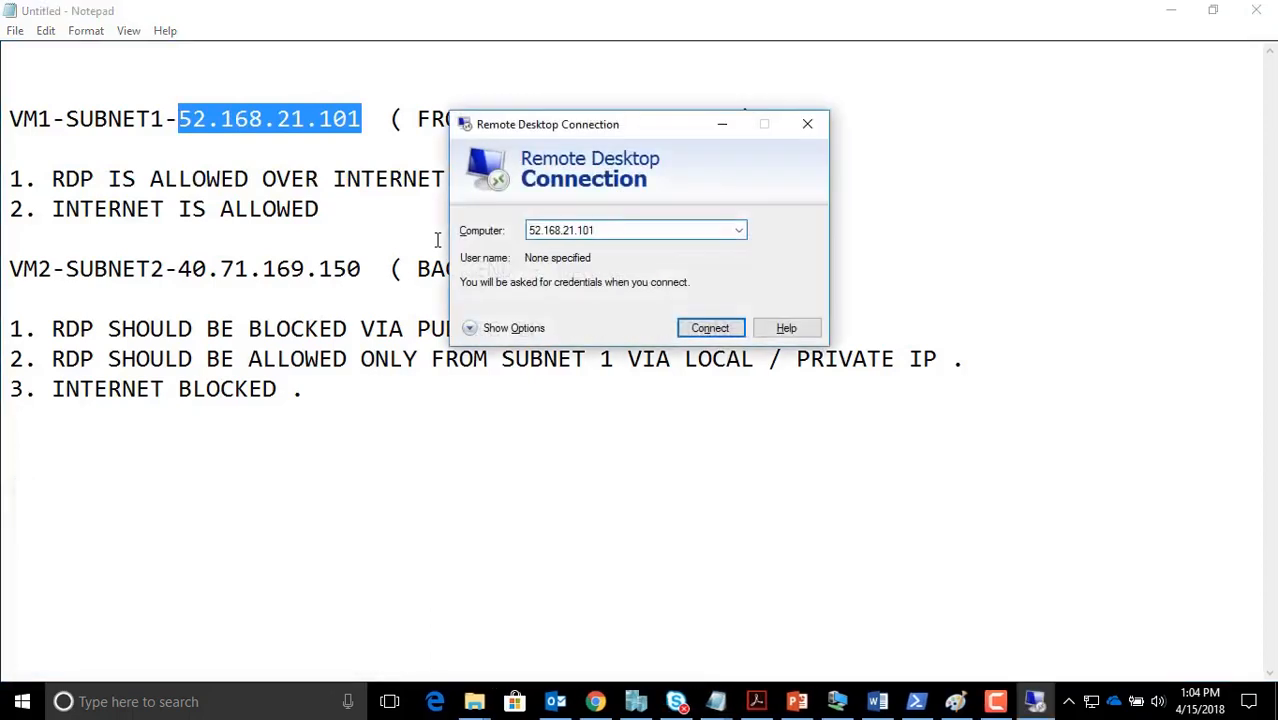
pyautogui.press('Return')
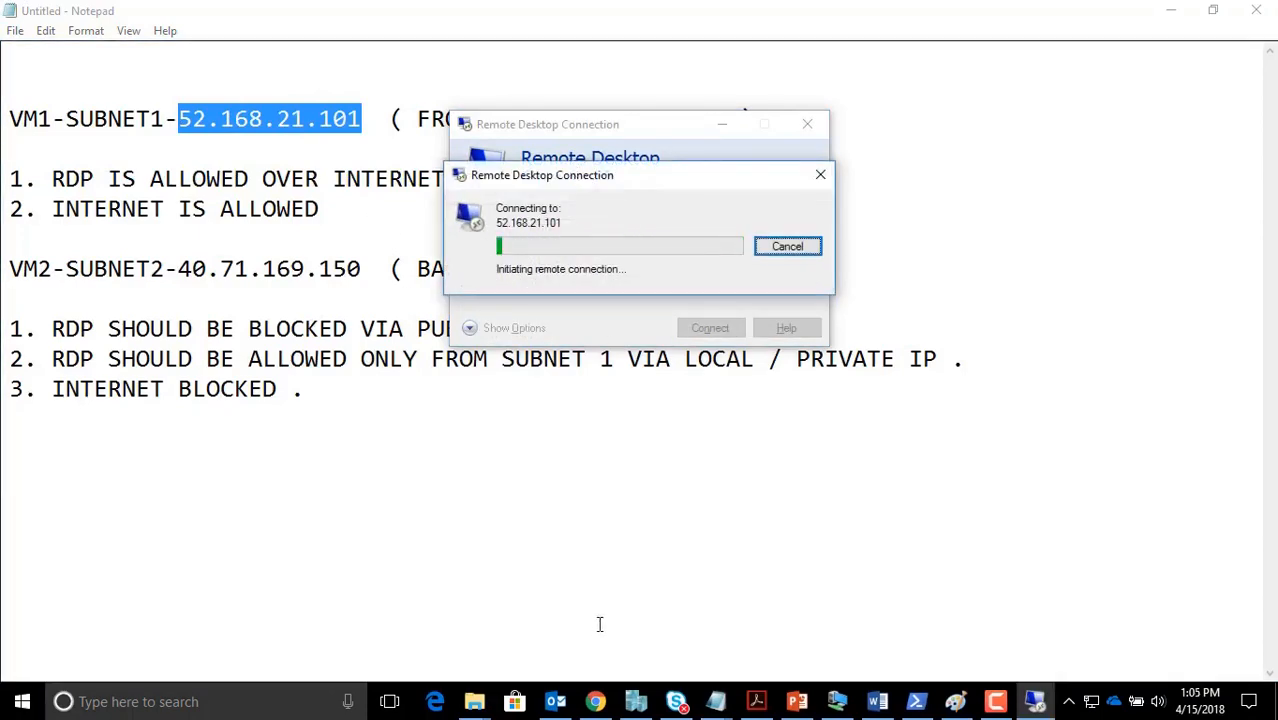
pyautogui.click(596, 703)
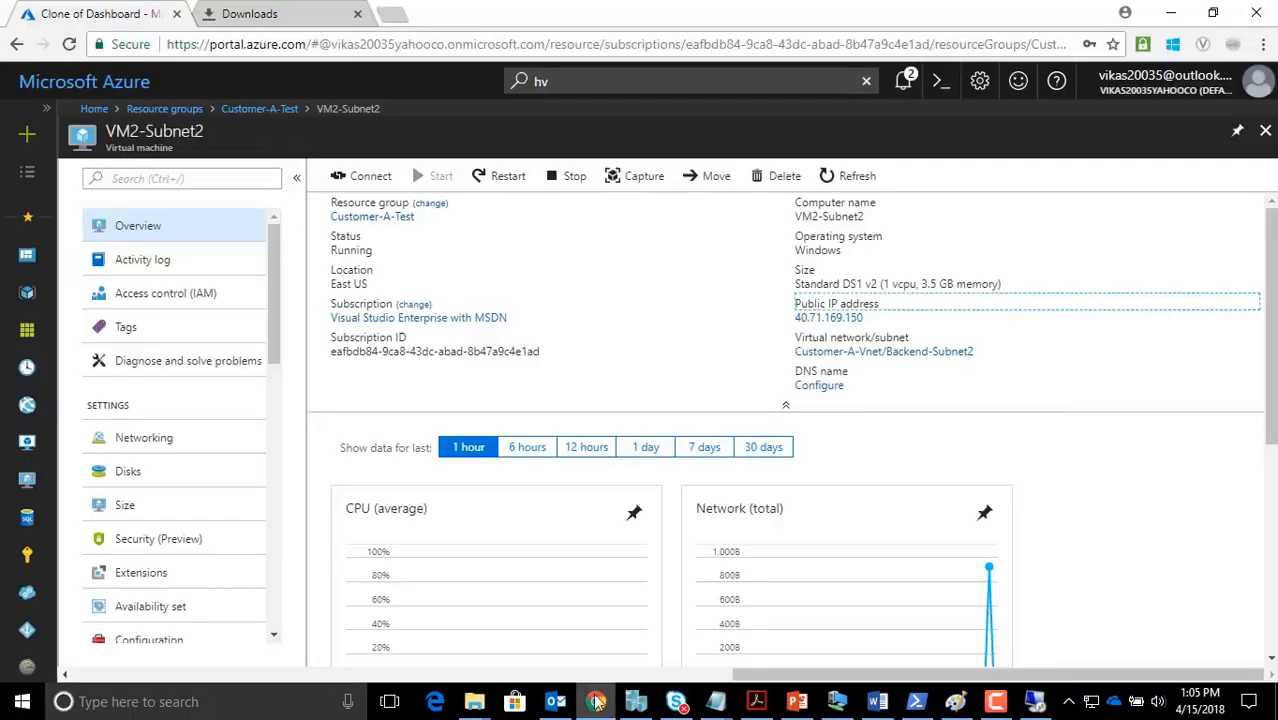
# Review NSG1-Subnet1's default-only rules from Customer-A-Test, then view the Paint diagram
pyautogui.click(266, 110)
pyautogui.scroll(2, 450, 480)
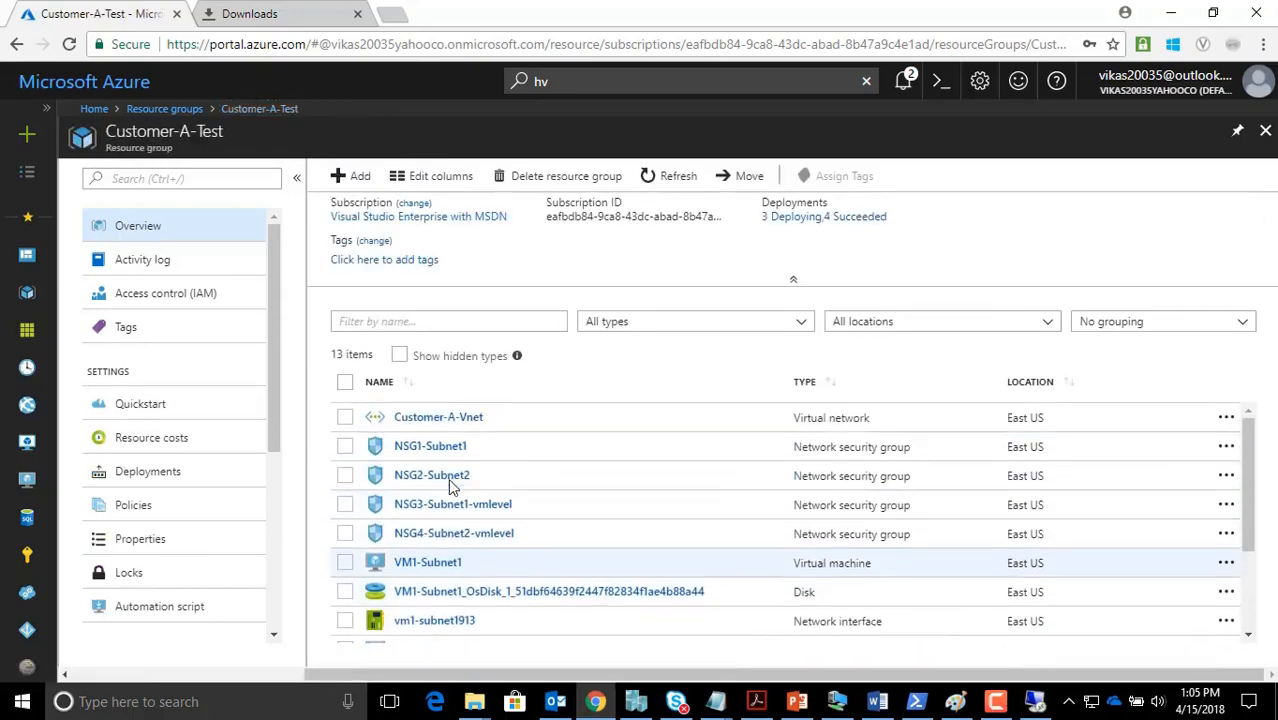
pyautogui.click(442, 451)
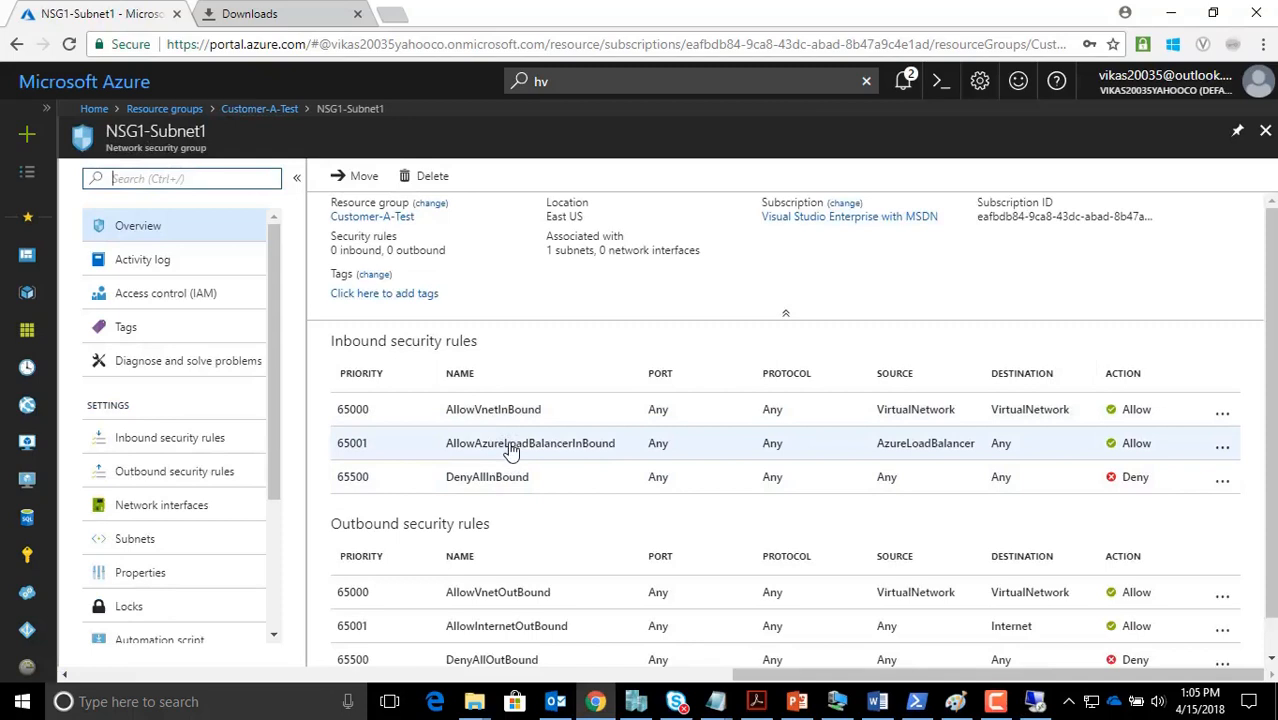
pyautogui.click(956, 703)
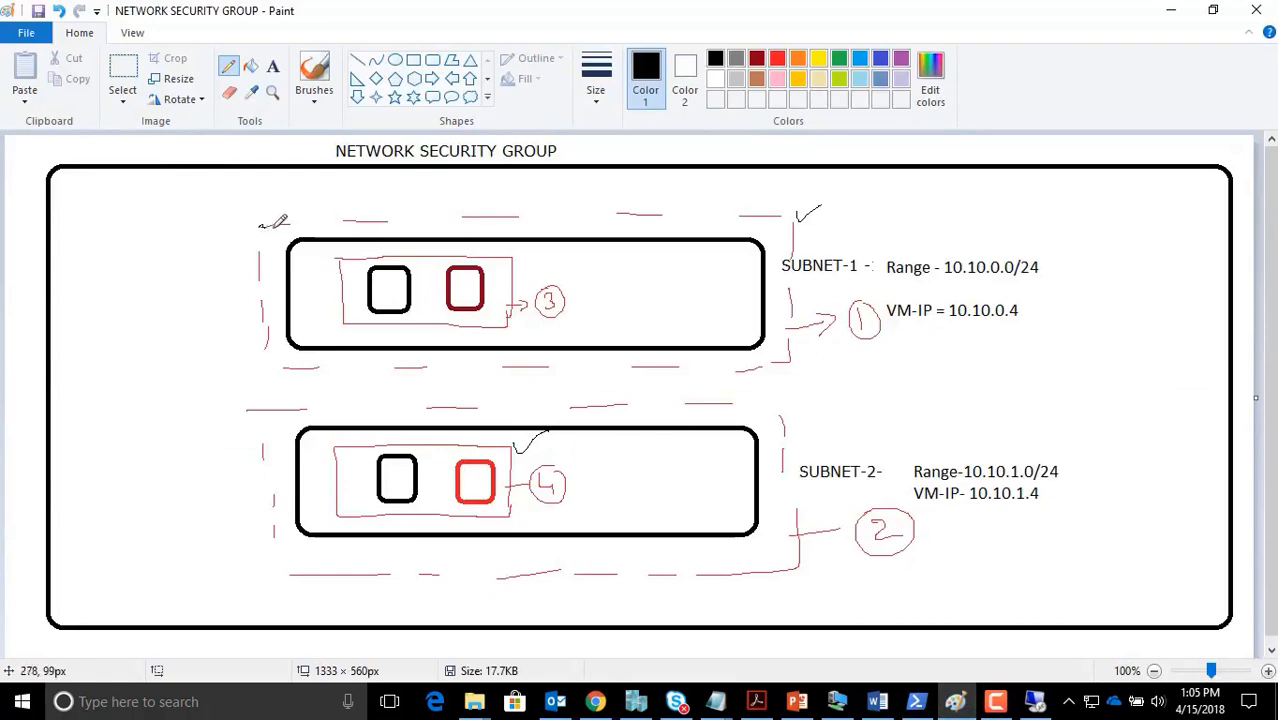
# Check the Remote Desktop can't-connect error against the diagram, then return to NSG1-Subnet1
pyautogui.click(1035, 702)
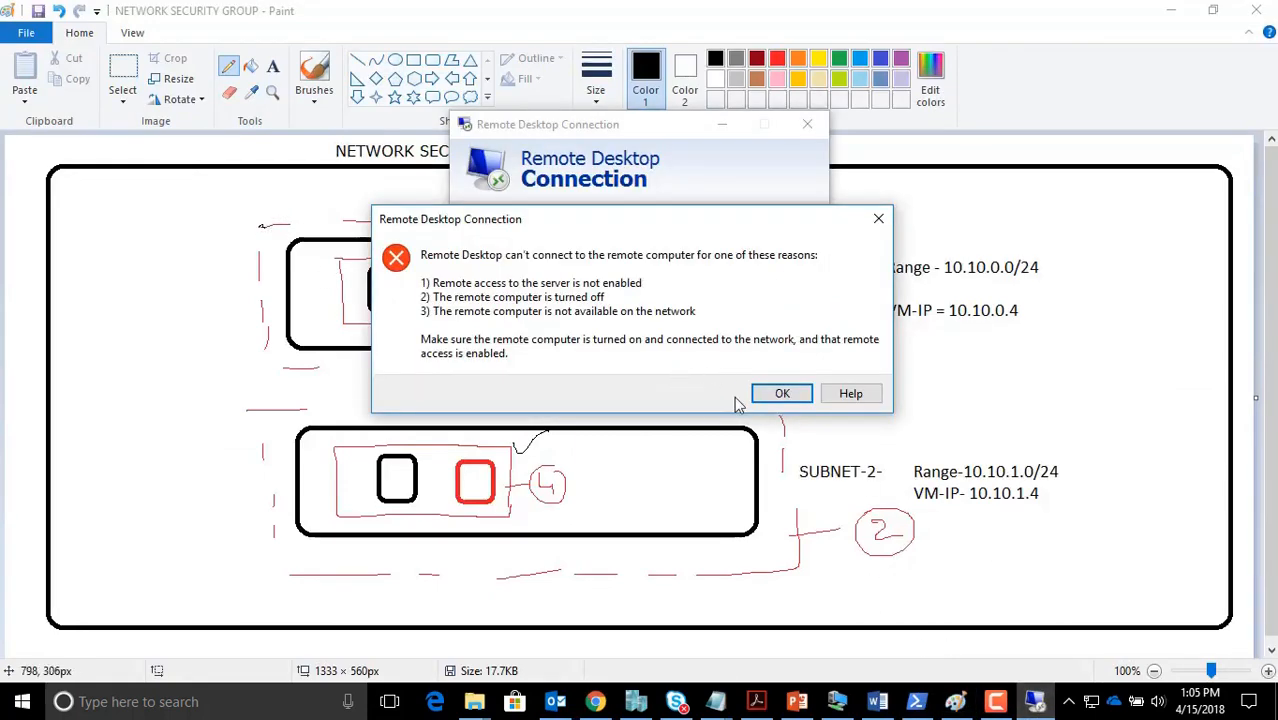
pyautogui.click(173, 397)
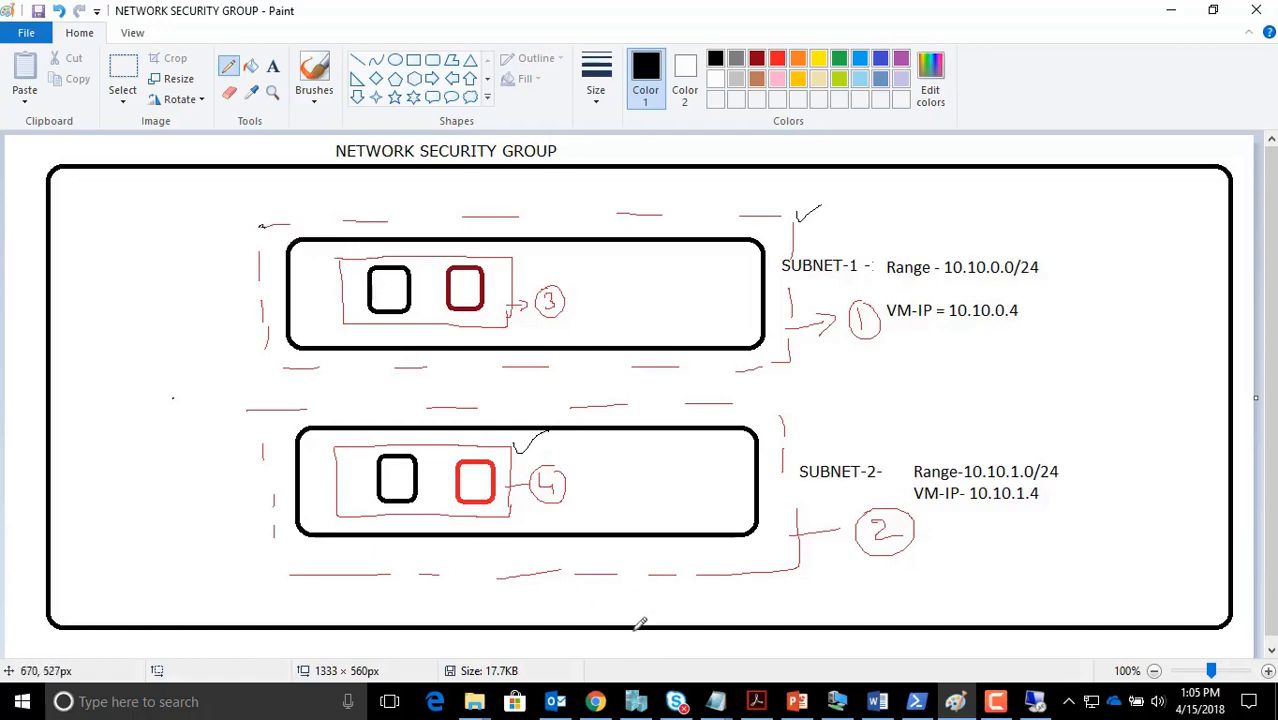
pyautogui.click(595, 701)
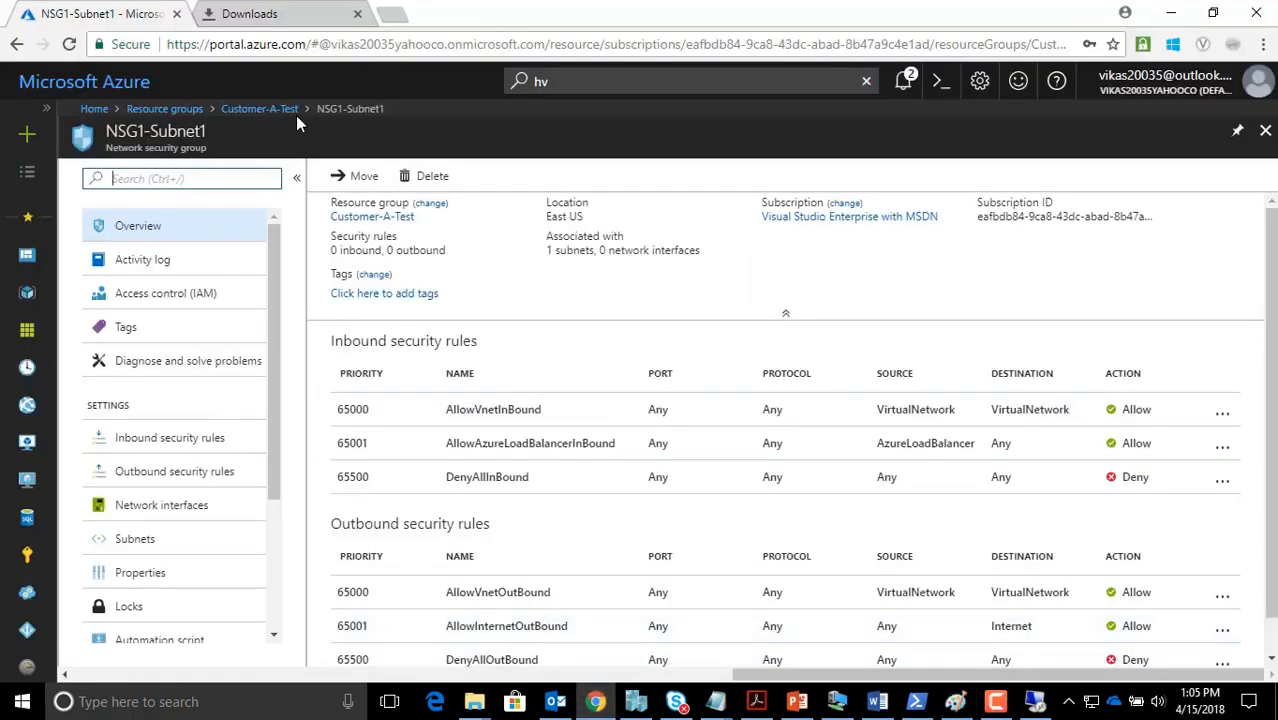
# Add an RDP inbound rule (TCP 3389, priority 100, Allow) to NSG1-Subnet1
pyautogui.click(322, 109)
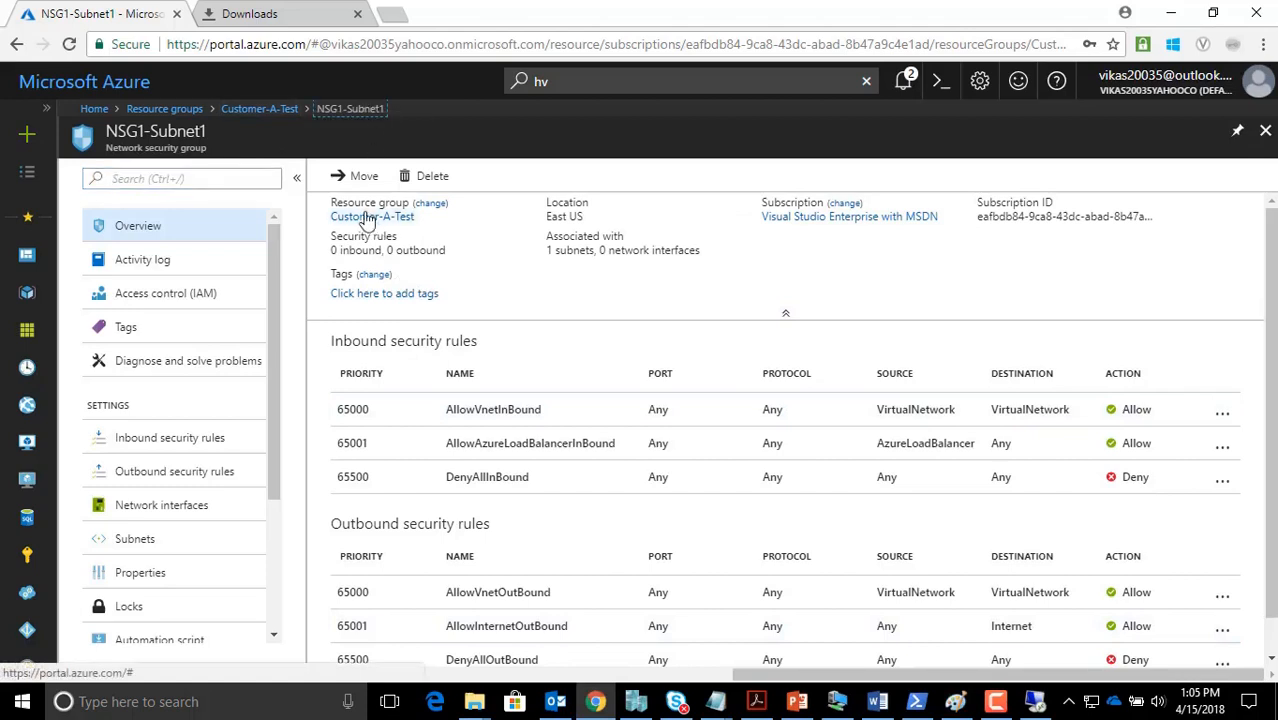
pyautogui.click(180, 437)
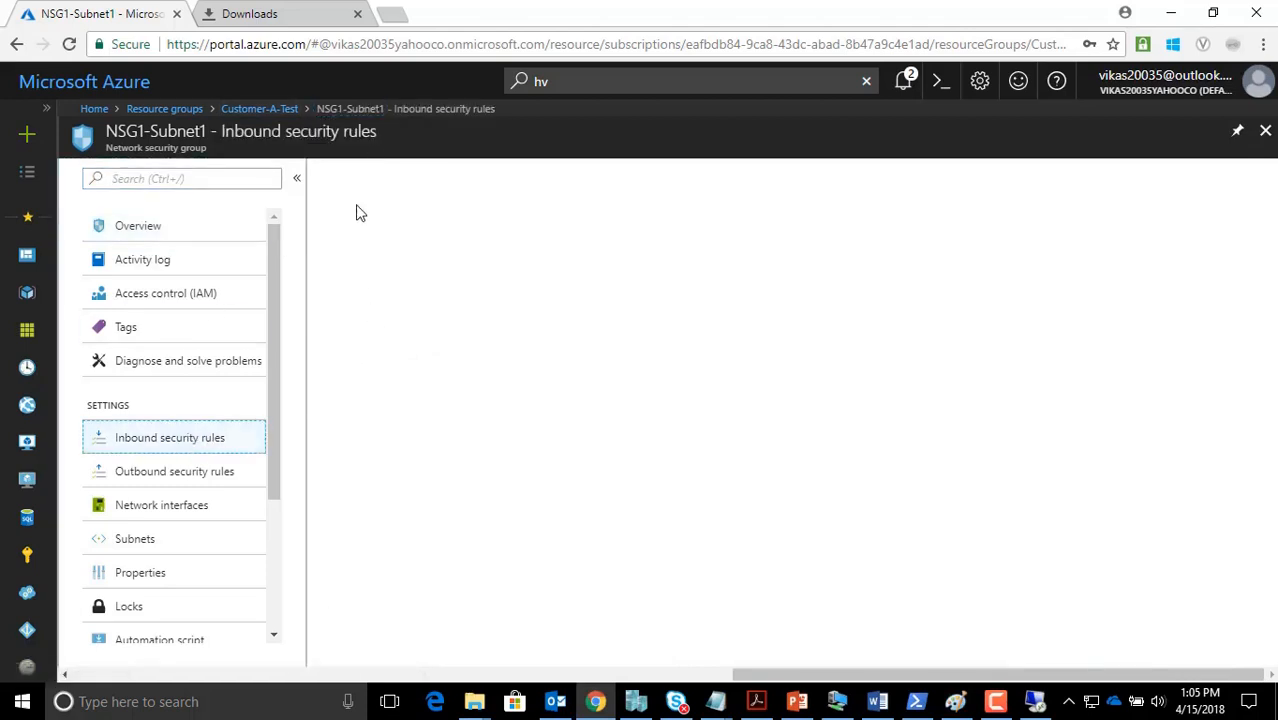
pyautogui.click(348, 175)
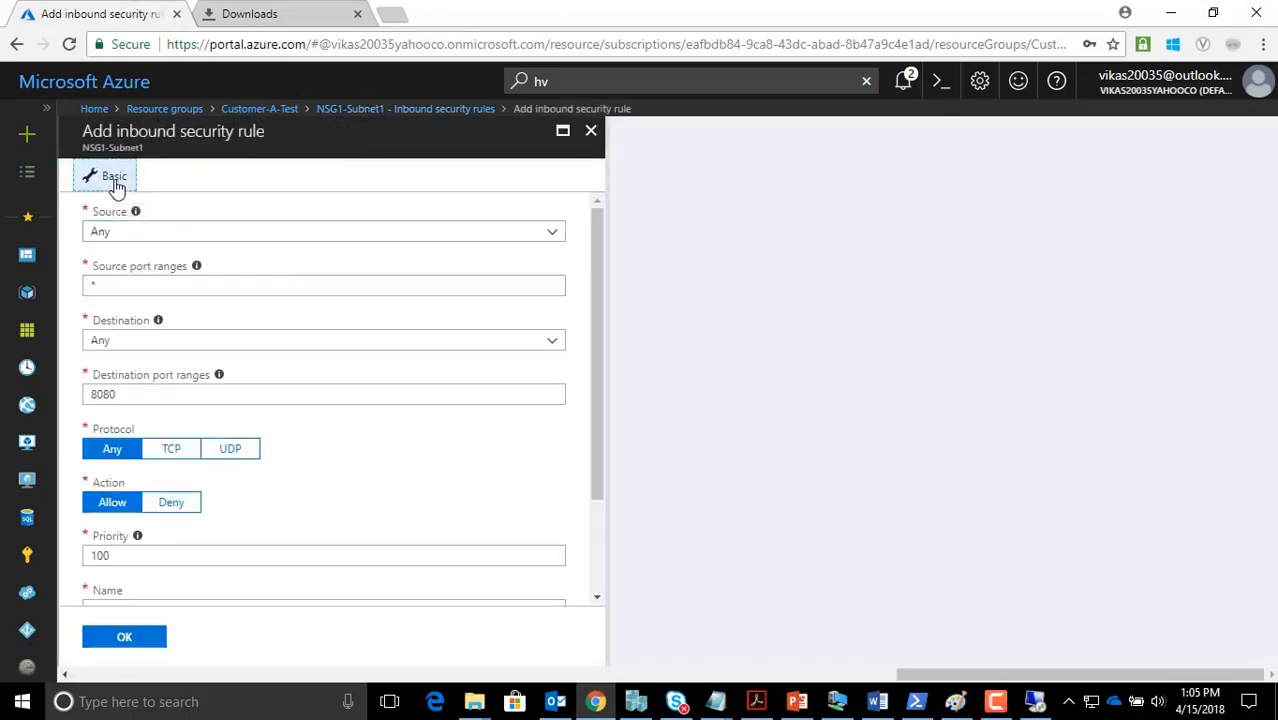
pyautogui.click(117, 188)
pyautogui.click(148, 236)
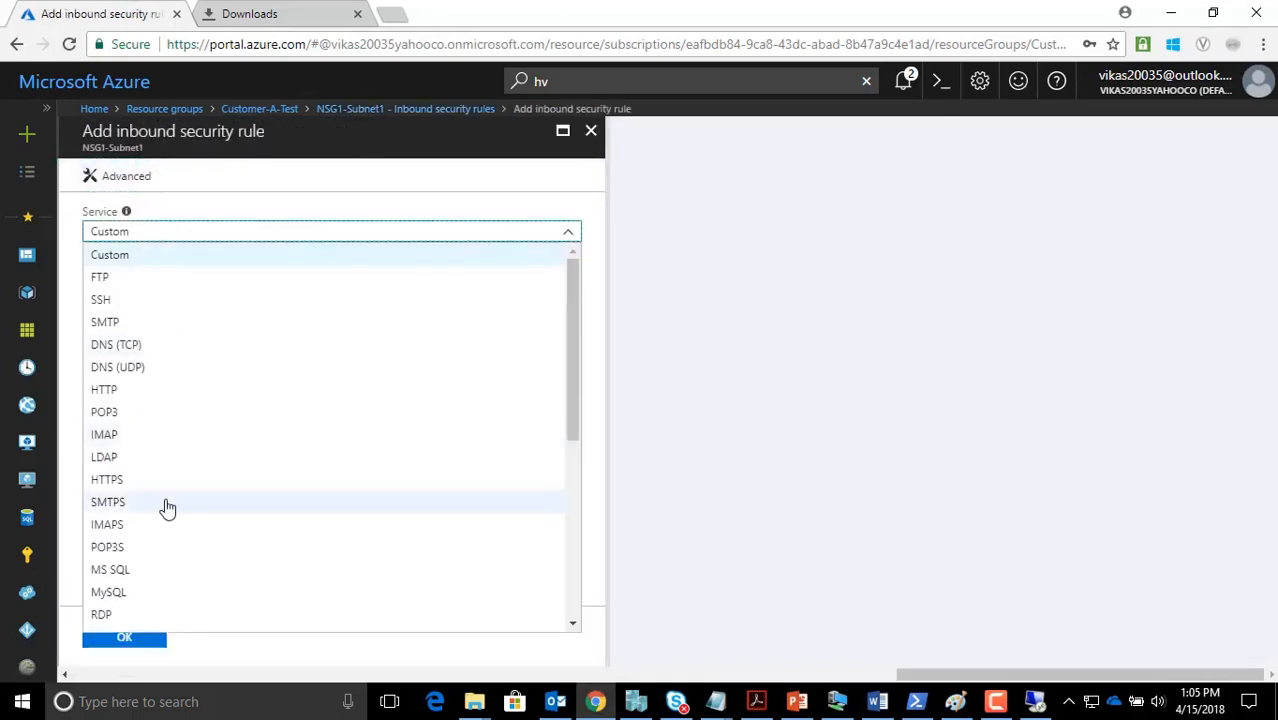
pyautogui.scroll(-1, 150, 495)
pyautogui.click(106, 520)
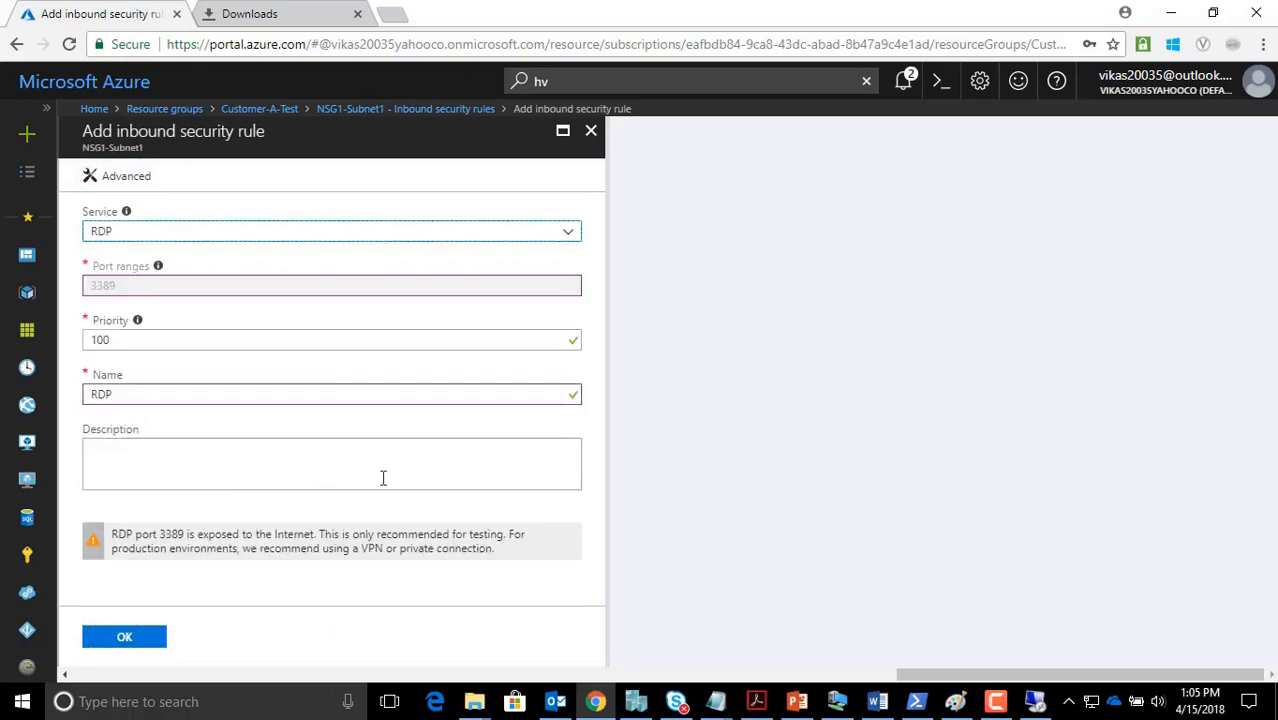
pyautogui.click(138, 640)
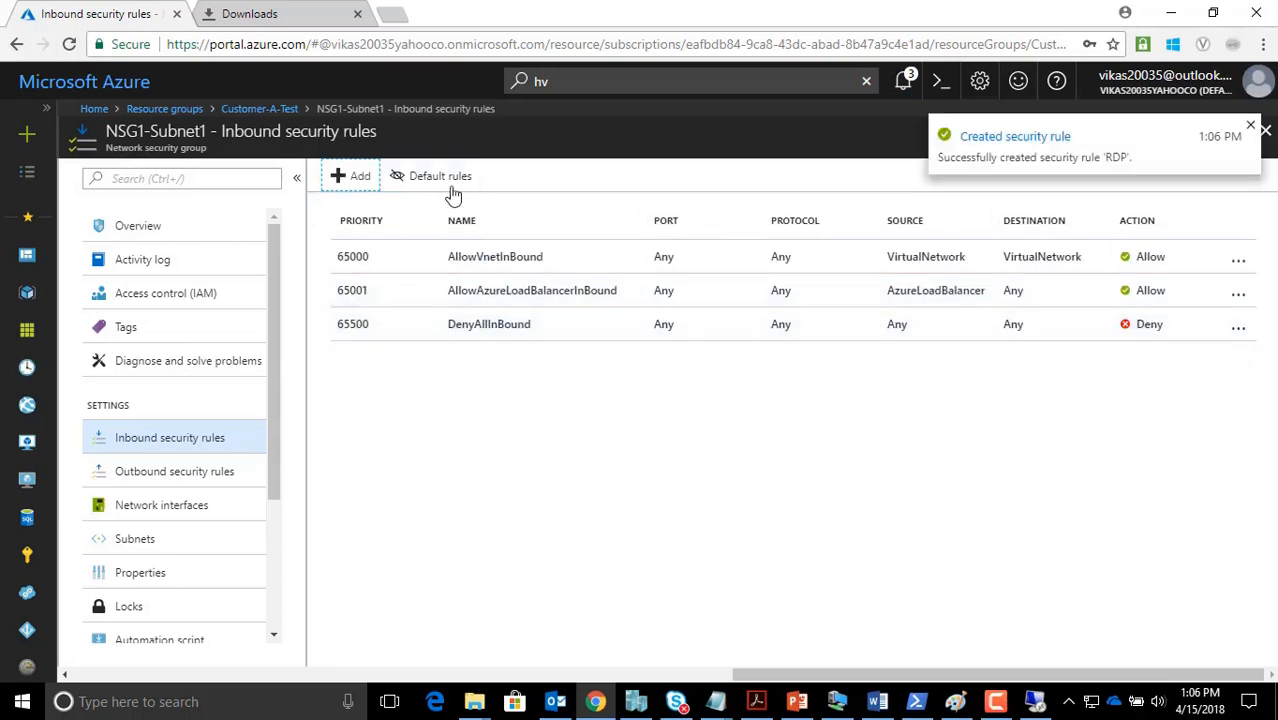
# Reload NSG1-Subnet1's inbound rules to confirm the RDP rule, then go back to Customer-A-Test
pyautogui.click(162, 476)
pyautogui.click(172, 440)
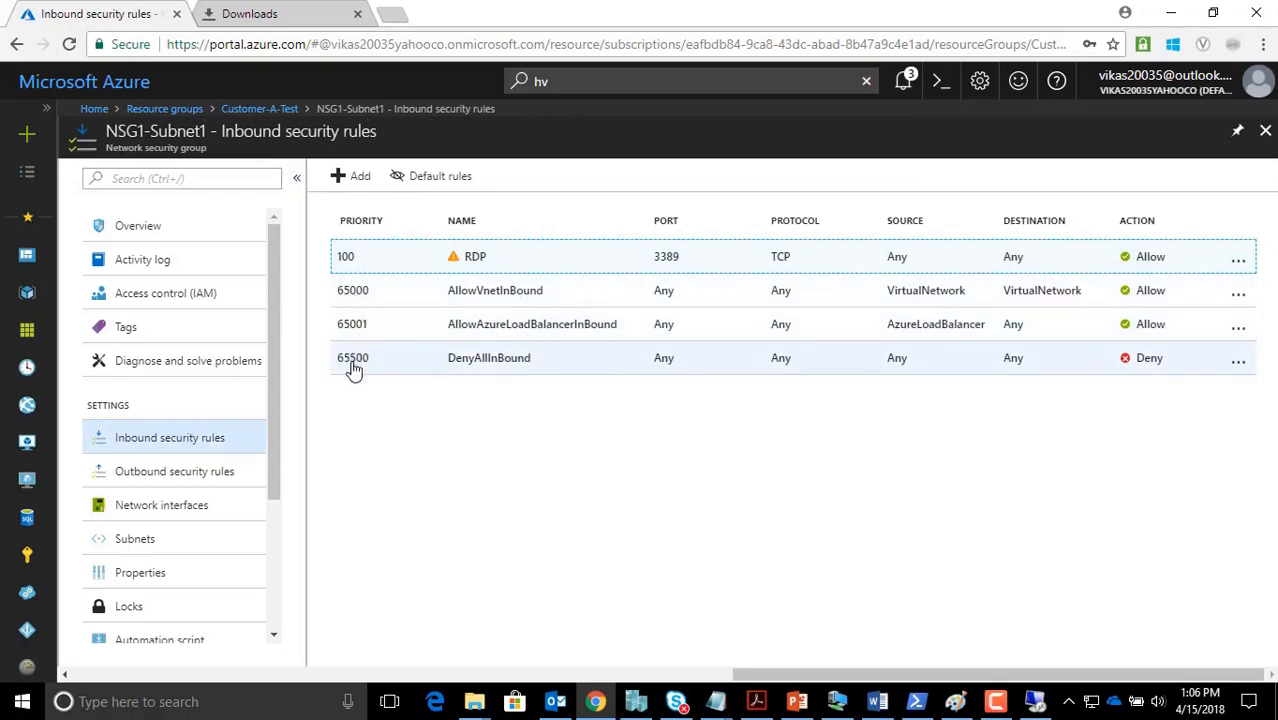
pyautogui.click(263, 110)
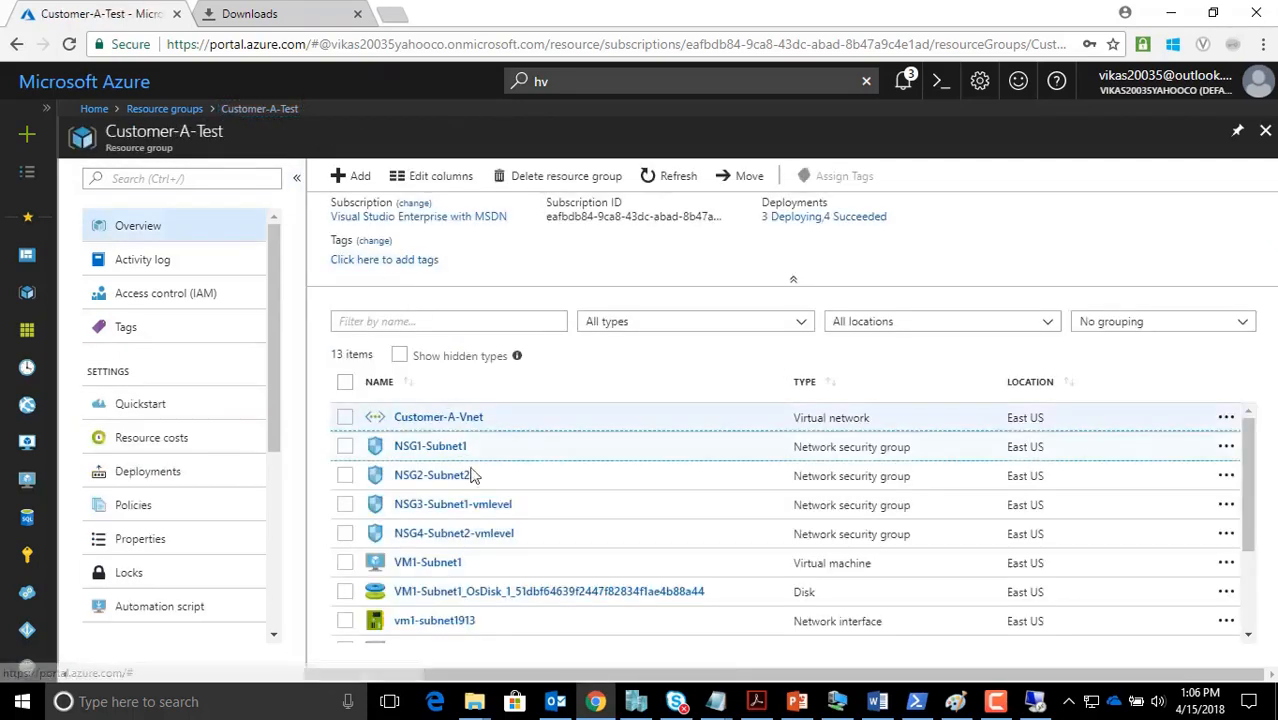
# Create an RDP service inbound rule on NSG3-Subnet1-vmlevel, allowing port 3389 at priority 100
pyautogui.click(463, 510)
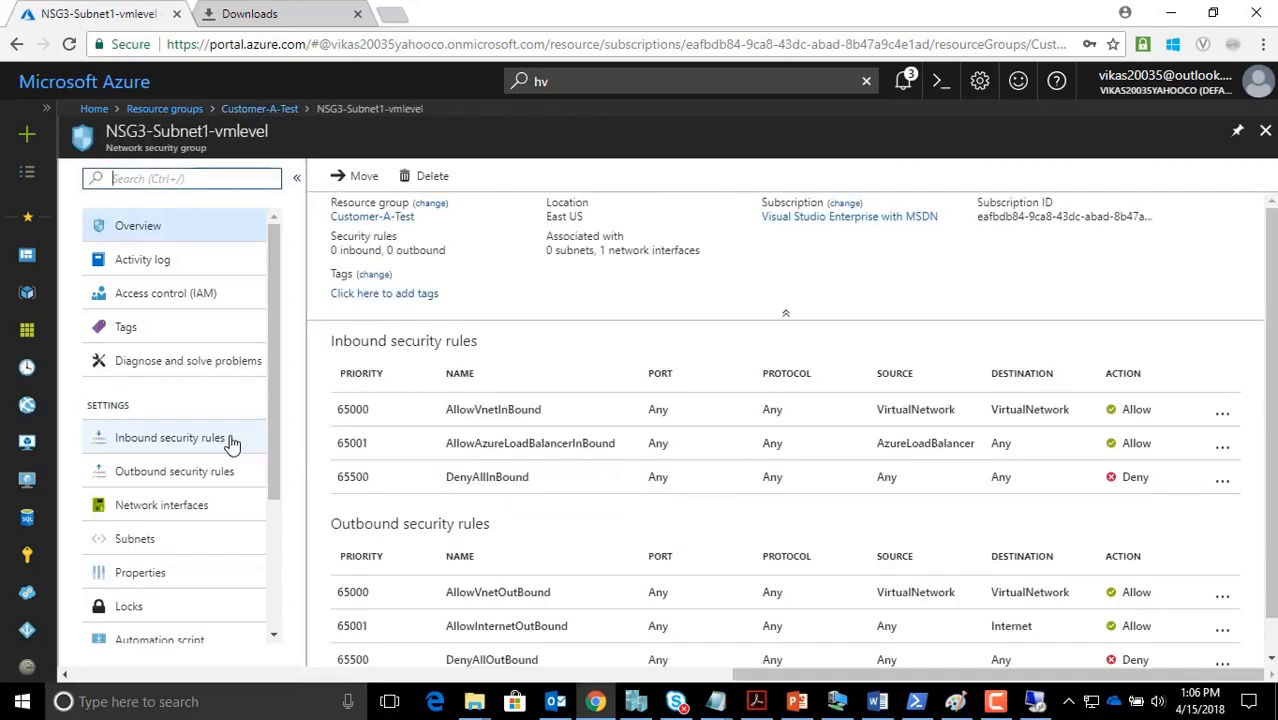
pyautogui.click(234, 442)
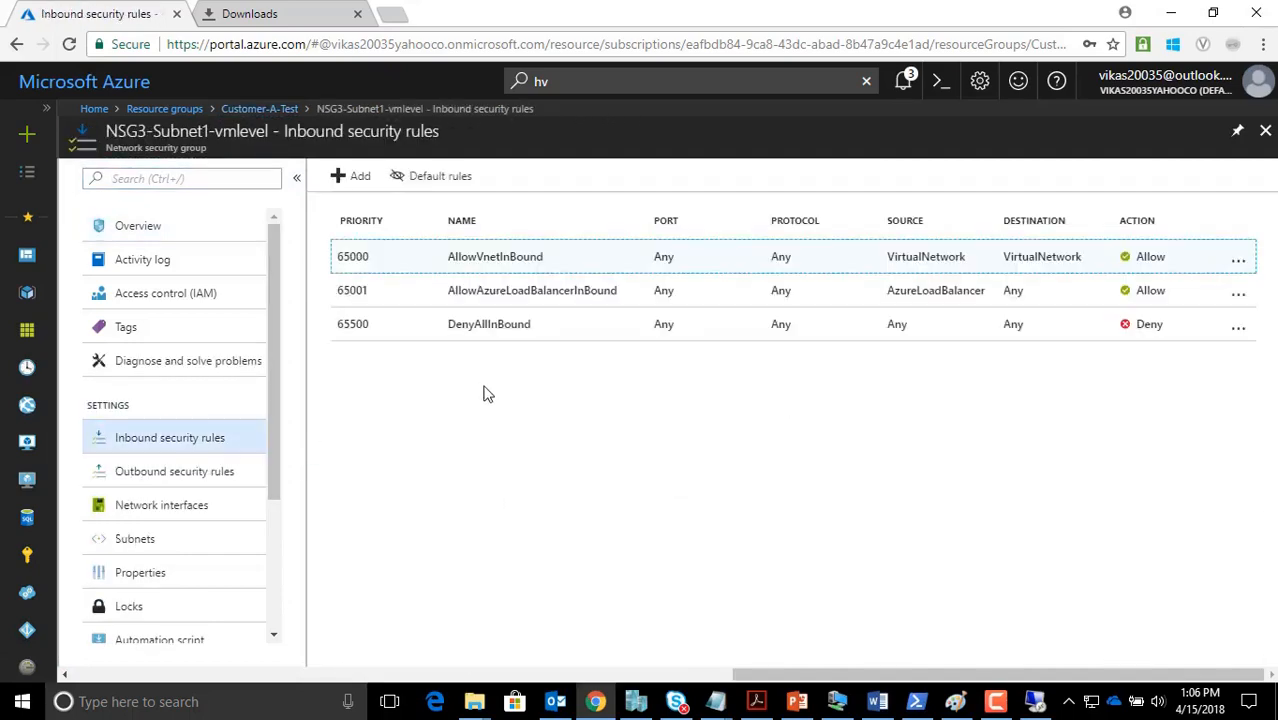
pyautogui.click(358, 180)
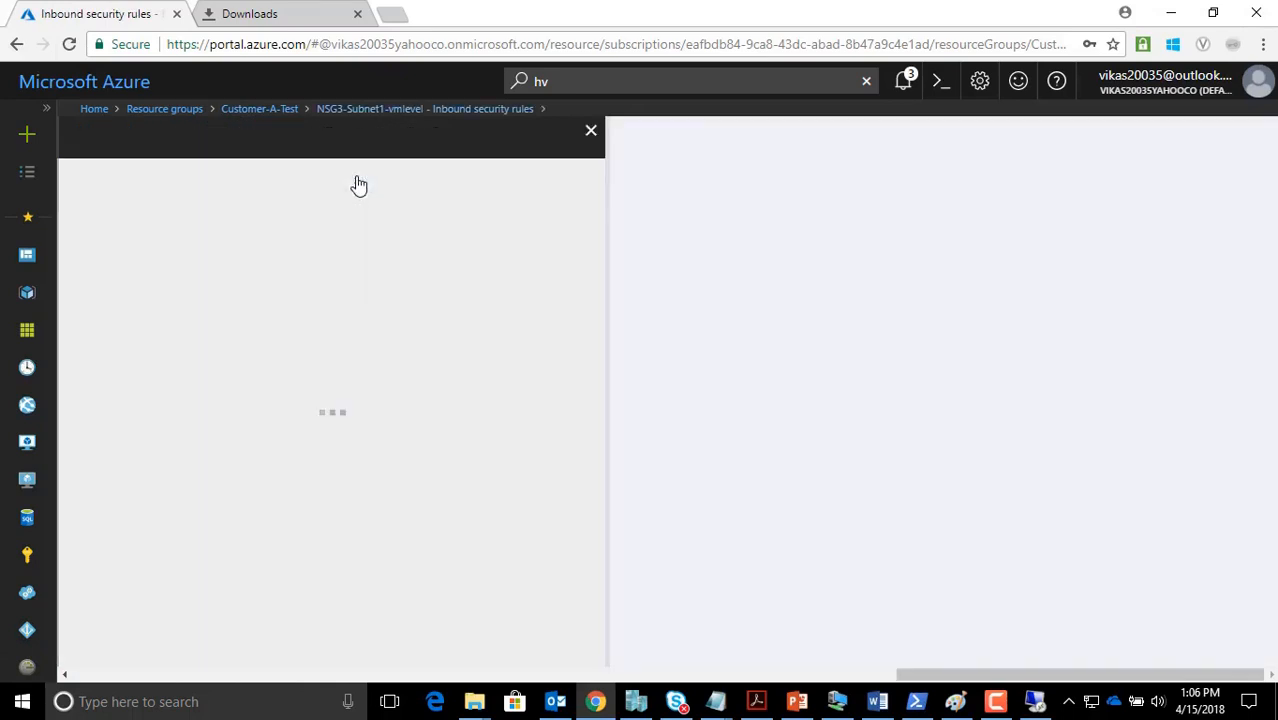
pyautogui.click(122, 191)
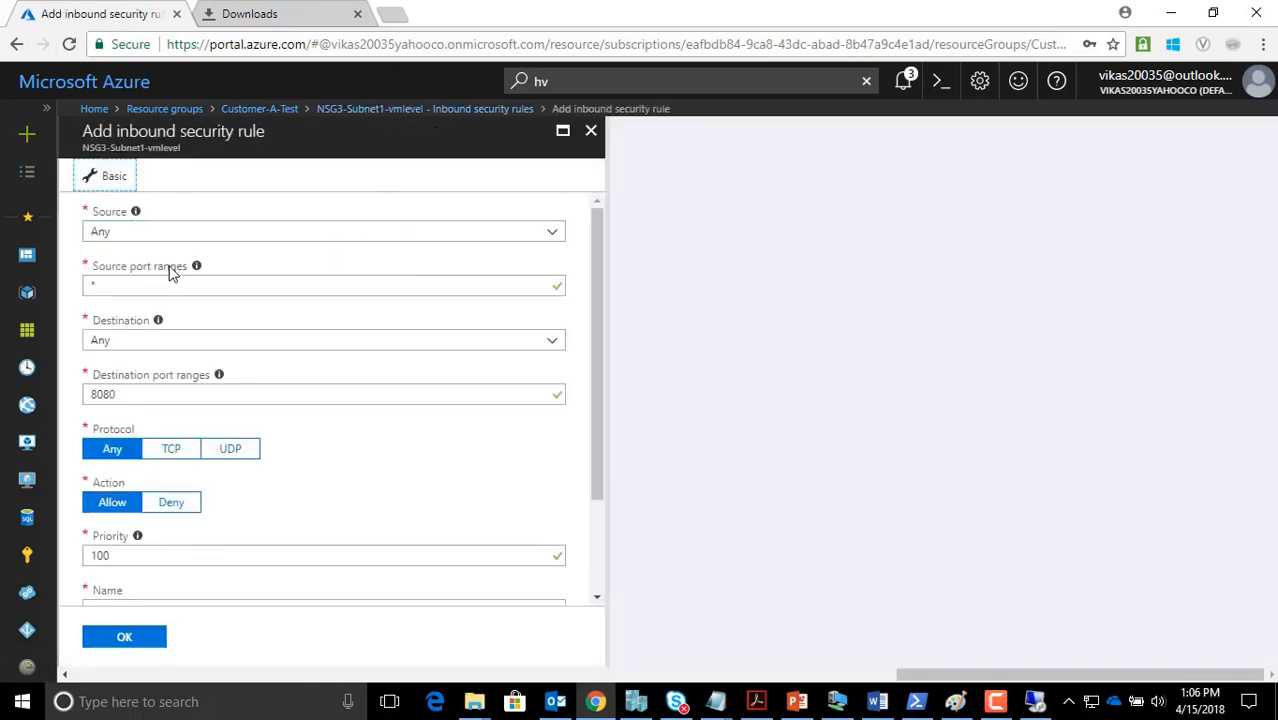
pyautogui.click(160, 234)
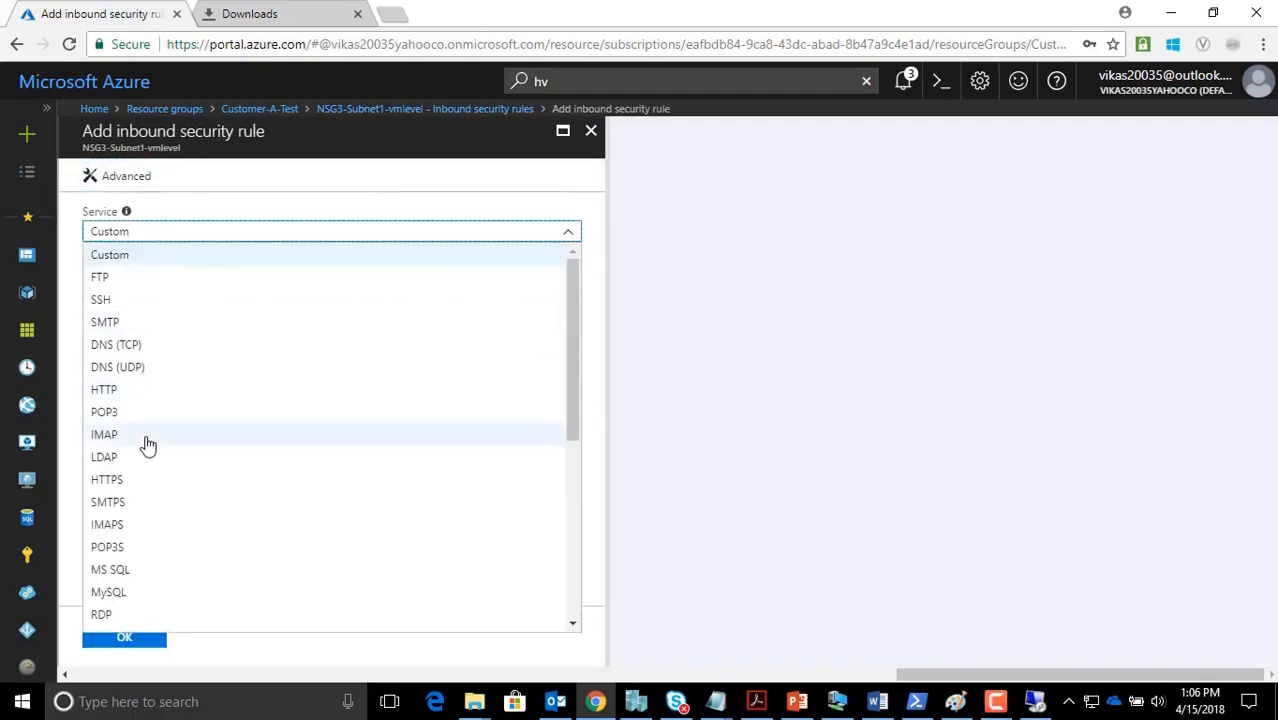
pyautogui.scroll(-2, 143, 443)
pyautogui.click(115, 430)
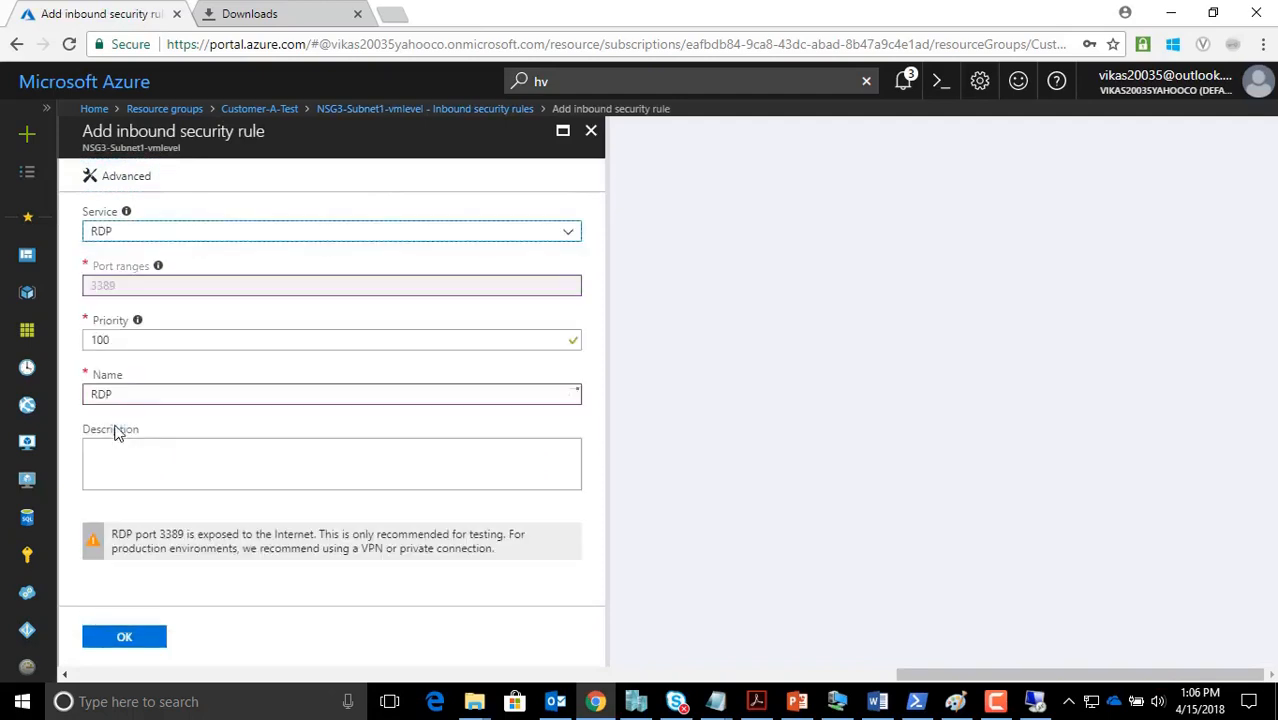
pyautogui.click(126, 638)
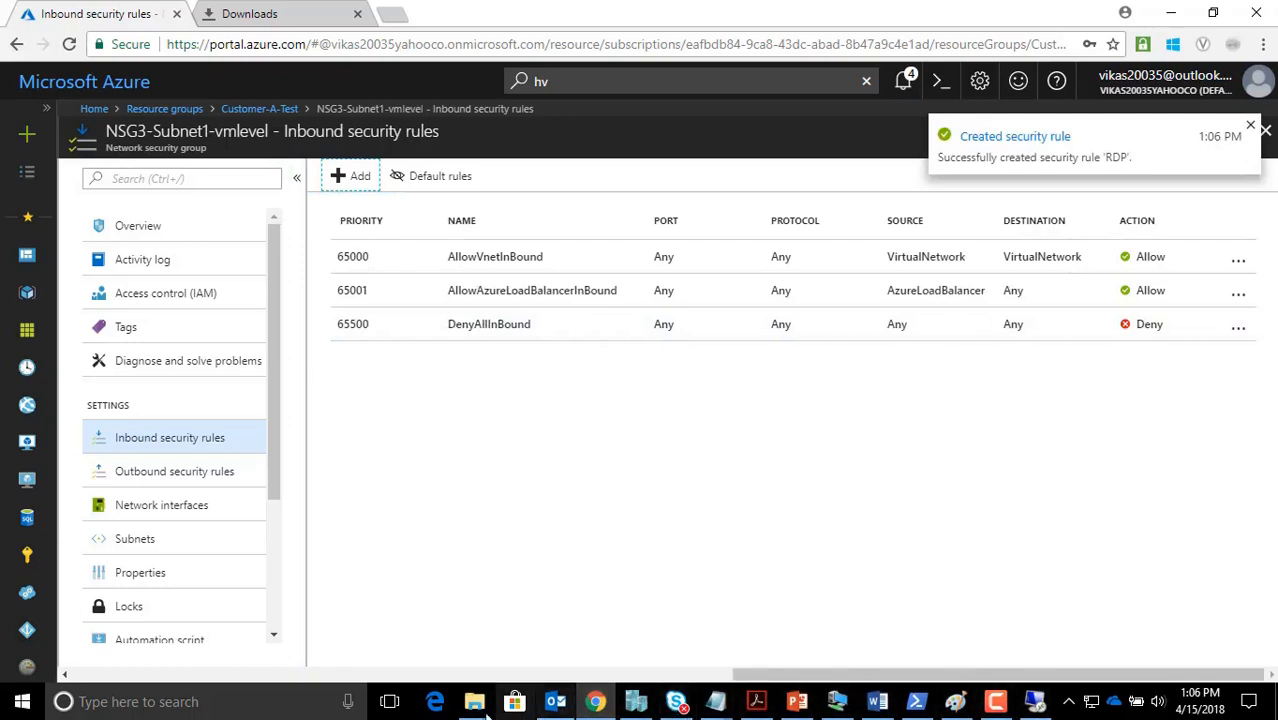
# Highlight the VM1-SUBNET1 label and its 'INTERNET IS ALLOWED' requirement in the notes
pyautogui.moveTo(733, 708)
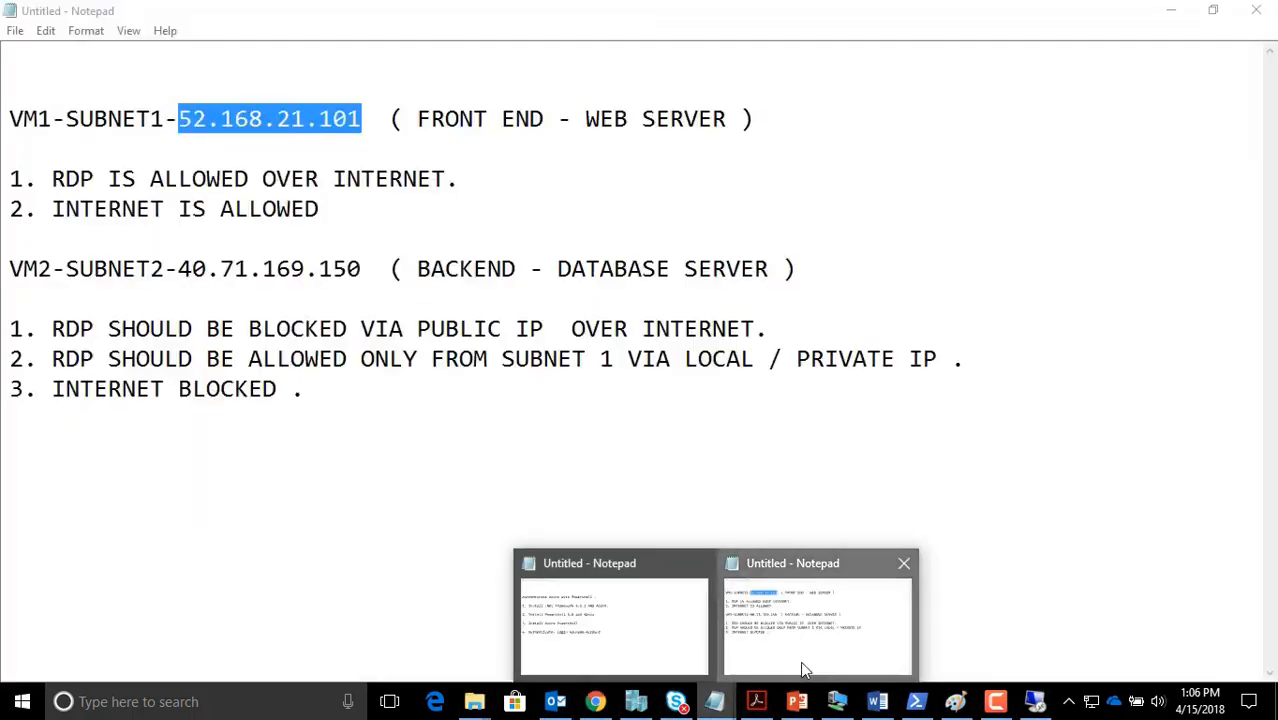
pyautogui.click(800, 661)
pyautogui.moveTo(9, 118); pyautogui.dragTo(165, 118)
pyautogui.moveTo(64, 208); pyautogui.dragTo(337, 216)
# Confirm NSG3-Subnet1-vmlevel's outbound rules keep the default AllowInternetOutBound rule
pyautogui.click(595, 701)
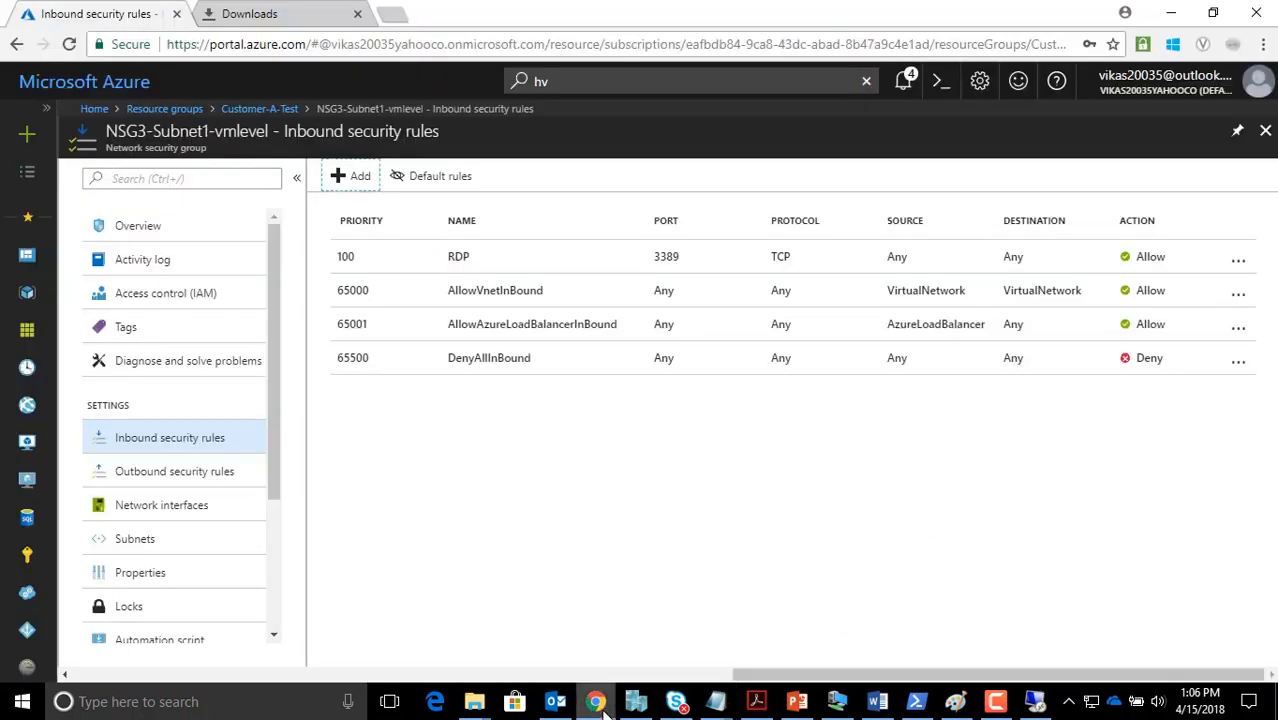
pyautogui.click(228, 471)
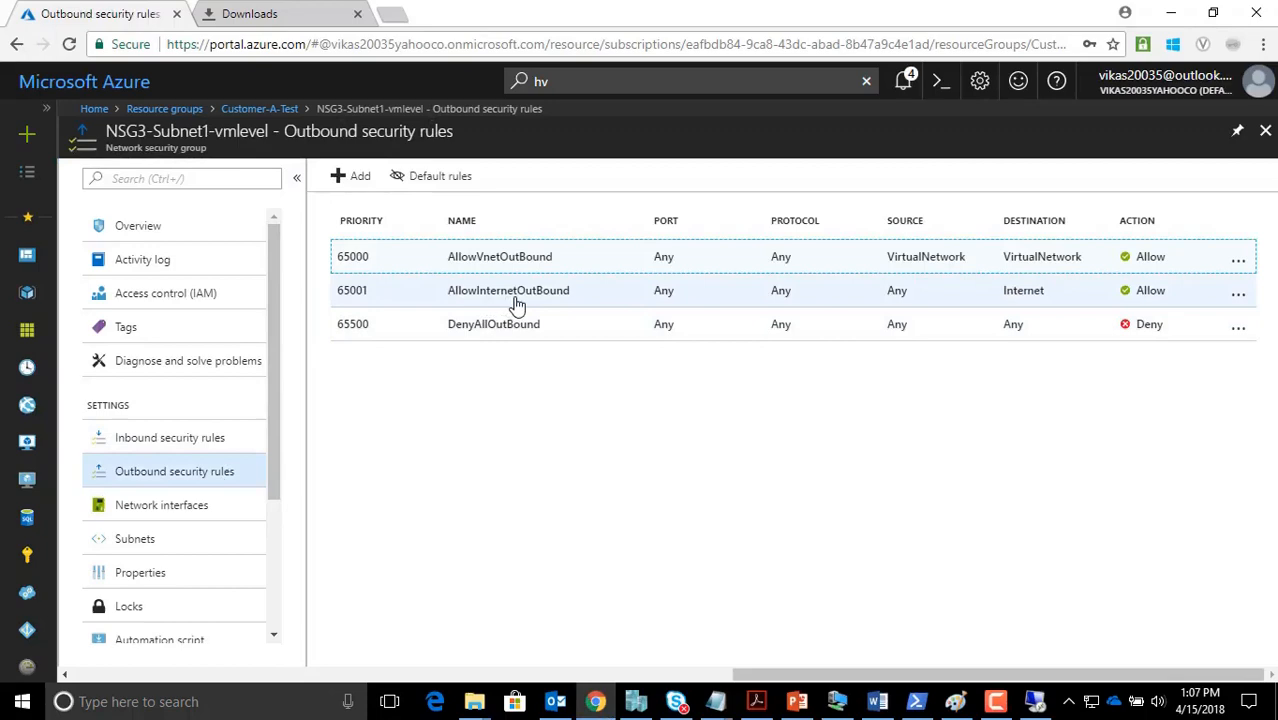
pyautogui.click(742, 706)
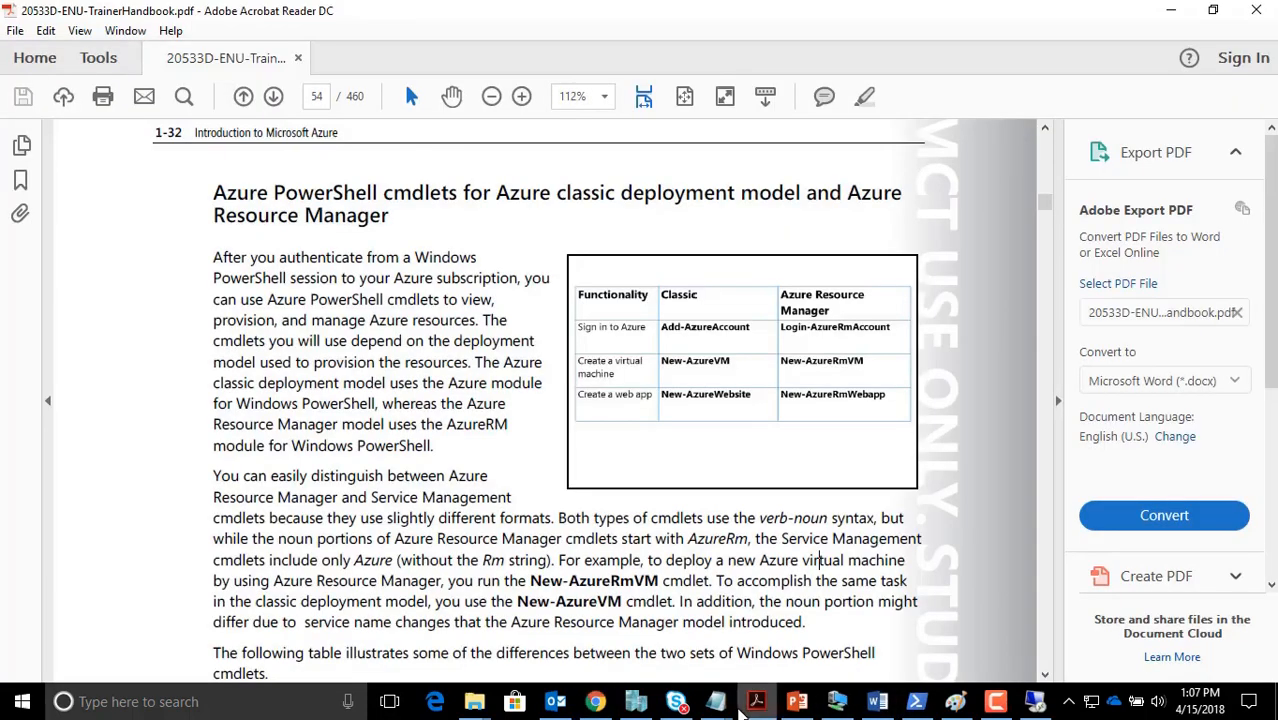
pyautogui.click(1171, 10)
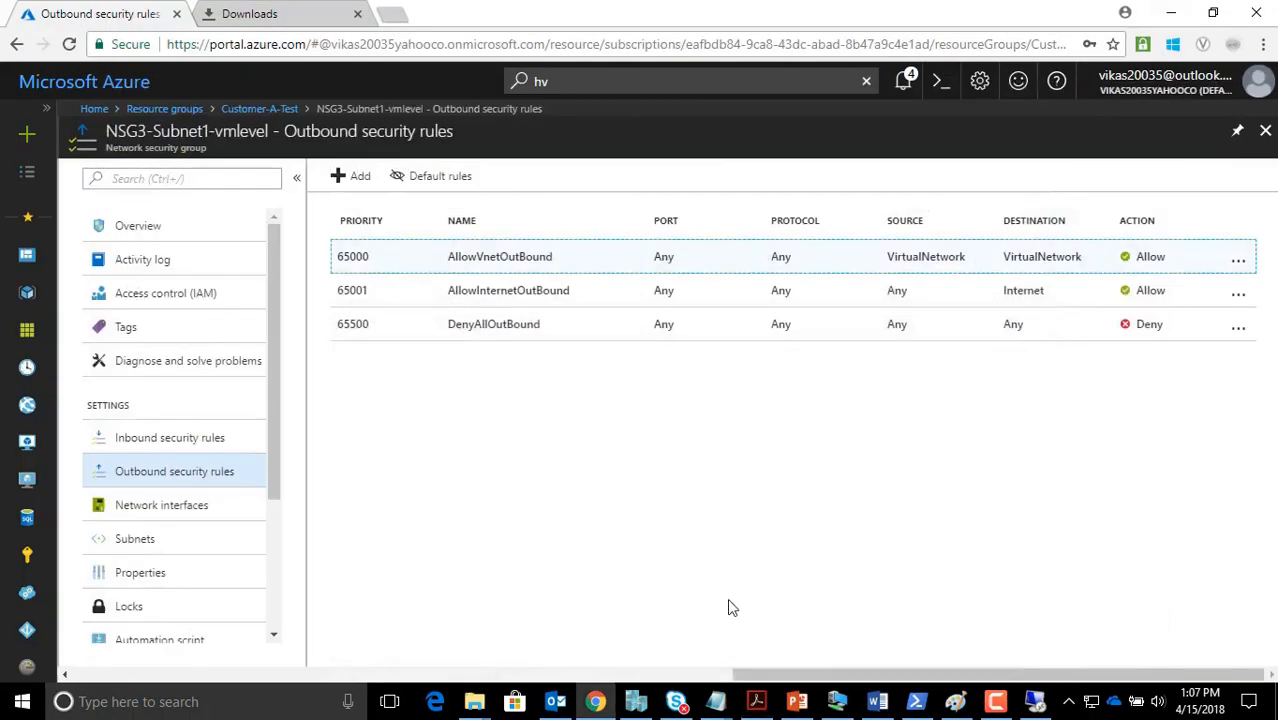
# Copy VM1's public IP 52.168.21.101 from the notes and connect to it with mstsc
pyautogui.moveTo(716, 701)
pyautogui.click(785, 640)
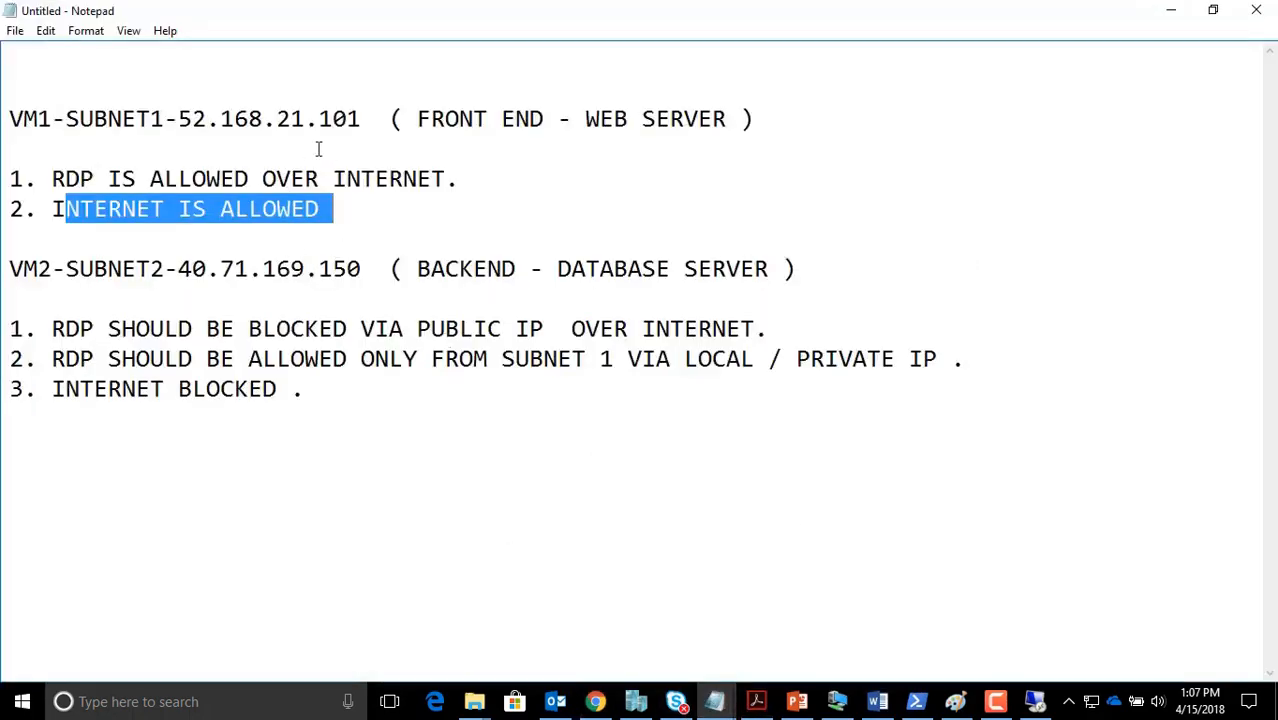
pyautogui.moveTo(372, 119); pyautogui.dragTo(183, 121)
pyautogui.hotkey('ctrl', 'c')
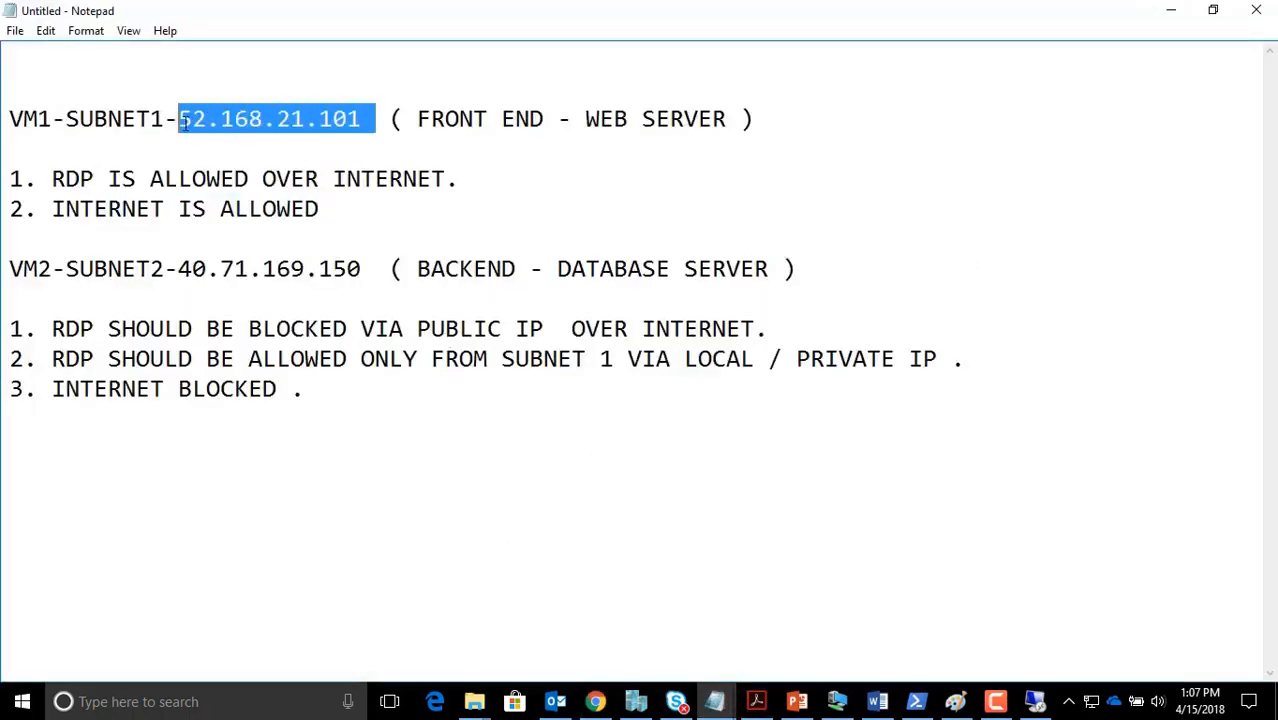
pyautogui.press('super+r')
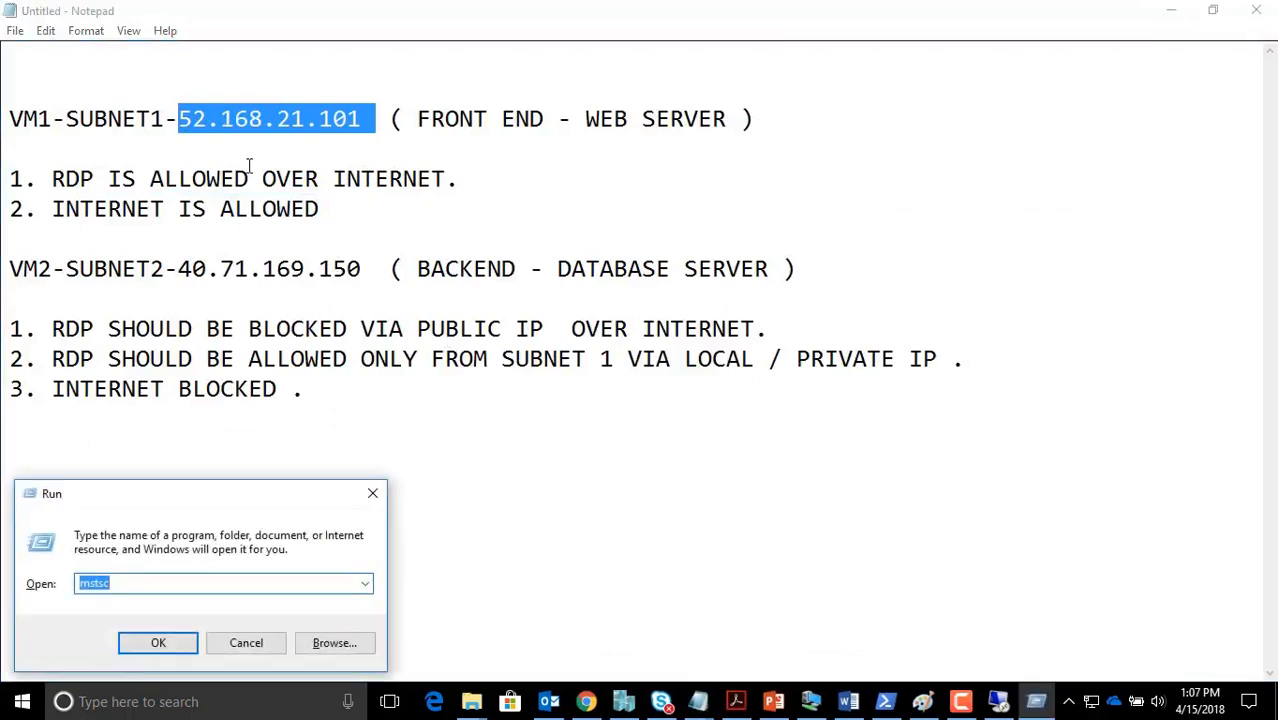
pyautogui.press('Return')
pyautogui.hotkey('ctrl', 'v')
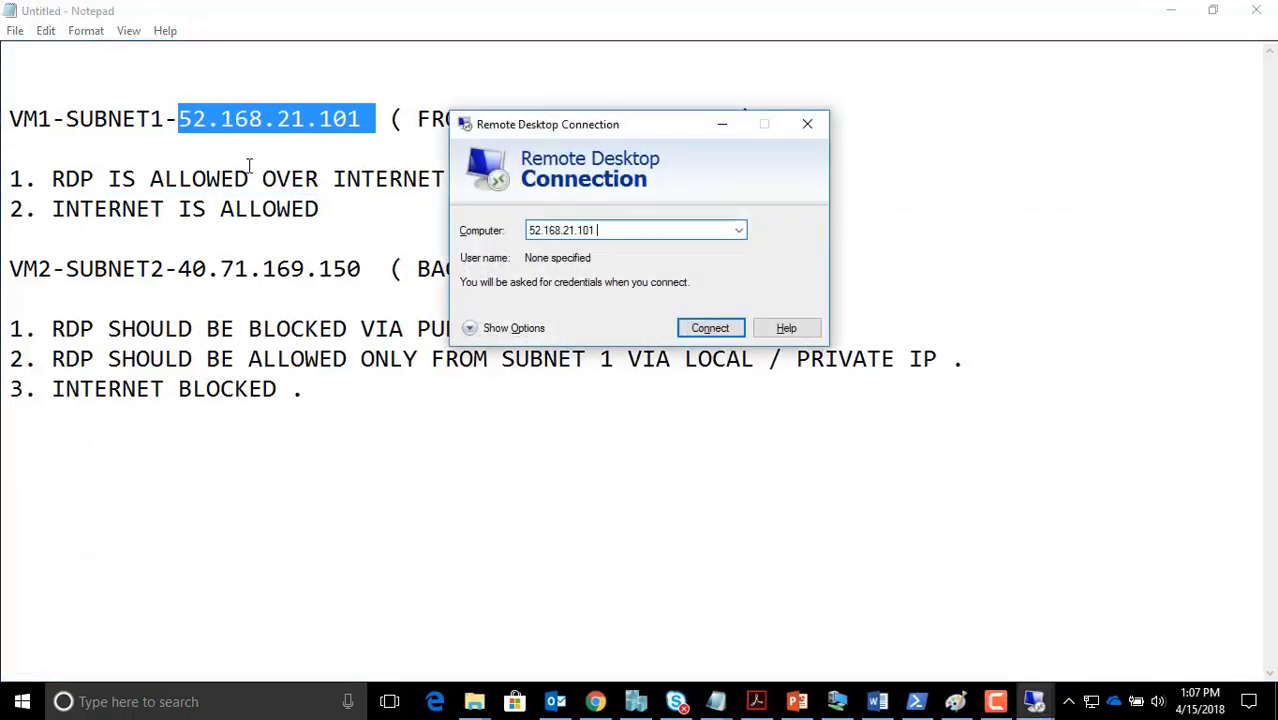
pyautogui.press('Return')
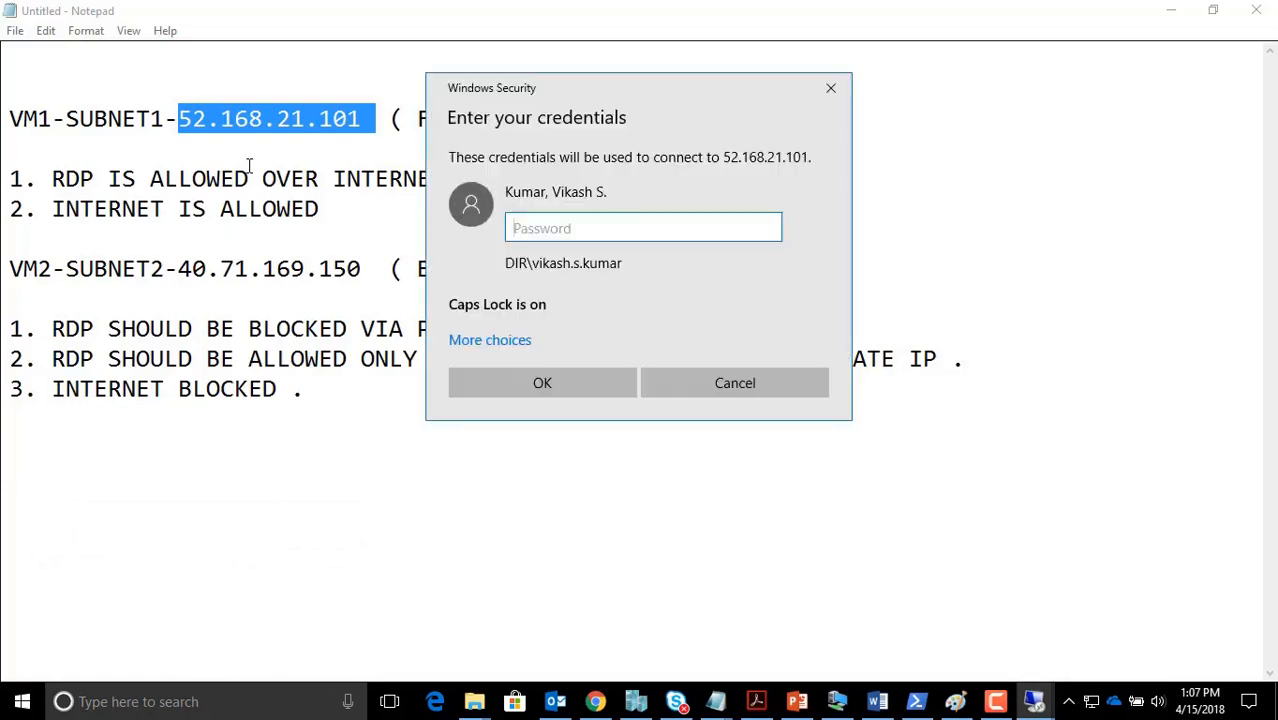
# Sign in with a different account, entering the VM's admin username and password
pyautogui.click(512, 345)
pyautogui.click(528, 406)
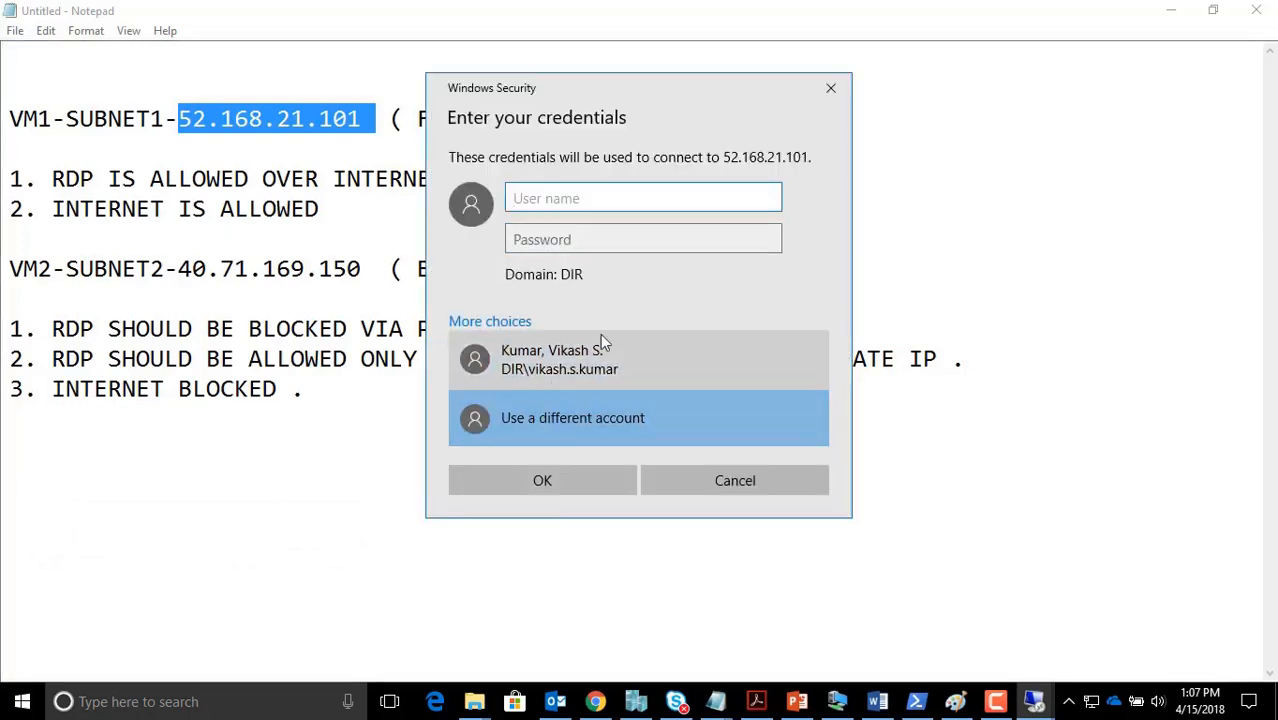
pyautogui.write('kumar')
pyautogui.press('Tab')
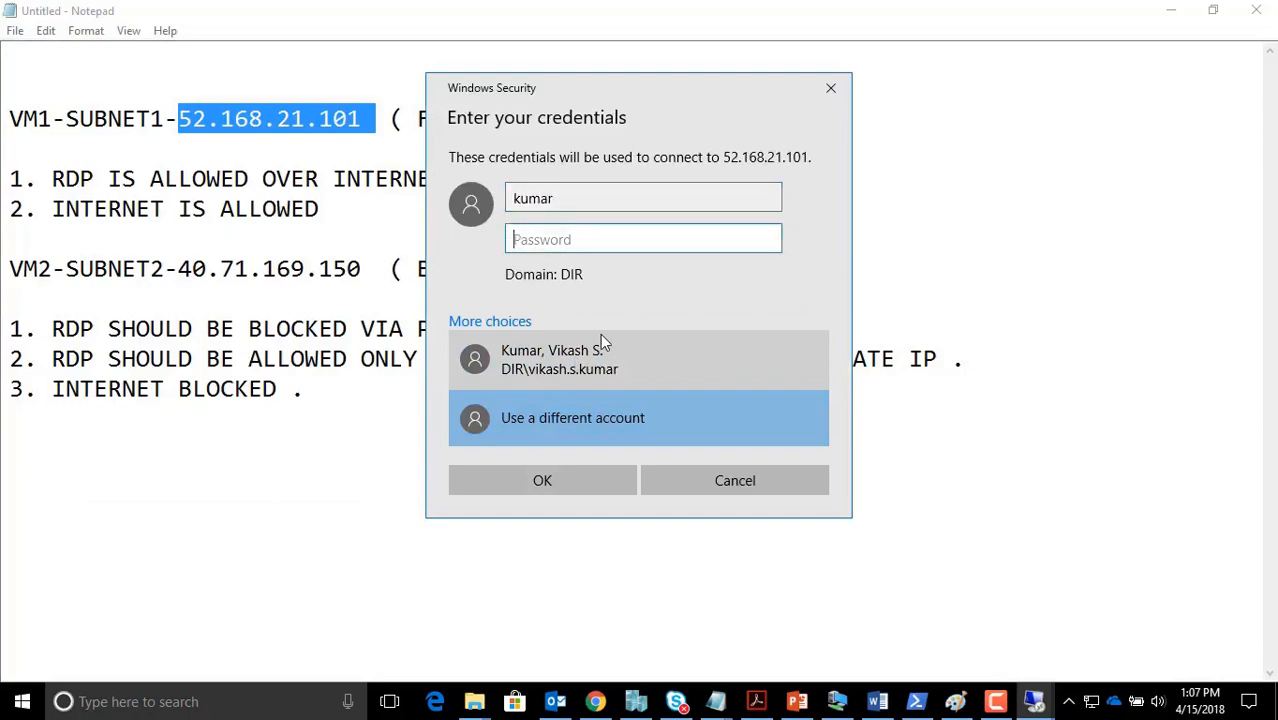
pyautogui.write('********')
pyautogui.press('capslock')
pyautogui.write('******')
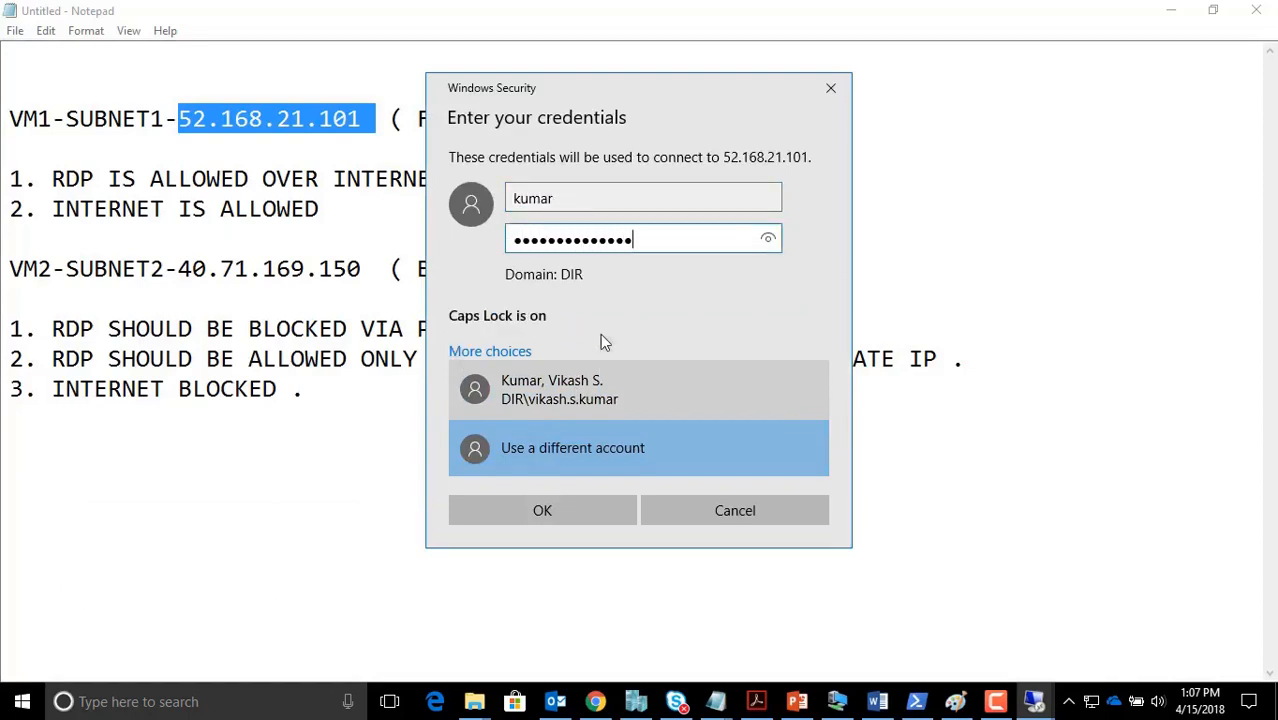
pyautogui.write('*')
pyautogui.press('Return')
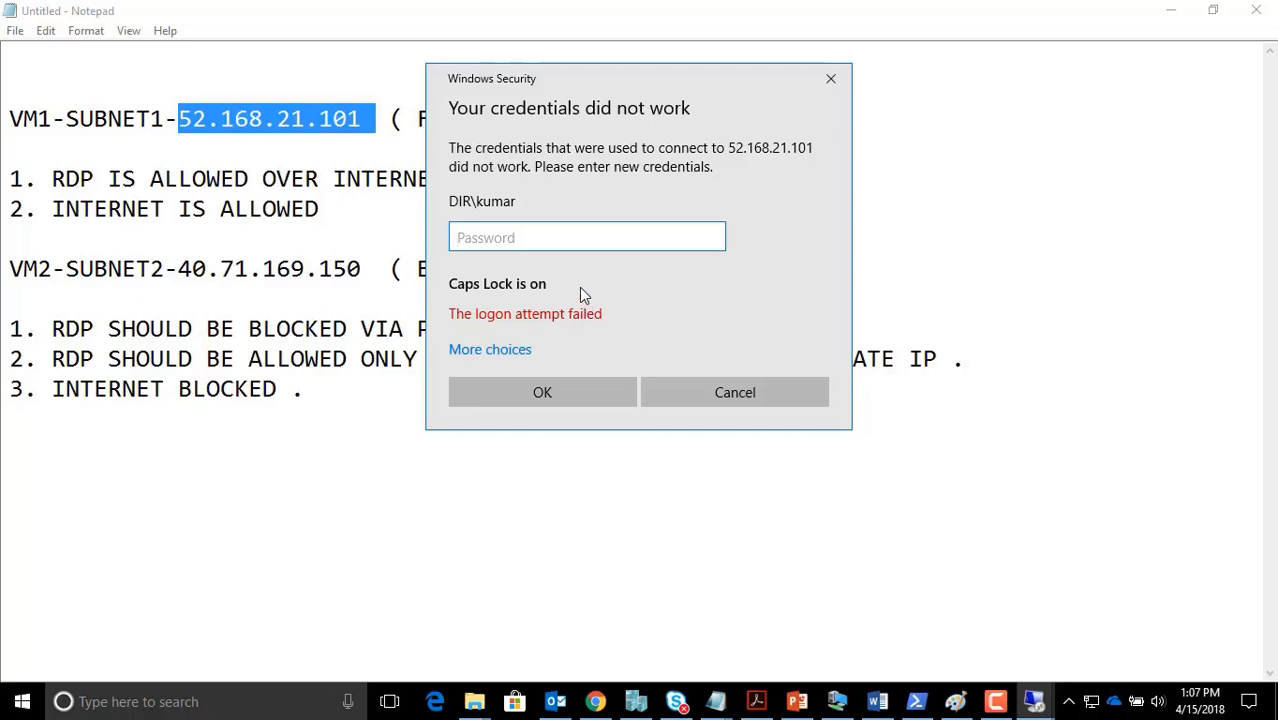
# Retype the corrected password and accept the certificate warning to continue connecting
pyautogui.press('capslock')
pyautogui.write('********')
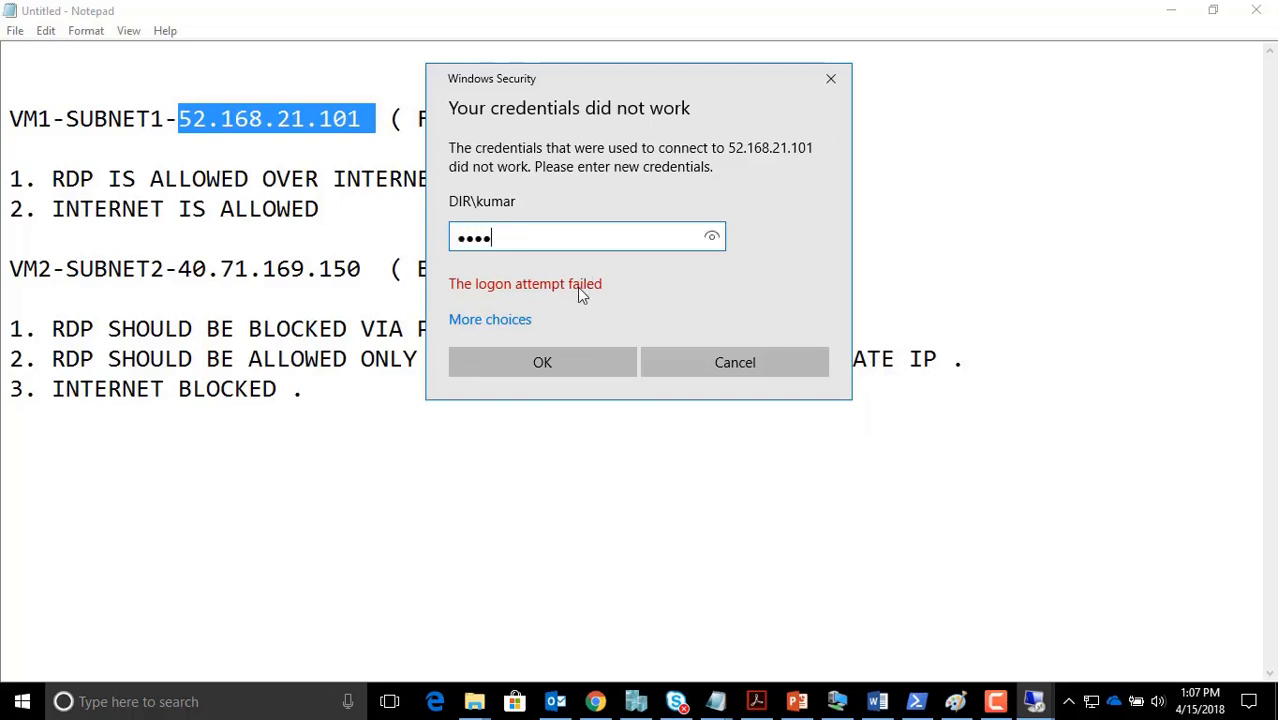
pyautogui.press('capslock')
pyautogui.write('*******')
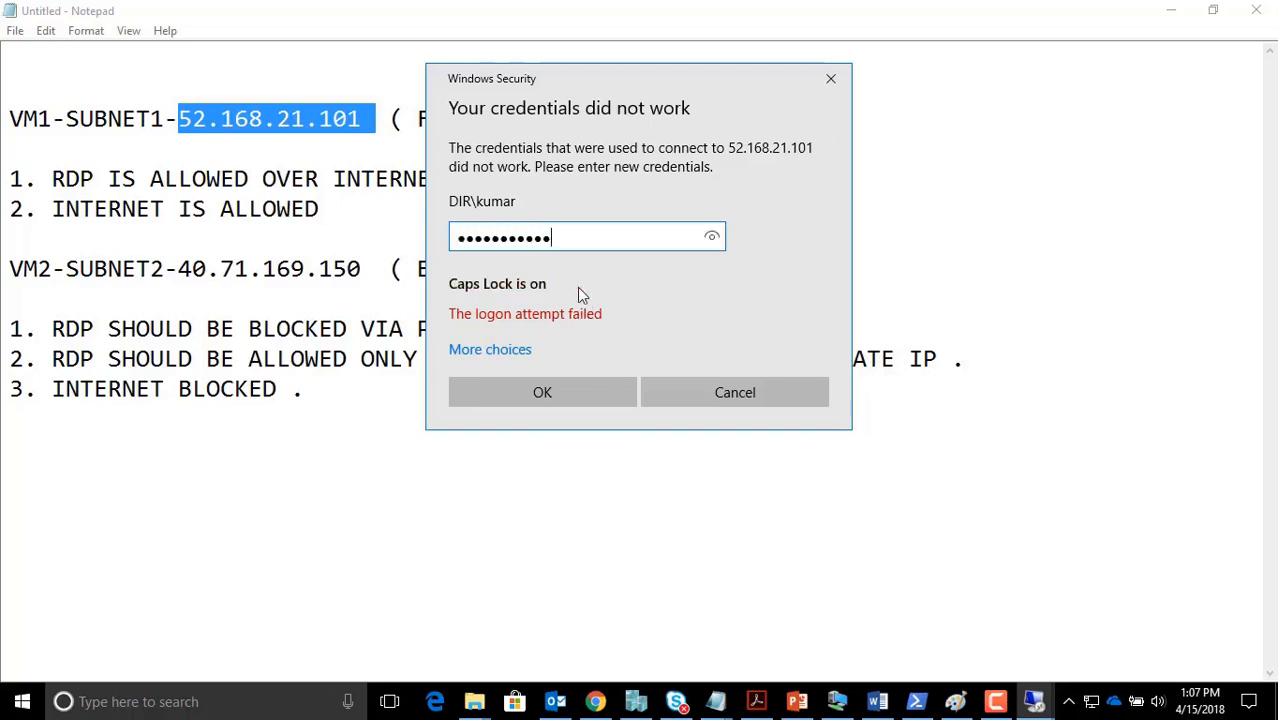
pyautogui.write('*')
pyautogui.press('Return')
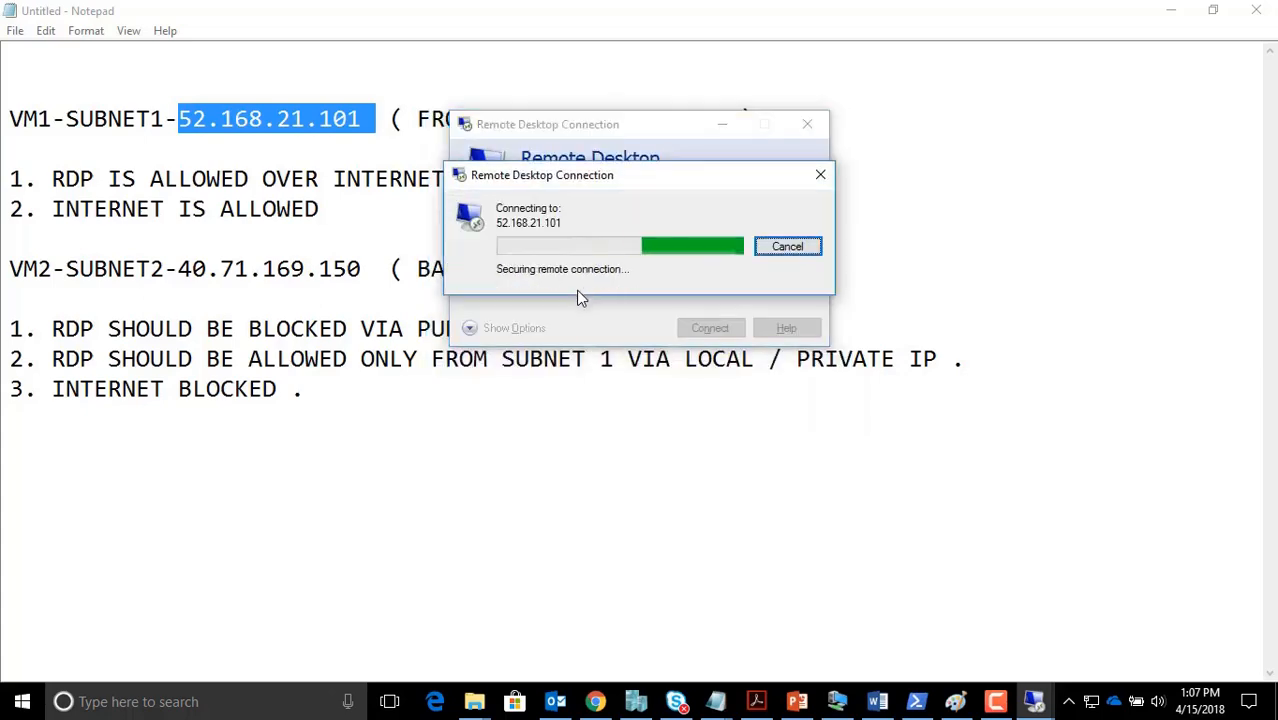
pyautogui.click(699, 393)
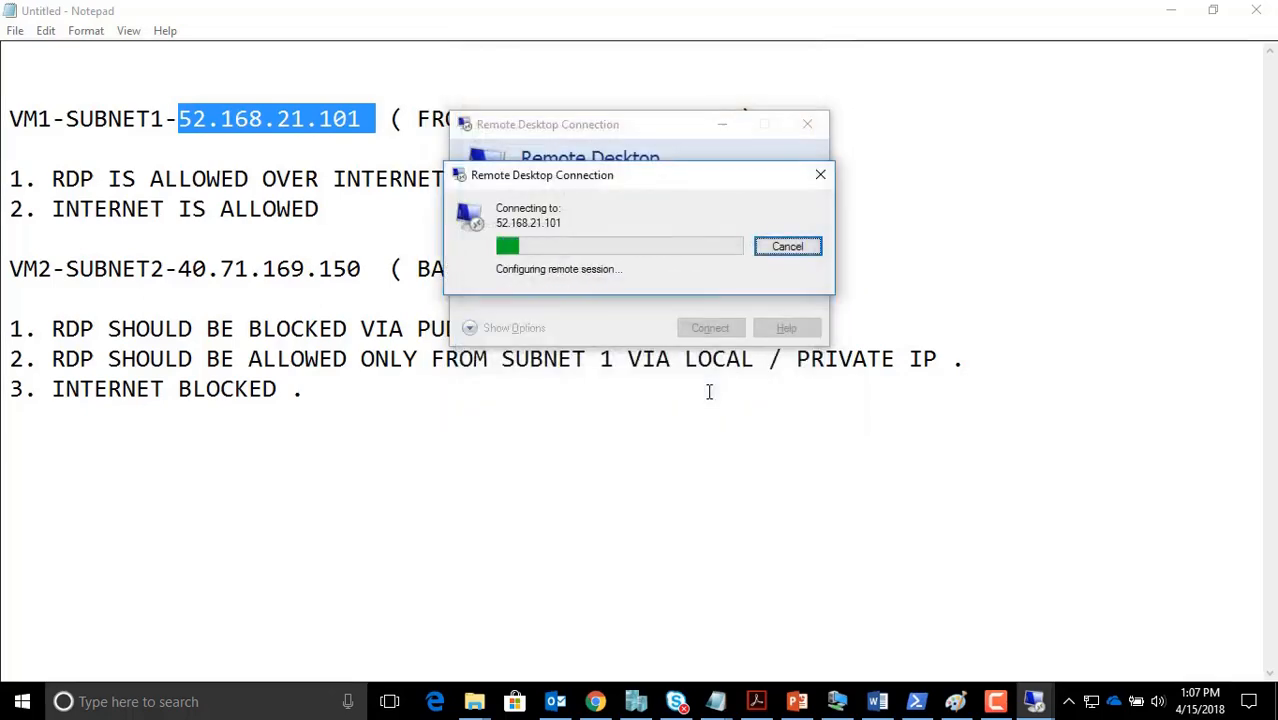
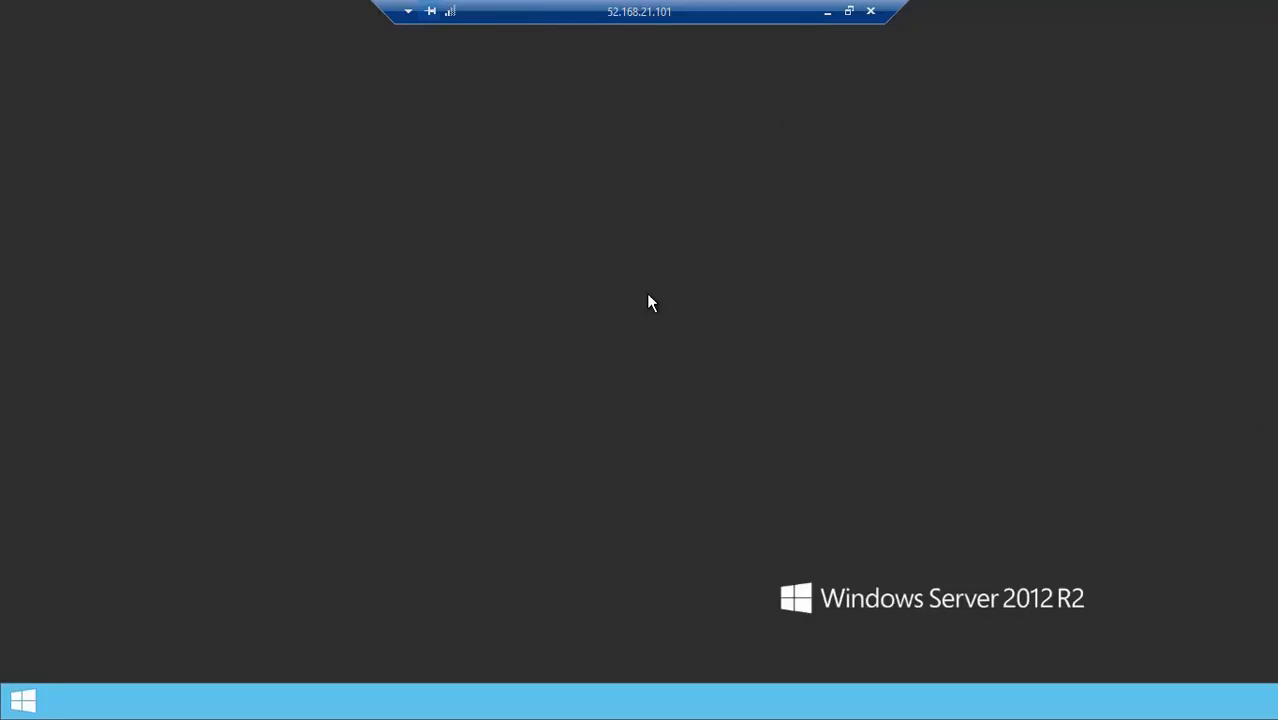
# Launch Internet Explorer from the remote server's Start screen and maximize its window
pyautogui.press('super')
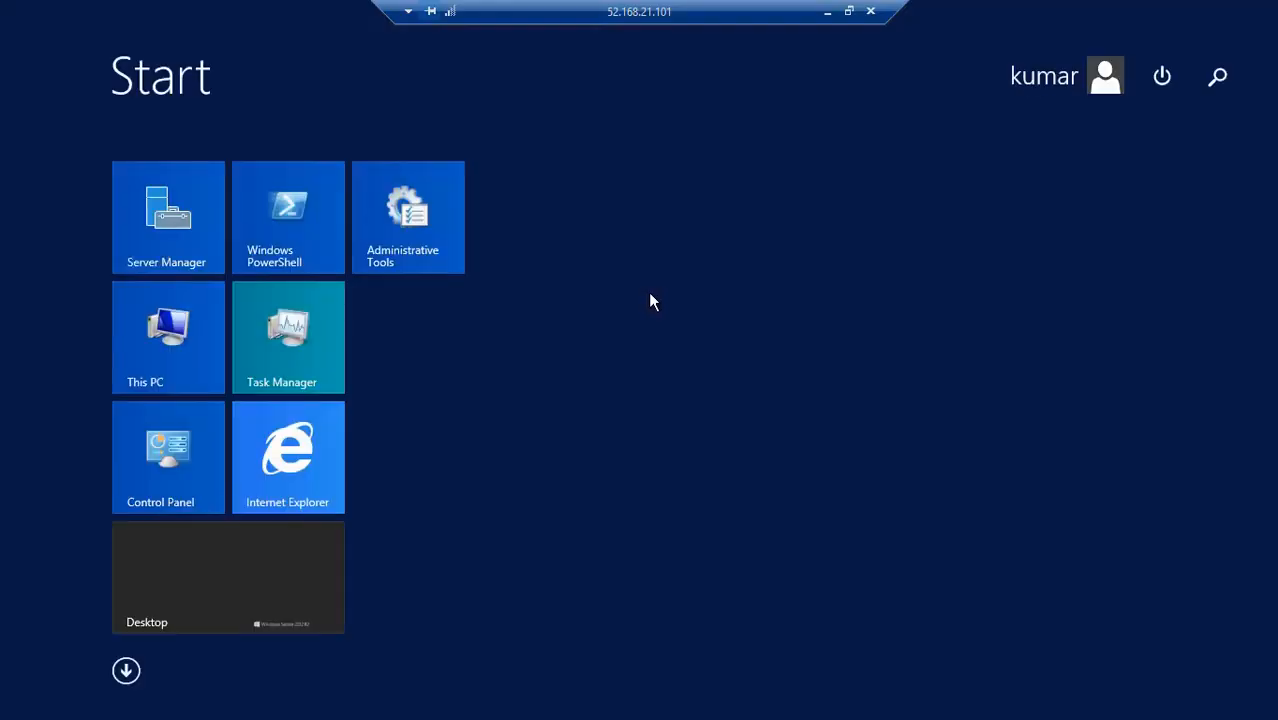
pyautogui.click(295, 458)
pyautogui.click(306, 470)
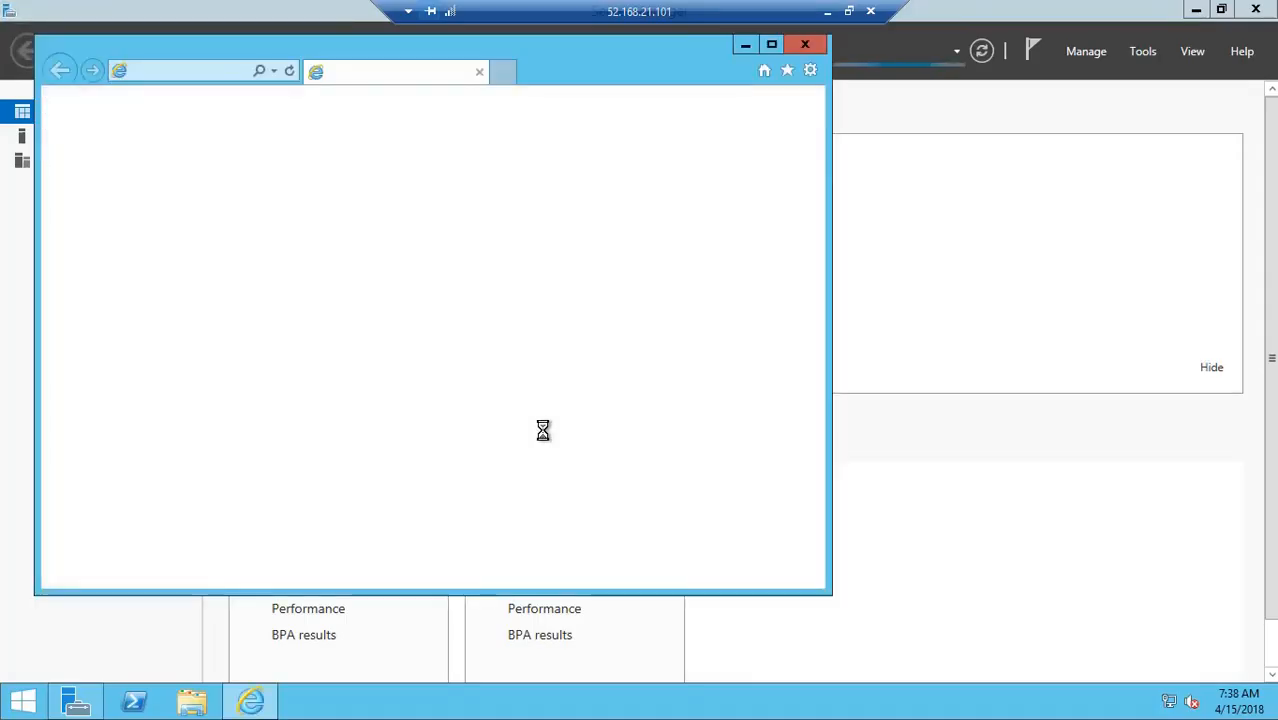
pyautogui.click(771, 46)
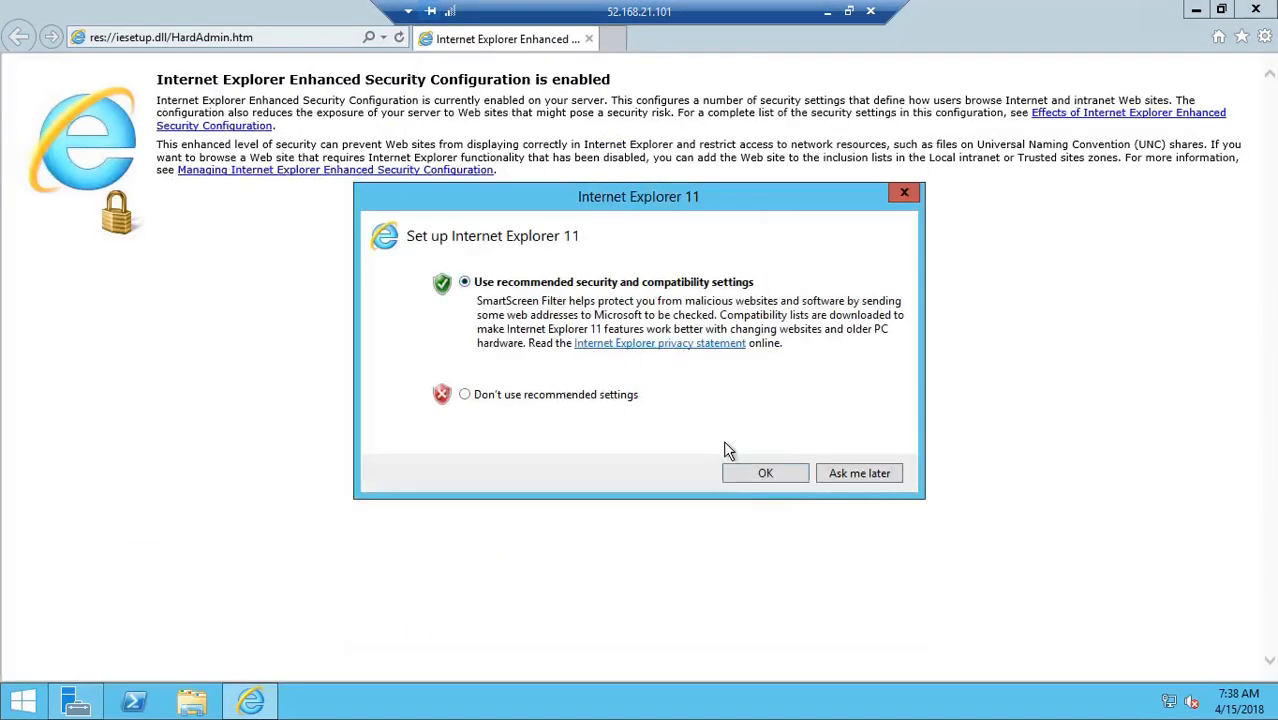
# Accept IE's recommended settings and load google.com, dismissing the security prompts
pyautogui.click(762, 473)
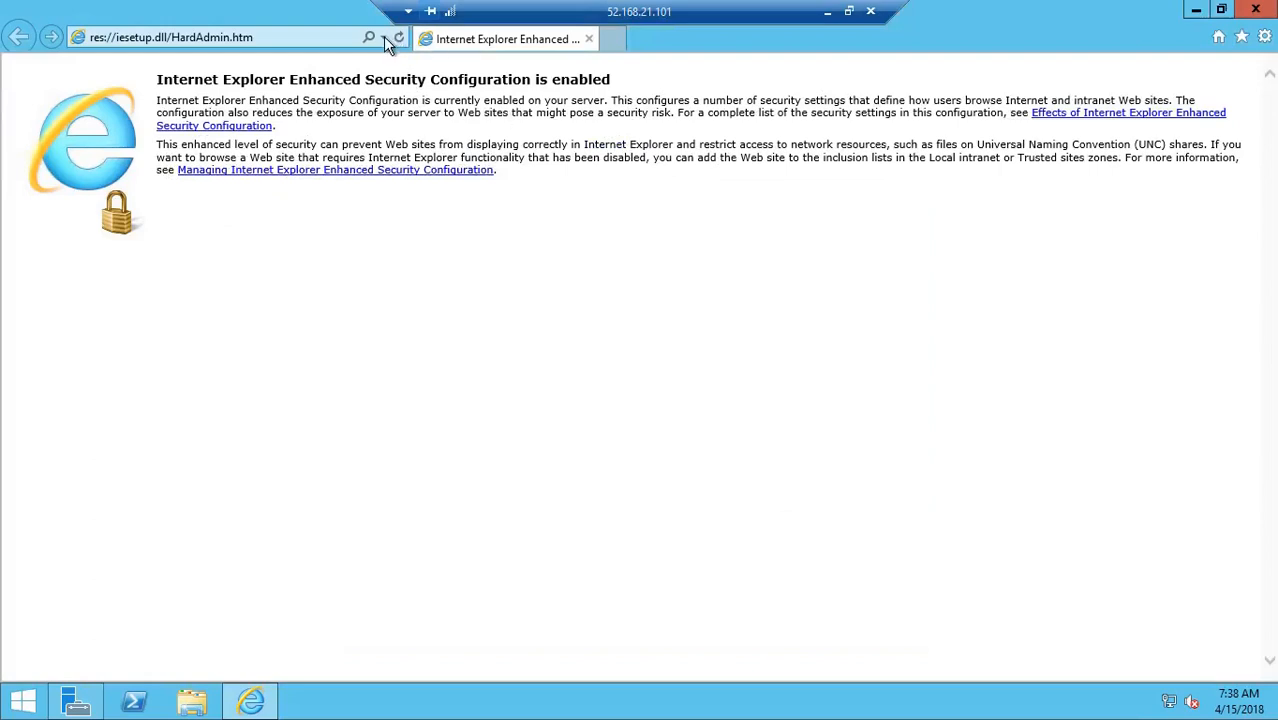
pyautogui.click(285, 37)
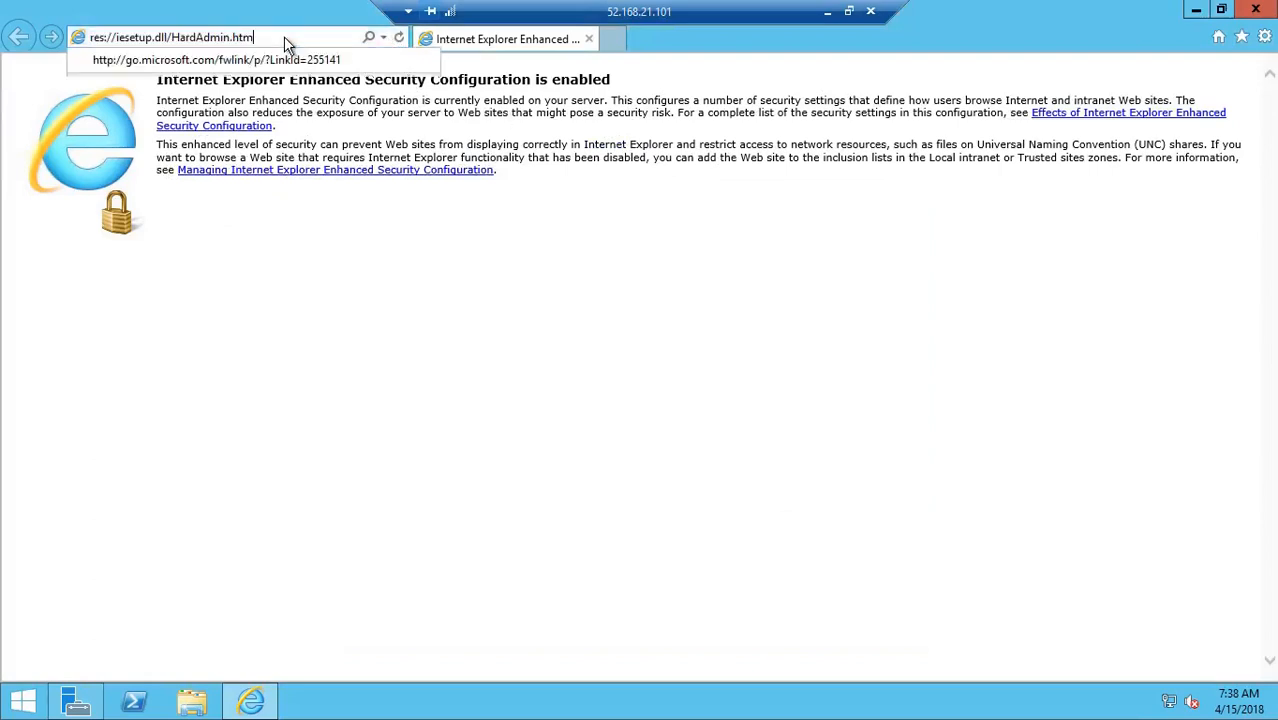
pyautogui.write('GOOGLE.COM')
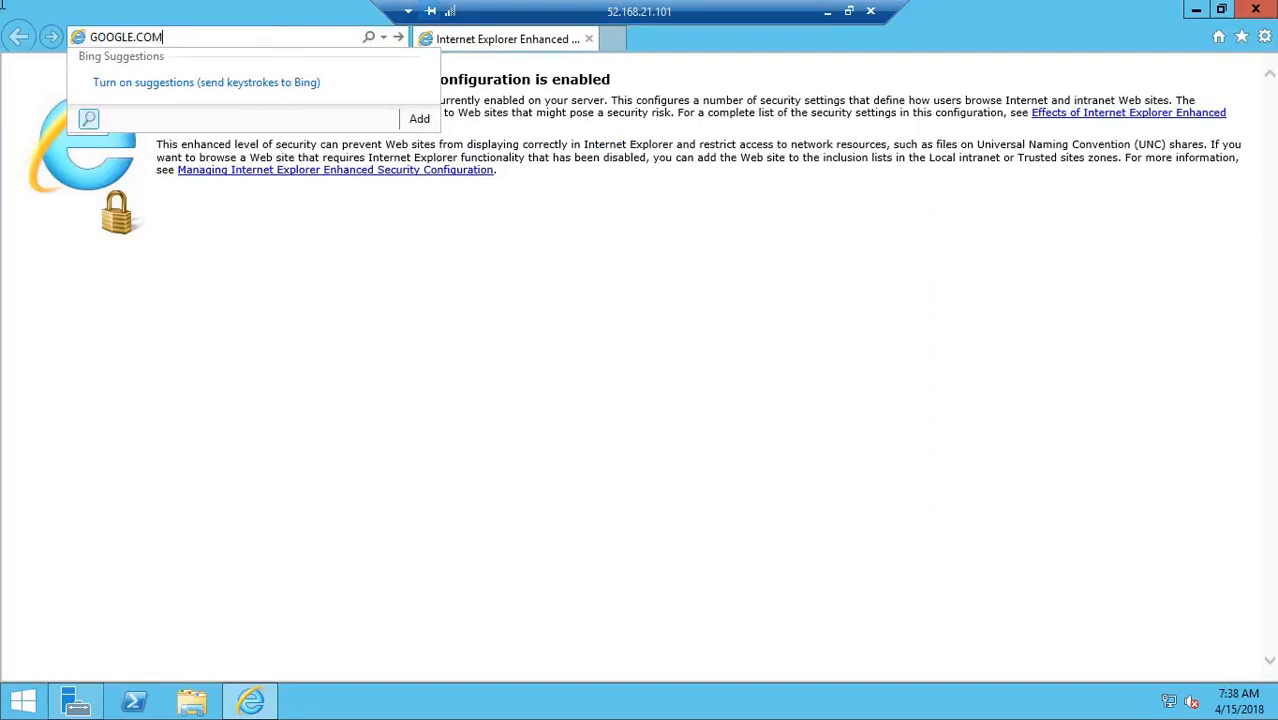
pyautogui.press('Return')
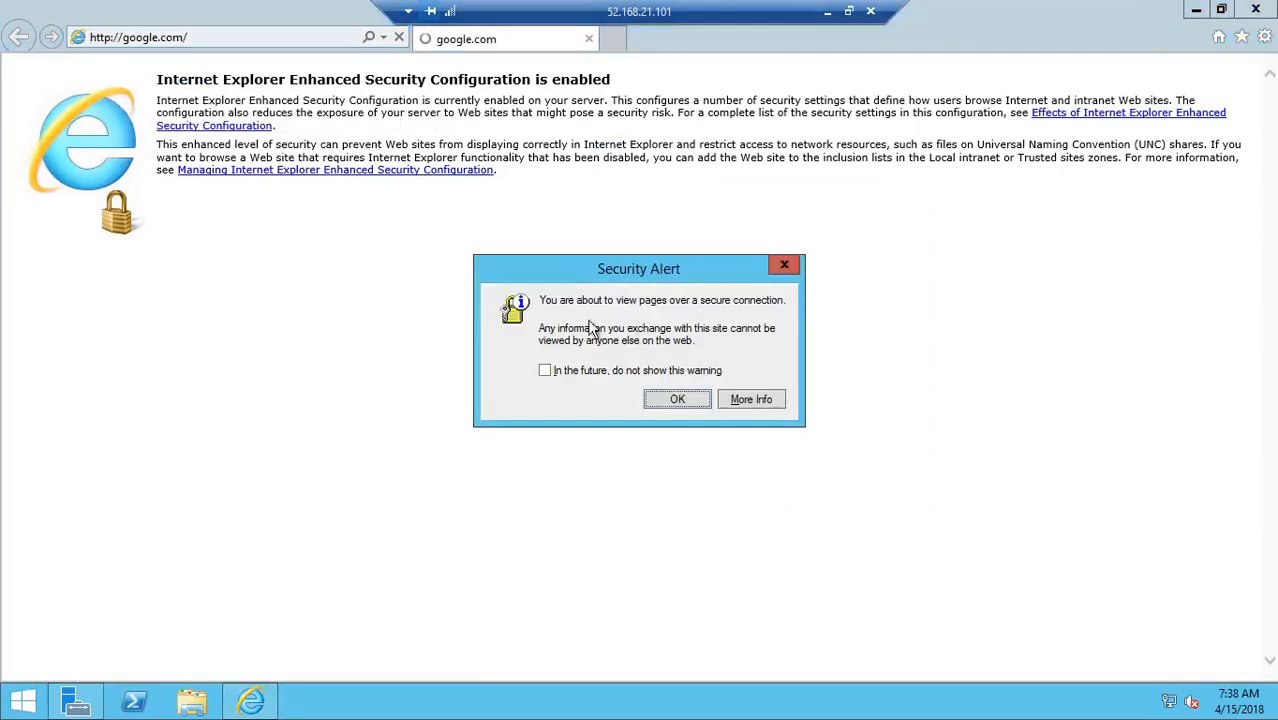
pyautogui.click(678, 400)
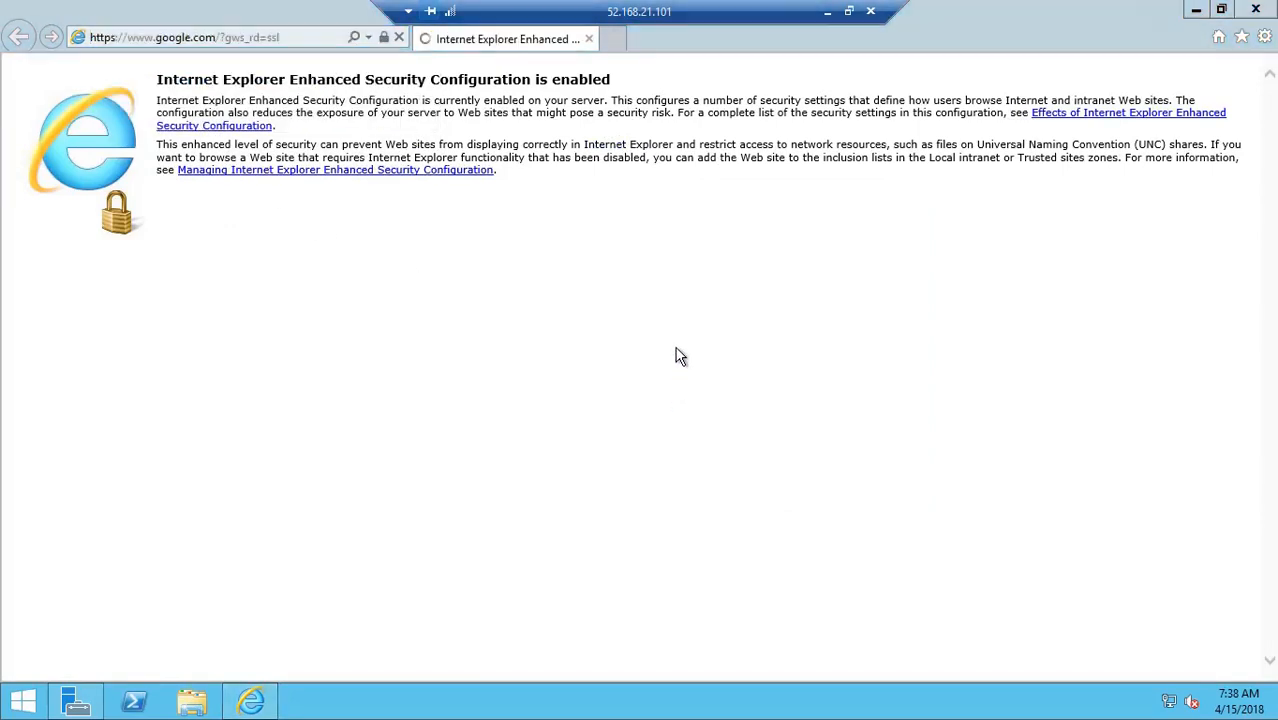
pyautogui.click(778, 222)
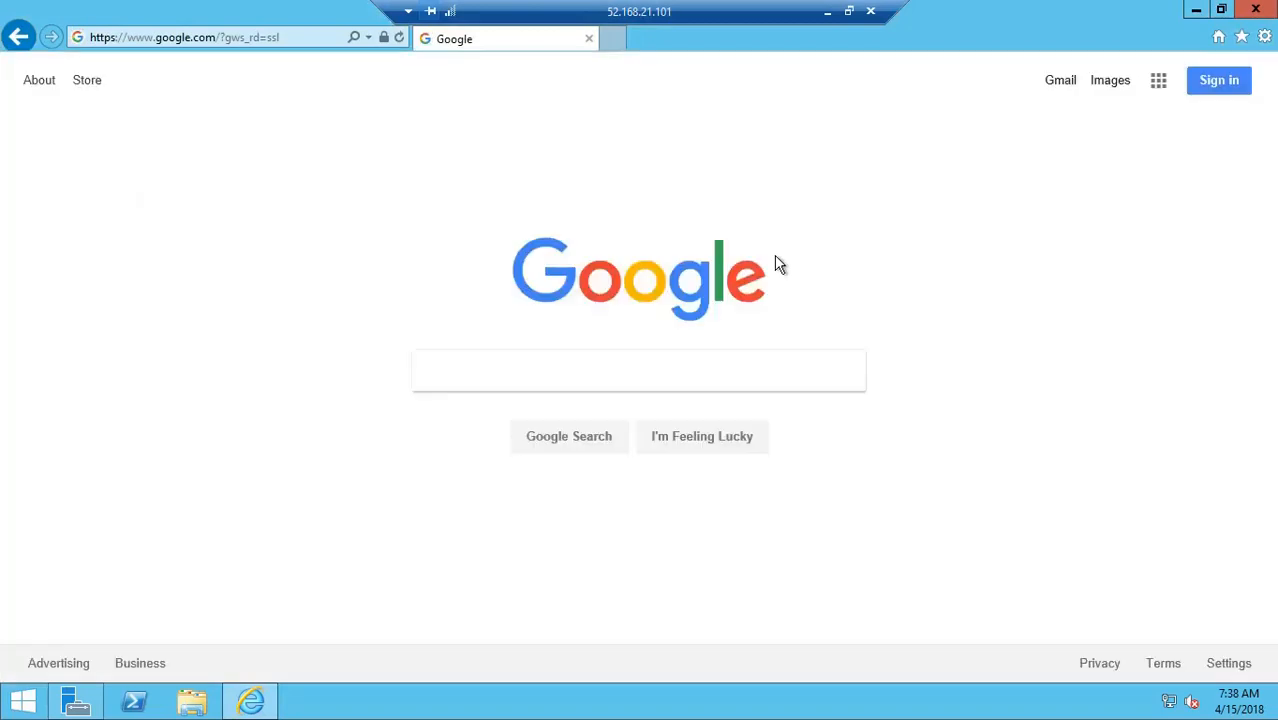
# Minimize the RDP session and copy VM2's public IP 40.71.169.150 from the notes
pyautogui.click(827, 11)
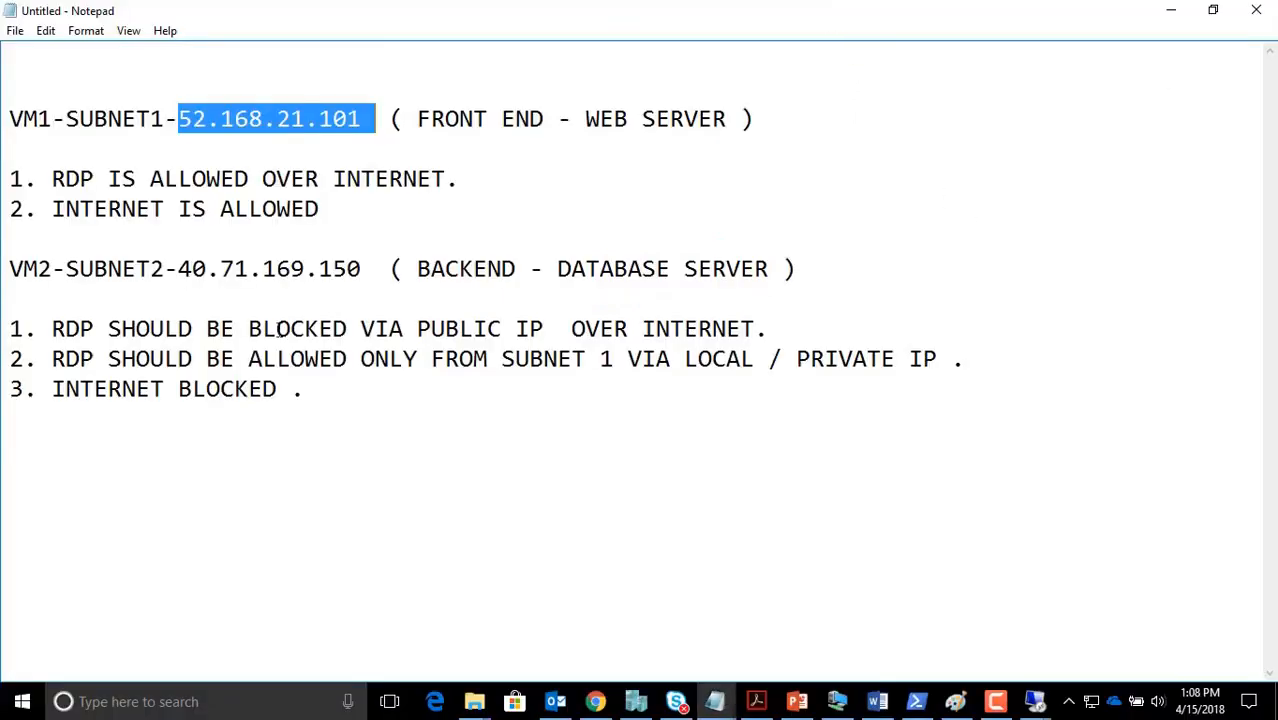
pyautogui.moveTo(11, 252); pyautogui.dragTo(195, 268)
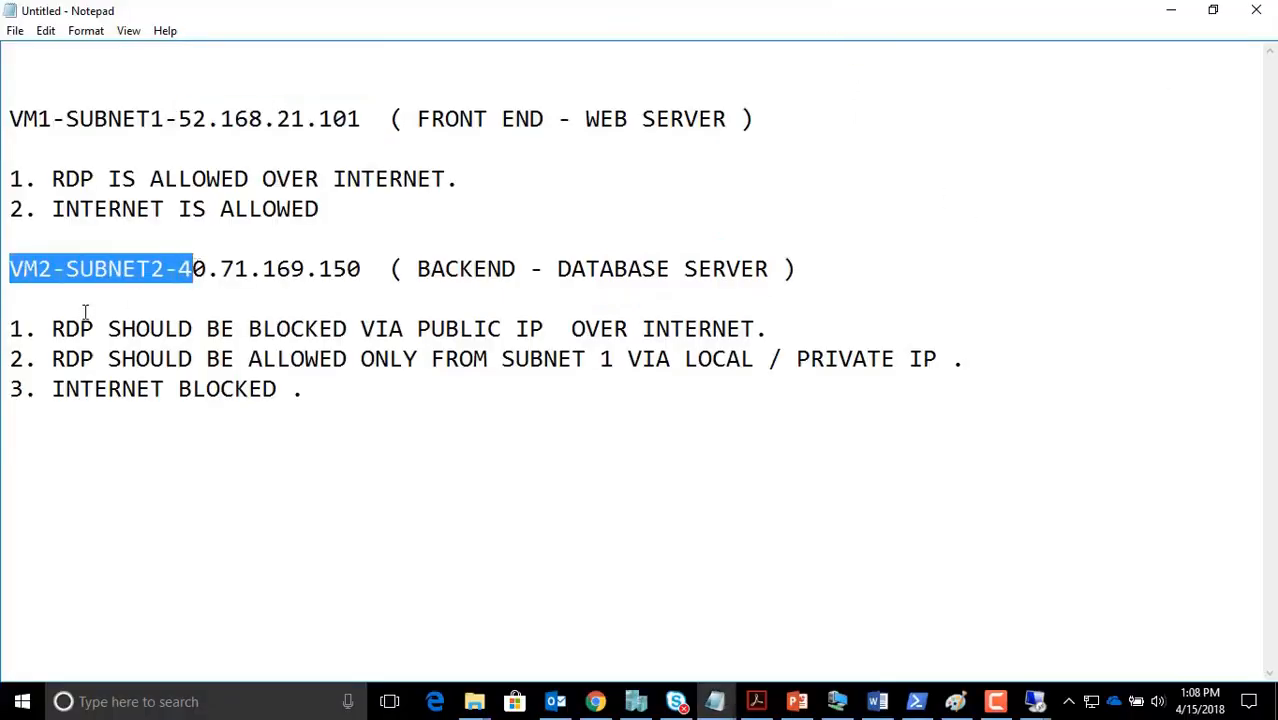
pyautogui.moveTo(66, 328); pyautogui.dragTo(574, 328)
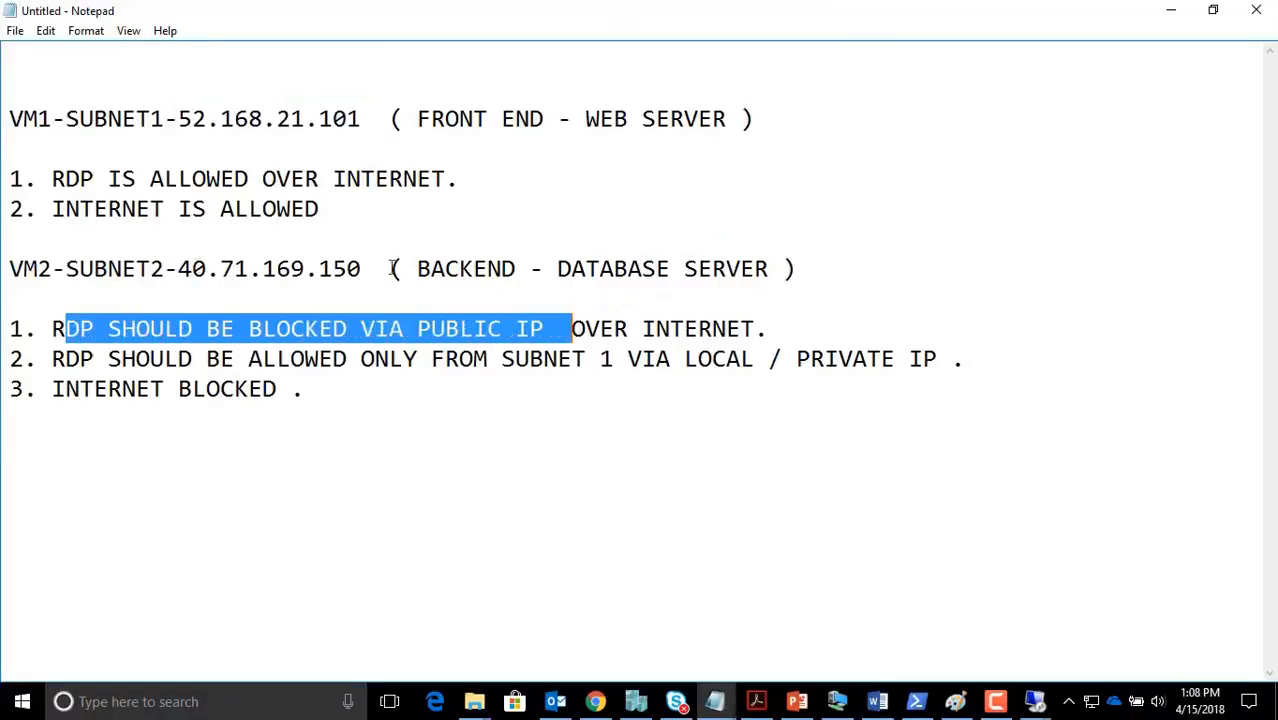
pyautogui.moveTo(378, 268); pyautogui.dragTo(178, 260)
pyautogui.hotkey('ctrl', 'c')
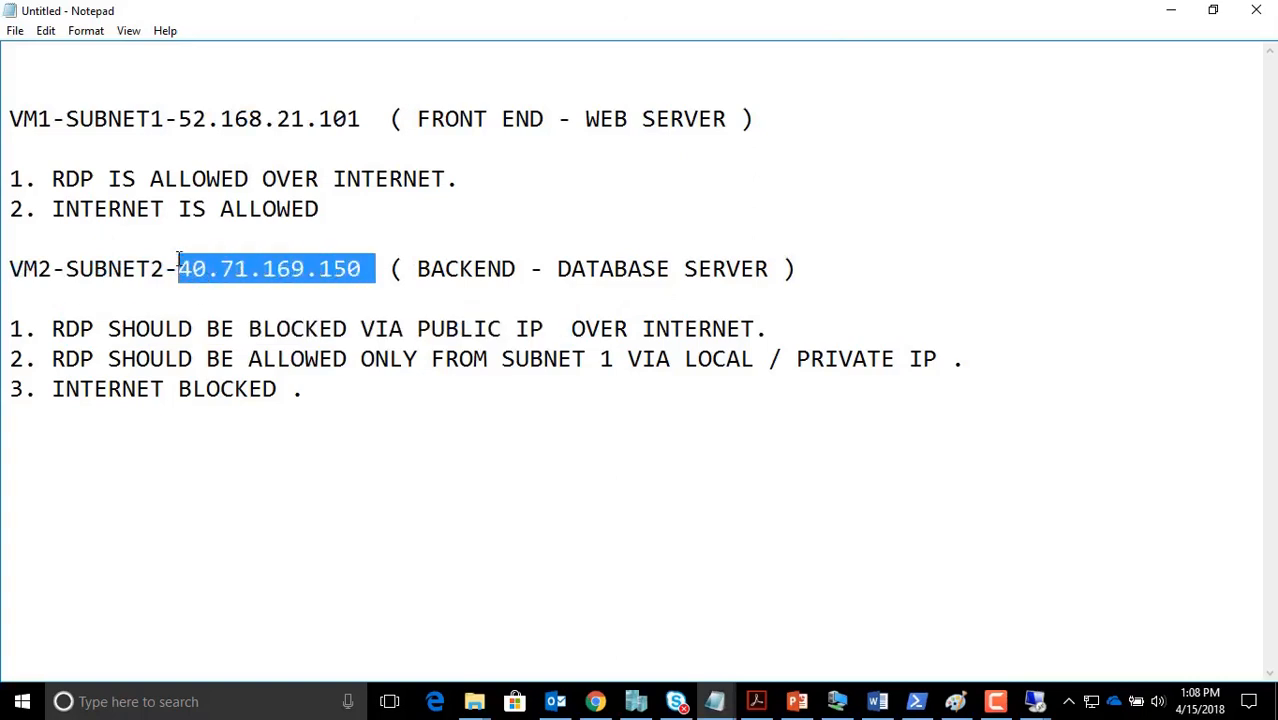
# Run mstsc and try connecting to 40.71.169.150 by RDP
pyautogui.press('super+r')
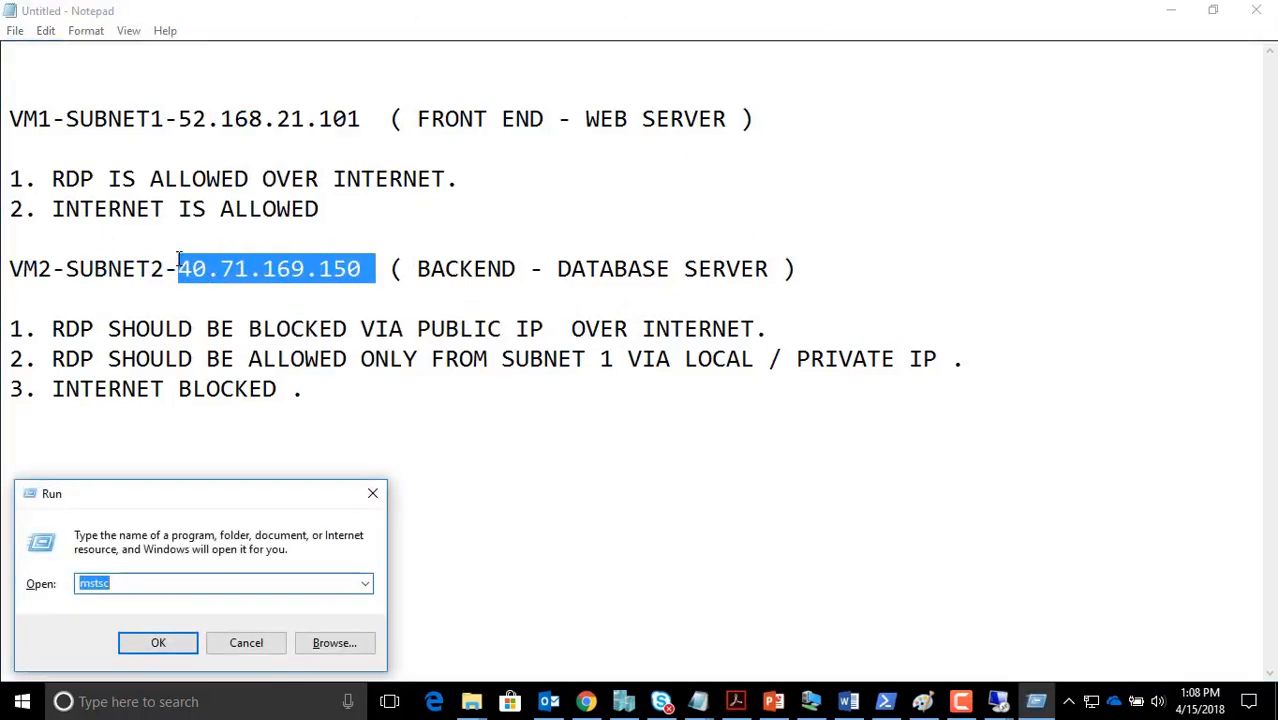
pyautogui.write('MSTSC')
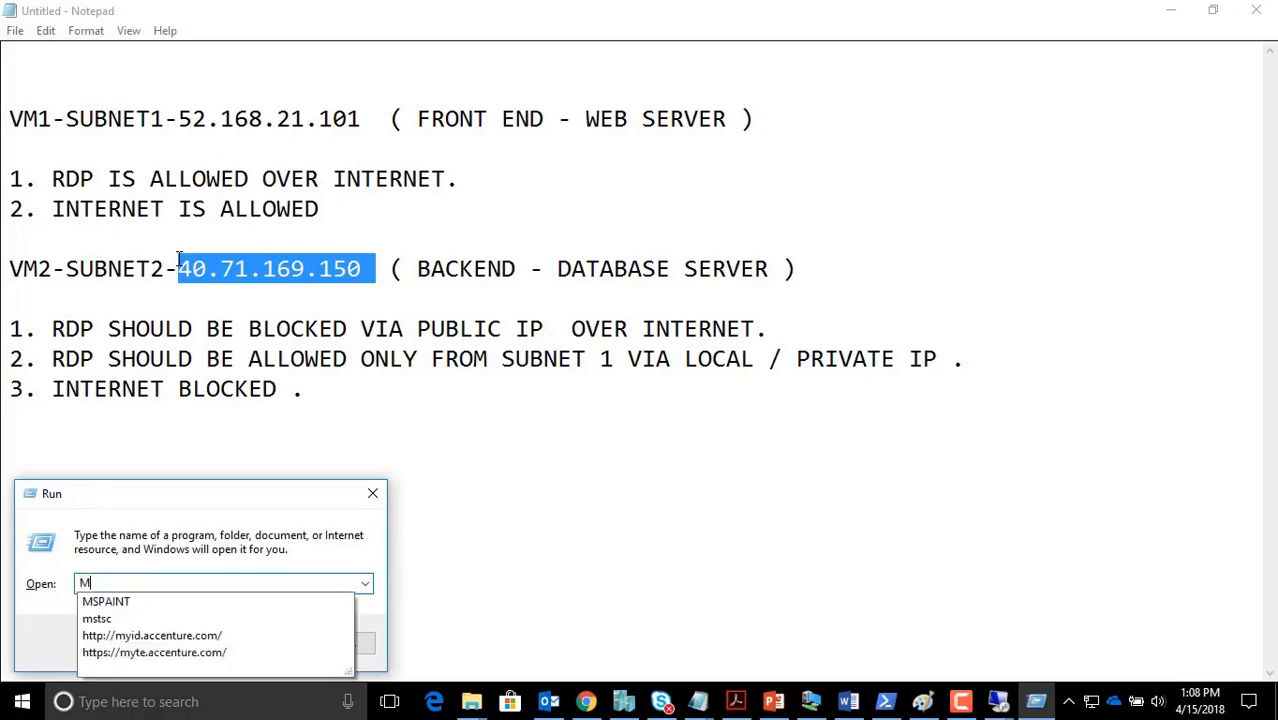
pyautogui.press('Return')
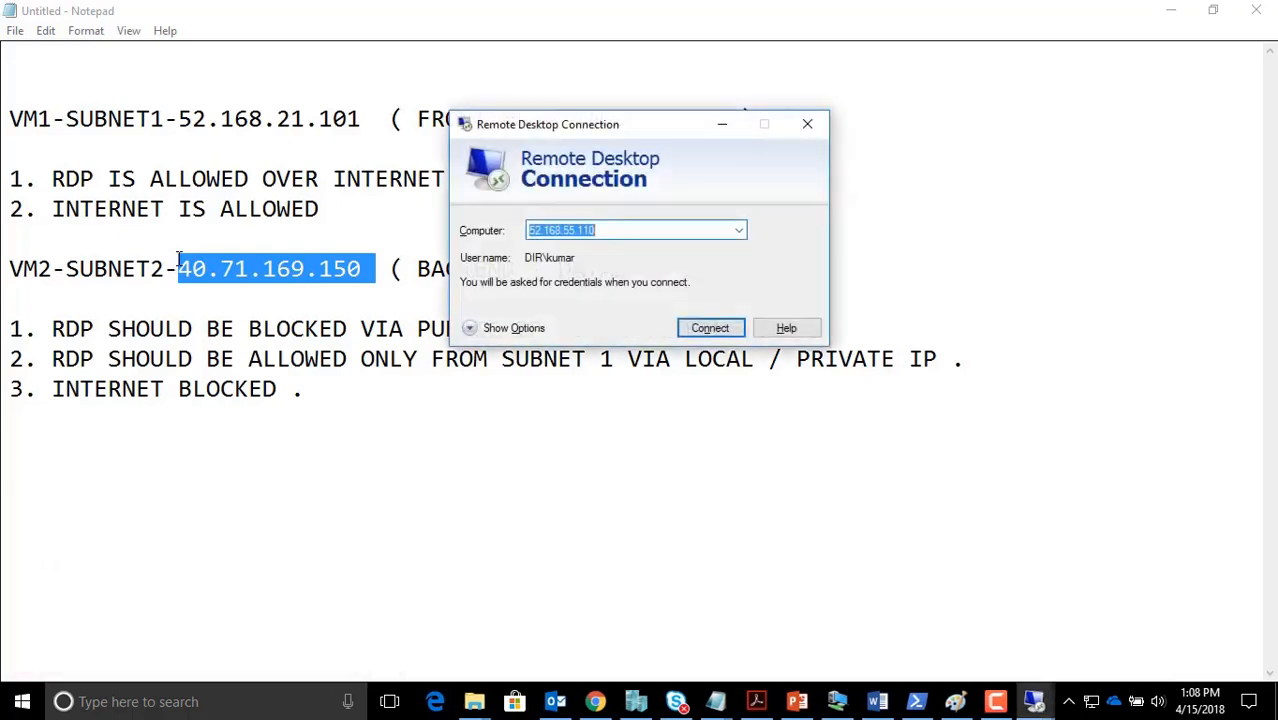
pyautogui.hotkey('ctrl', 'v')
pyautogui.press('Return')
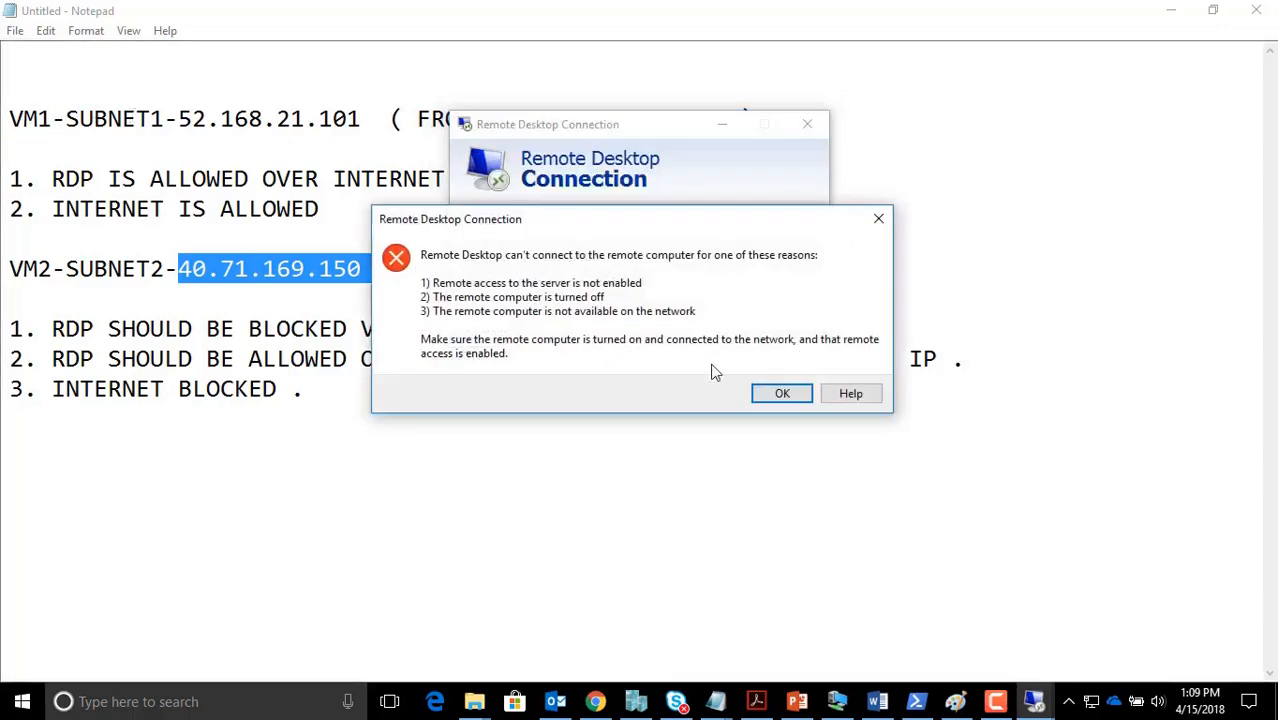
# Close the failed RDP client, review the public and private IP requirements, and show the Paint diagram
pyautogui.click(782, 393)
pyautogui.click(807, 124)
pyautogui.moveTo(192, 119); pyautogui.dragTo(318, 119)
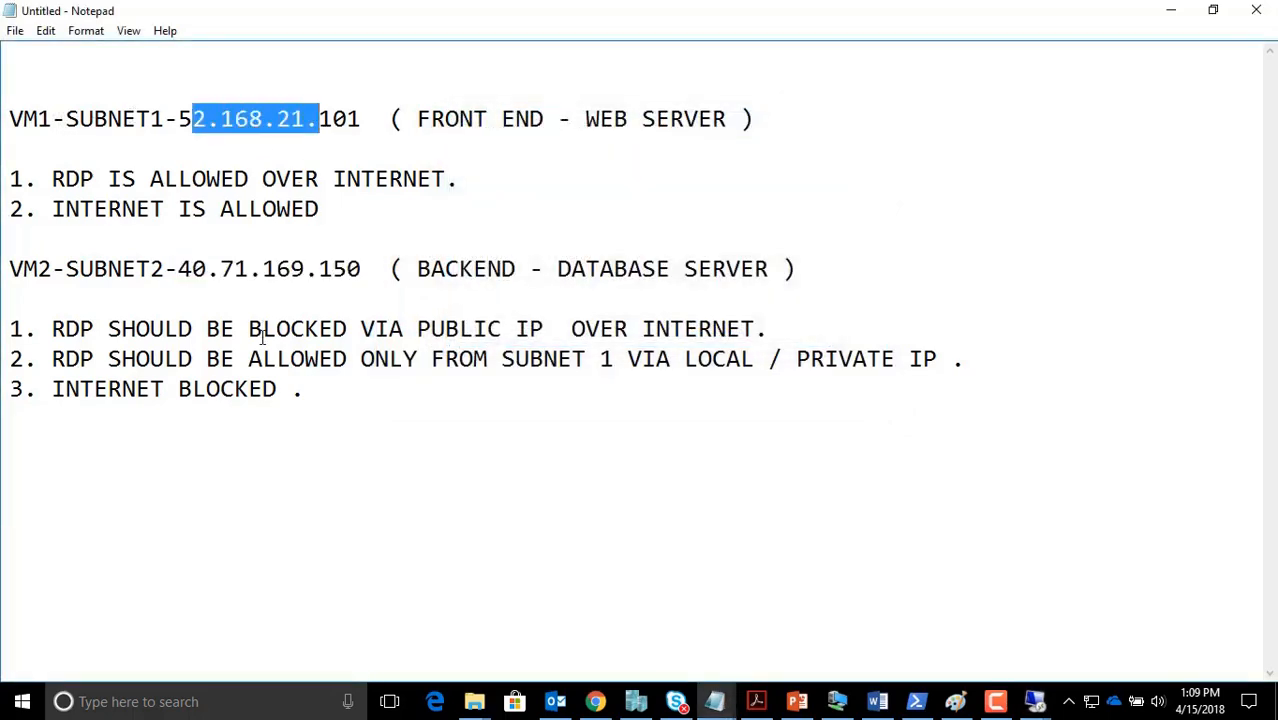
pyautogui.moveTo(657, 359); pyautogui.dragTo(868, 362)
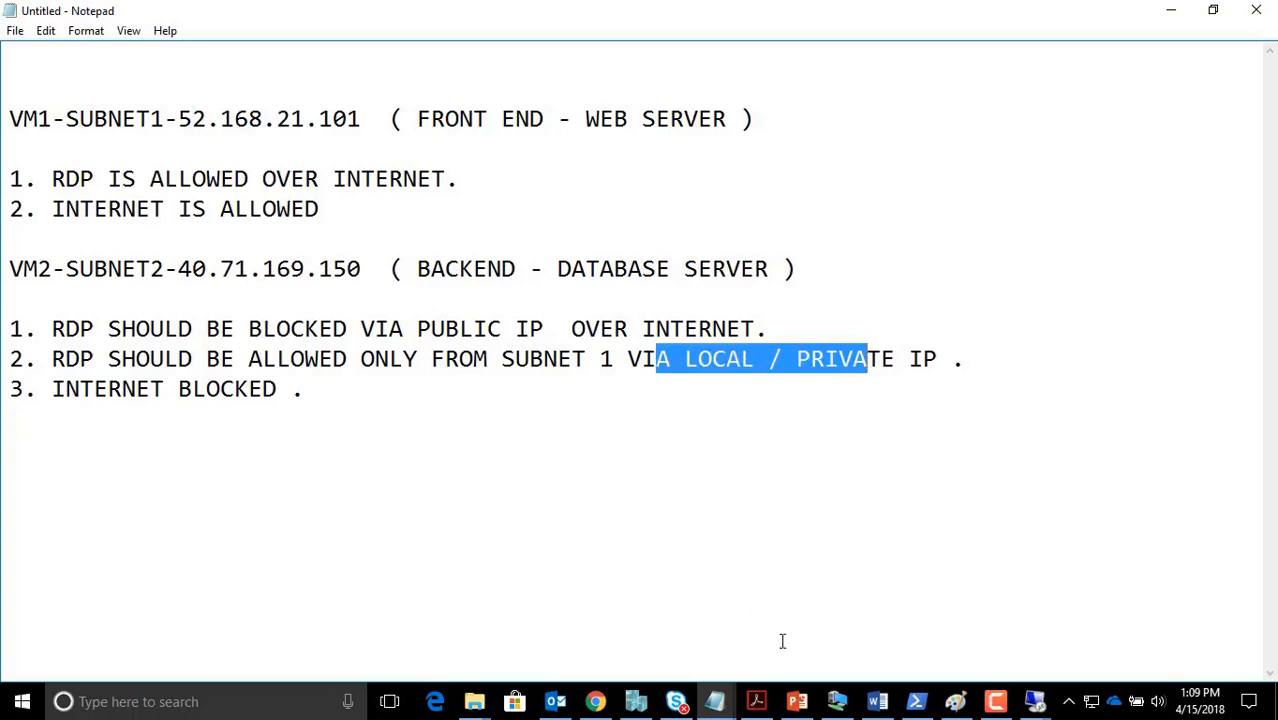
pyautogui.click(955, 701)
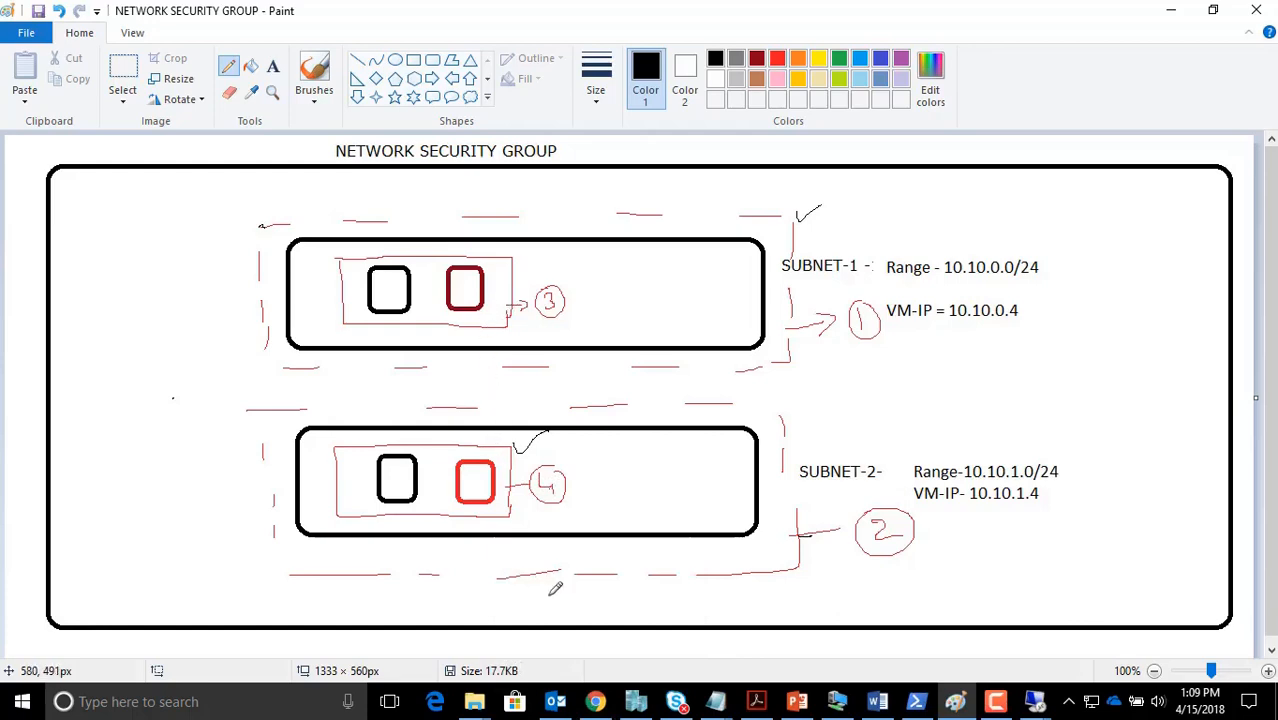
# Open NSG2-Subnet2 in Customer-A-Test and start adding an inbound security rule
pyautogui.click(596, 701)
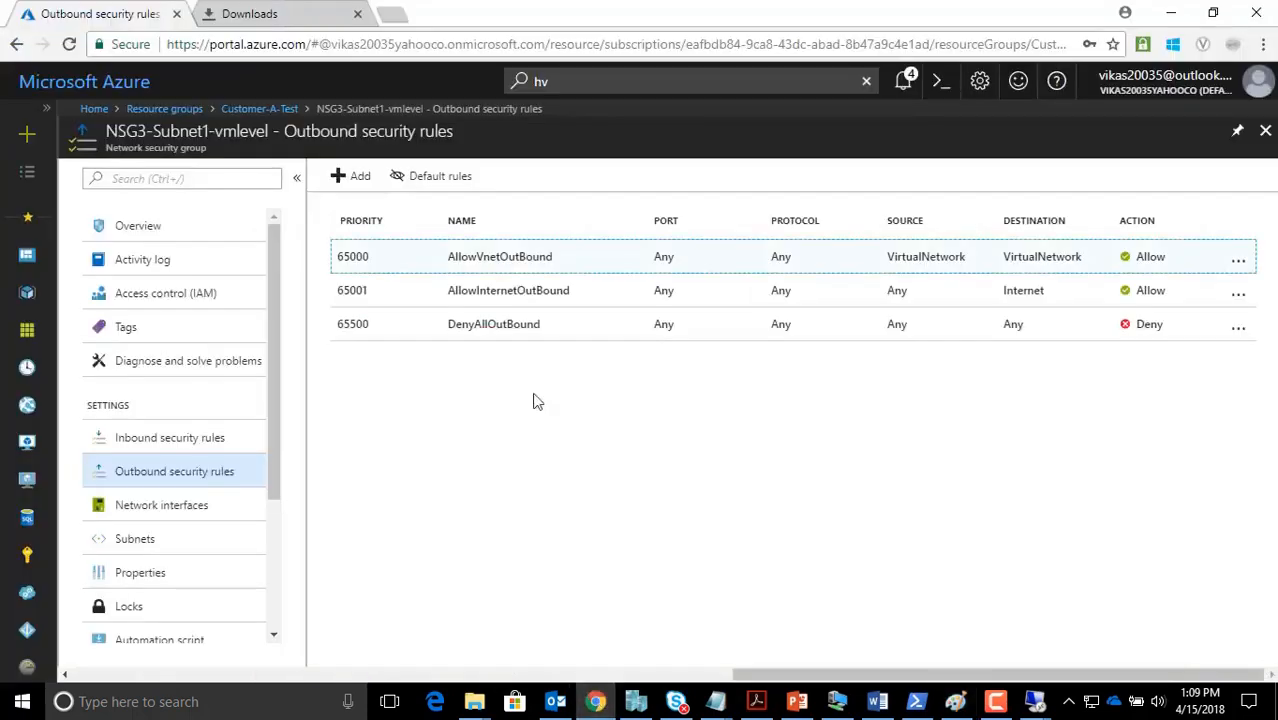
pyautogui.click(262, 110)
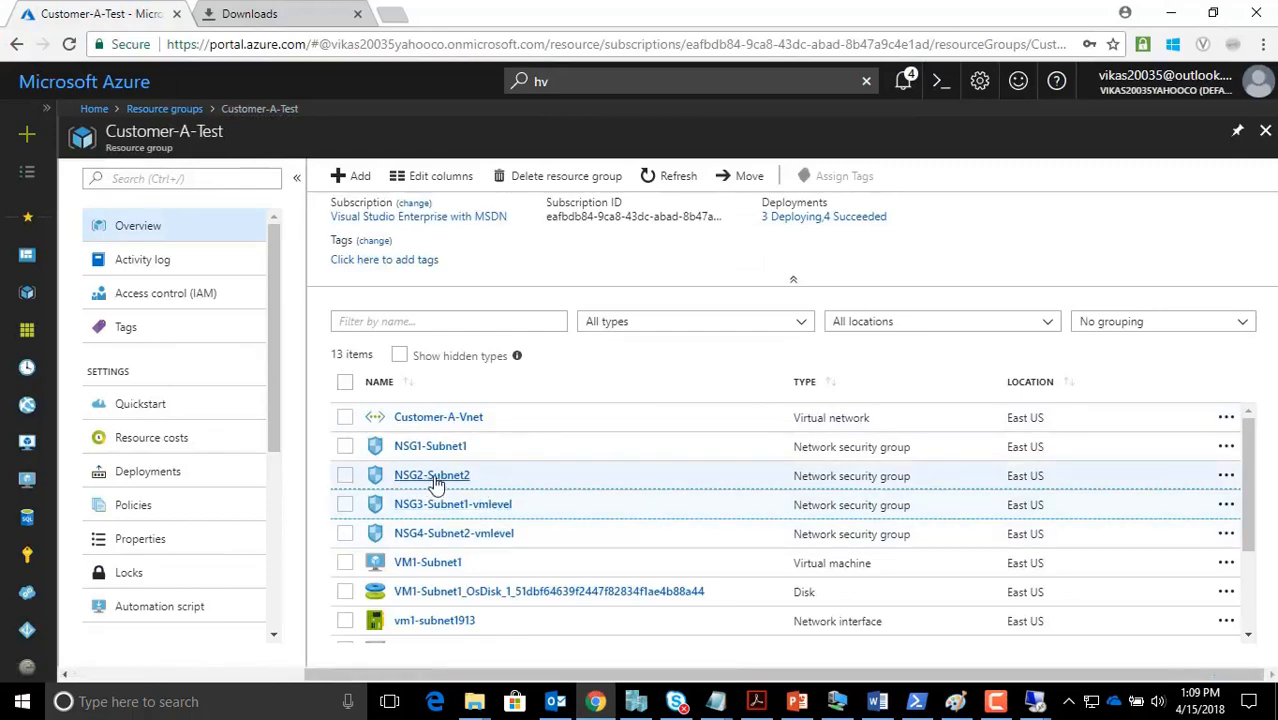
pyautogui.click(440, 483)
pyautogui.click(194, 445)
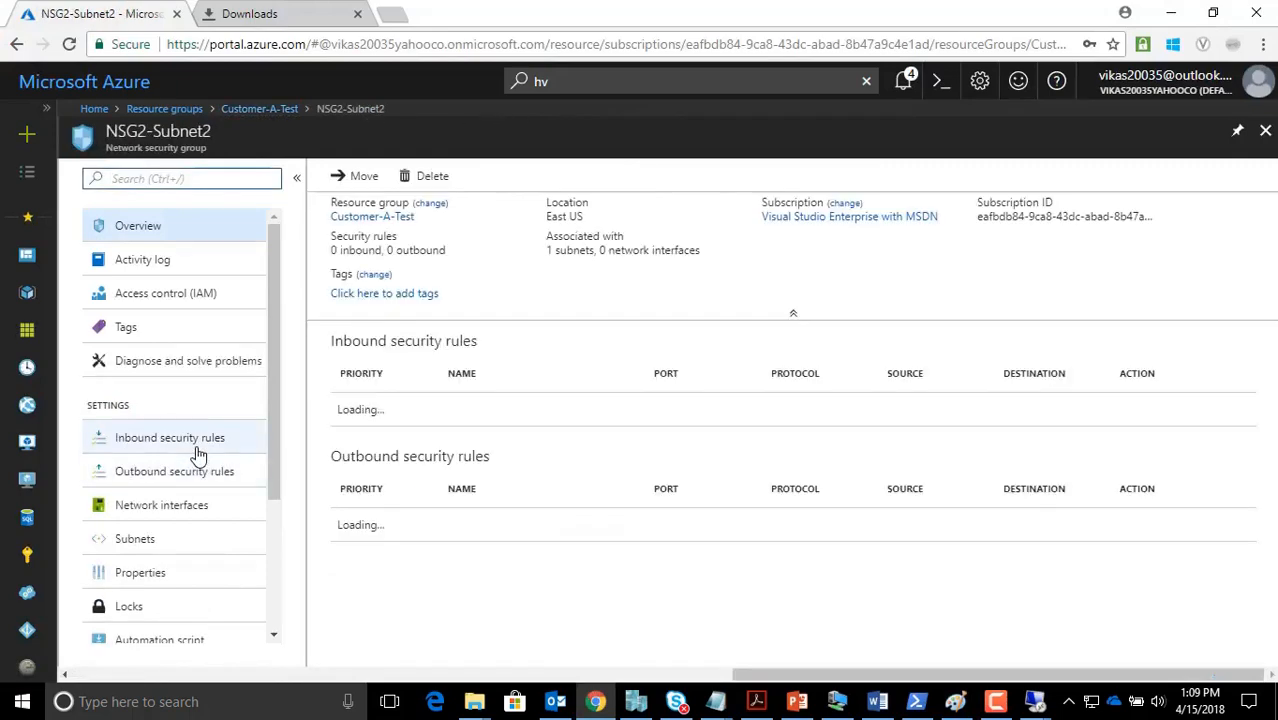
pyautogui.click(194, 445)
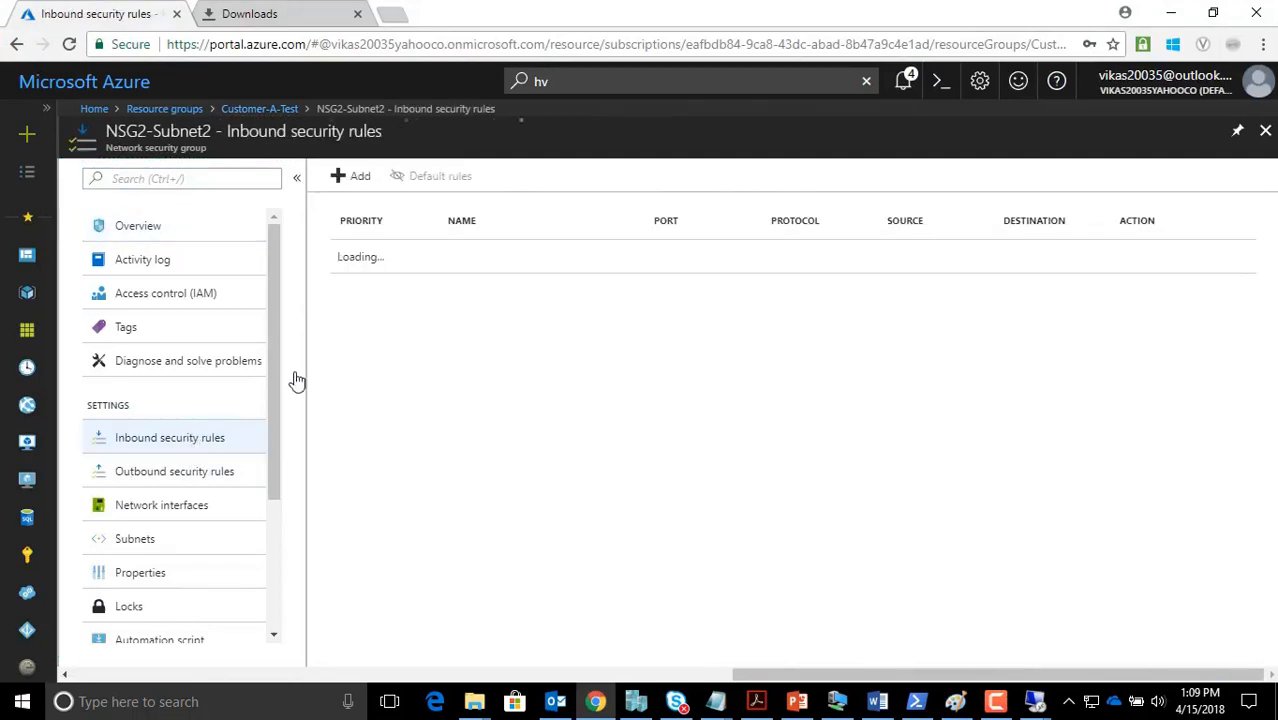
pyautogui.click(358, 177)
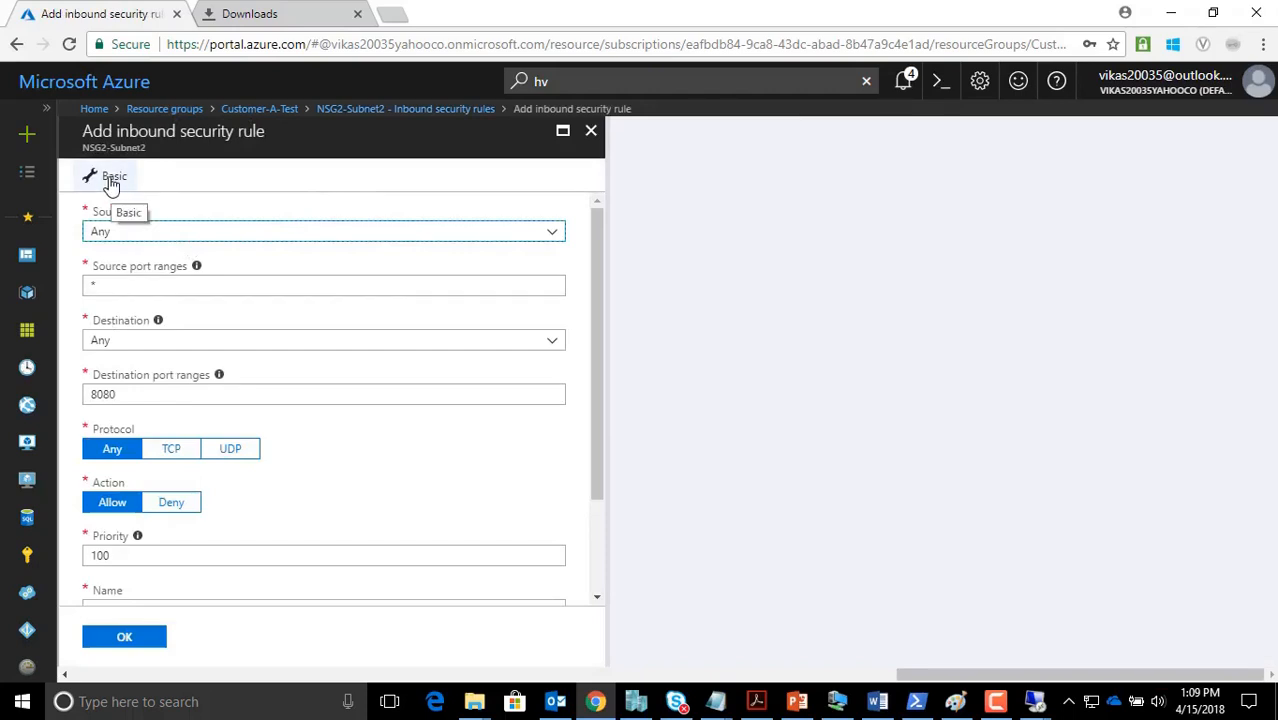
# Set the rule's source to IP addresses 10.10.0.0/24
pyautogui.click(128, 233)
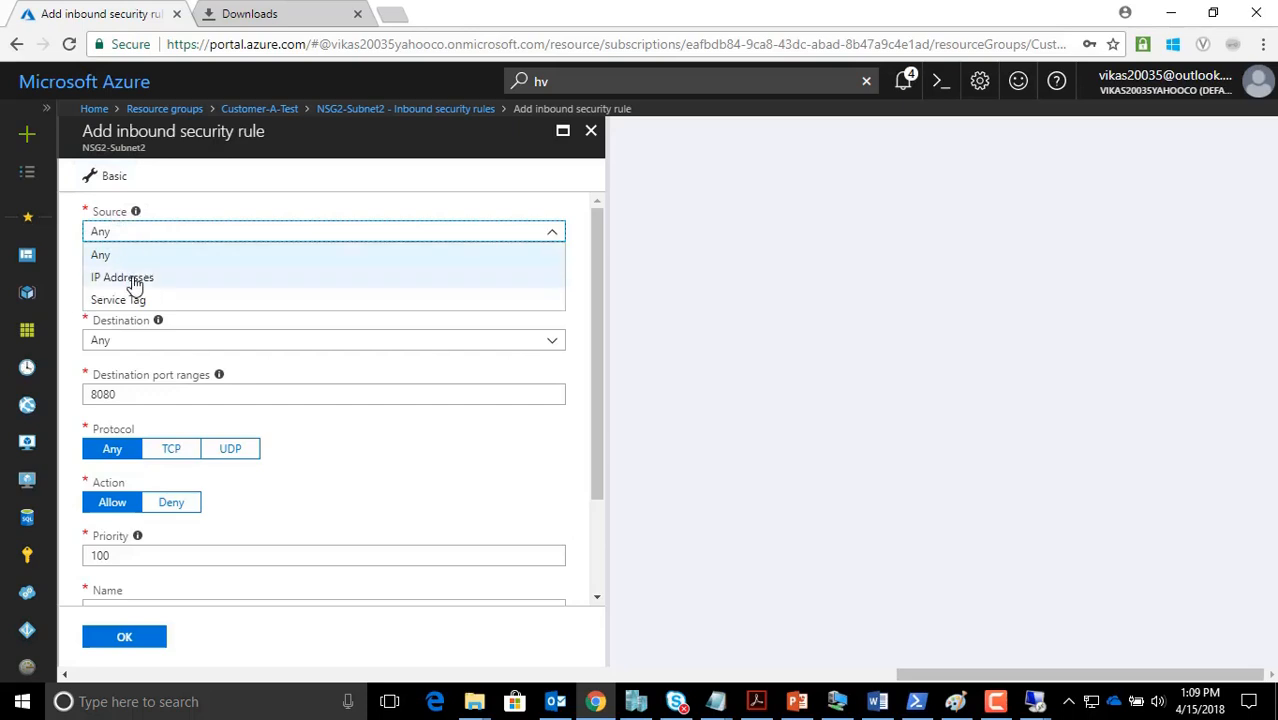
pyautogui.click(133, 279)
pyautogui.click(130, 284)
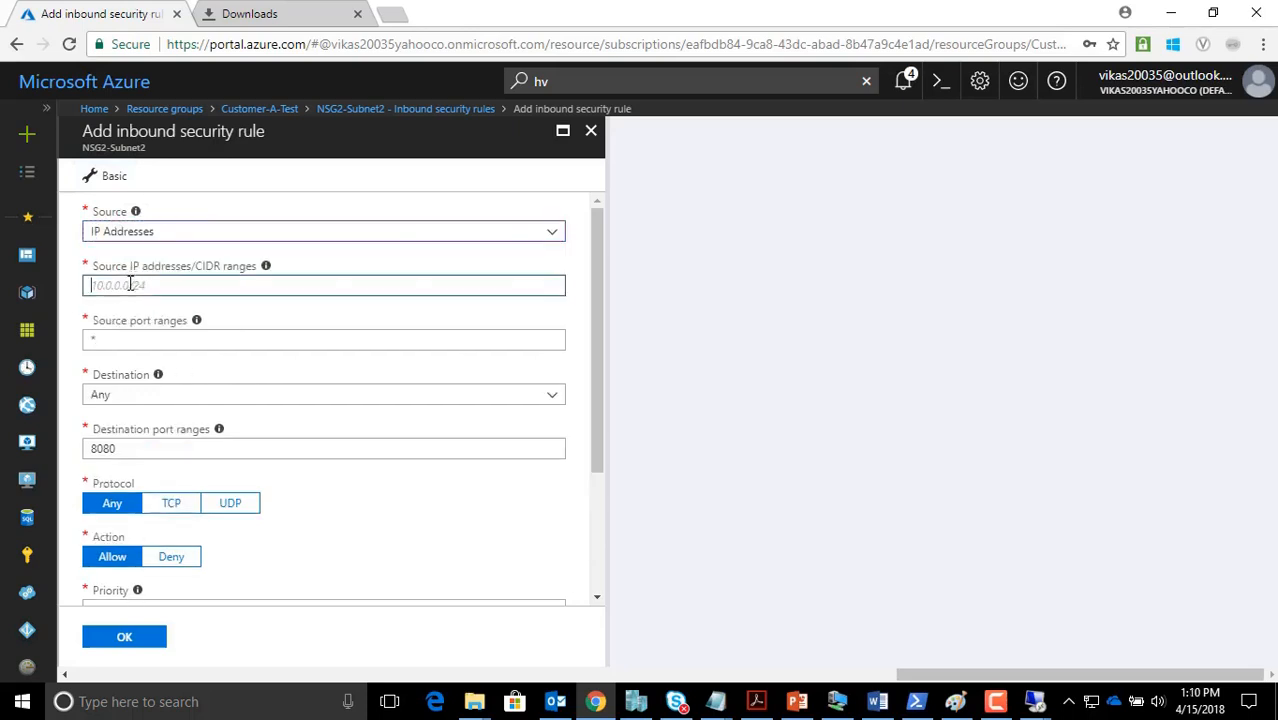
pyautogui.write('10.10.0.0/24')
pyautogui.press('Tab')
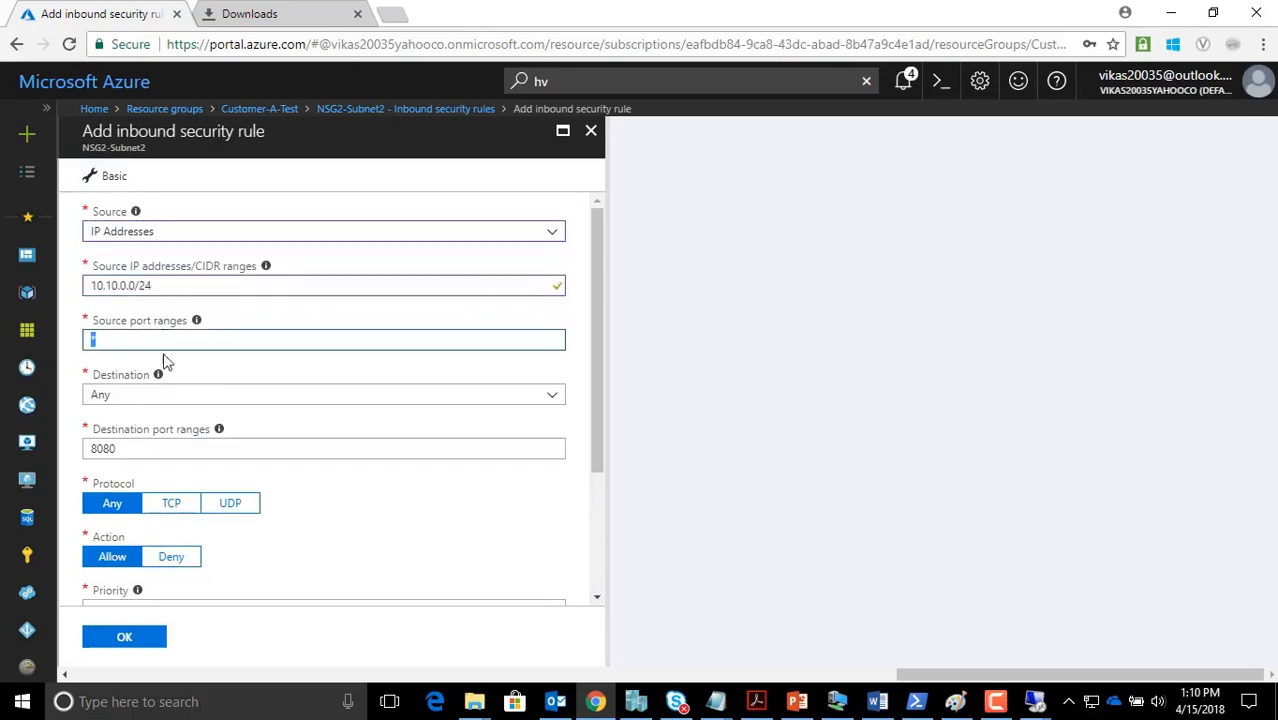
# Set the destination to IP addresses 10.10.1.0/24 with destination port 3389
pyautogui.click(128, 397)
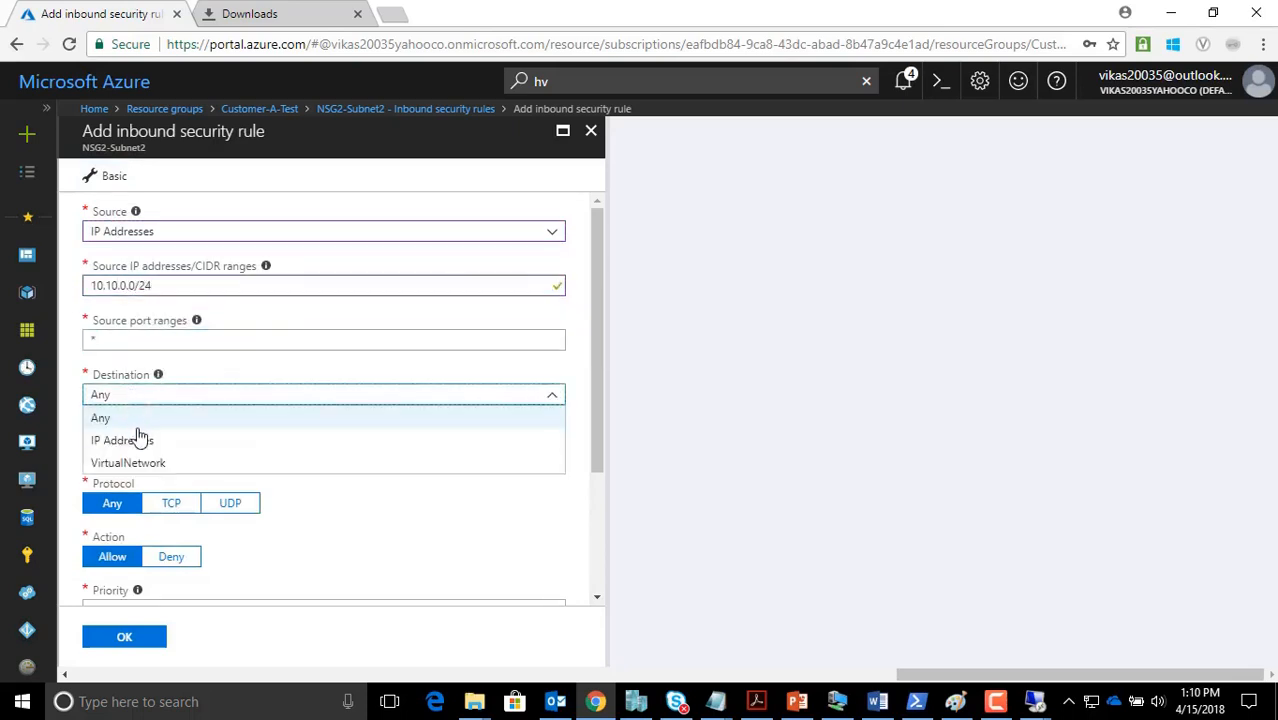
pyautogui.click(139, 440)
pyautogui.click(138, 449)
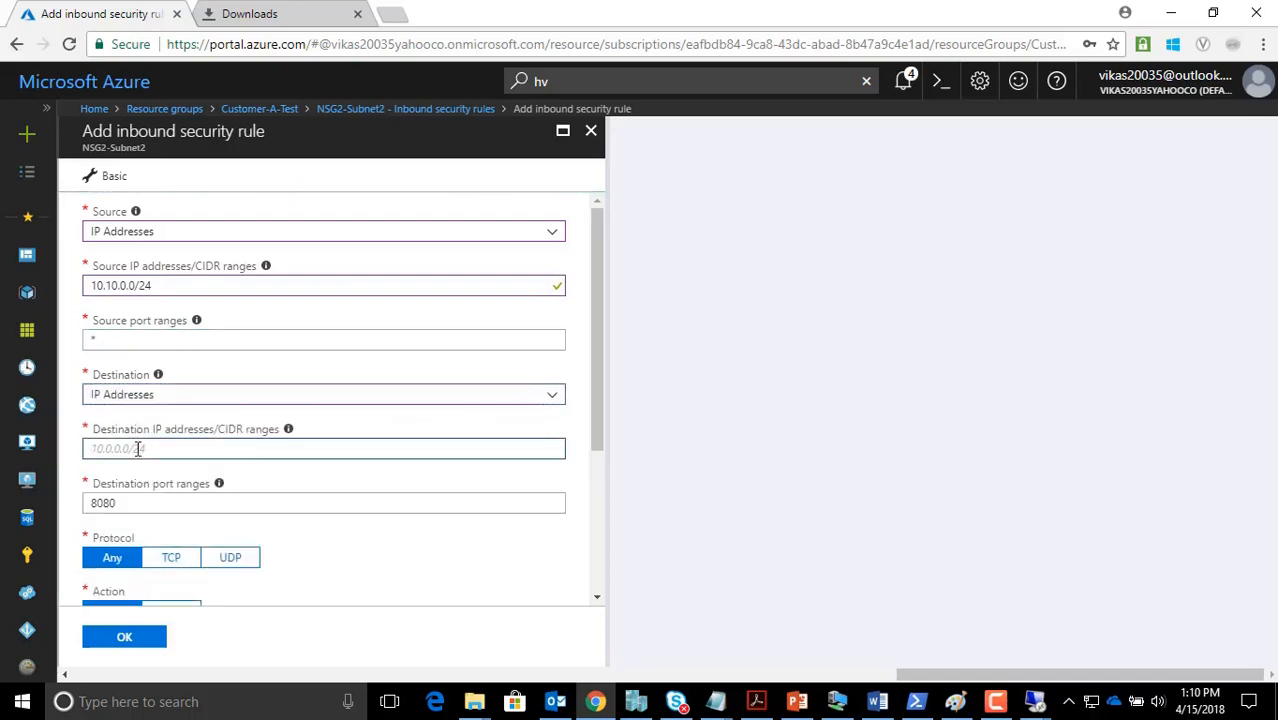
pyautogui.write('10.10.1.0/24')
pyautogui.press('Tab')
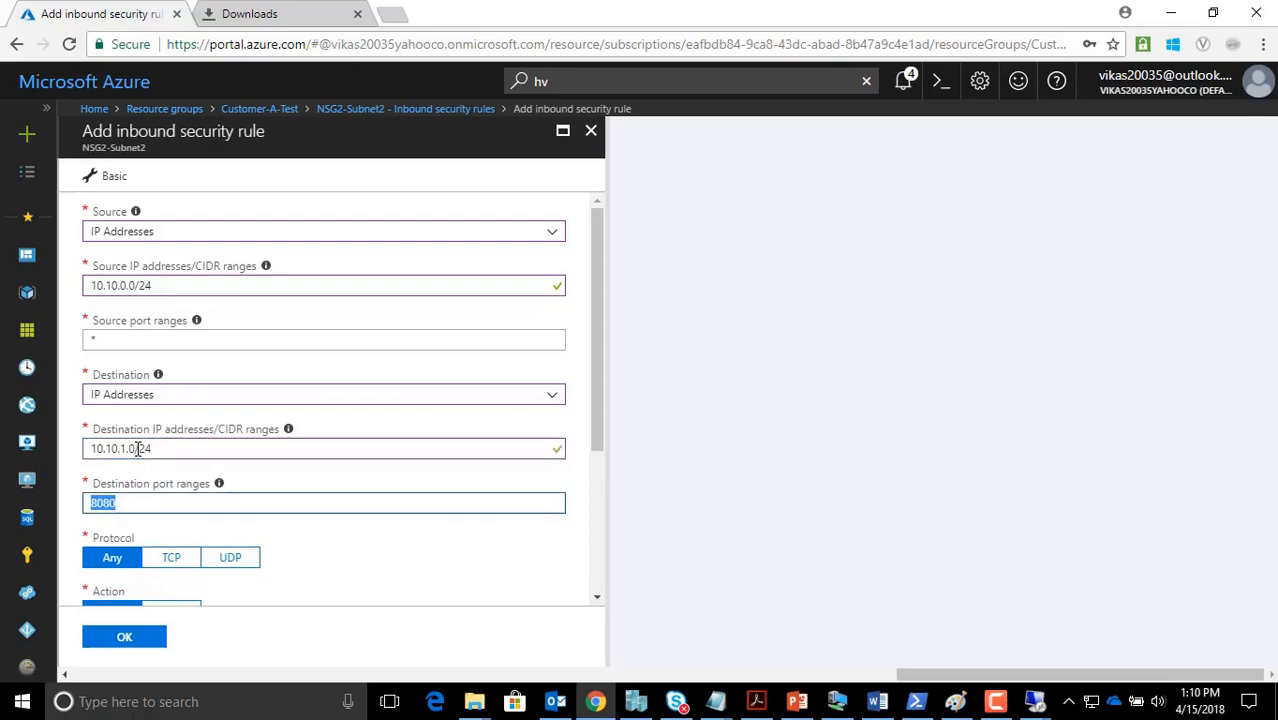
pyautogui.write('3389')
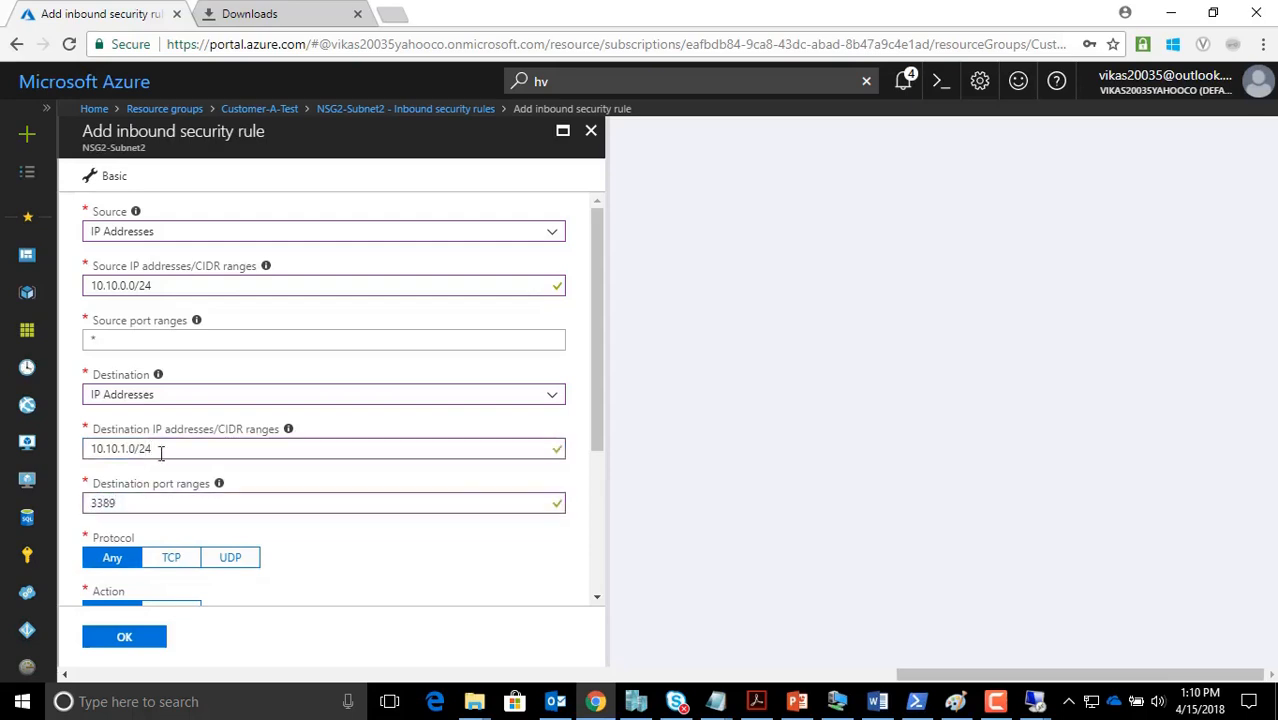
pyautogui.scroll(-2, 165, 450)
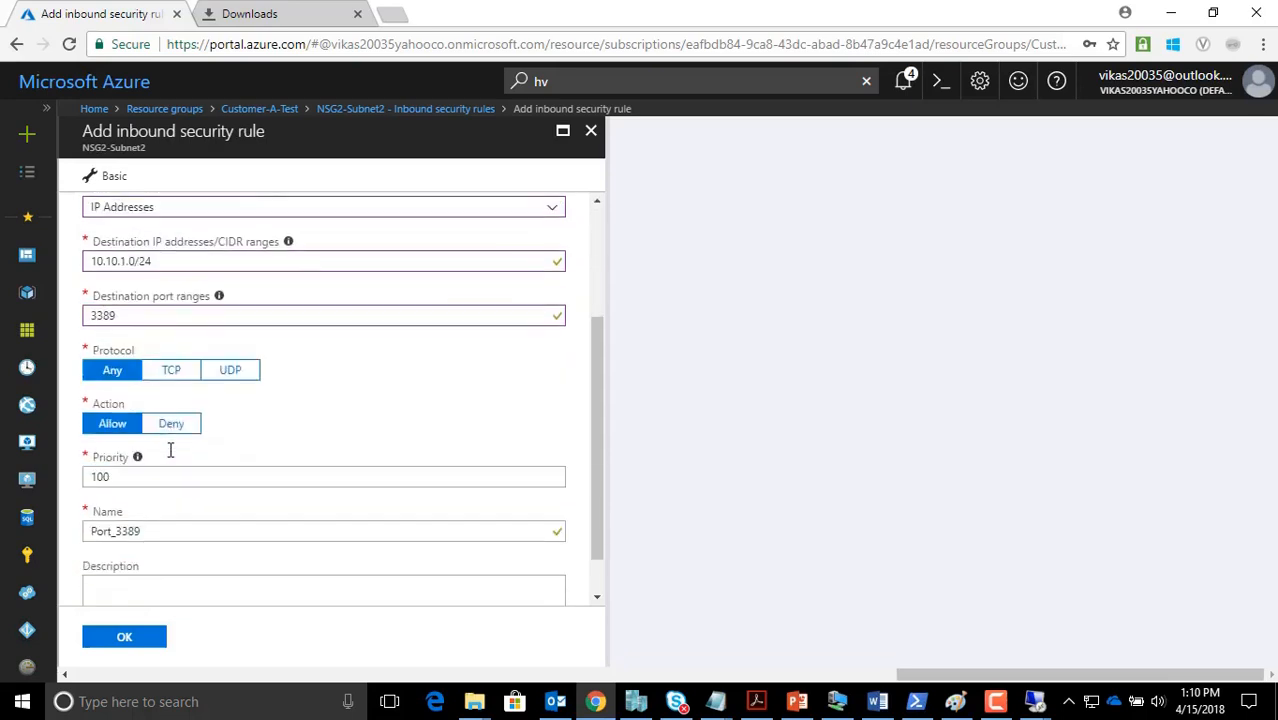
# Name the rule AllowRDPfromsubnet1, removing the spaces so the name is valid
pyautogui.moveTo(149, 530); pyautogui.dragTo(82, 538)
pyautogui.click(152, 535)
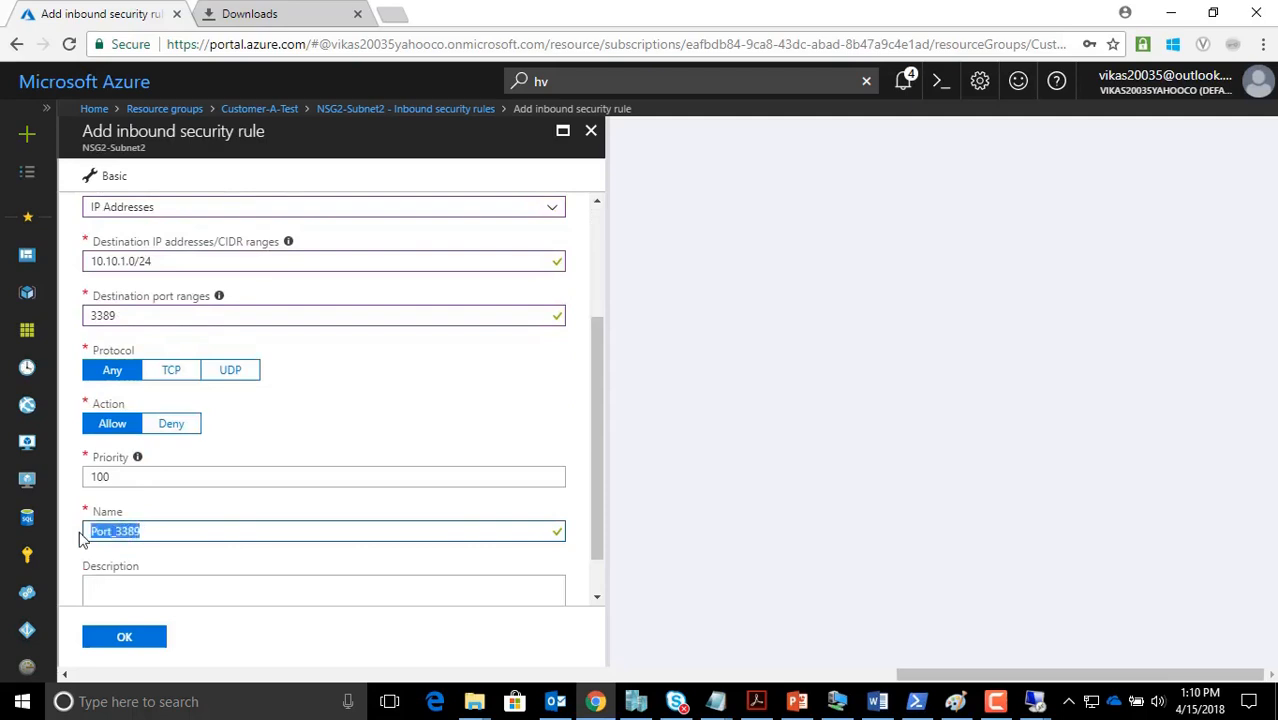
pyautogui.write('Allow RDP from subnet1')
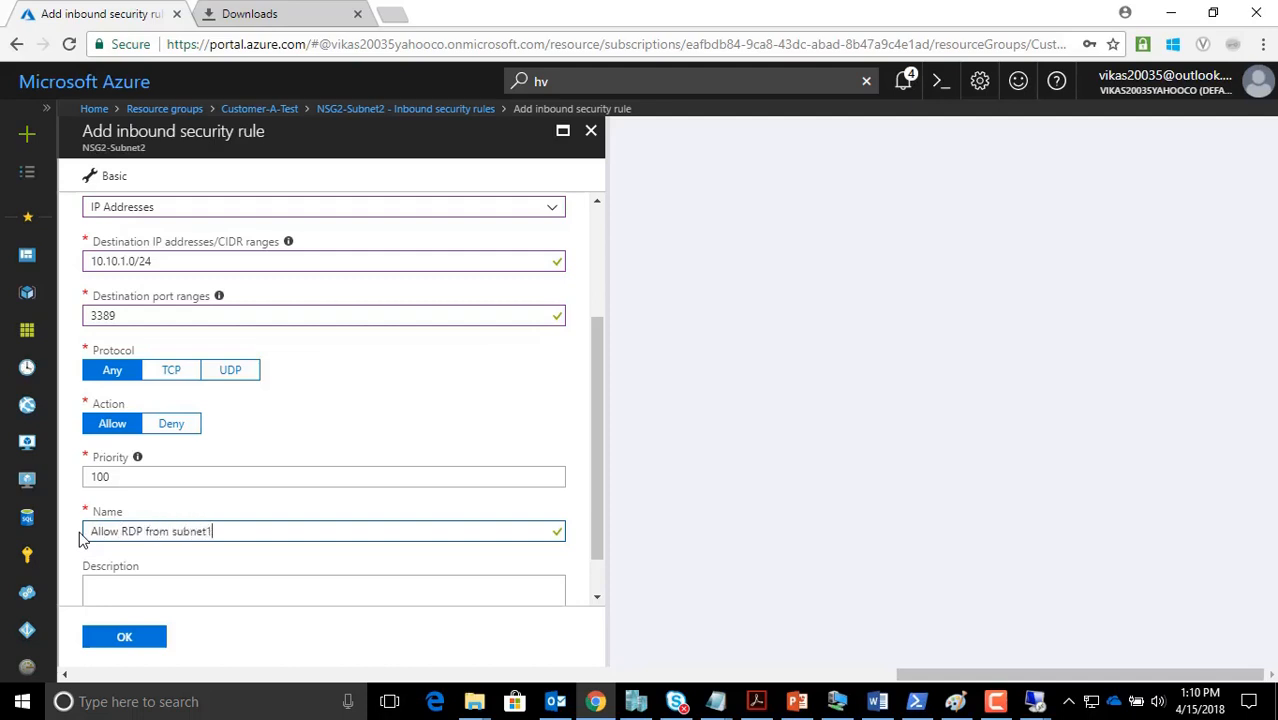
pyautogui.press('Tab')
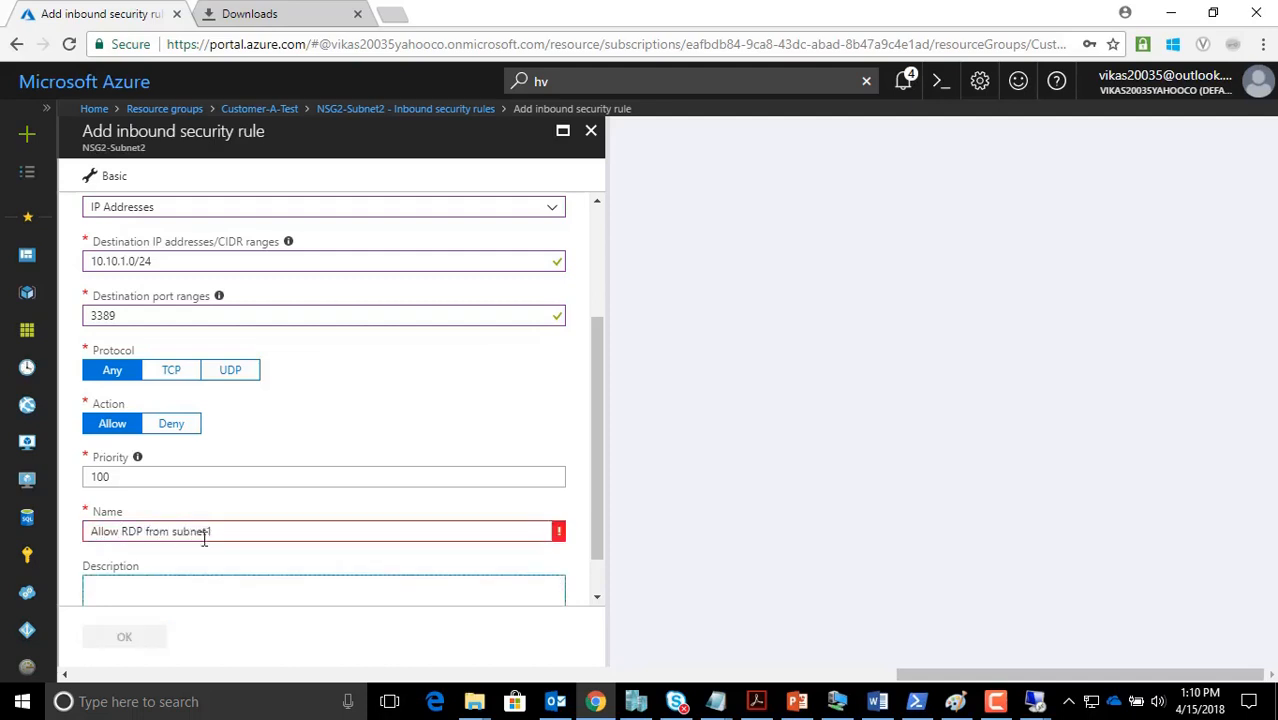
pyautogui.click(149, 533)
pyautogui.press('BackSpace')
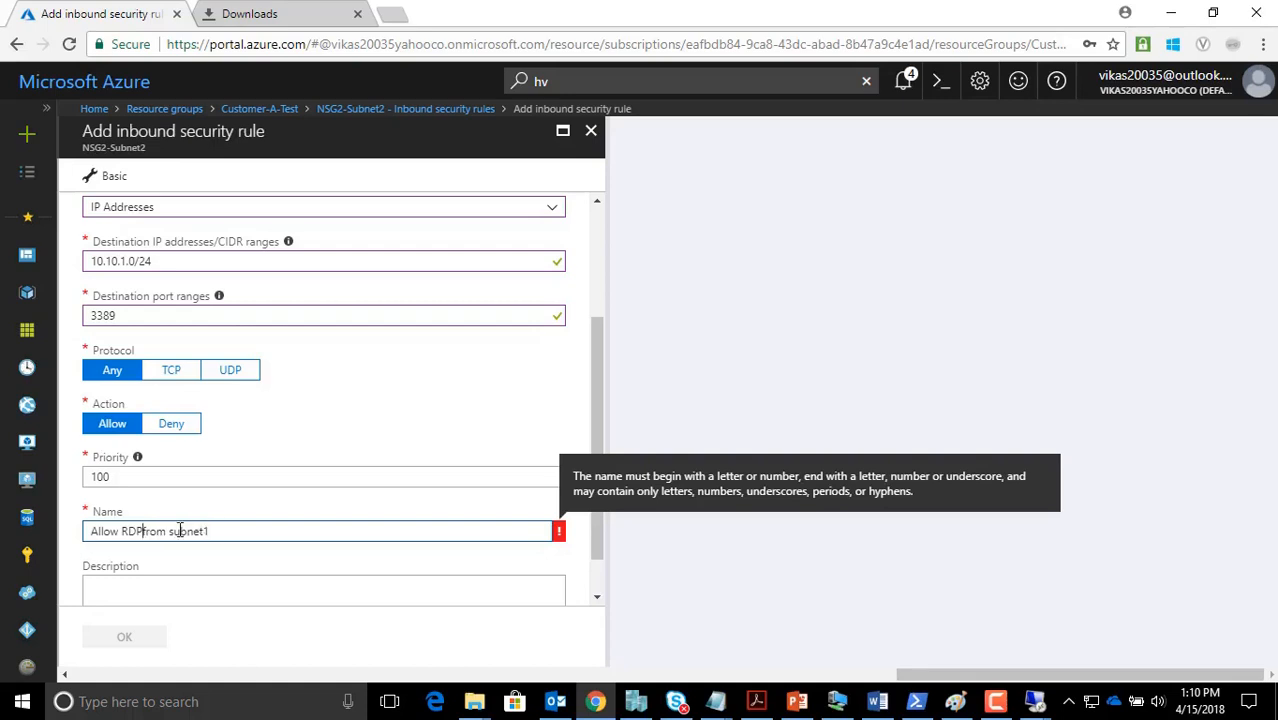
pyautogui.click(172, 533)
pyautogui.press('BackSpace')
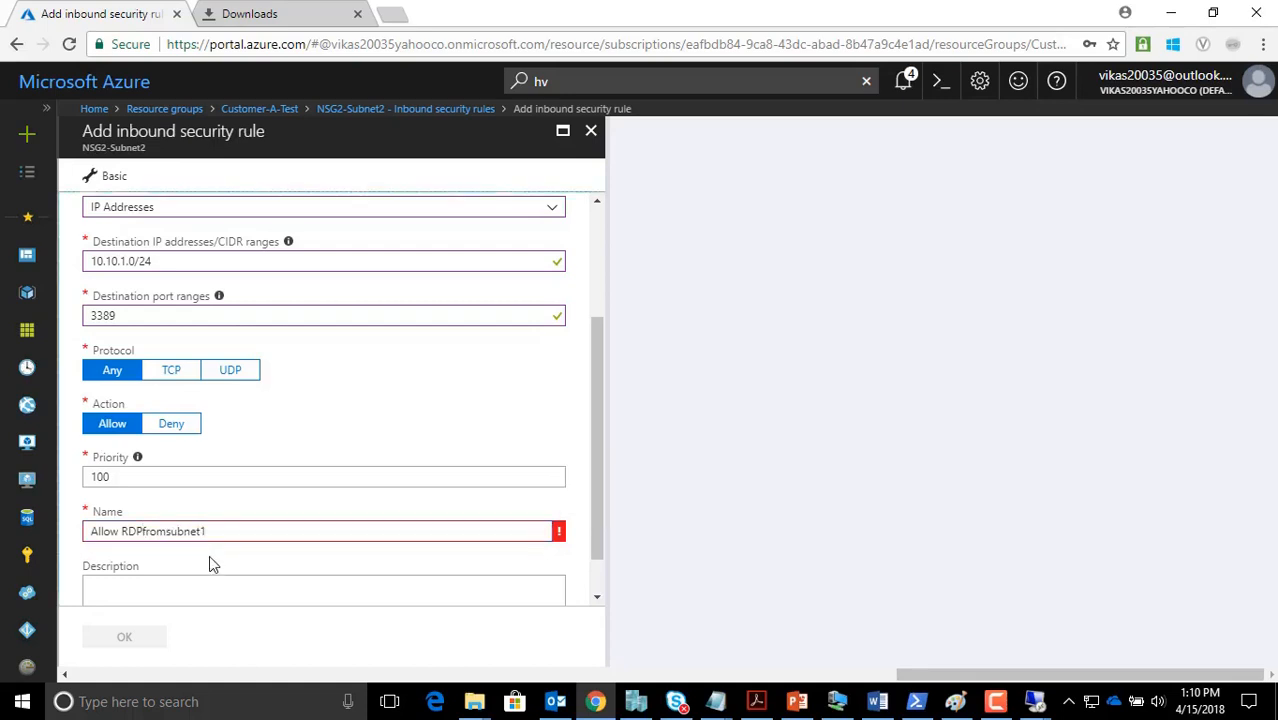
pyautogui.click(122, 531)
pyautogui.press('BackSpace')
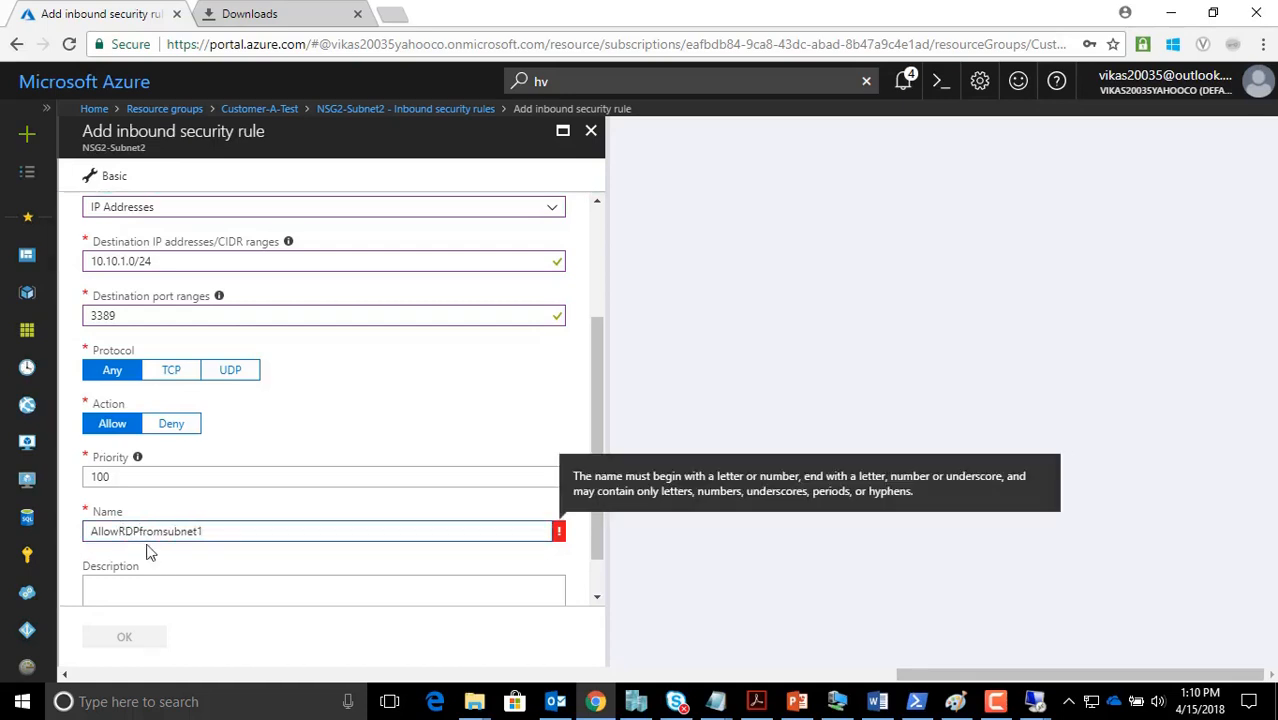
# Copy the rule name, save the rule, and bring up the Paint network diagram
pyautogui.doubleClick(232, 538)
pyautogui.hotkey('ctrl', 'c')
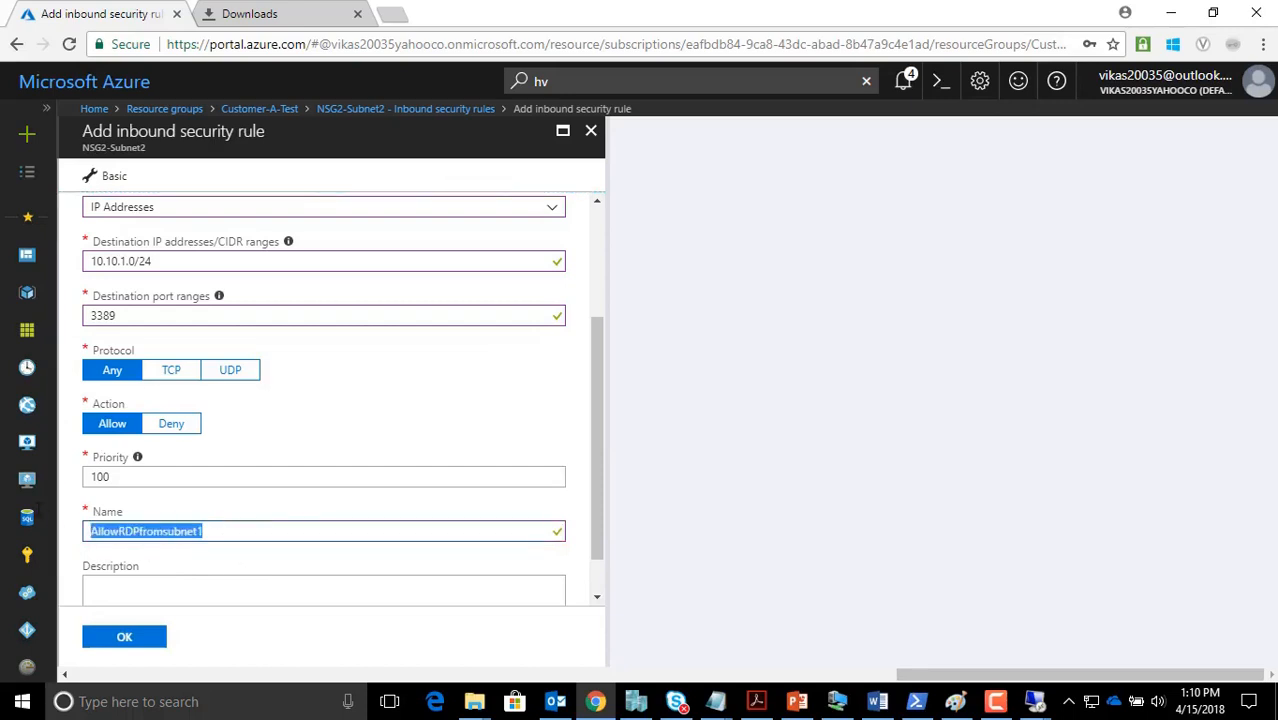
pyautogui.click(231, 639)
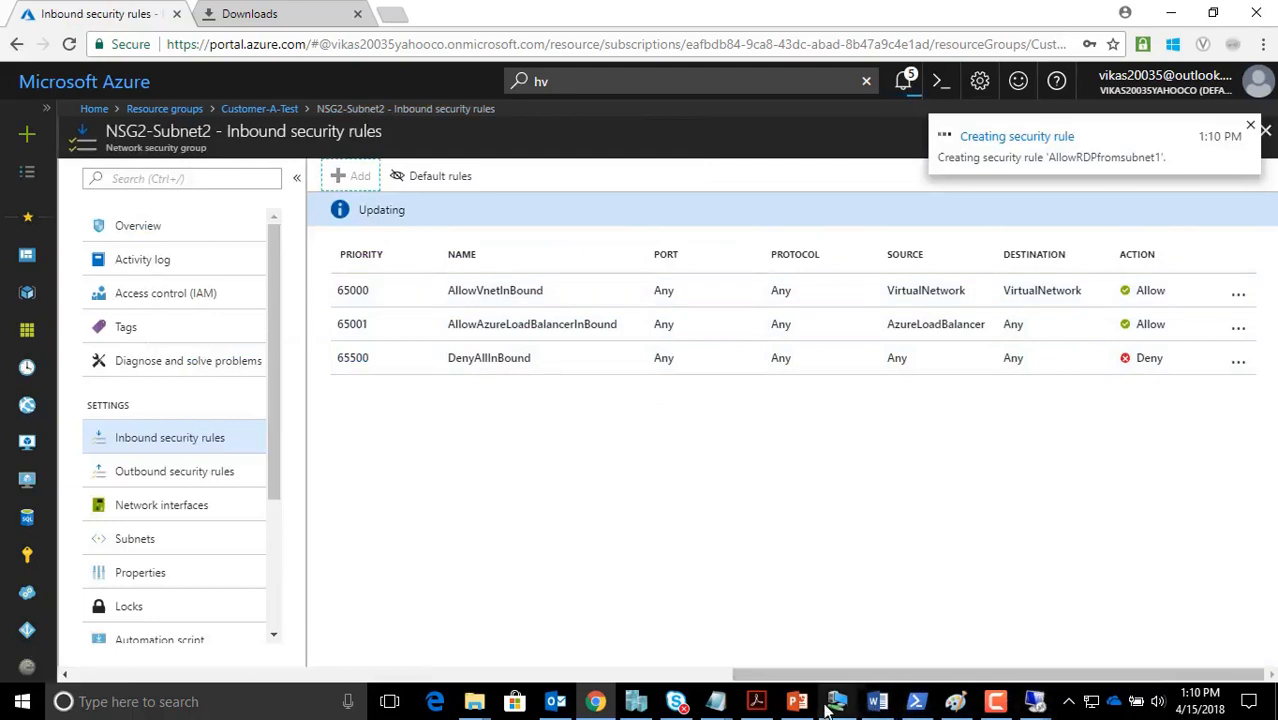
pyautogui.click(955, 701)
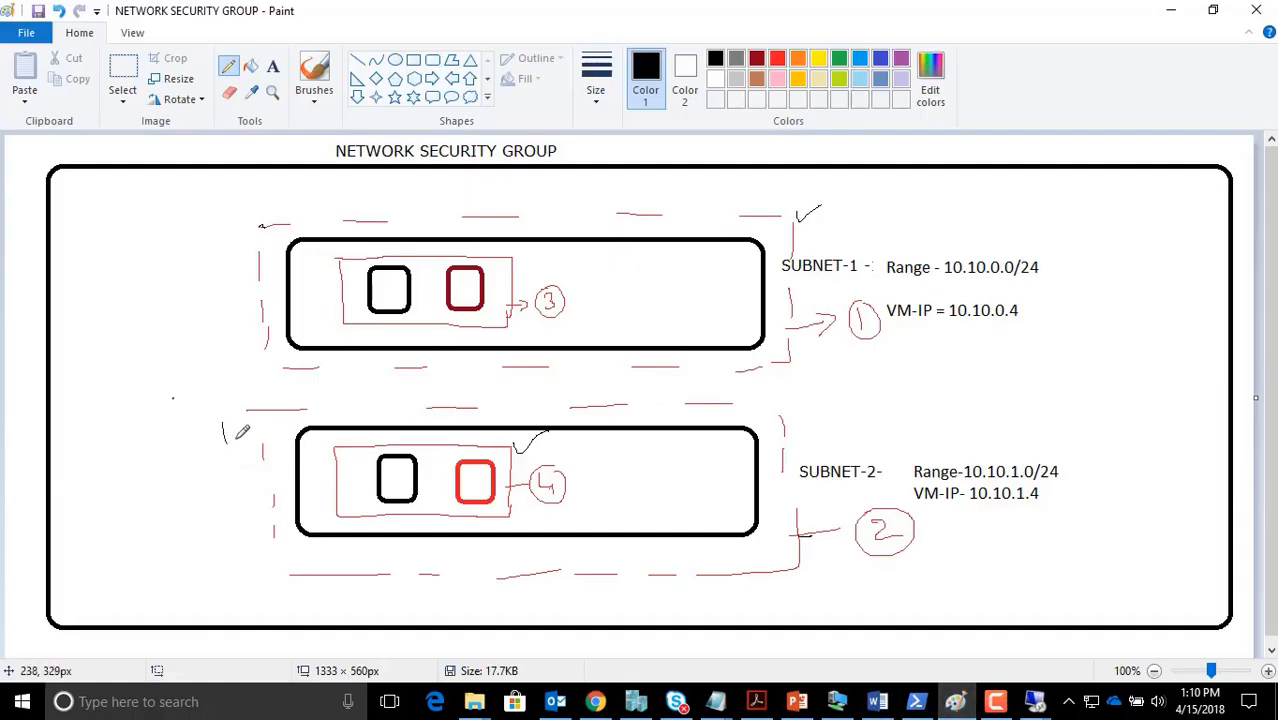
# Tick the SUBNET-2 box on the diagram and return to the Azure inbound rules
pyautogui.moveTo(222, 424)
pyautogui.mouseDown()
pyautogui.moveTo(280, 414)
pyautogui.moveTo(326, 450)
pyautogui.moveTo(328, 469)
pyautogui.moveTo(322, 447)
pyautogui.mouseUp()
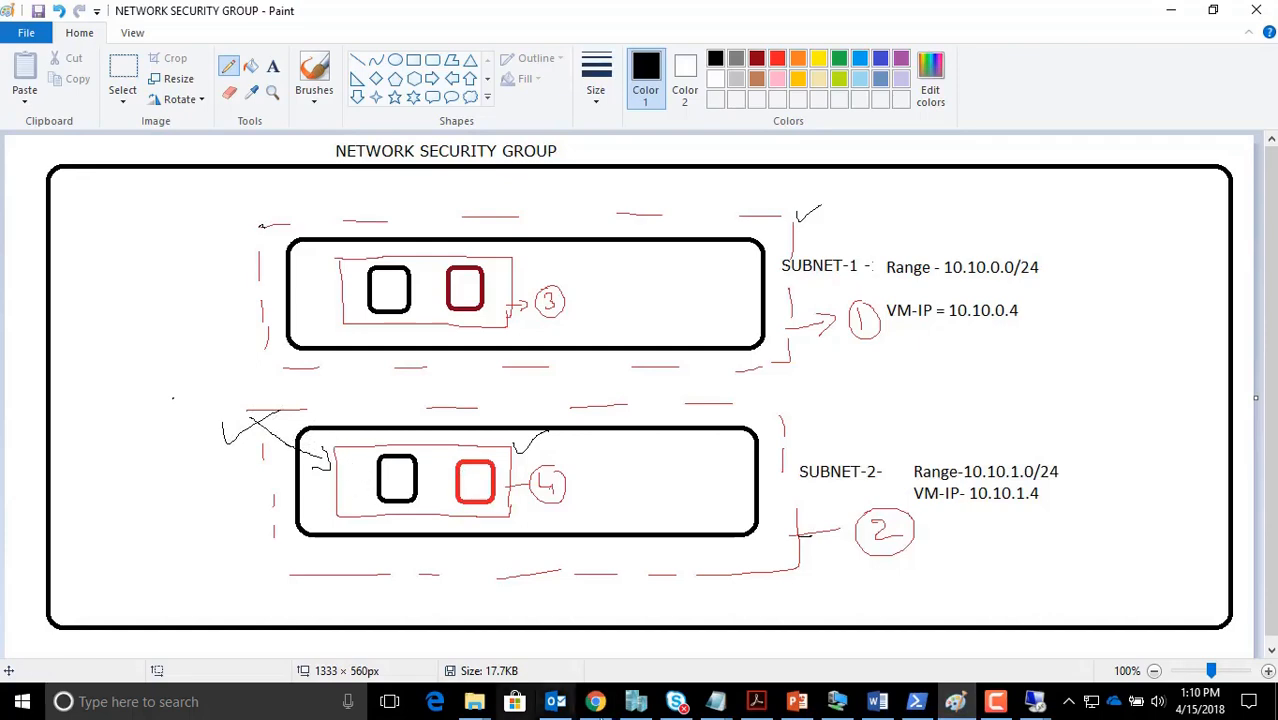
pyautogui.click(595, 701)
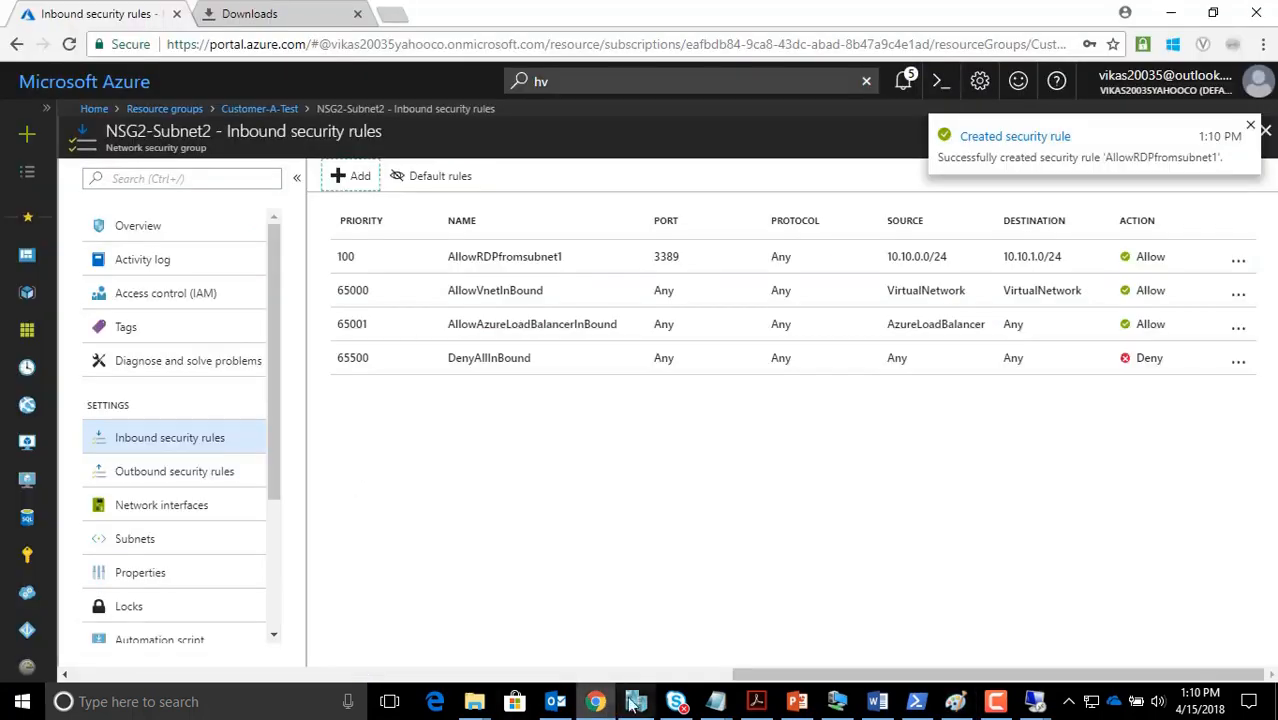
# Start a new inbound rule on NSG4-Subnet2-vmlevel in Customer-A-Test
pyautogui.click(262, 109)
pyautogui.click(456, 535)
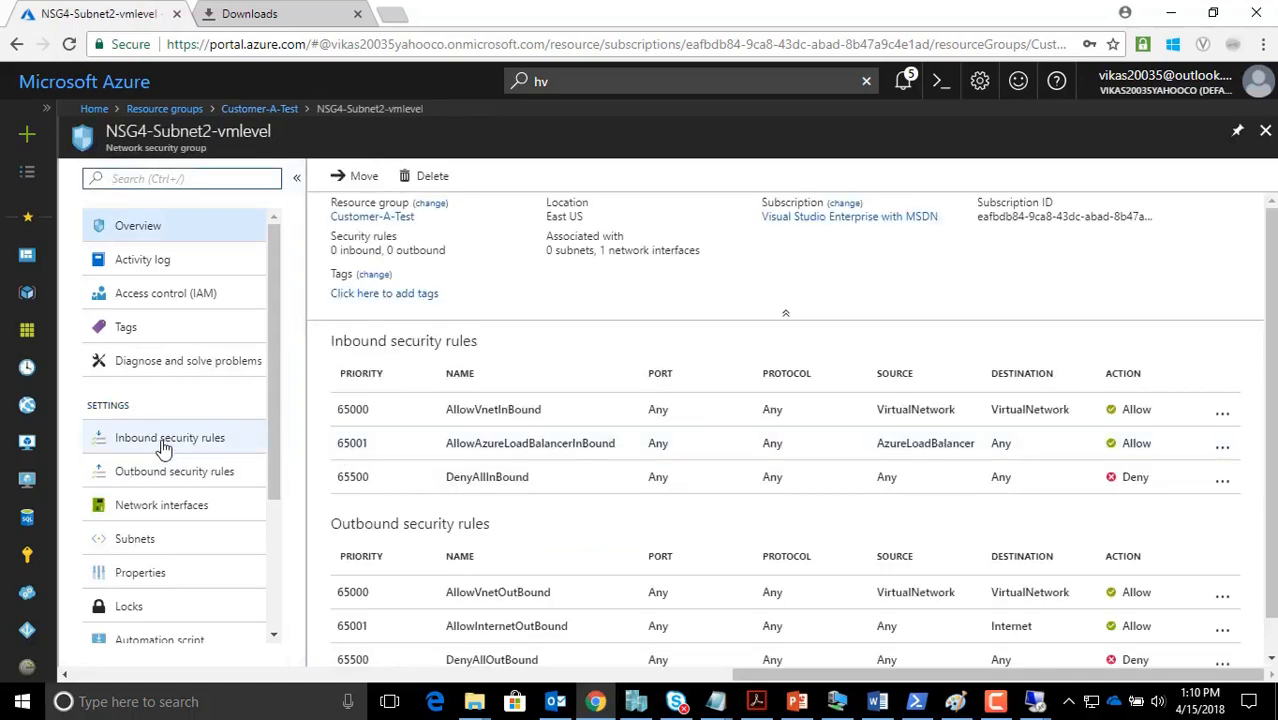
pyautogui.click(163, 447)
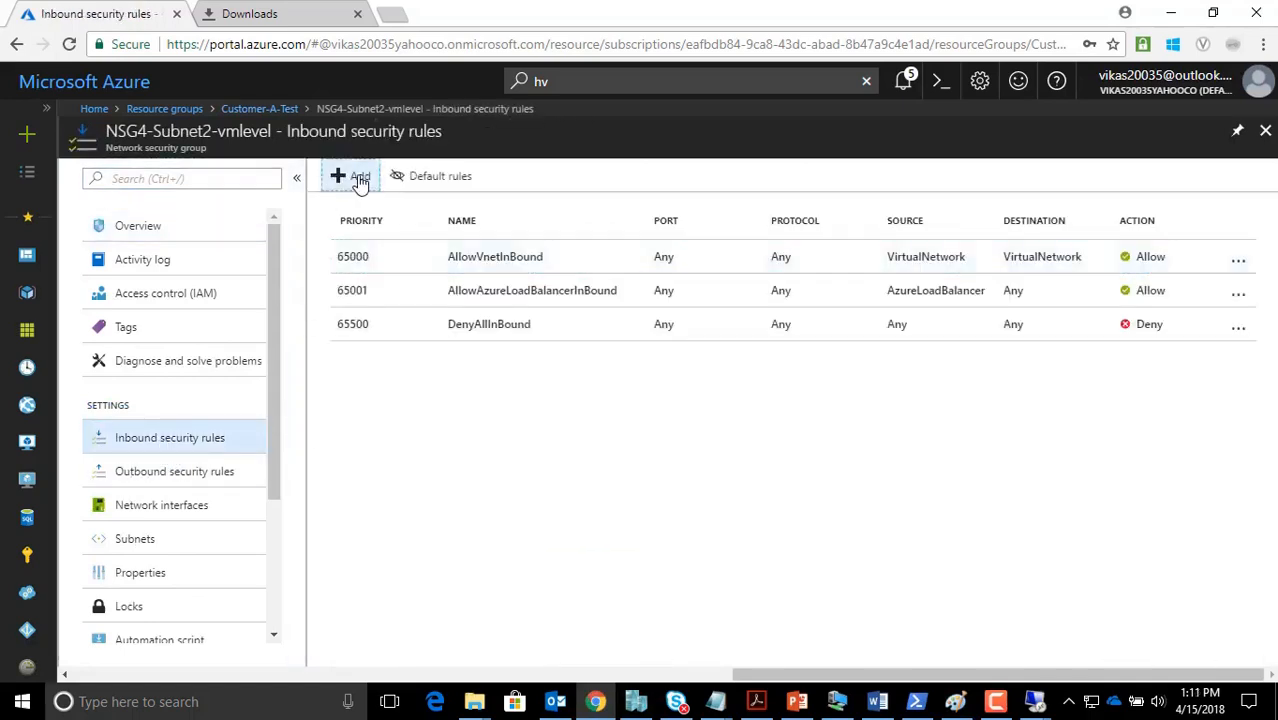
pyautogui.click(357, 178)
# Set source 10.10.0.0/24, destination 10.10.1.0/24, and destination port 3389
pyautogui.click(164, 240)
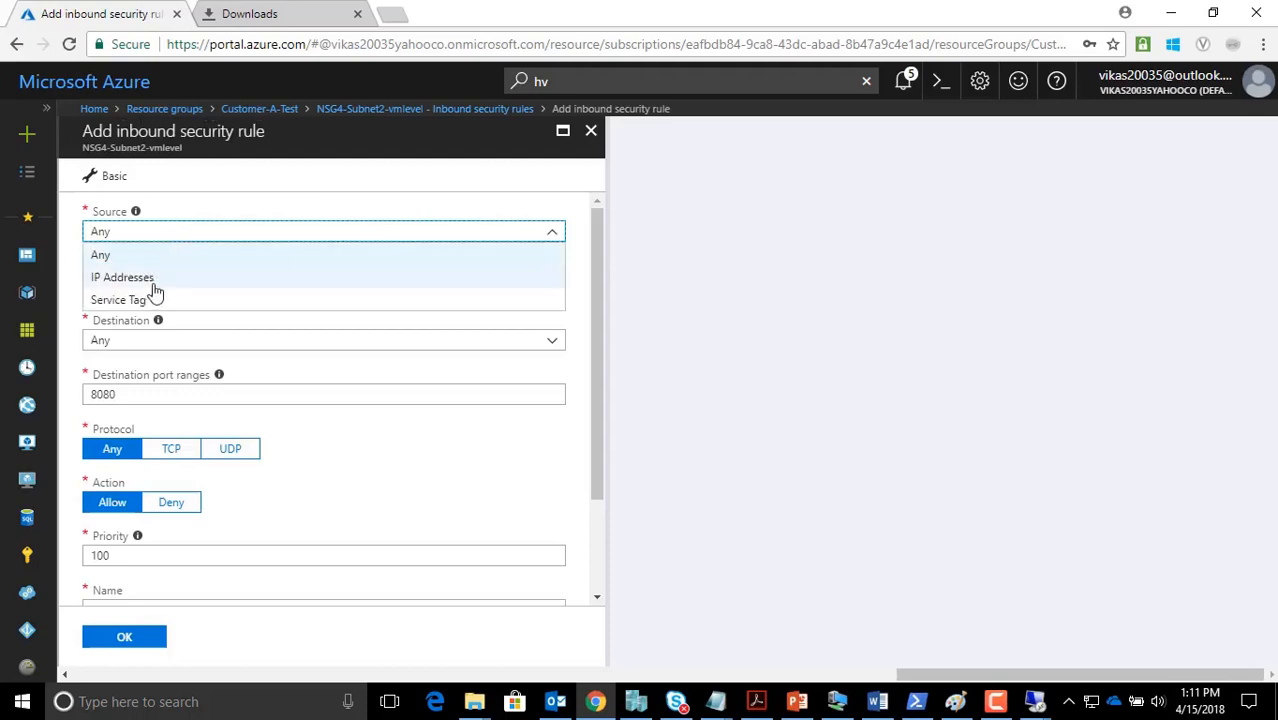
pyautogui.click(155, 284)
pyautogui.click(162, 293)
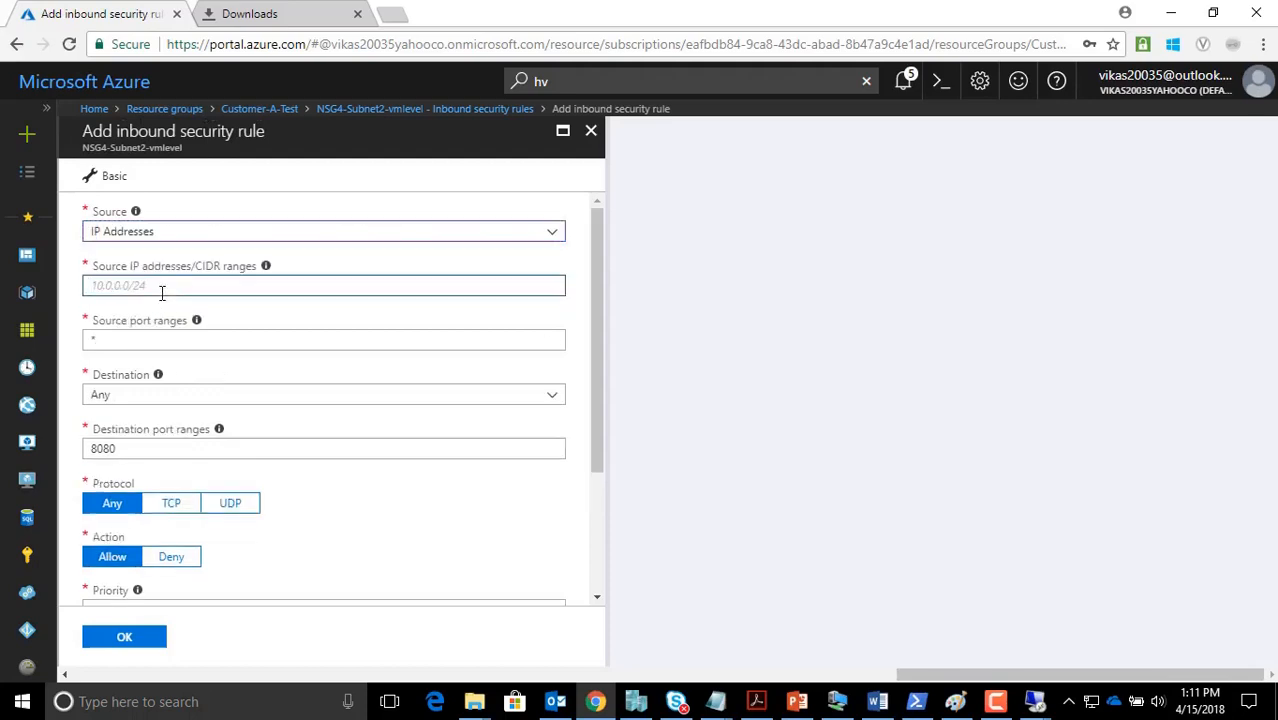
pyautogui.write('10')
pyautogui.press('Tab')
pyautogui.press('Tab')
pyautogui.press('Tab')
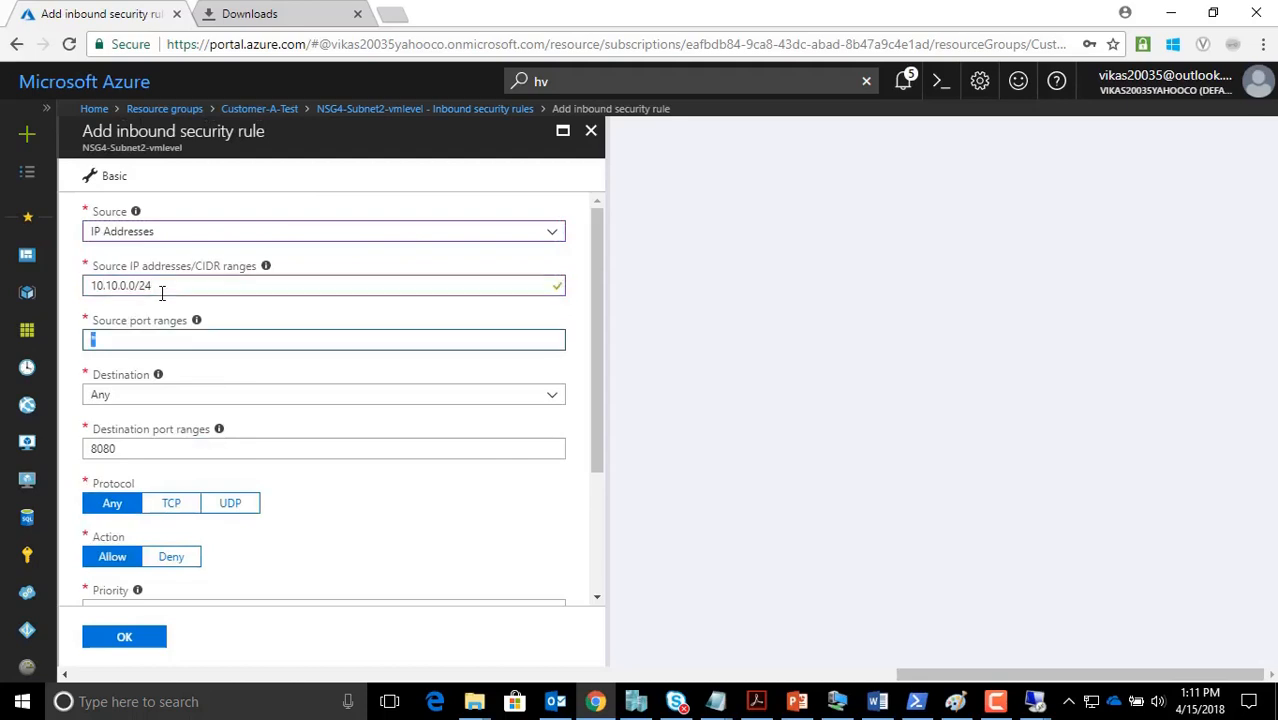
pyautogui.click(88, 396)
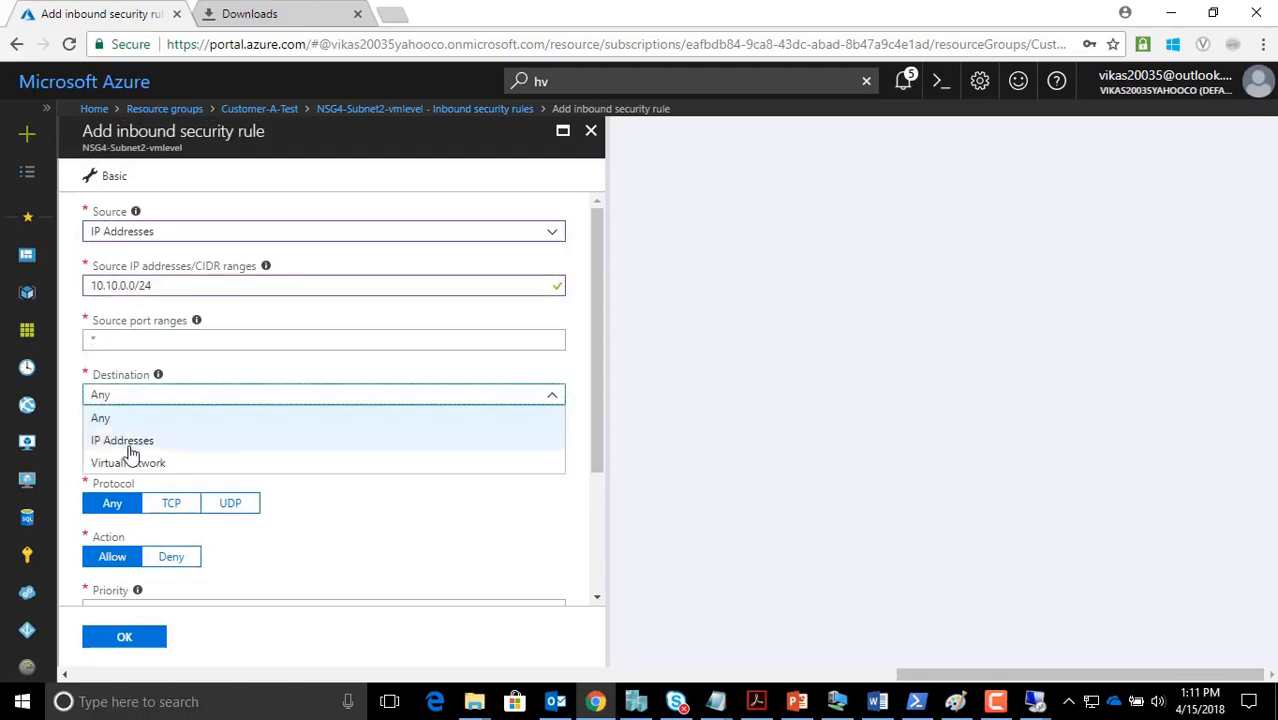
pyautogui.click(135, 447)
pyautogui.write('10.10.1.0/24')
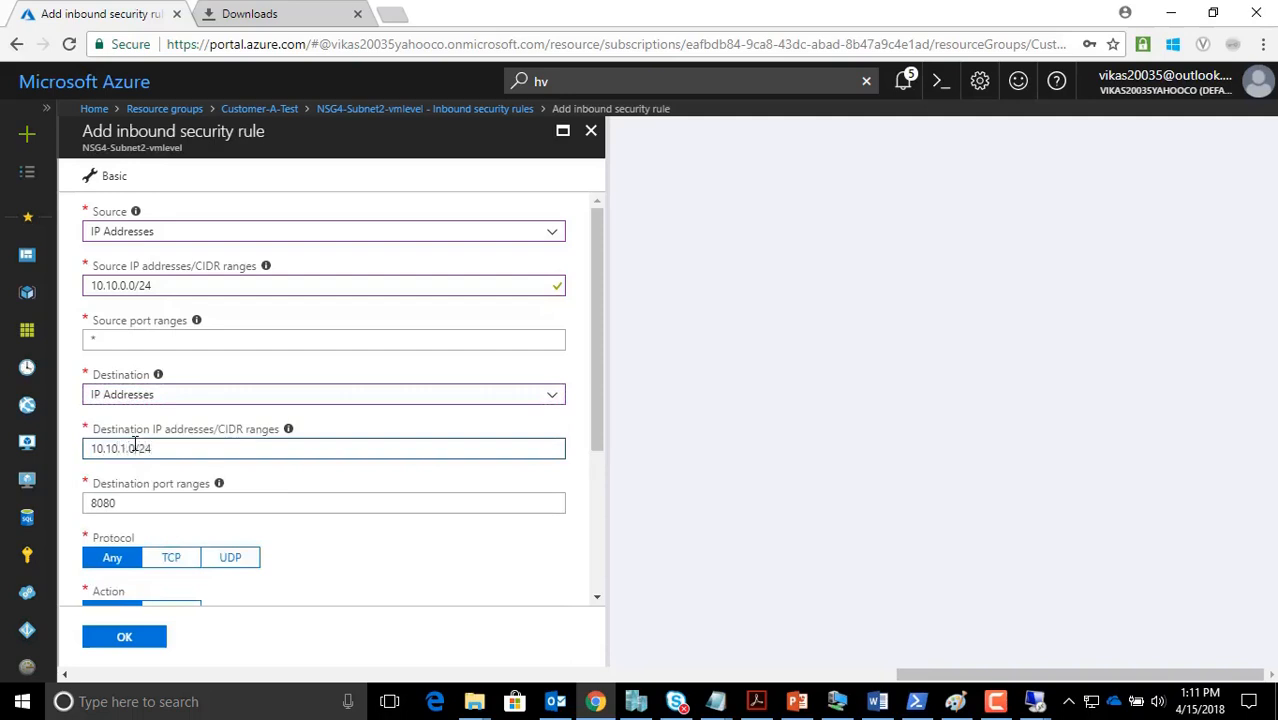
pyautogui.press('Tab')
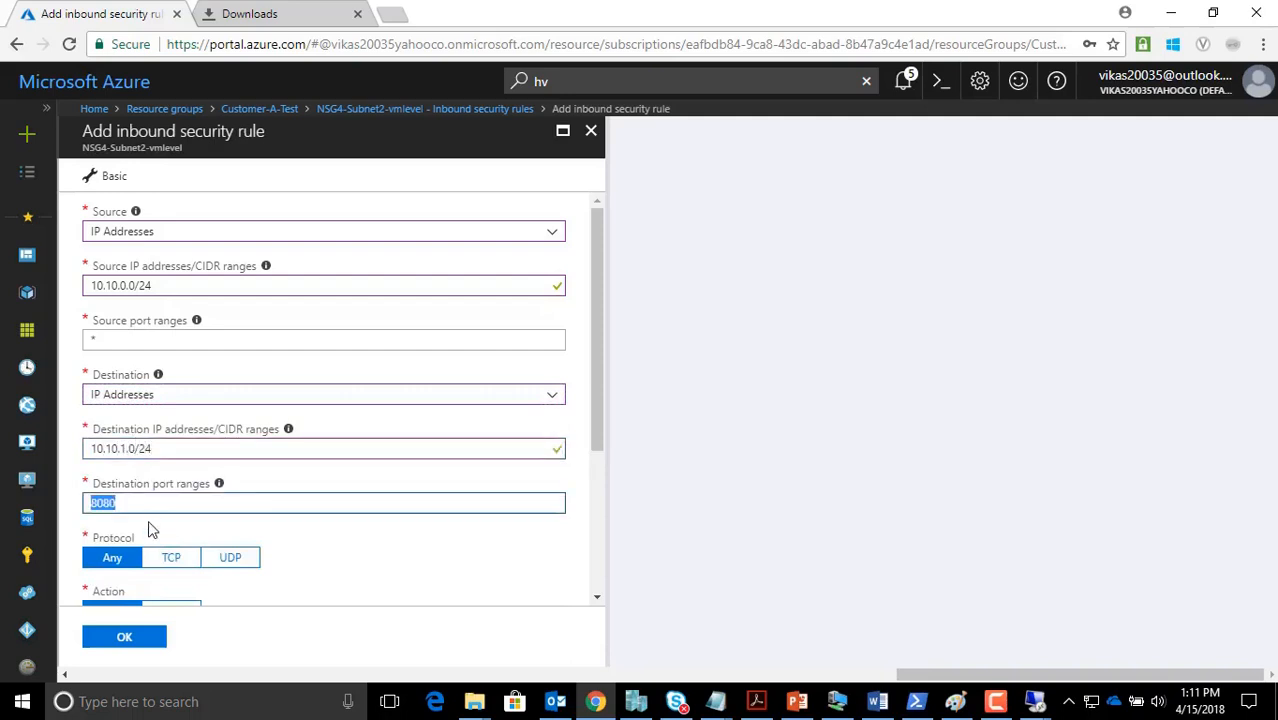
pyautogui.write('3389')
pyautogui.scroll(-2, 150, 528)
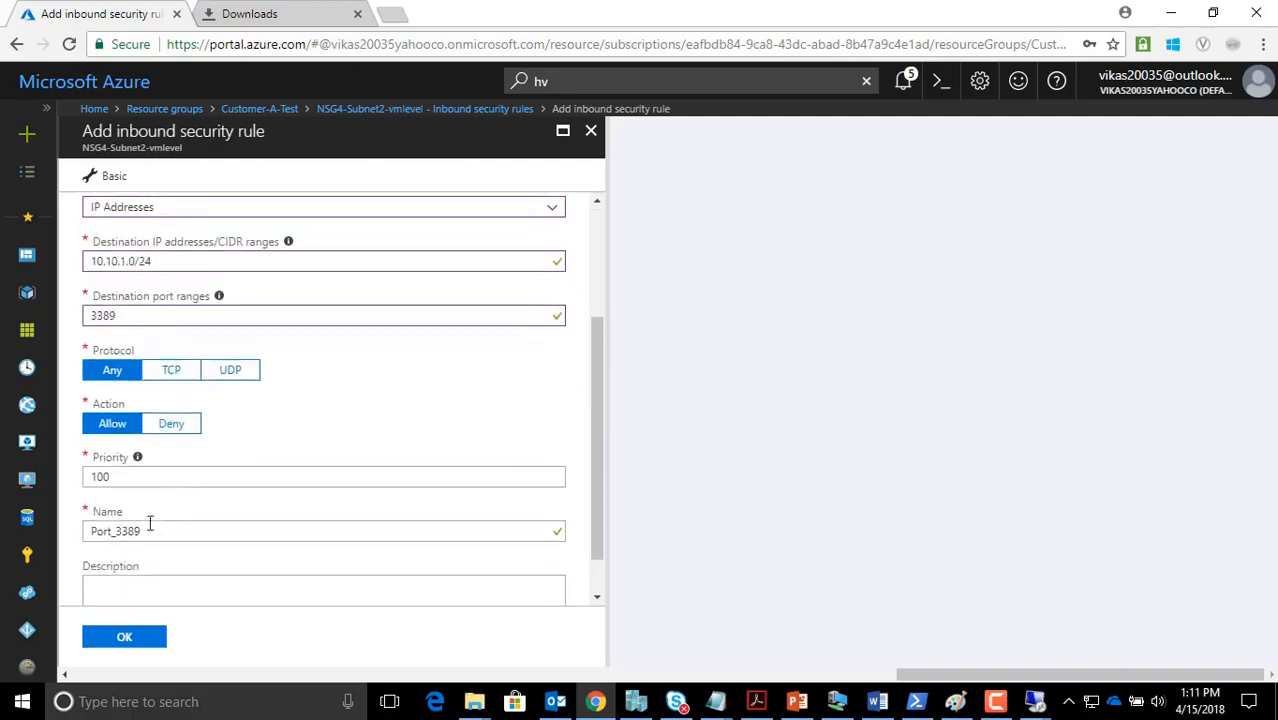
# Paste AllowRDPfromsubnet1 as the rule name and save the rule
pyautogui.doubleClick(164, 538)
pyautogui.hotkey('ctrl', 'v')
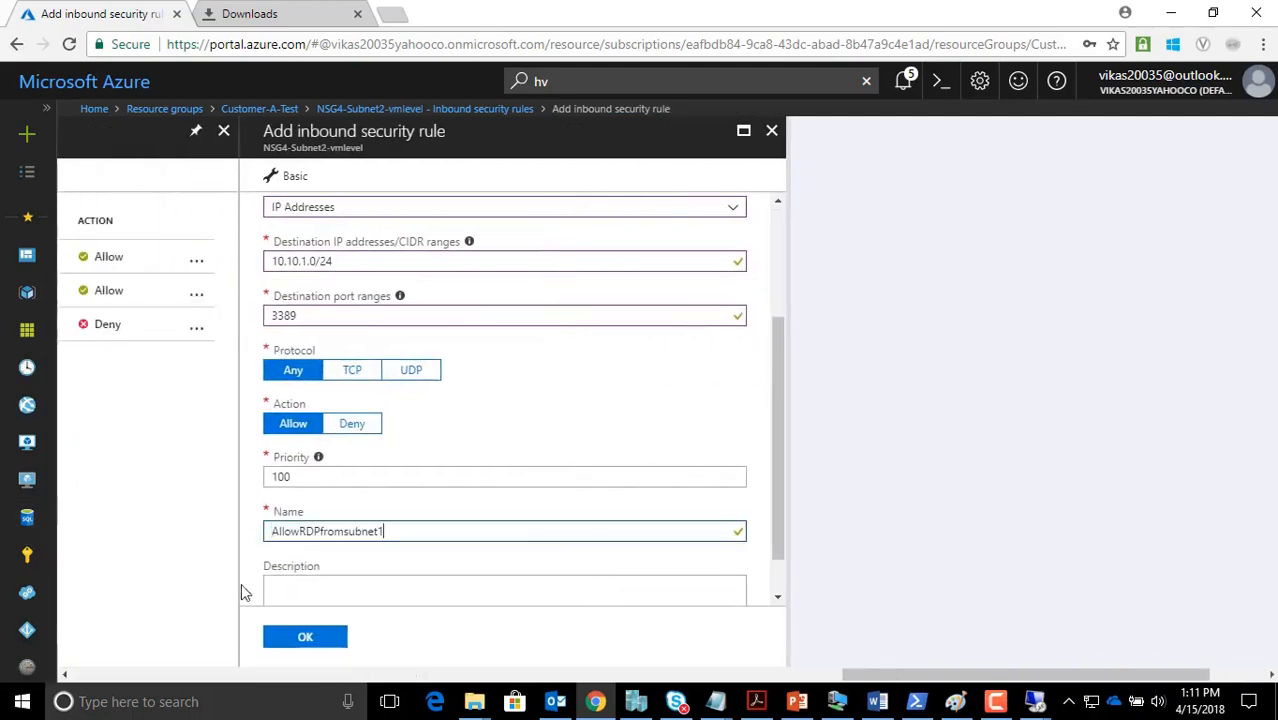
pyautogui.click(320, 638)
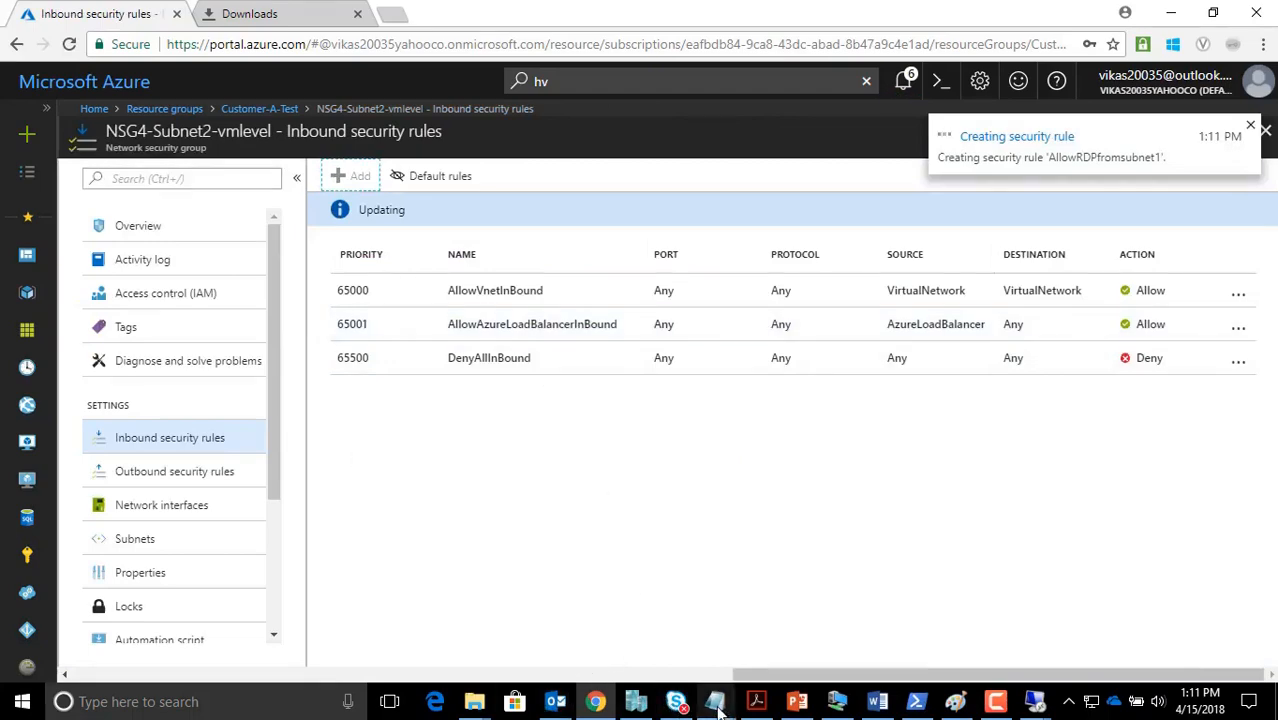
# Highlight VM2's RDP rules, INTERNET BLOCKED and SUBNET2 in the notes, then show the diagram
pyautogui.moveTo(715, 701)
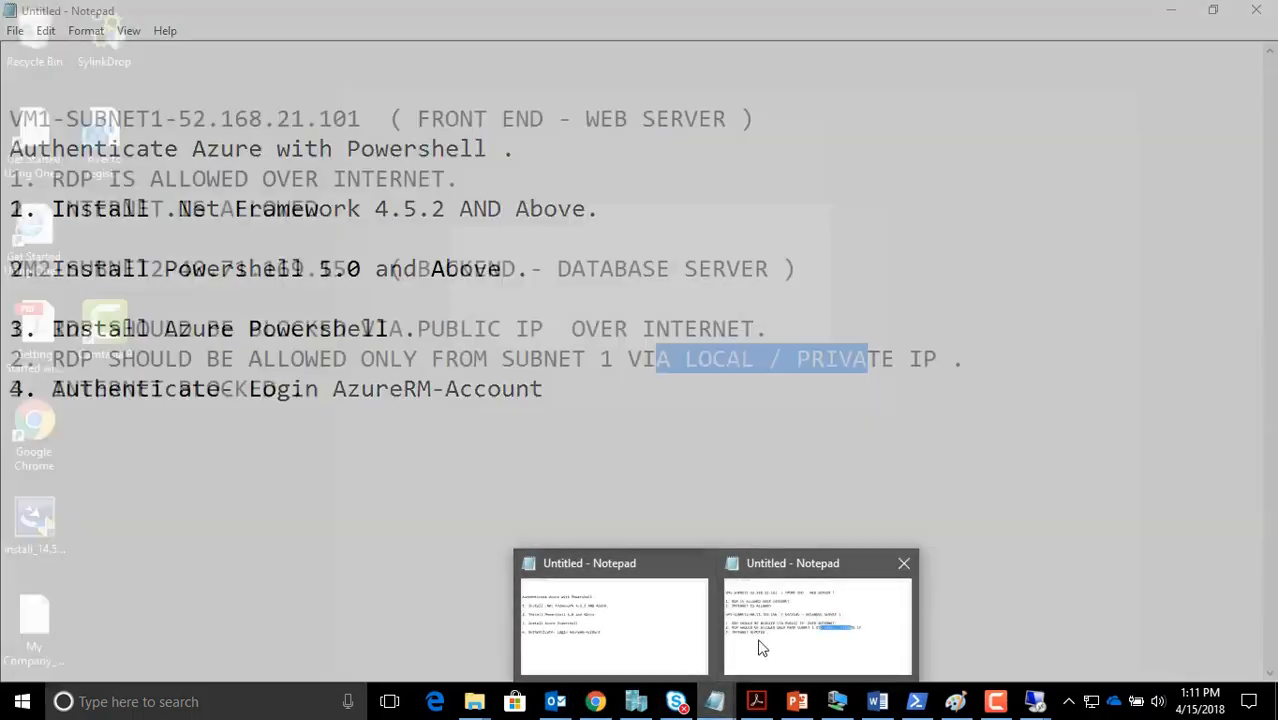
pyautogui.click(762, 648)
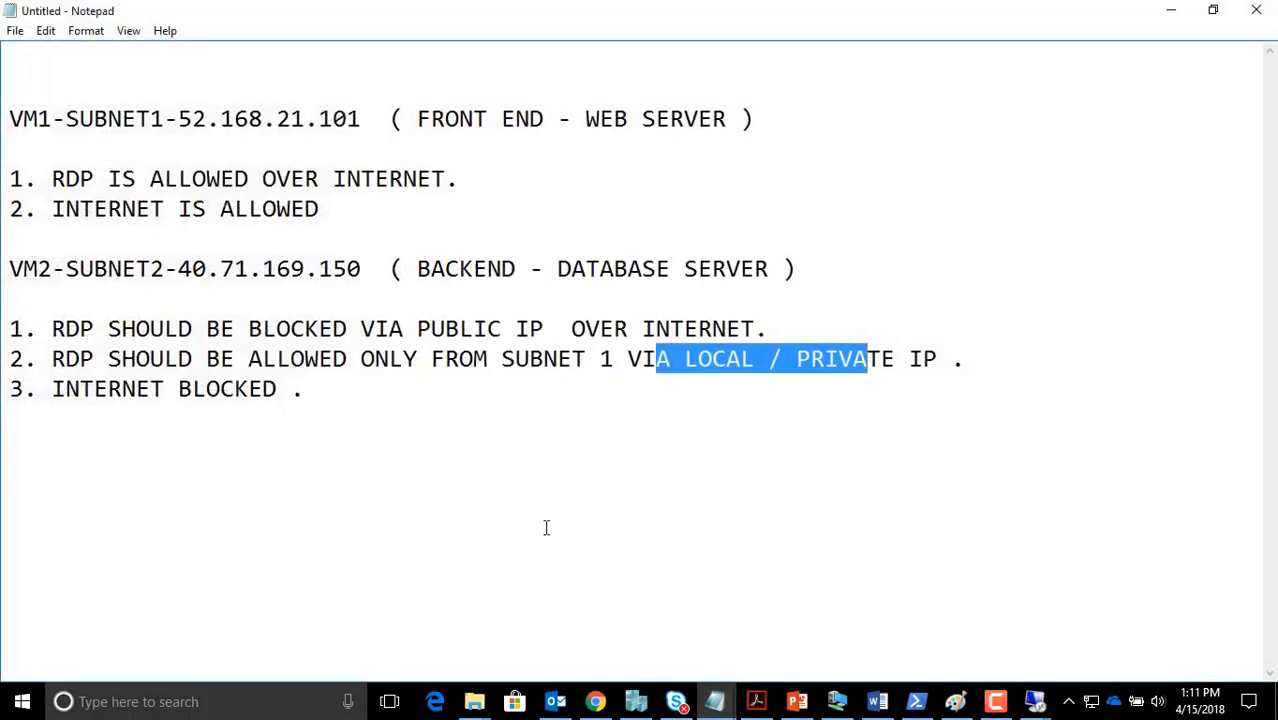
pyautogui.click(421, 351)
pyautogui.moveTo(152, 357); pyautogui.dragTo(383, 329)
pyautogui.click(316, 391)
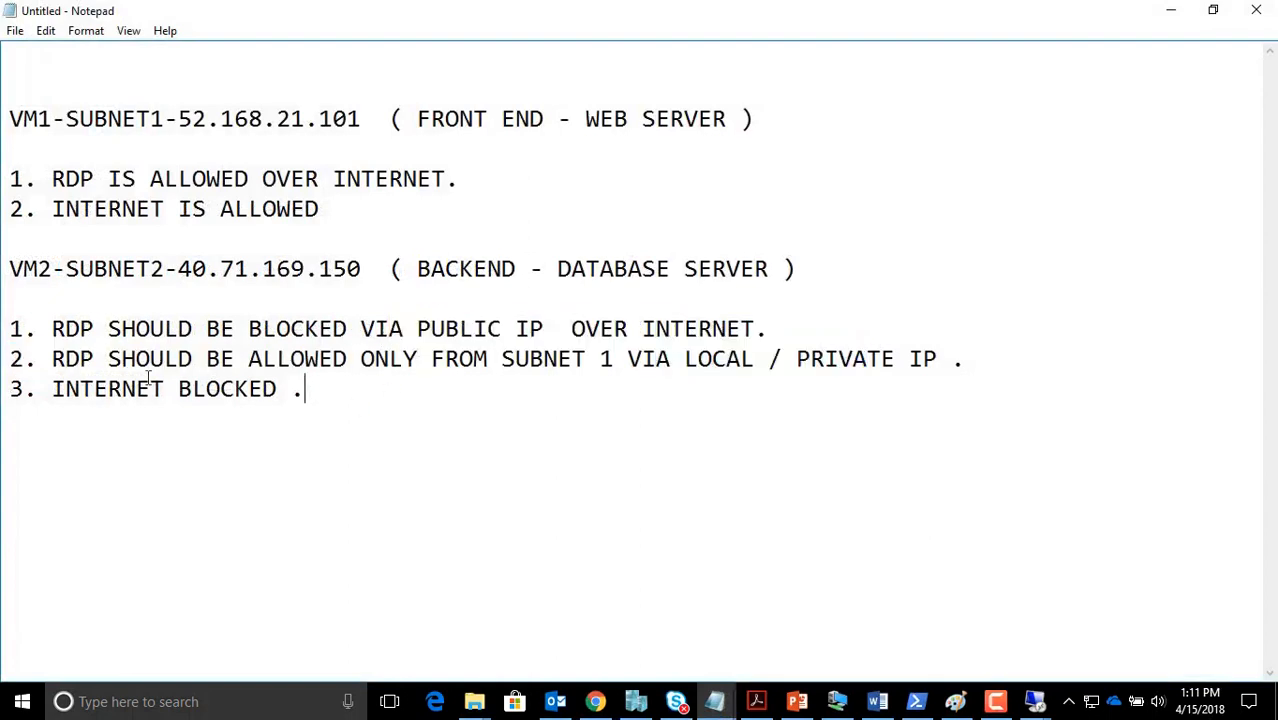
pyautogui.moveTo(54, 389); pyautogui.dragTo(277, 391)
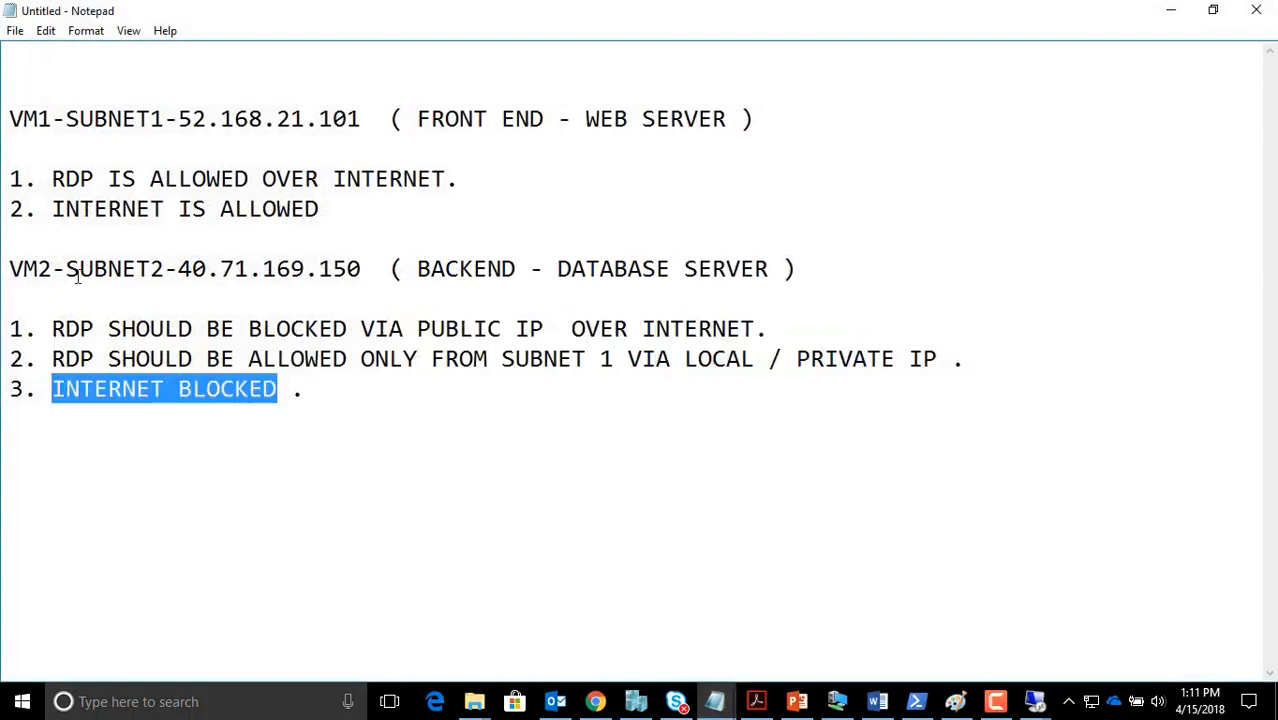
pyautogui.moveTo(60, 270); pyautogui.dragTo(180, 270)
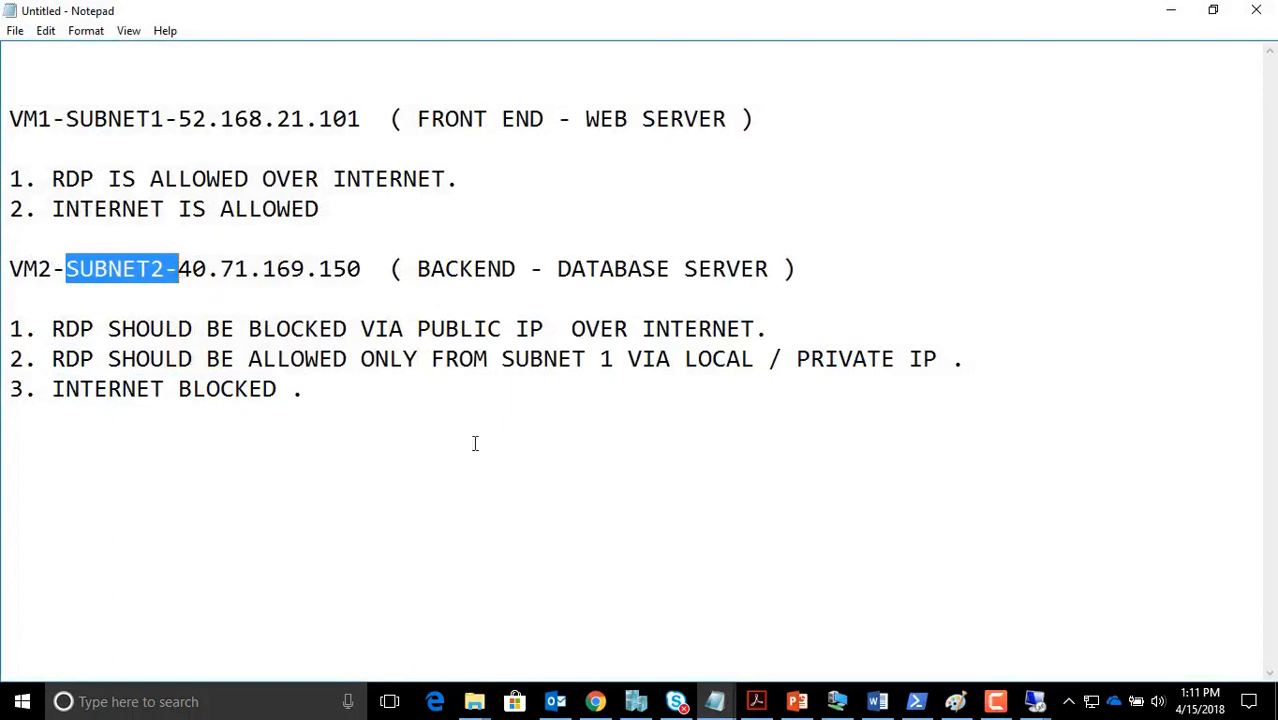
pyautogui.click(955, 701)
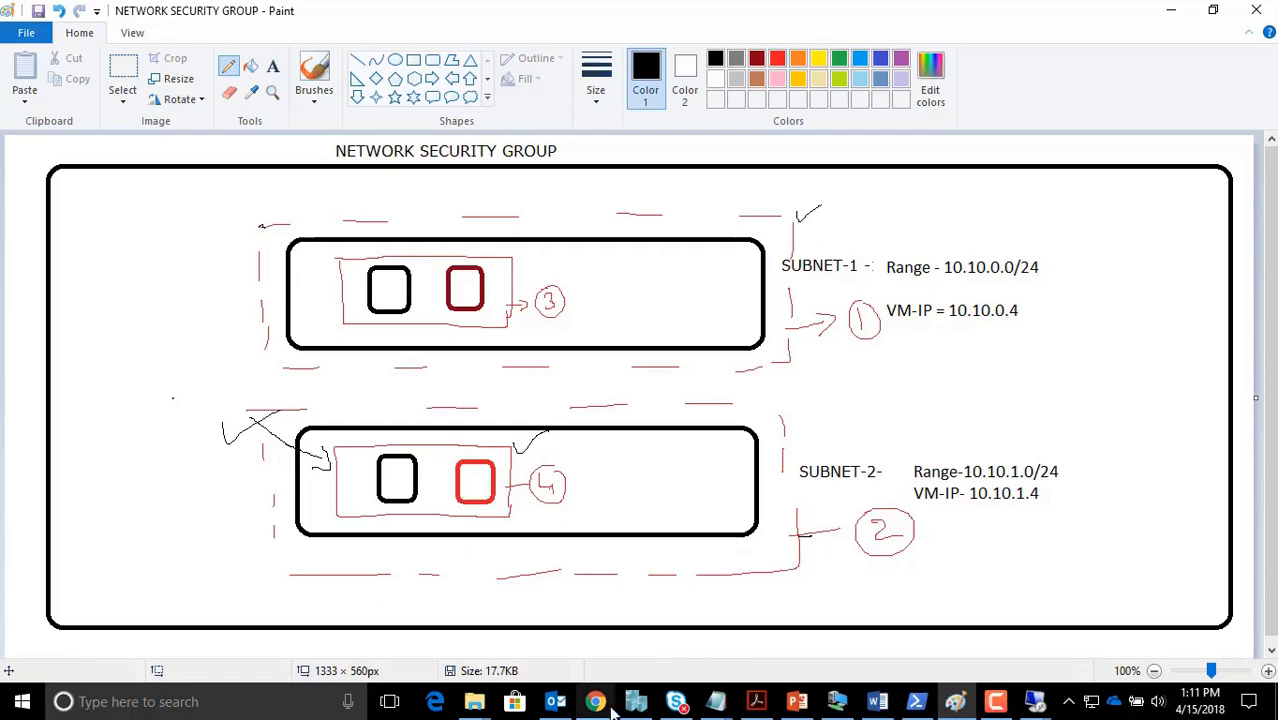
# Leave the Paint diagram and return to the Azure portal's Customer-A-Test resource group
pyautogui.moveTo(598, 705)
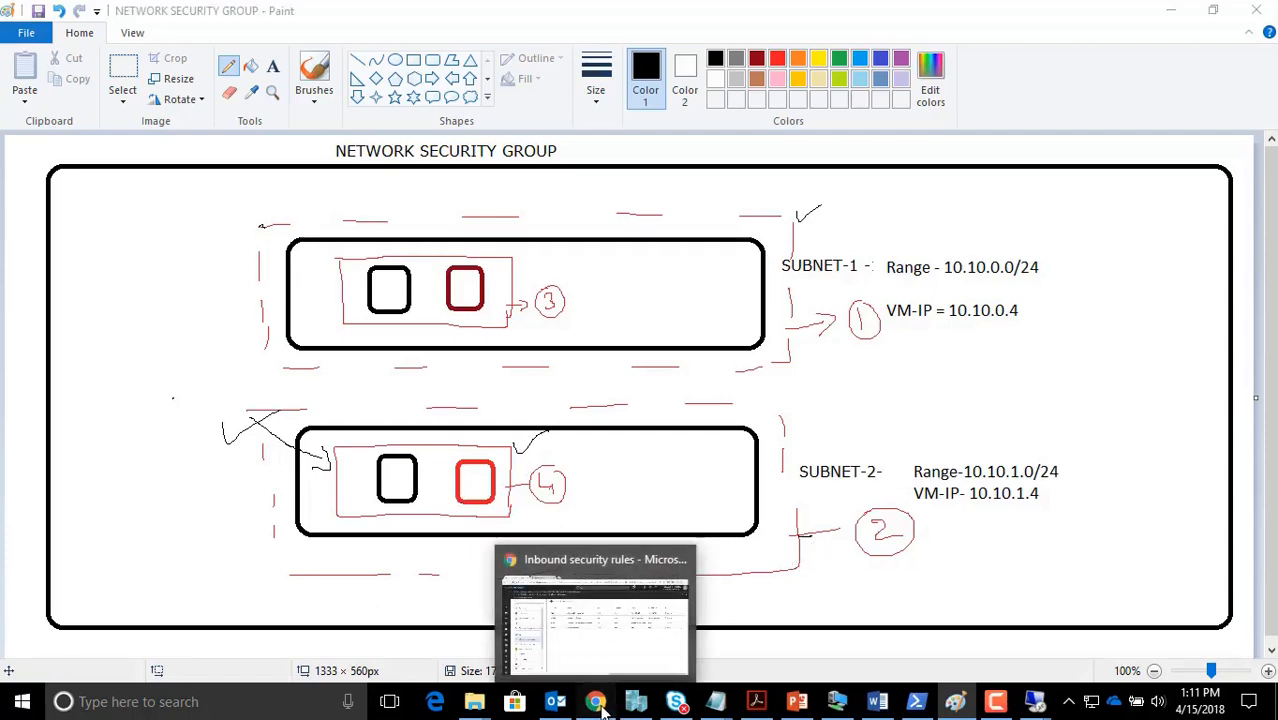
pyautogui.moveTo(602, 708); pyautogui.dragTo(788, 600)
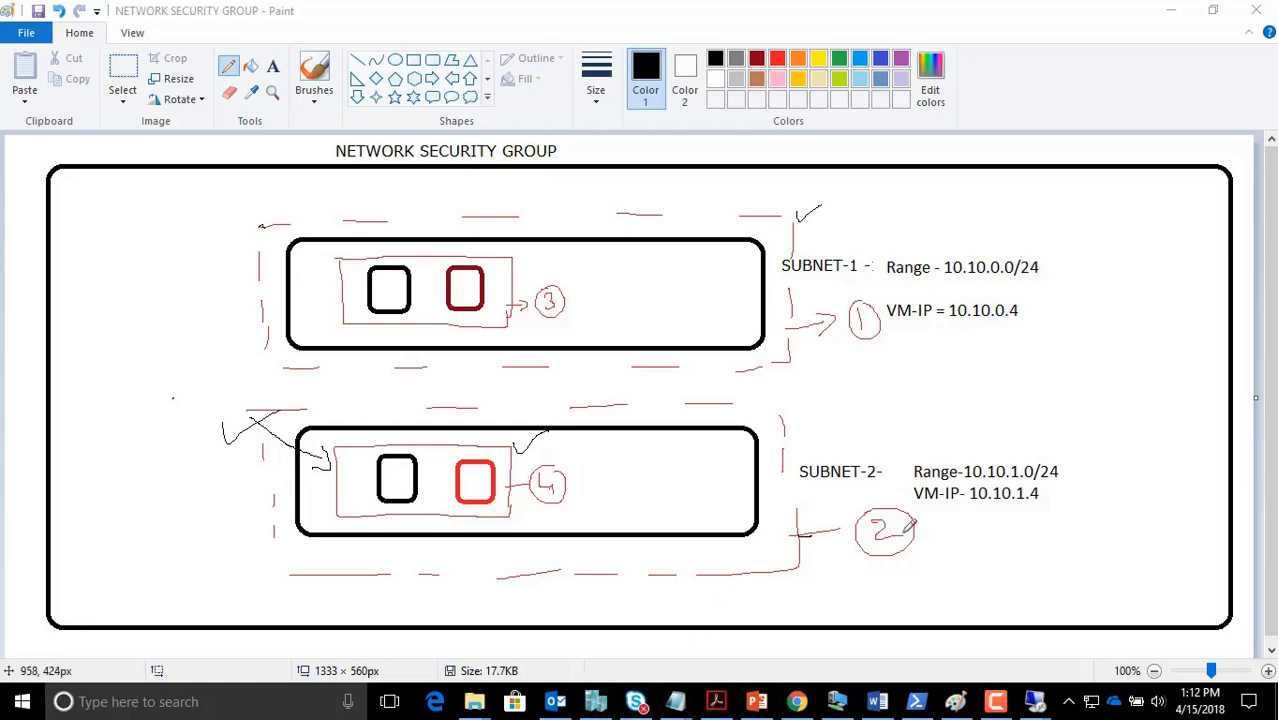
pyautogui.click(797, 701)
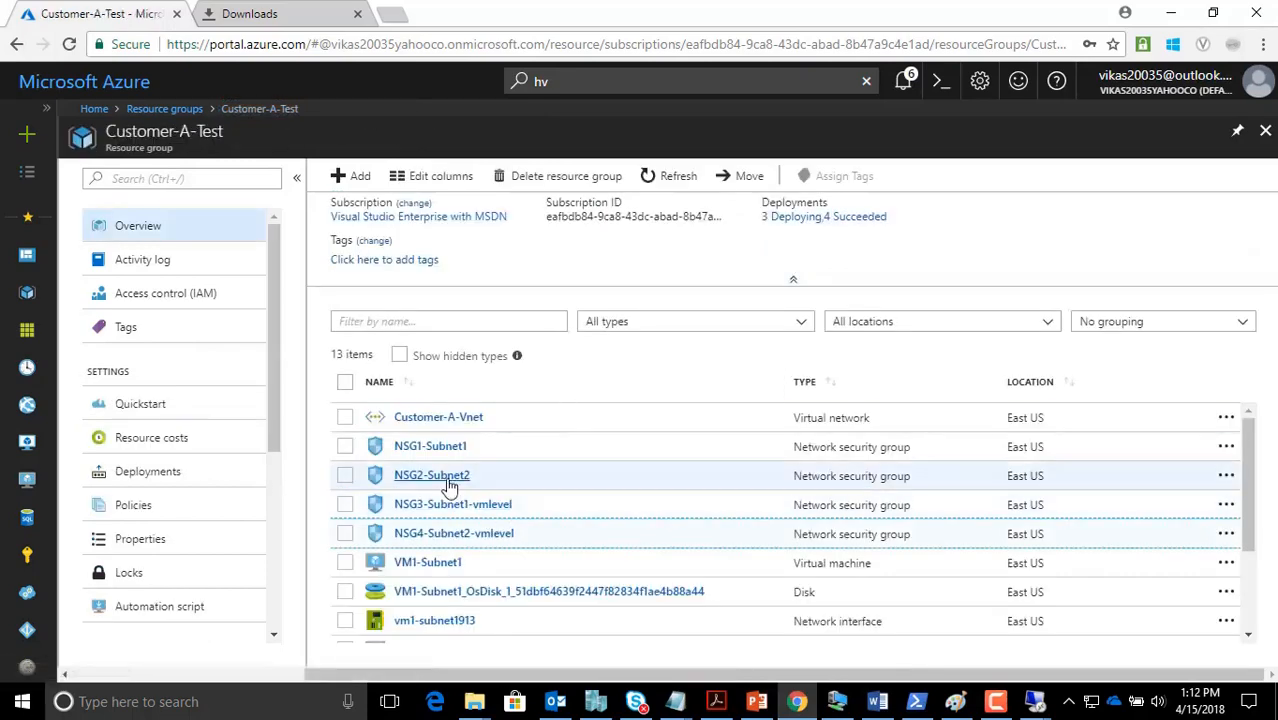
# Open NSG2-Subnet2's outbound security rules and begin adding a new rule
pyautogui.click(443, 478)
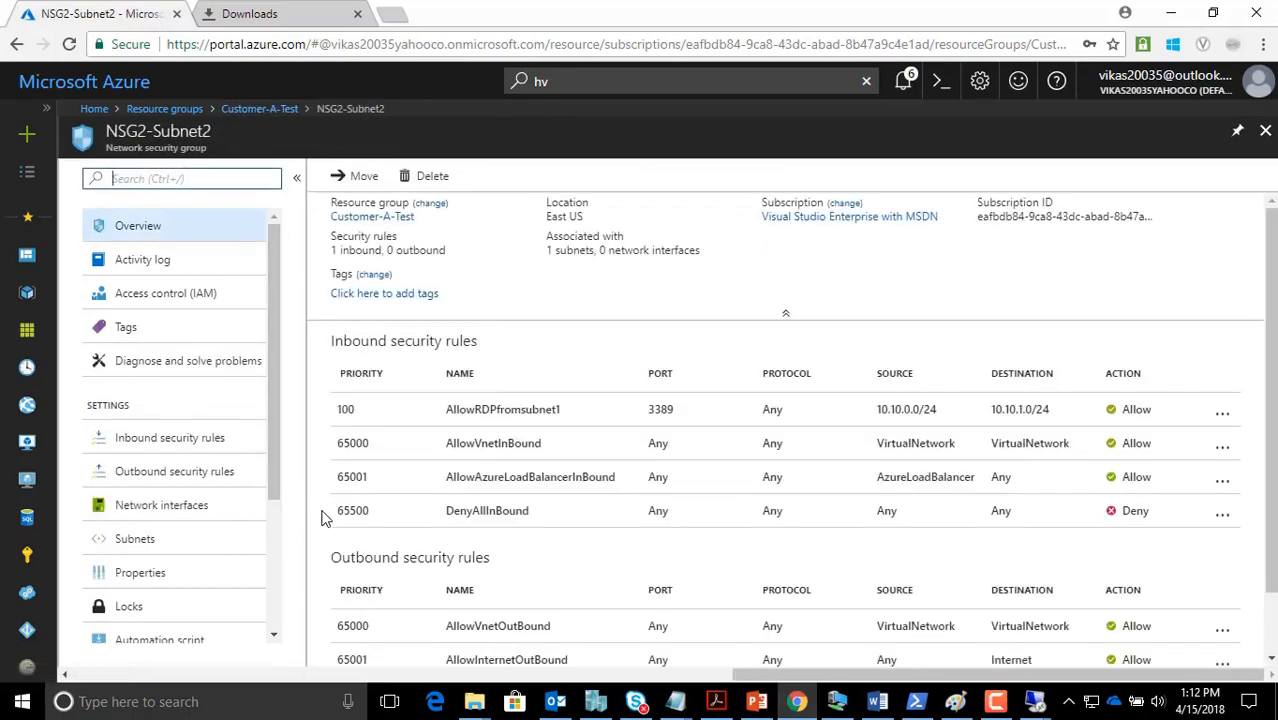
pyautogui.click(191, 479)
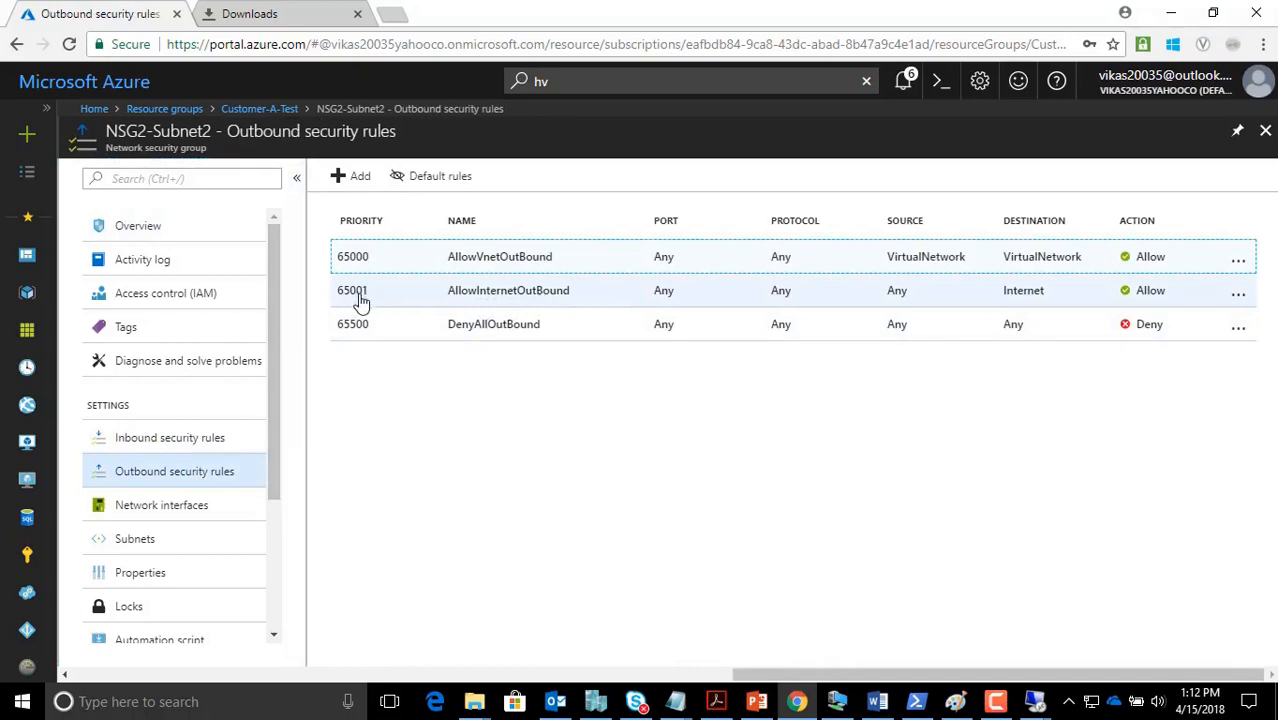
pyautogui.click(352, 177)
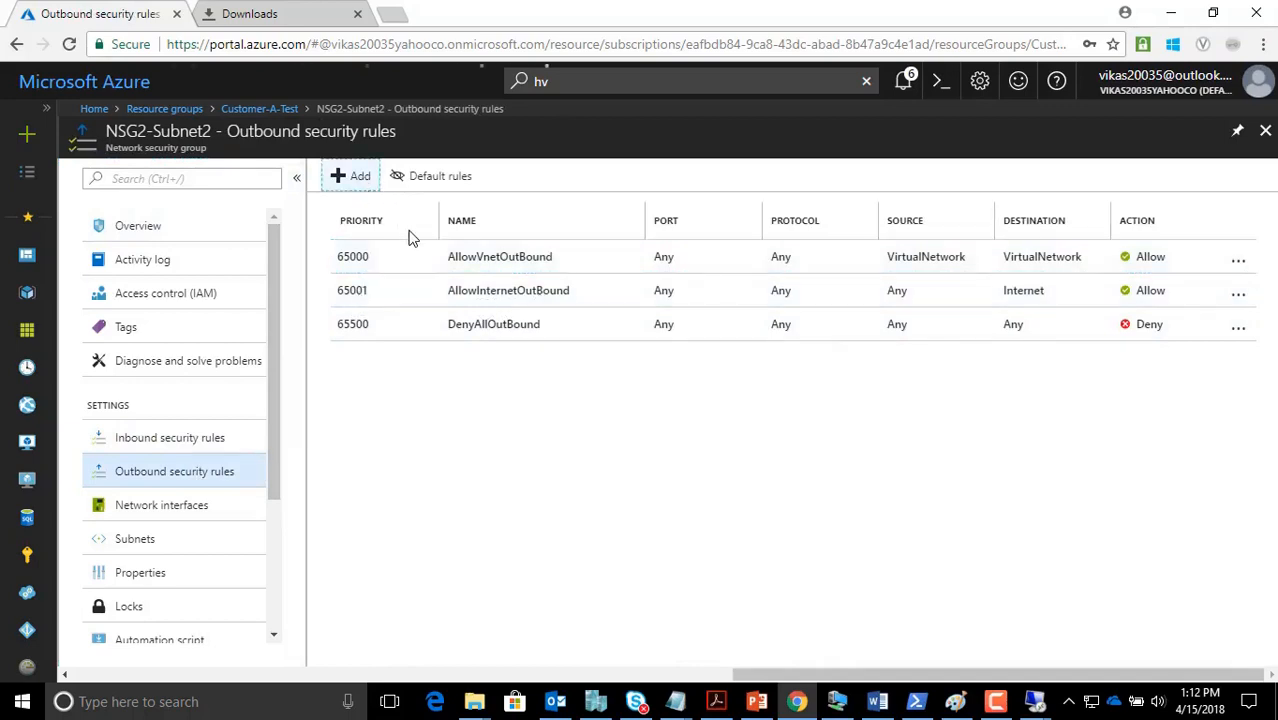
# Replace the default Port_8080 name with BlockInternet
pyautogui.scroll(-2, 305, 350)
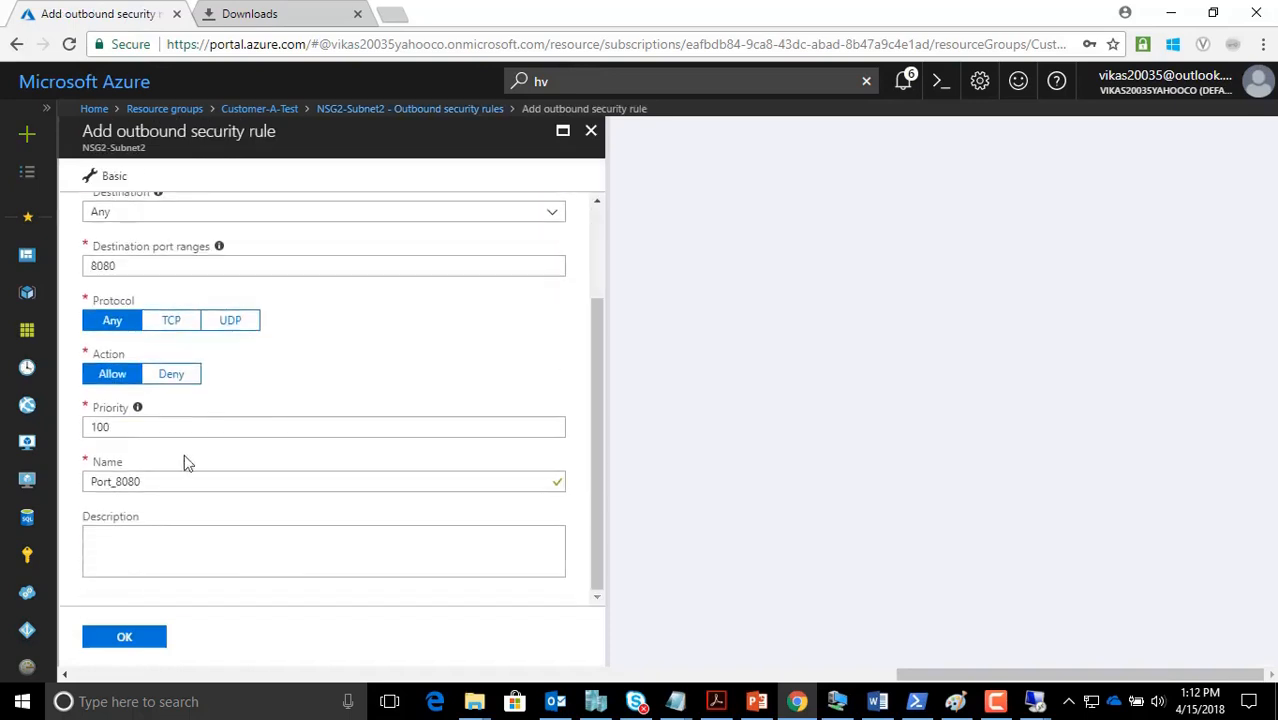
pyautogui.moveTo(148, 482); pyautogui.dragTo(43, 459)
pyautogui.write('Block Internet')
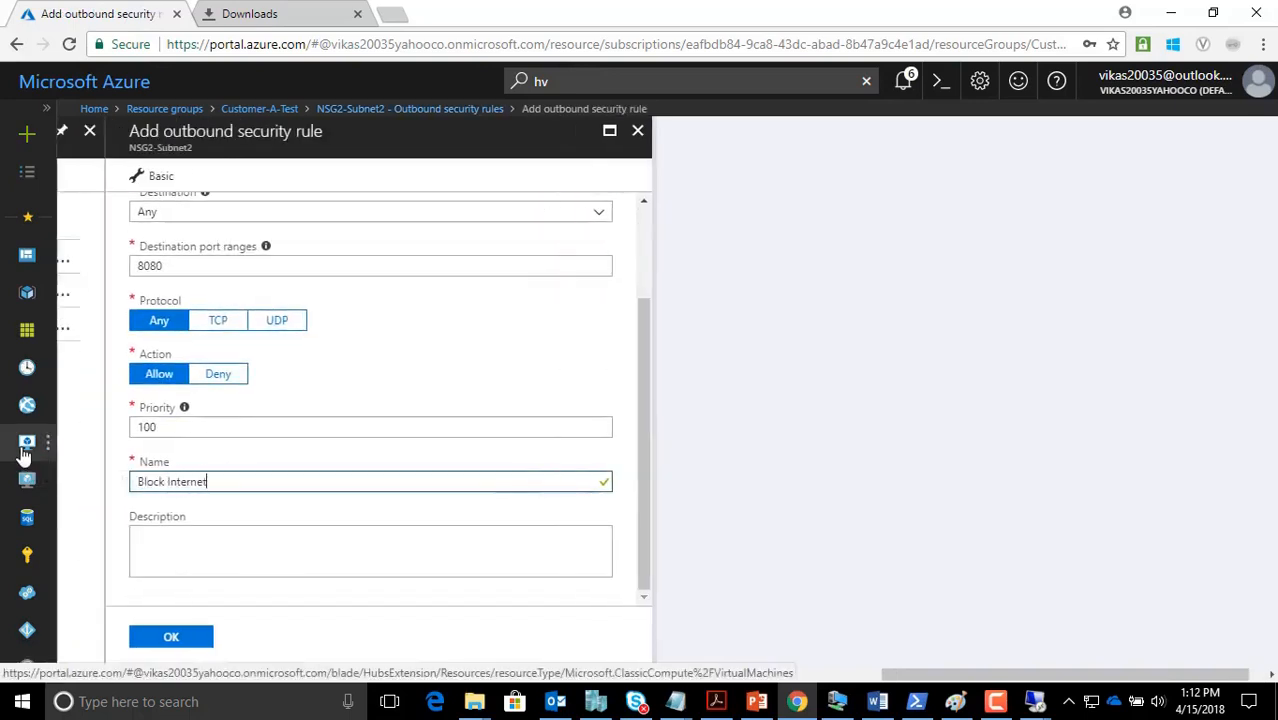
pyautogui.press('Tab')
pyautogui.click(168, 481)
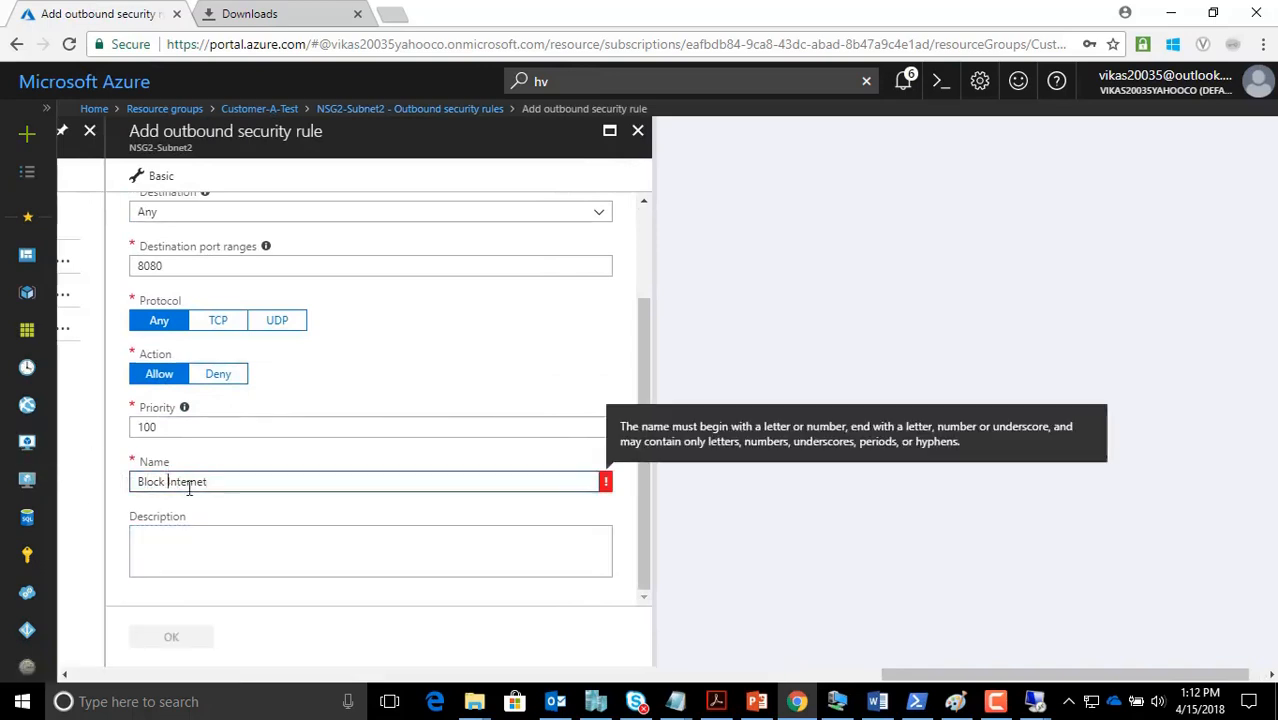
pyautogui.press('BackSpace')
pyautogui.scroll(3, 267, 450)
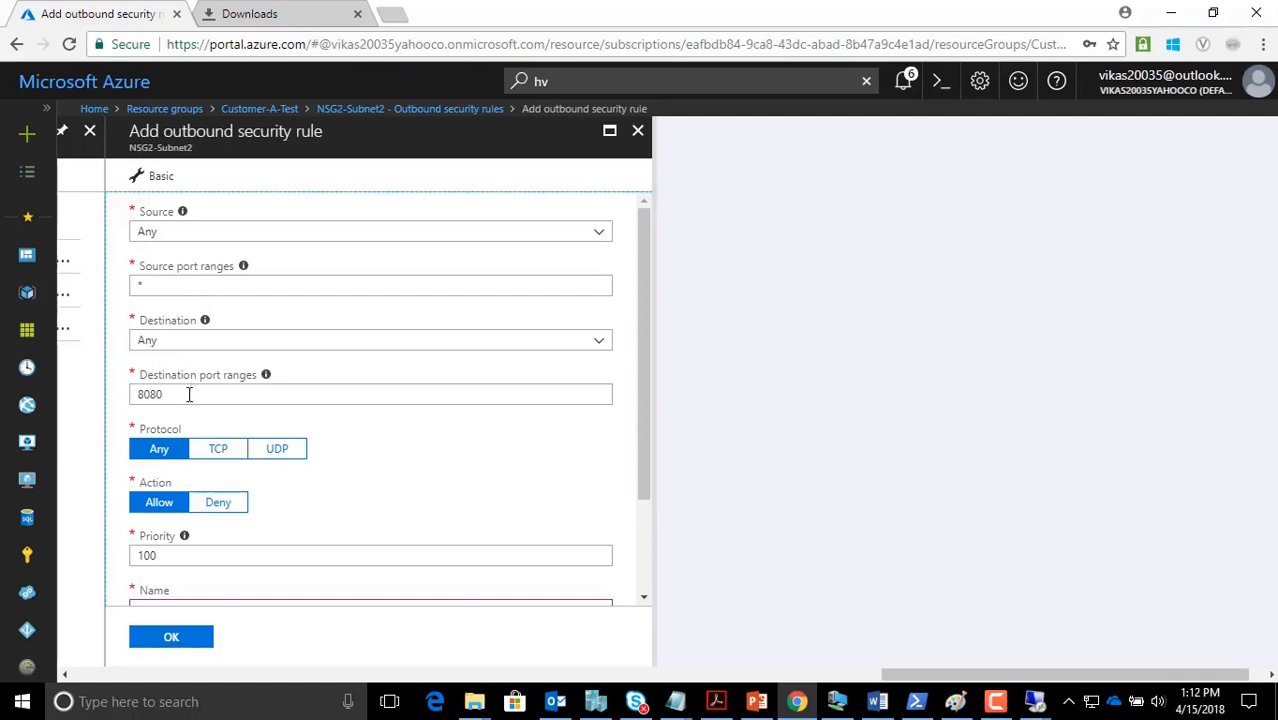
# Set destination Any, ports 443,80, action Deny at priority 100, and create the rule
pyautogui.click(215, 341)
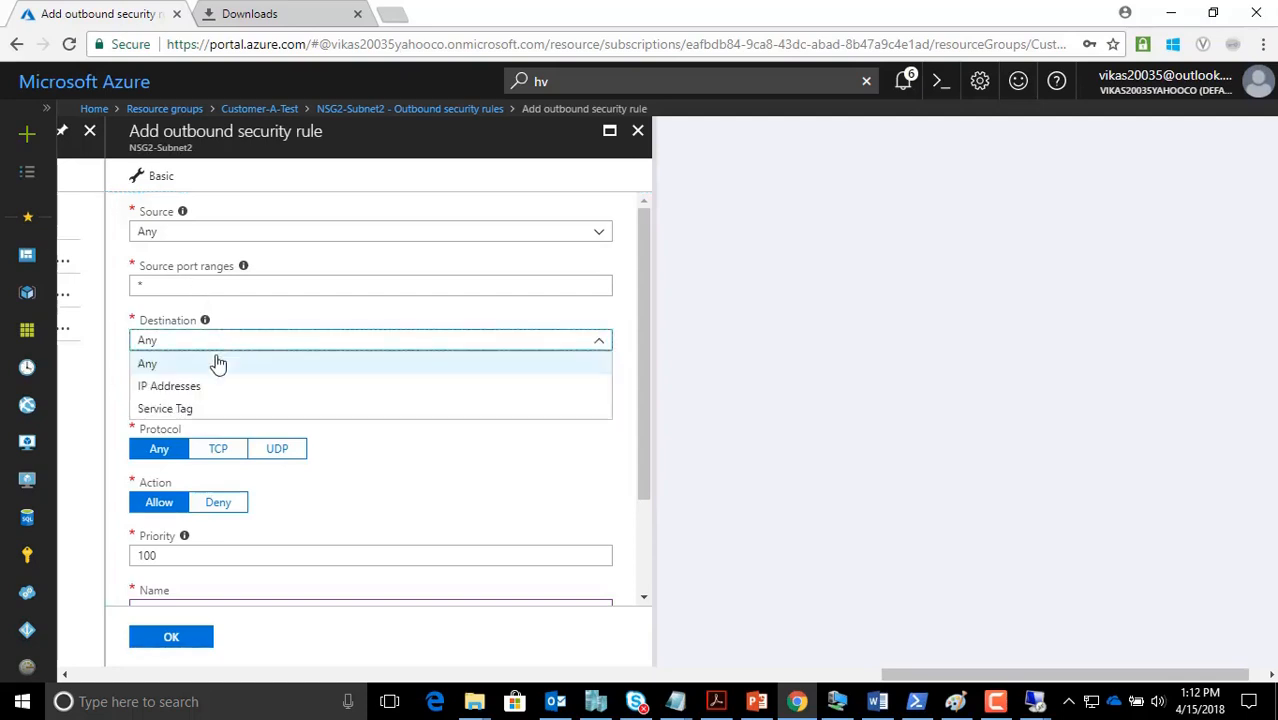
pyautogui.click(186, 413)
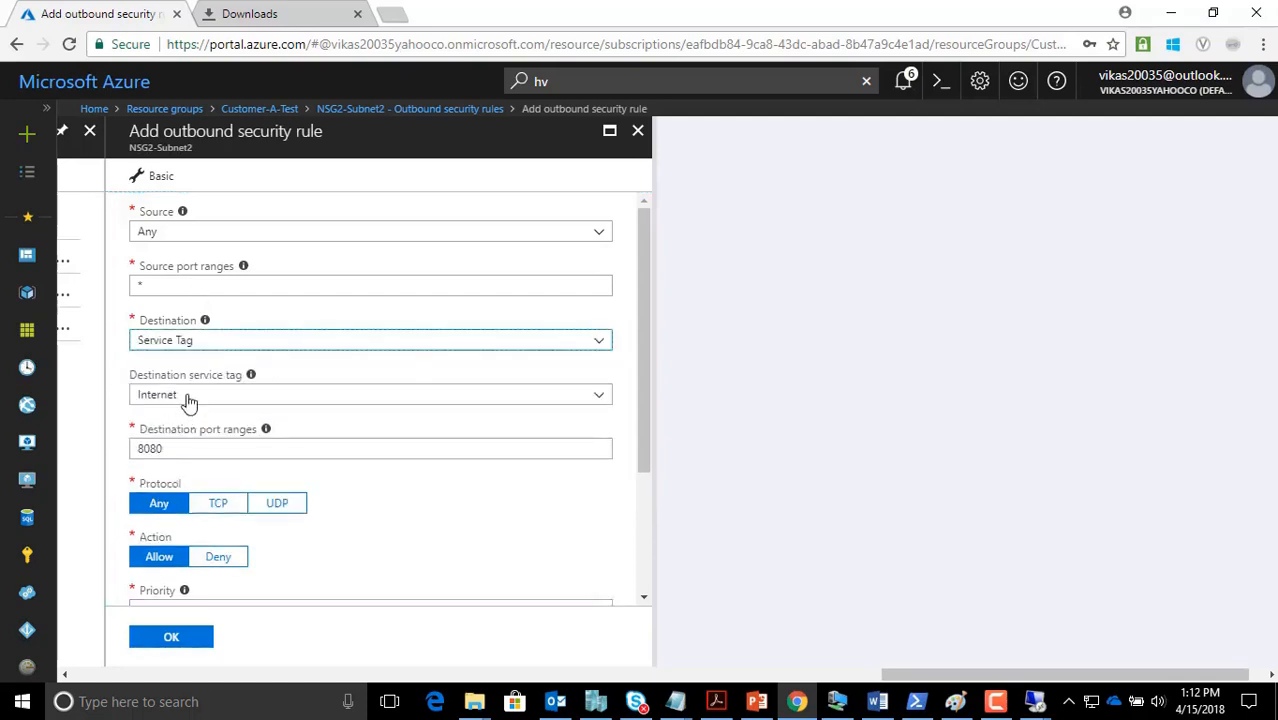
pyautogui.click(200, 397)
pyautogui.click(200, 400)
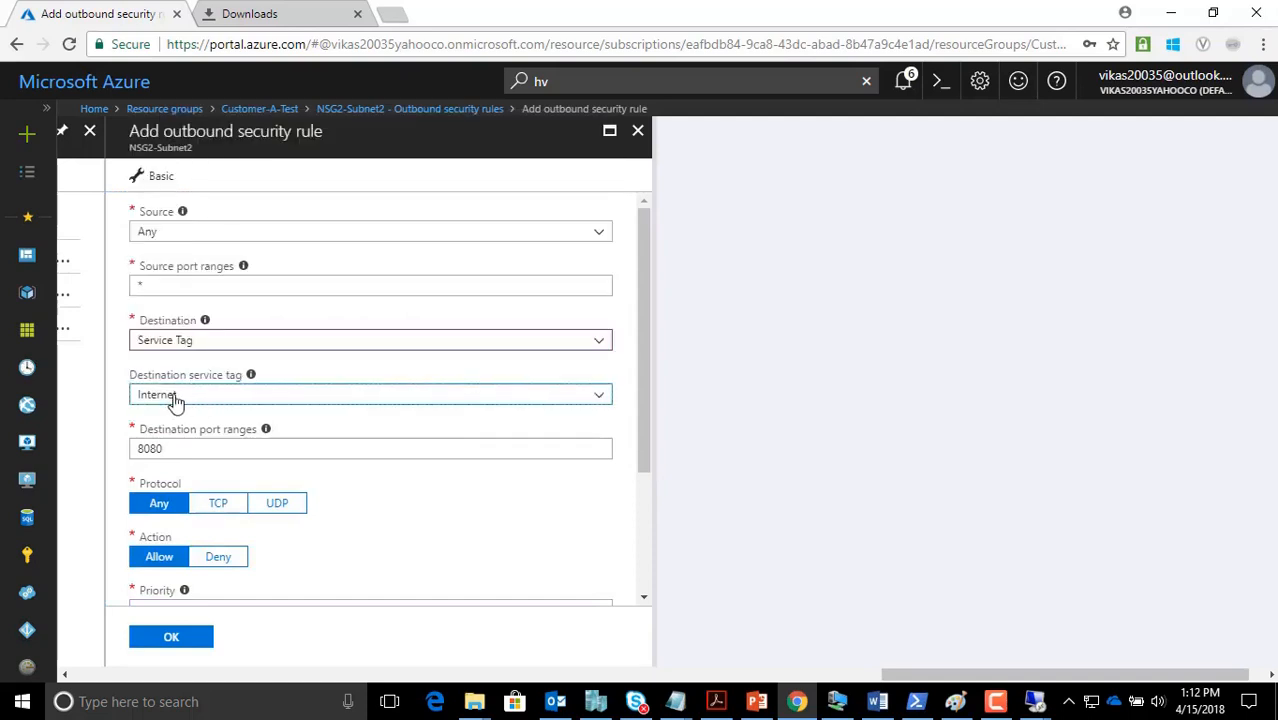
pyautogui.click(215, 558)
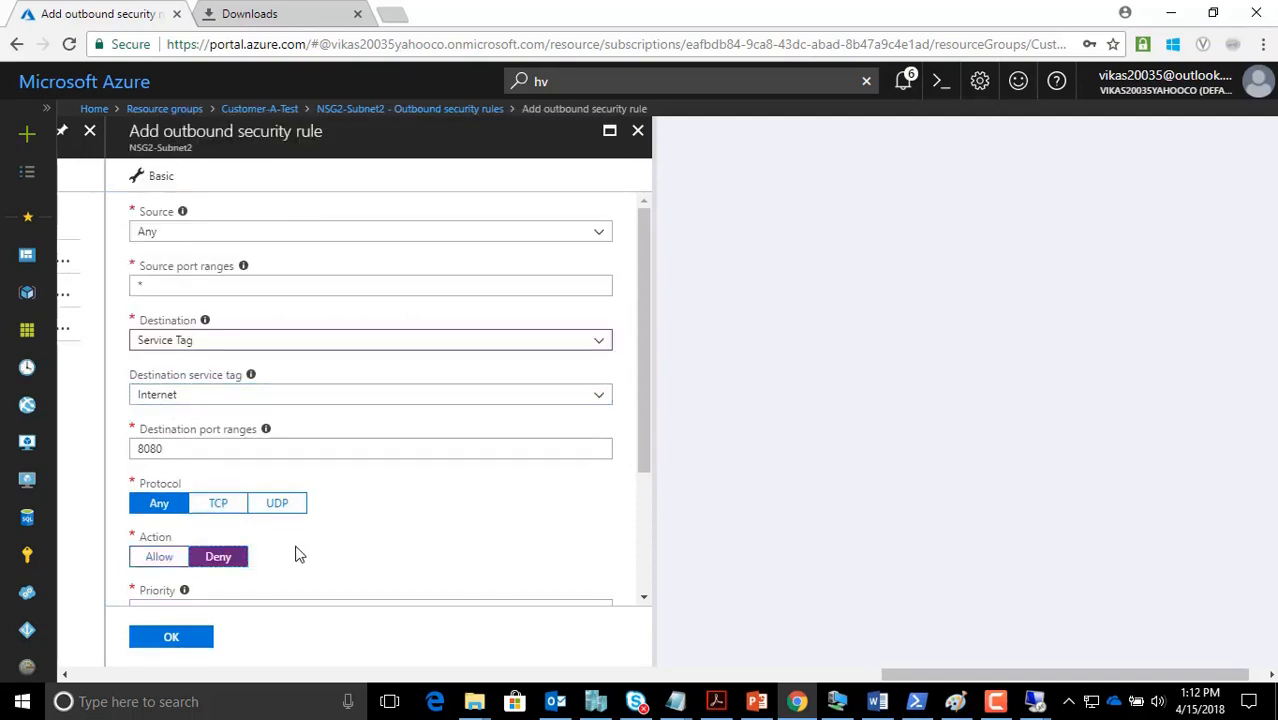
pyautogui.click(180, 342)
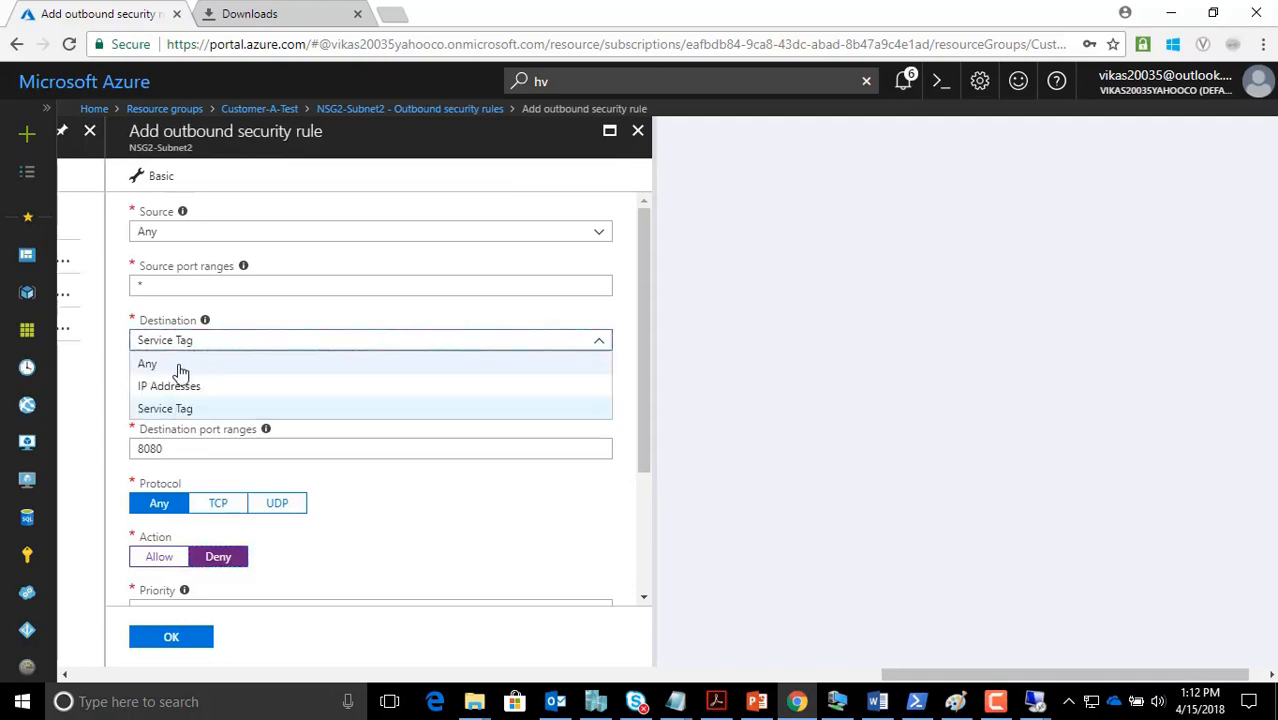
pyautogui.click(175, 364)
pyautogui.moveTo(185, 394); pyautogui.dragTo(120, 395)
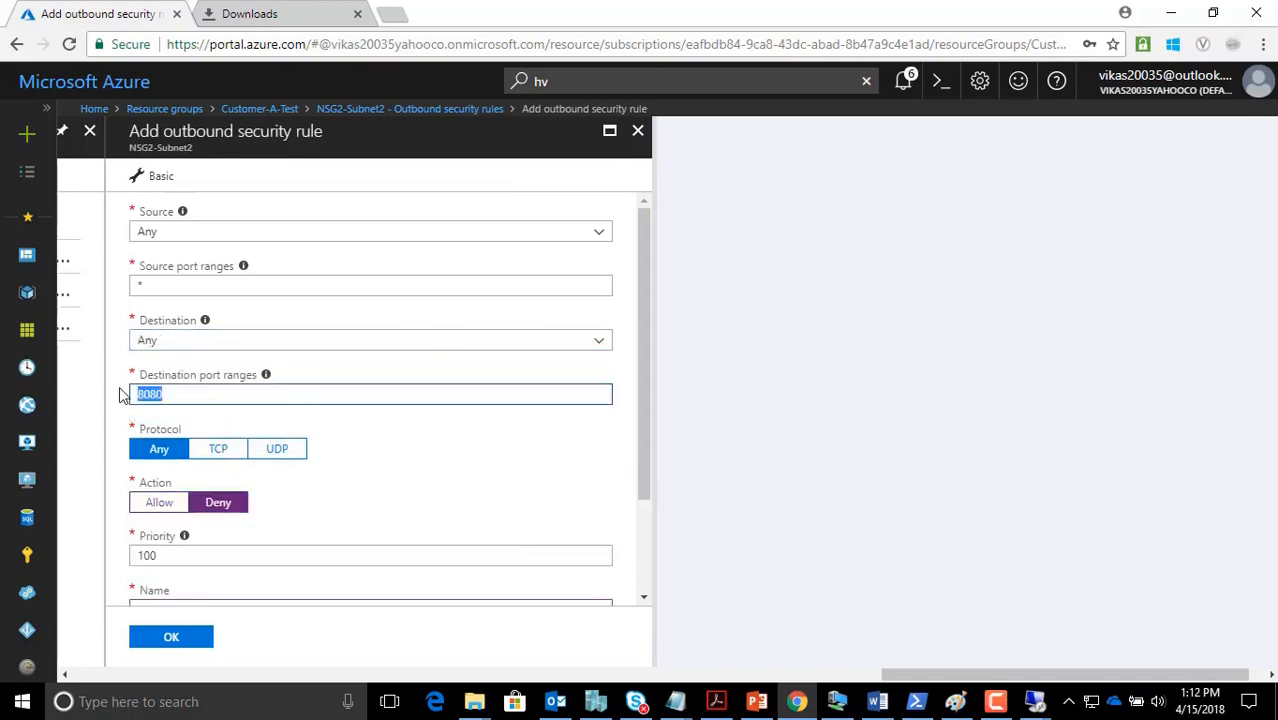
pyautogui.write('3,')
pyautogui.click(120, 395)
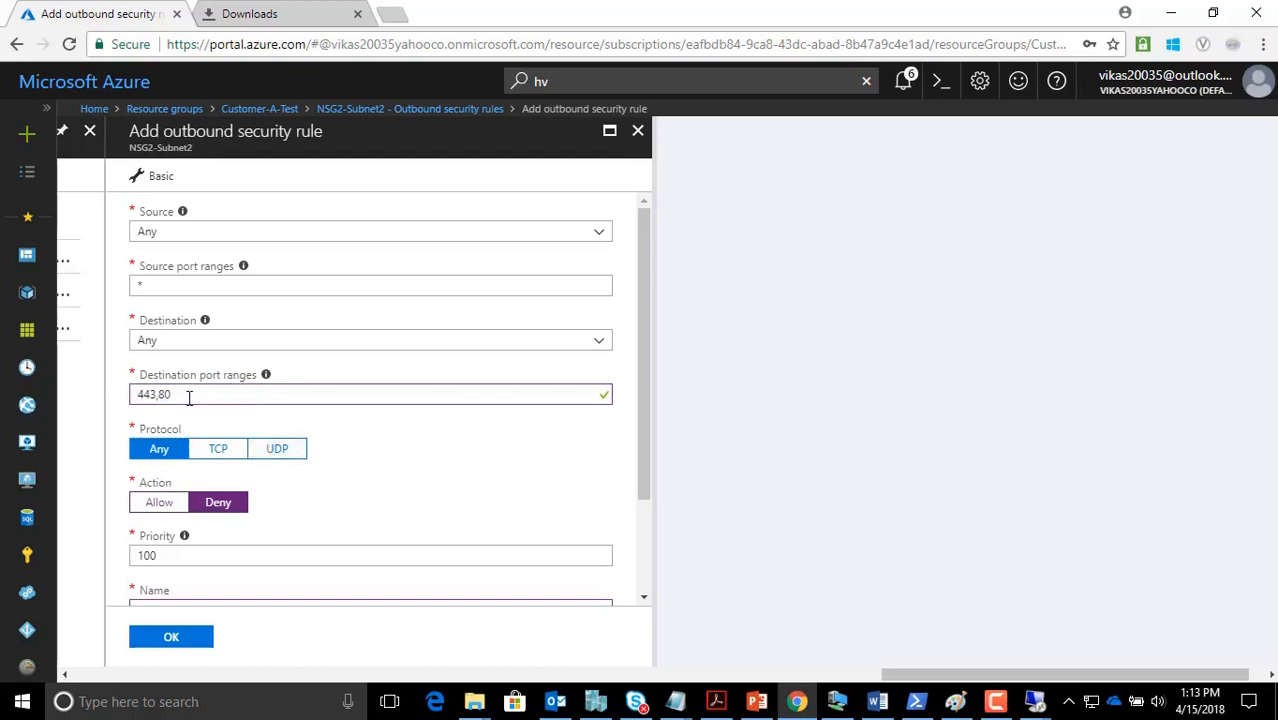
pyautogui.scroll(-2, 185, 342)
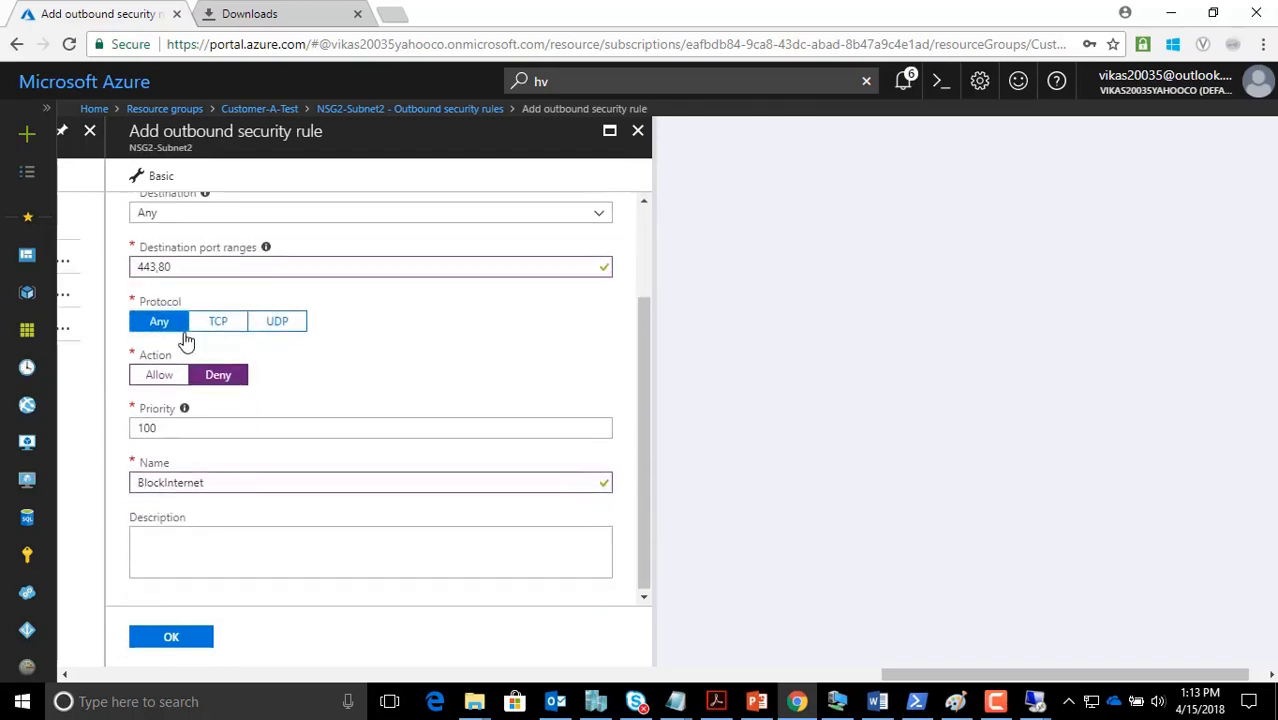
pyautogui.click(171, 636)
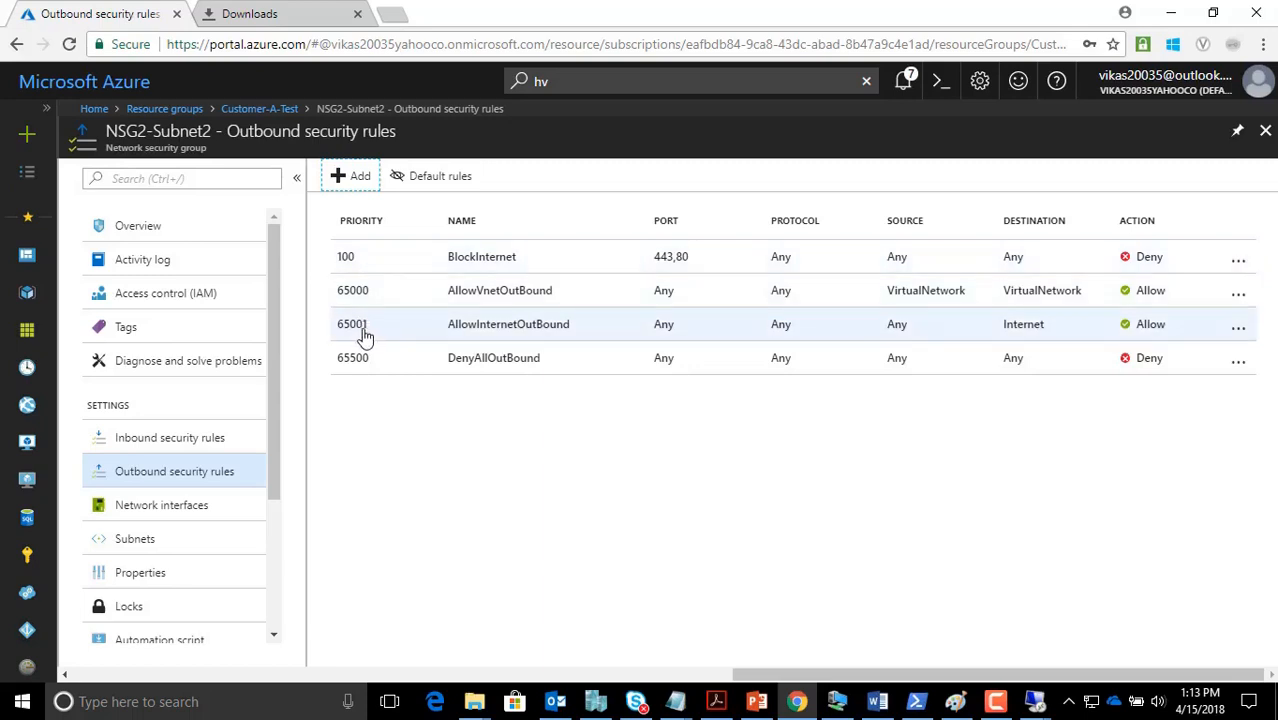
# In the 52.168.21.101 remote session, run hostname in a command prompt to check the machine
pyautogui.moveTo(1042, 706)
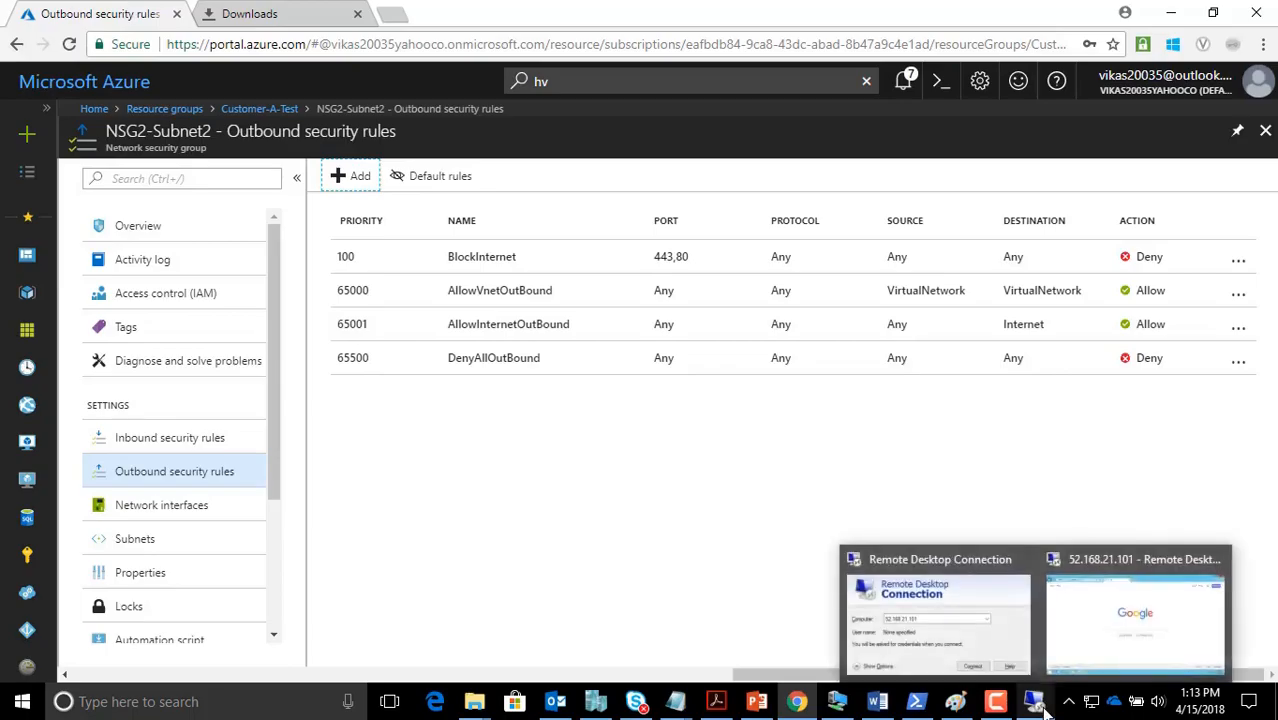
pyautogui.click(1131, 552)
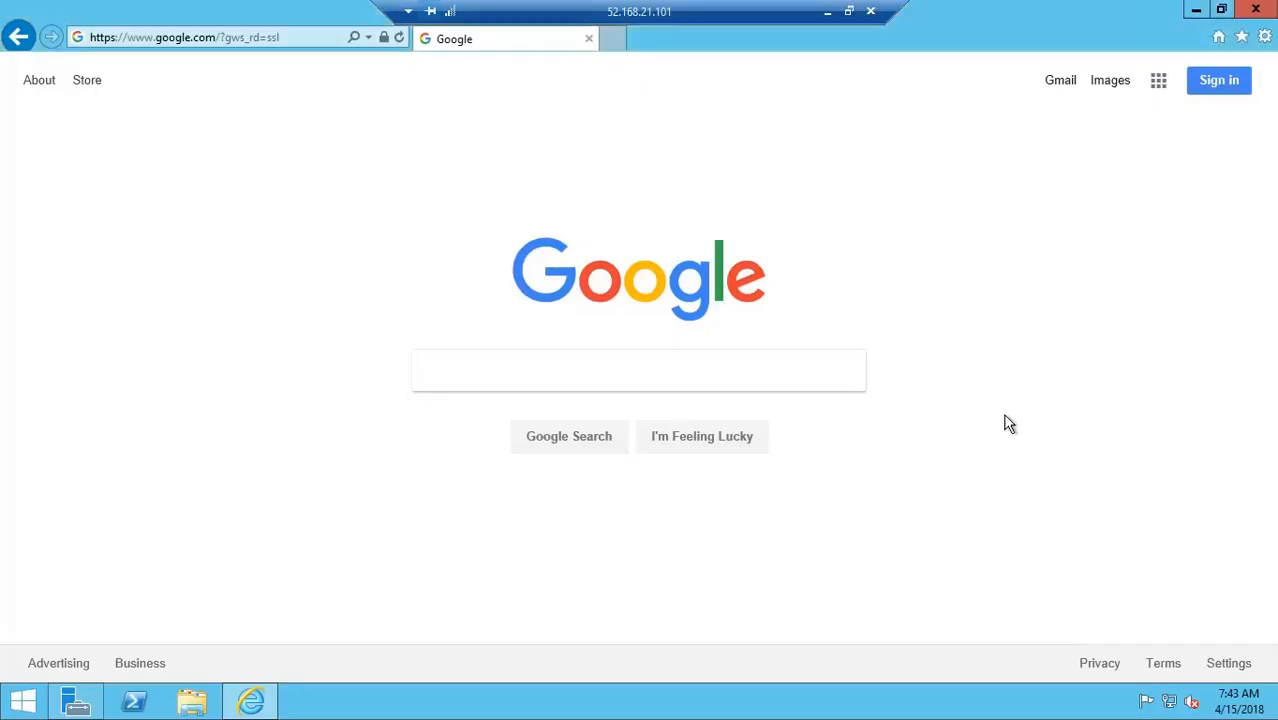
pyautogui.press('super+r')
pyautogui.write('cmd')
pyautogui.press('Return')
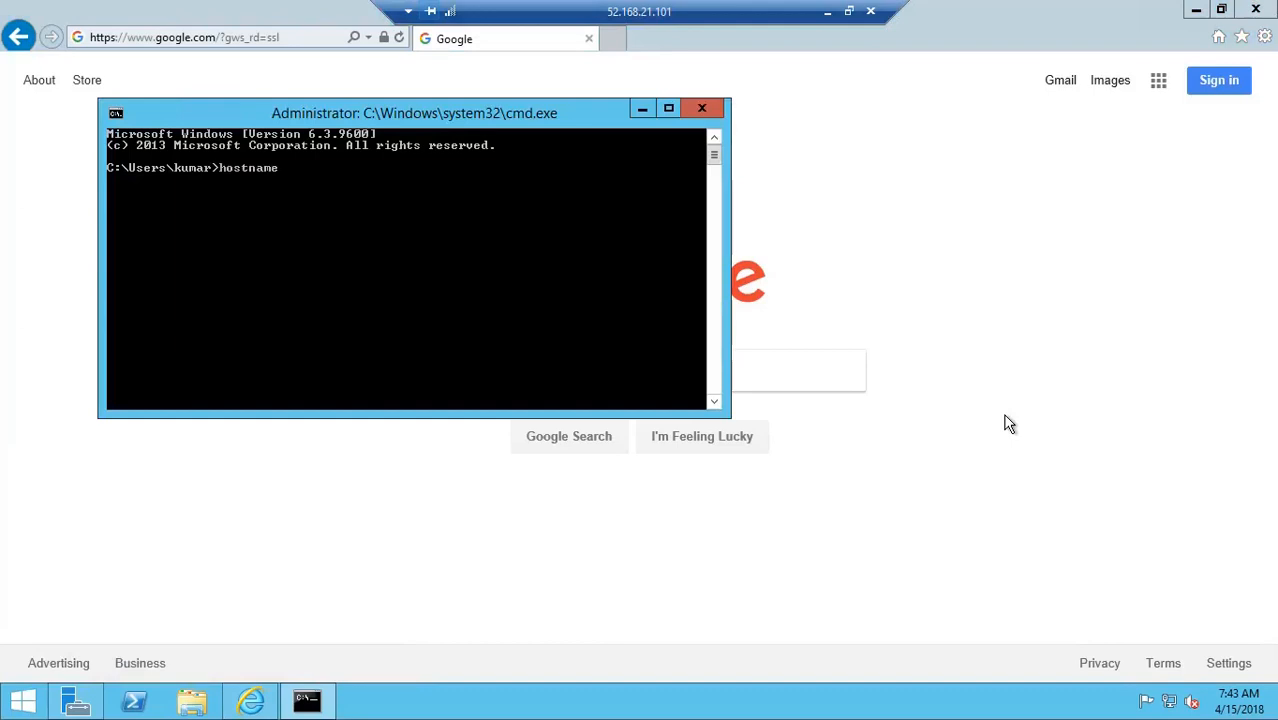
pyautogui.write('hostname')
pyautogui.press('Return')
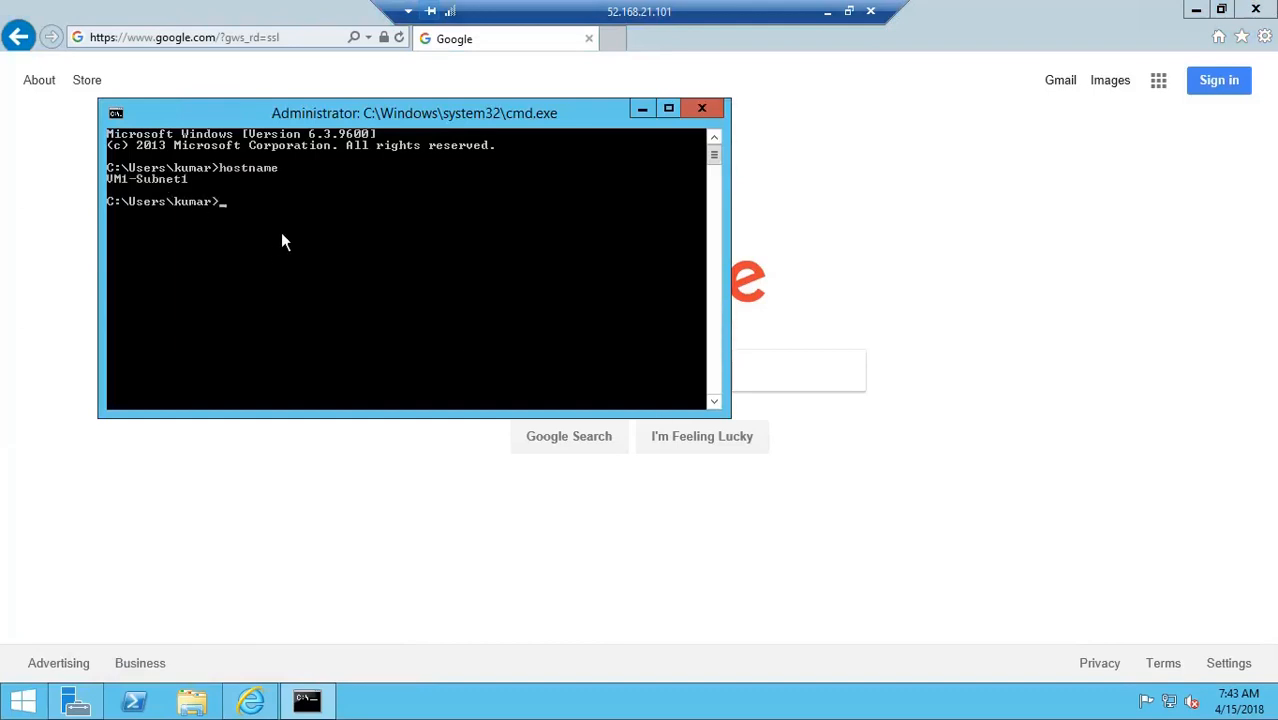
# Run mstsc, connect to 10.10.1.4 with the account credentials, and accept the certificate
pyautogui.press('super+r')
pyautogui.write('mstsc')
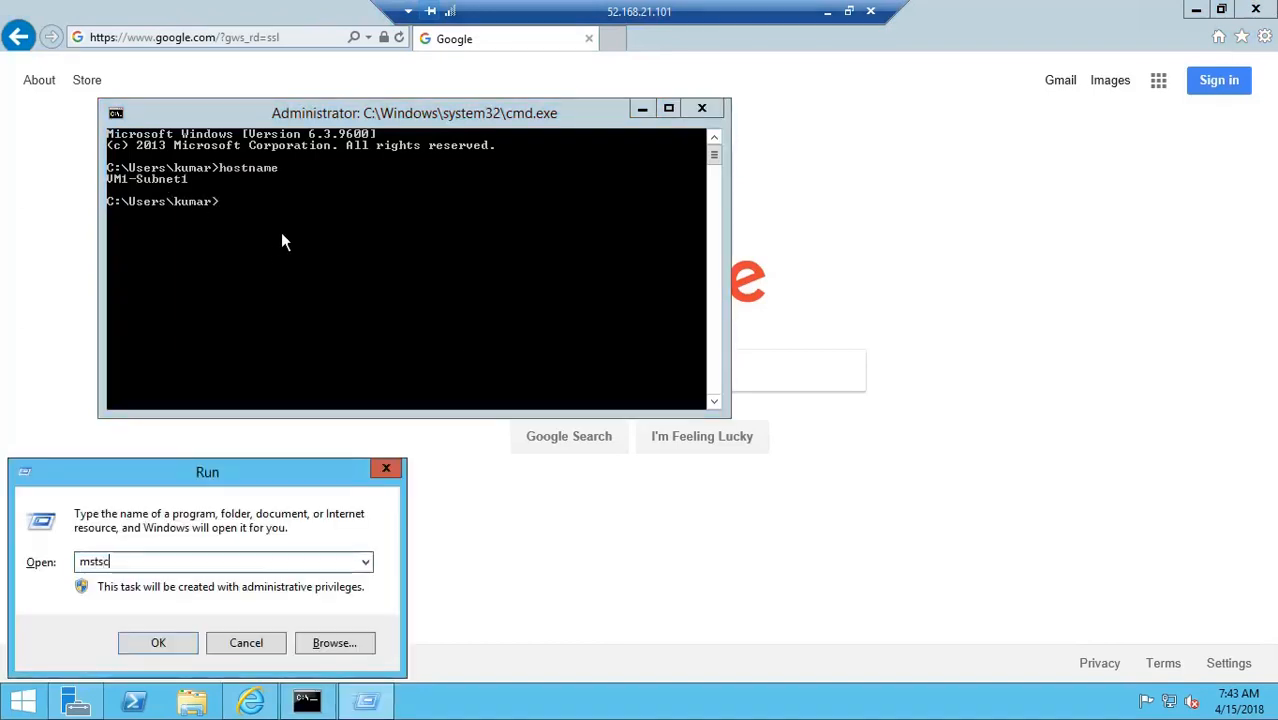
pyautogui.press('Return')
pyautogui.write('10')
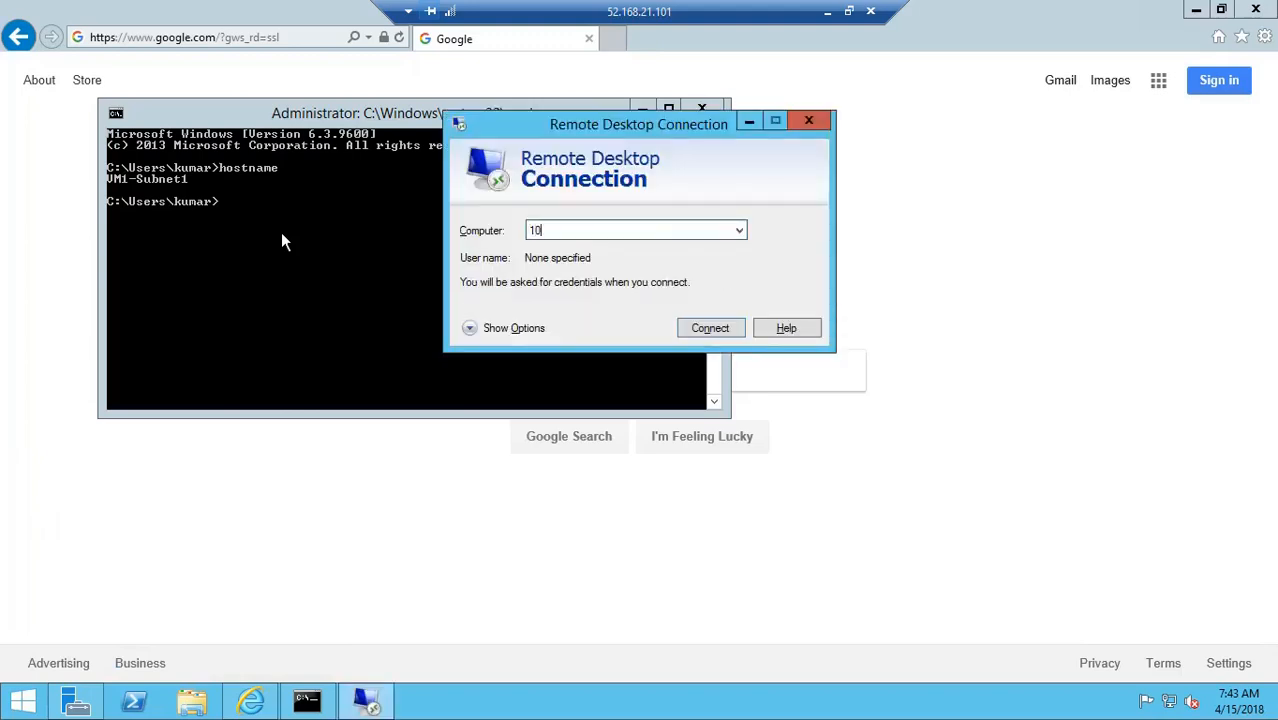
pyautogui.write('.10.1.4')
pyautogui.press('Return')
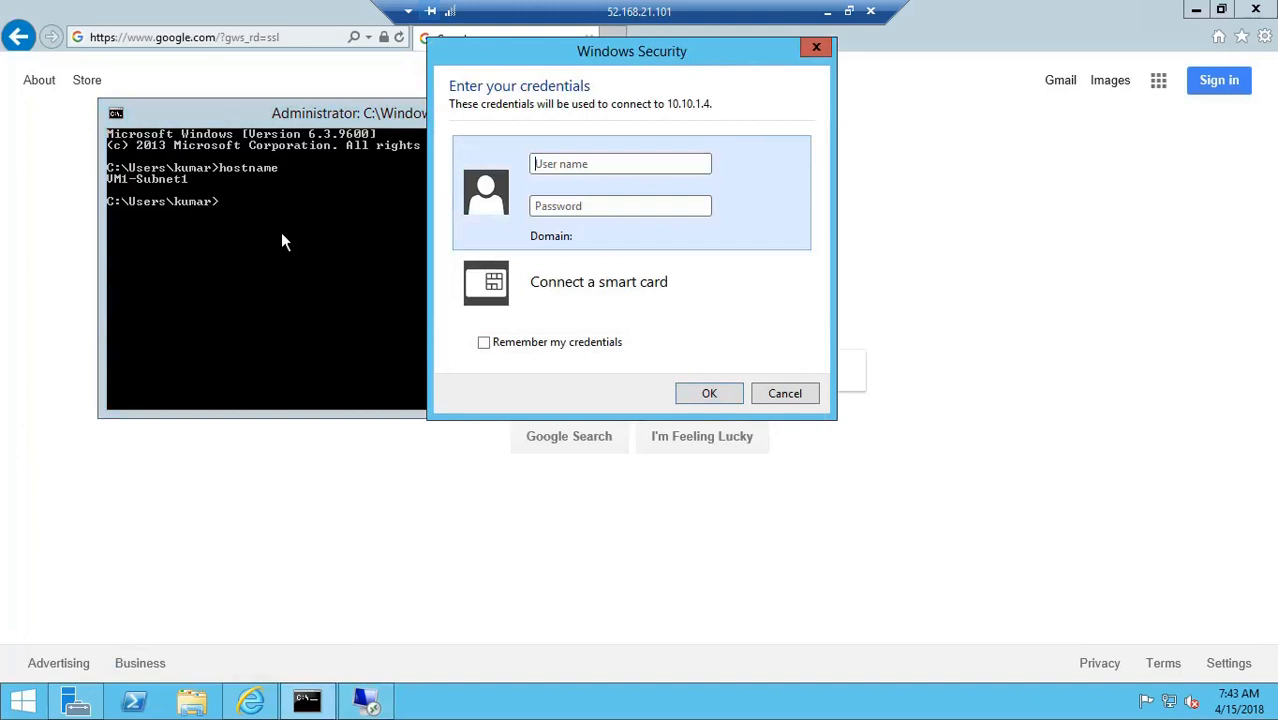
pyautogui.write('kum••')
pyautogui.press('capslock')
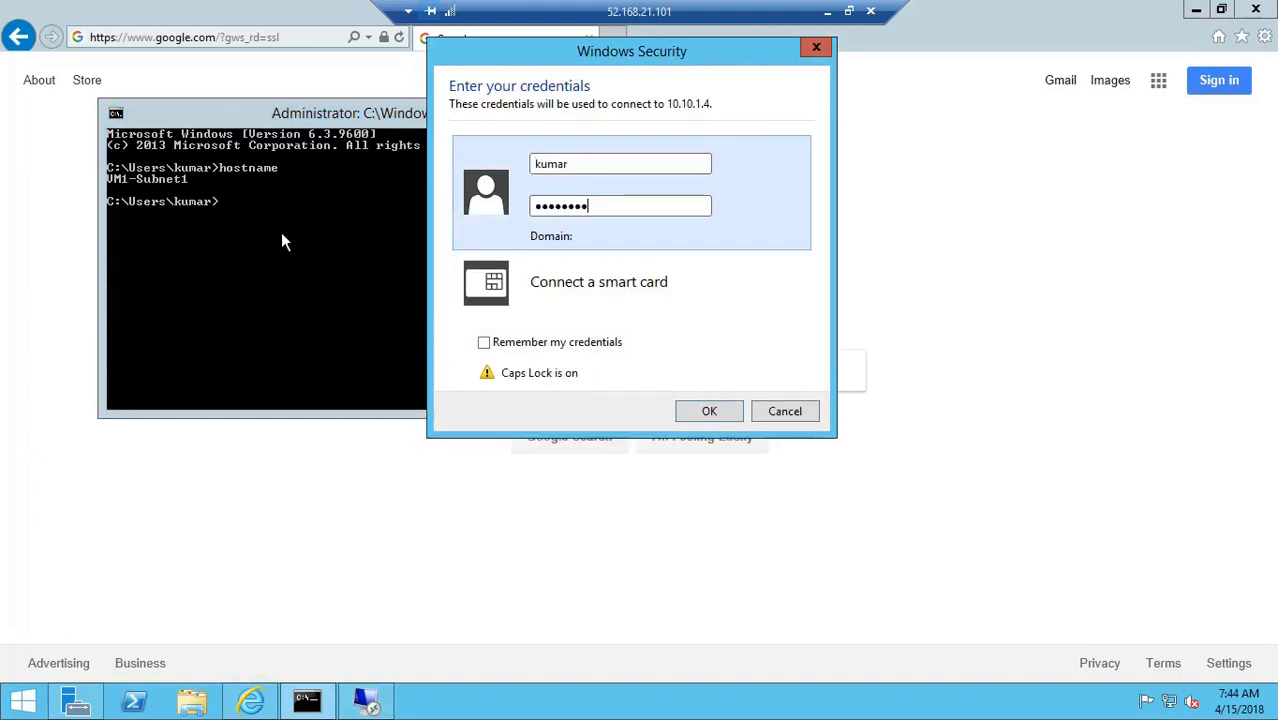
pyautogui.write('••')
pyautogui.press('Return')
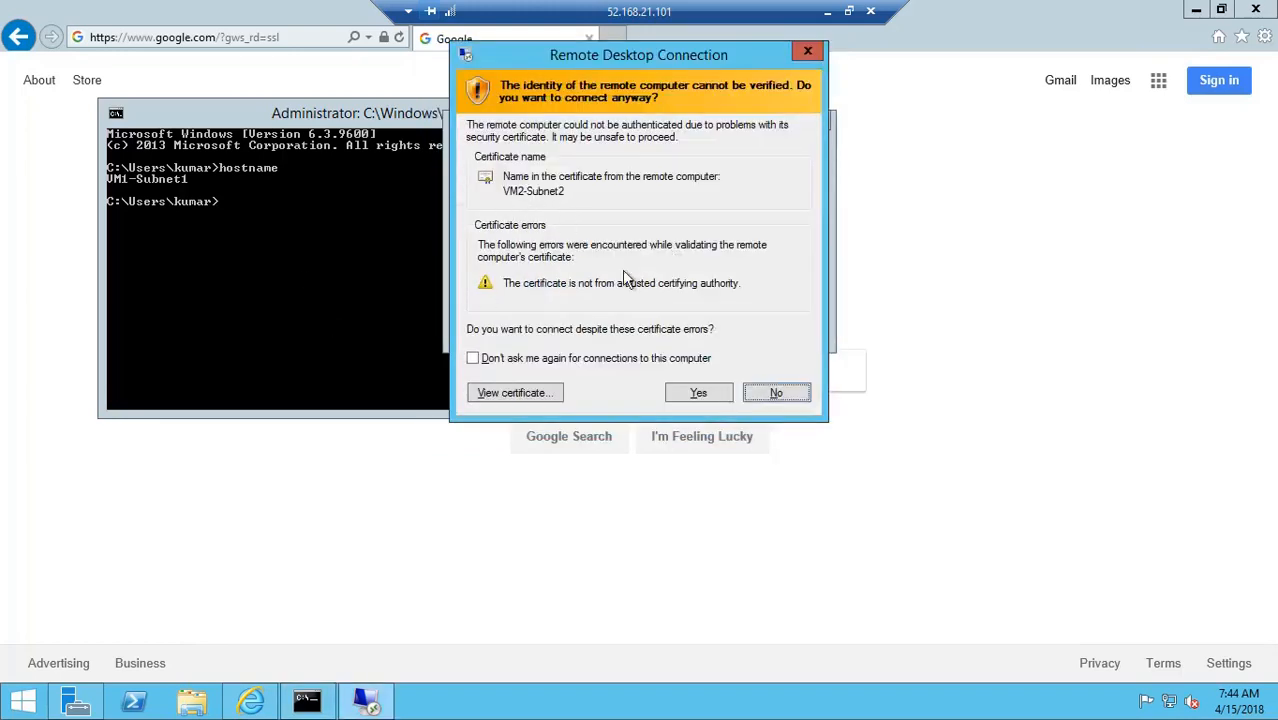
pyautogui.click(698, 392)
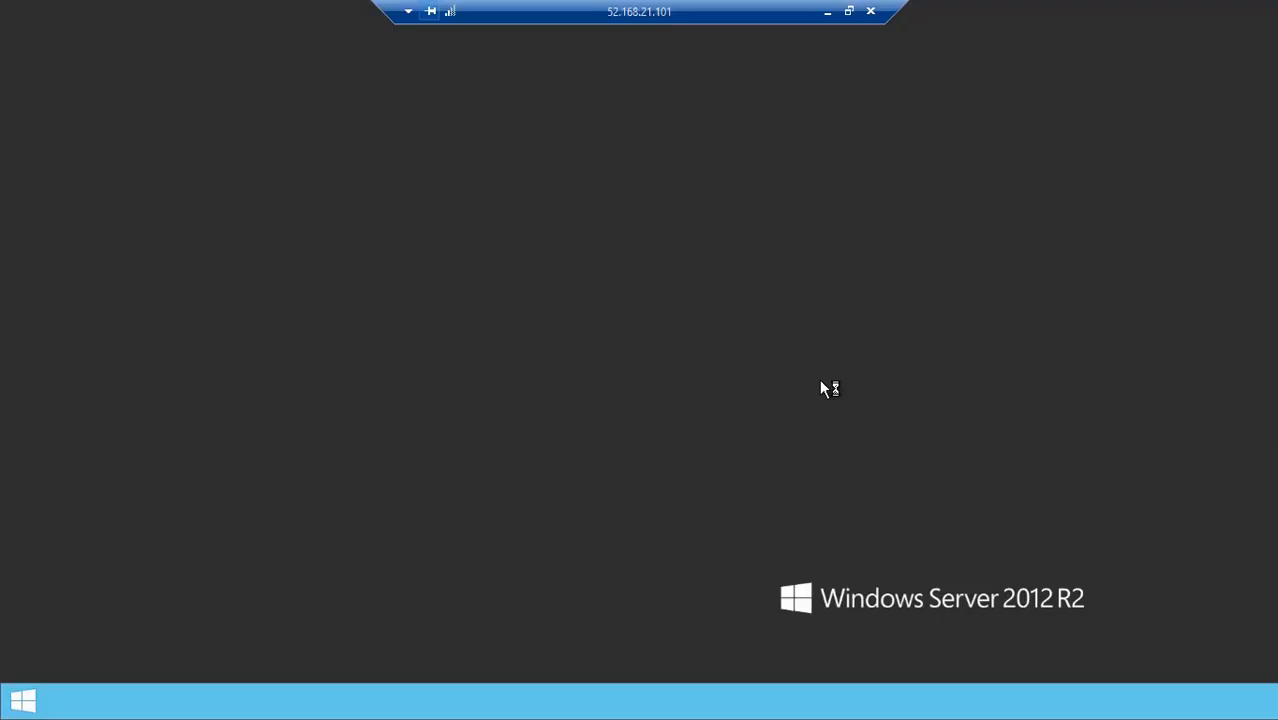
# Dismiss the network prompt, confirm HOSTNAME shows VM2-Subnet2 in CMD, and launch Internet Explorer
pyautogui.press('super+r')
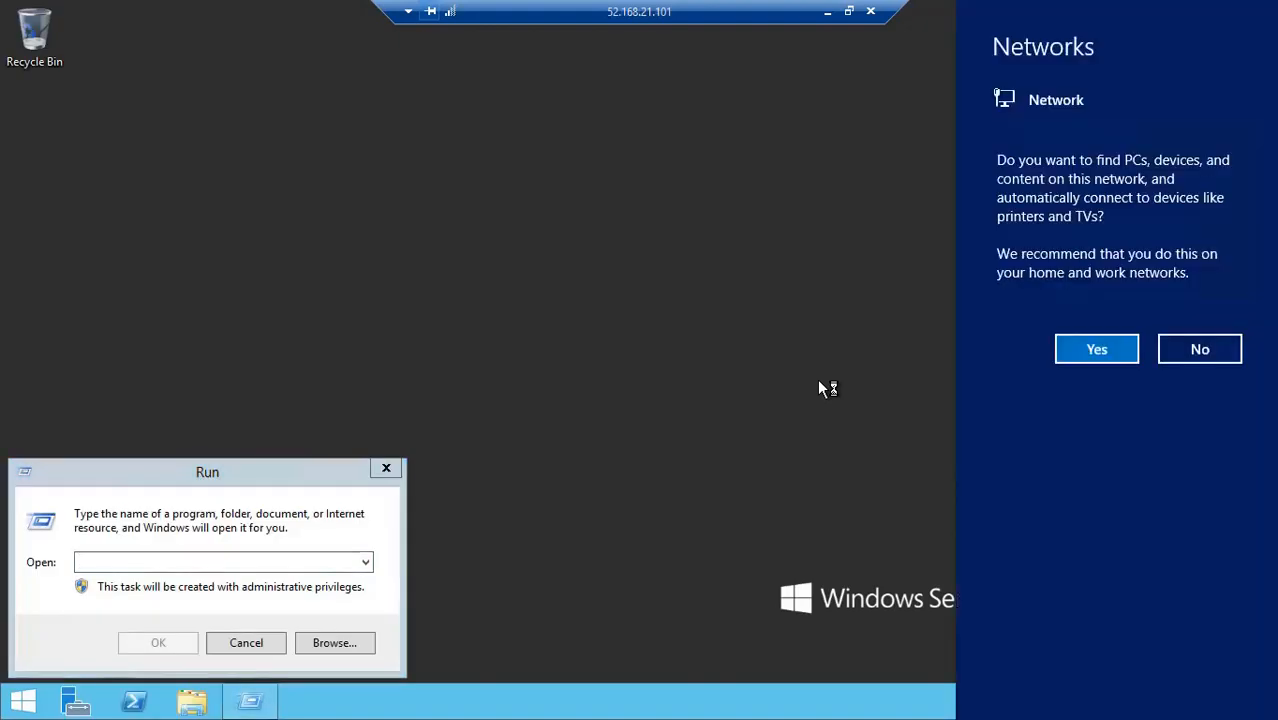
pyautogui.click(1096, 352)
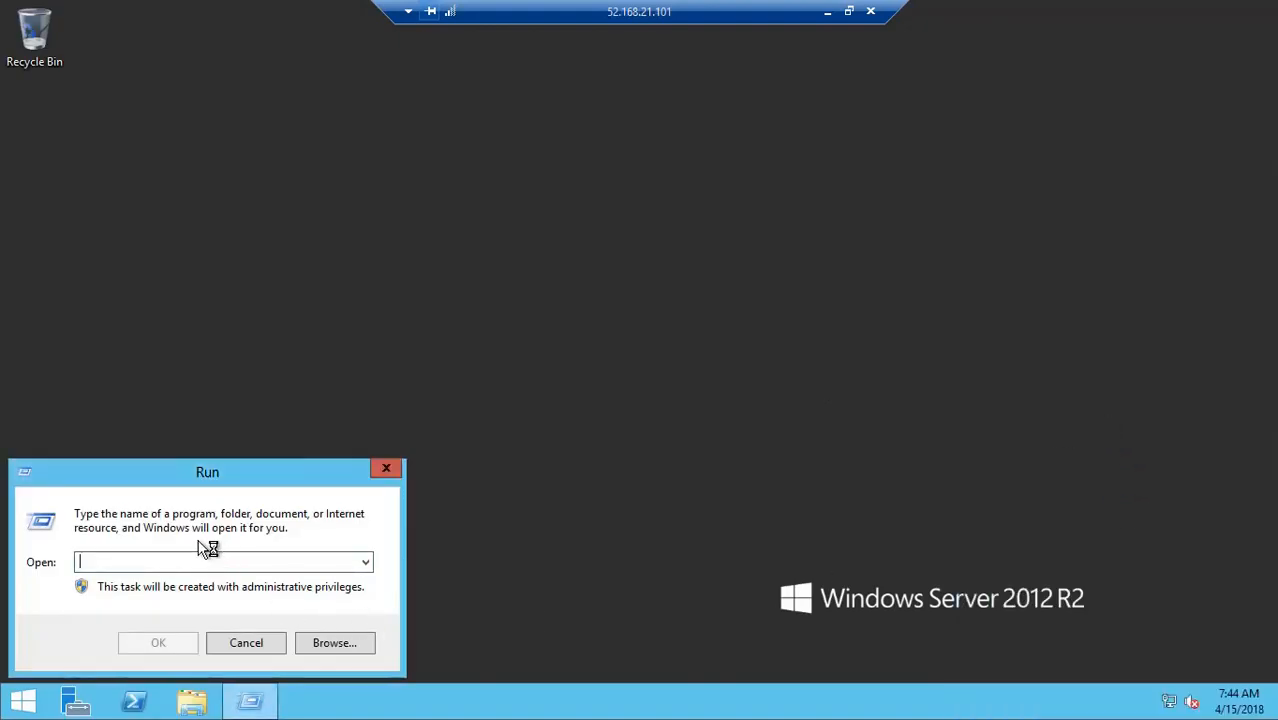
pyautogui.write('CMD')
pyautogui.press('Return')
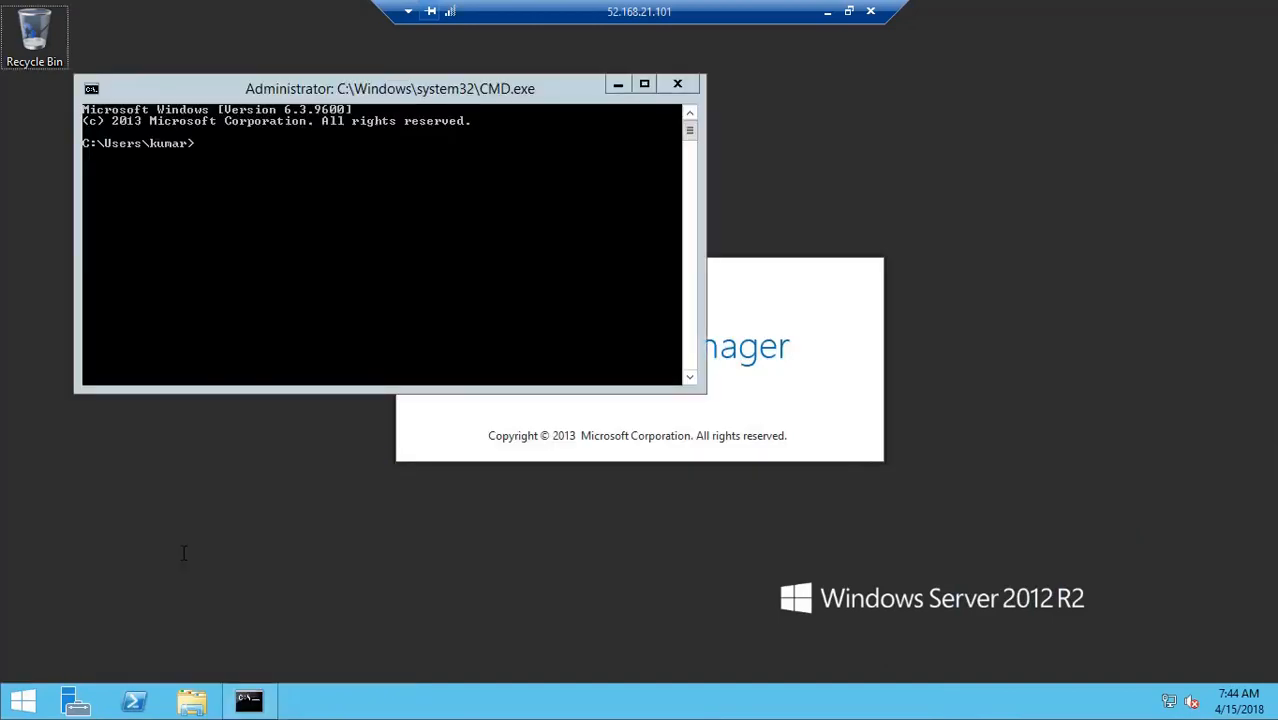
pyautogui.click(250, 280)
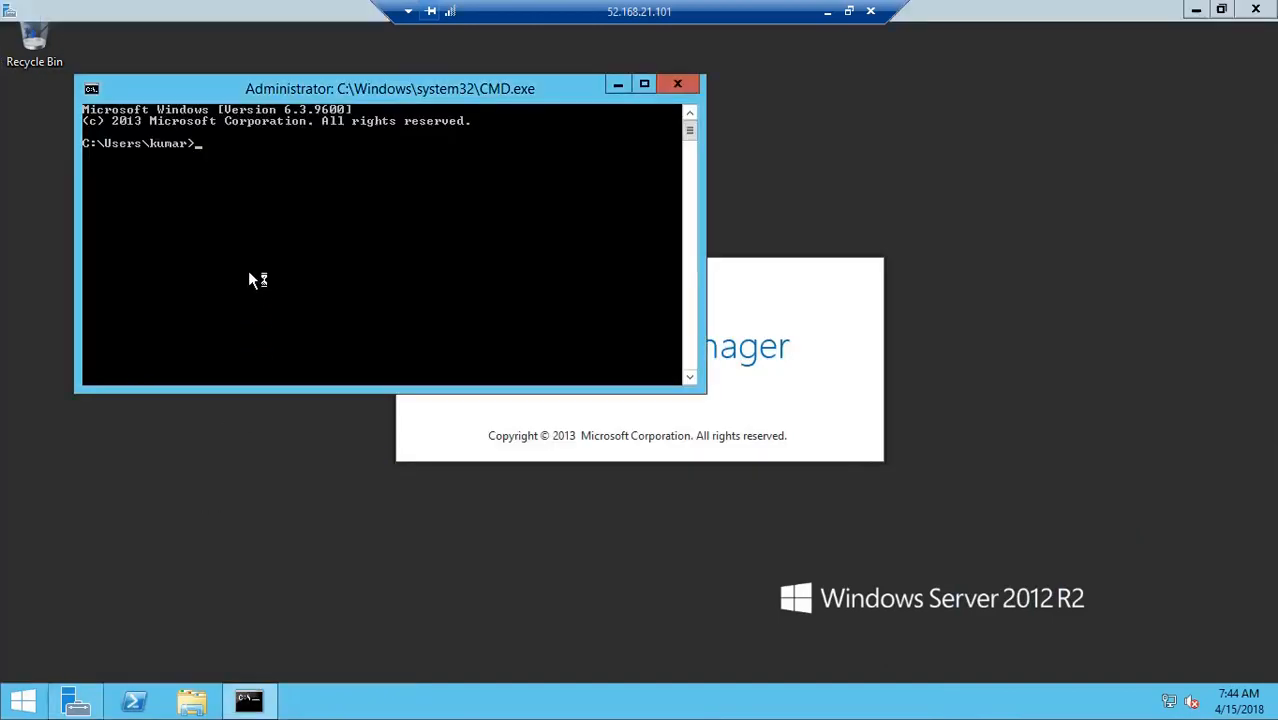
pyautogui.write('HOSTNAME')
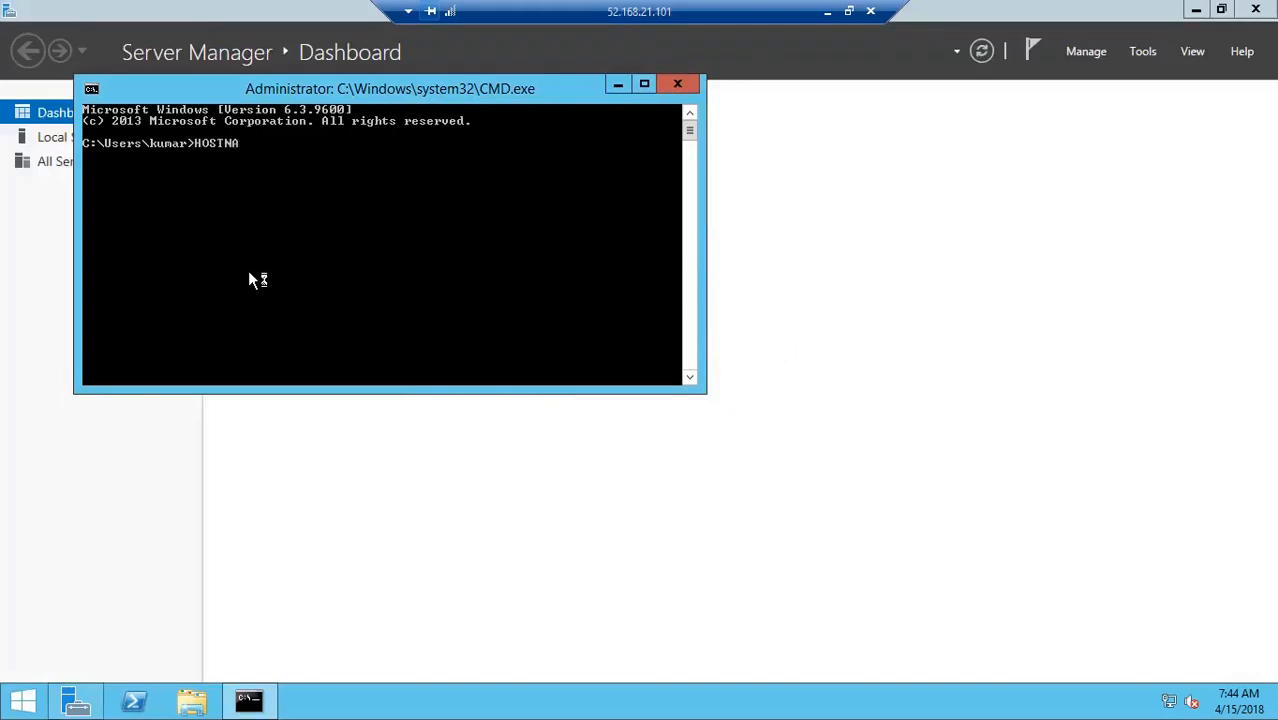
pyautogui.press('Return')
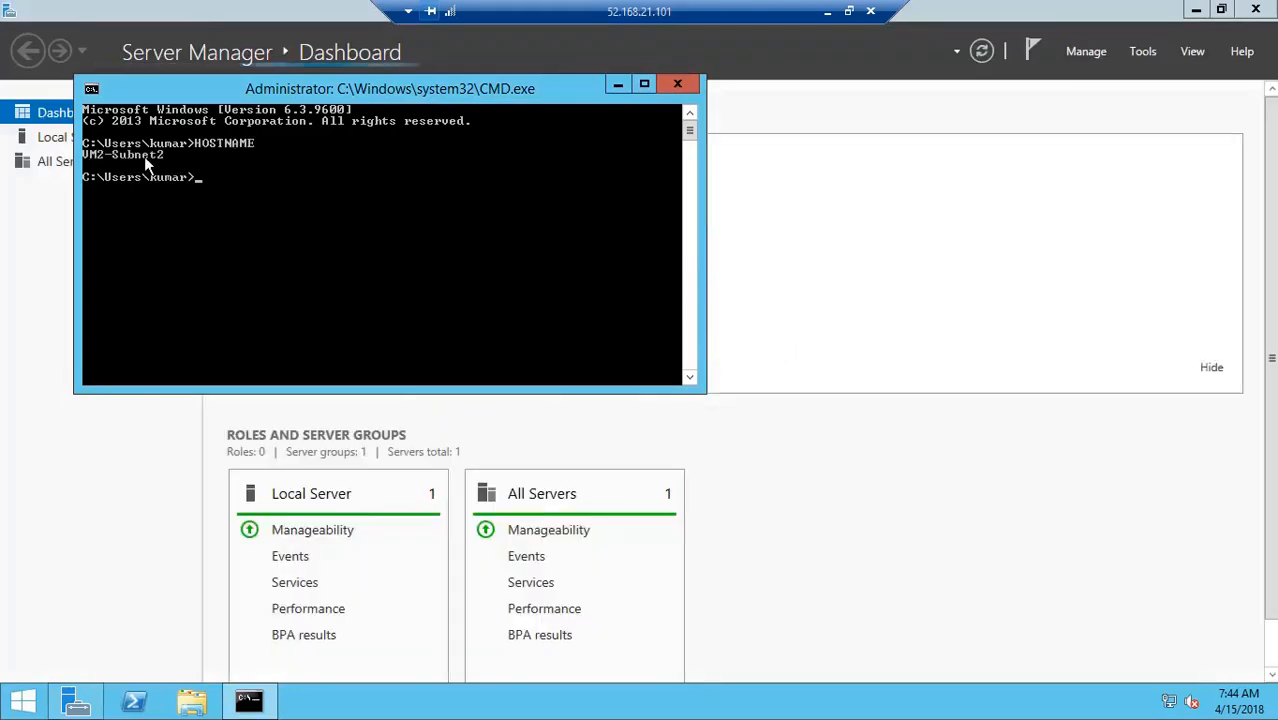
pyautogui.press('super')
pyautogui.click(317, 455)
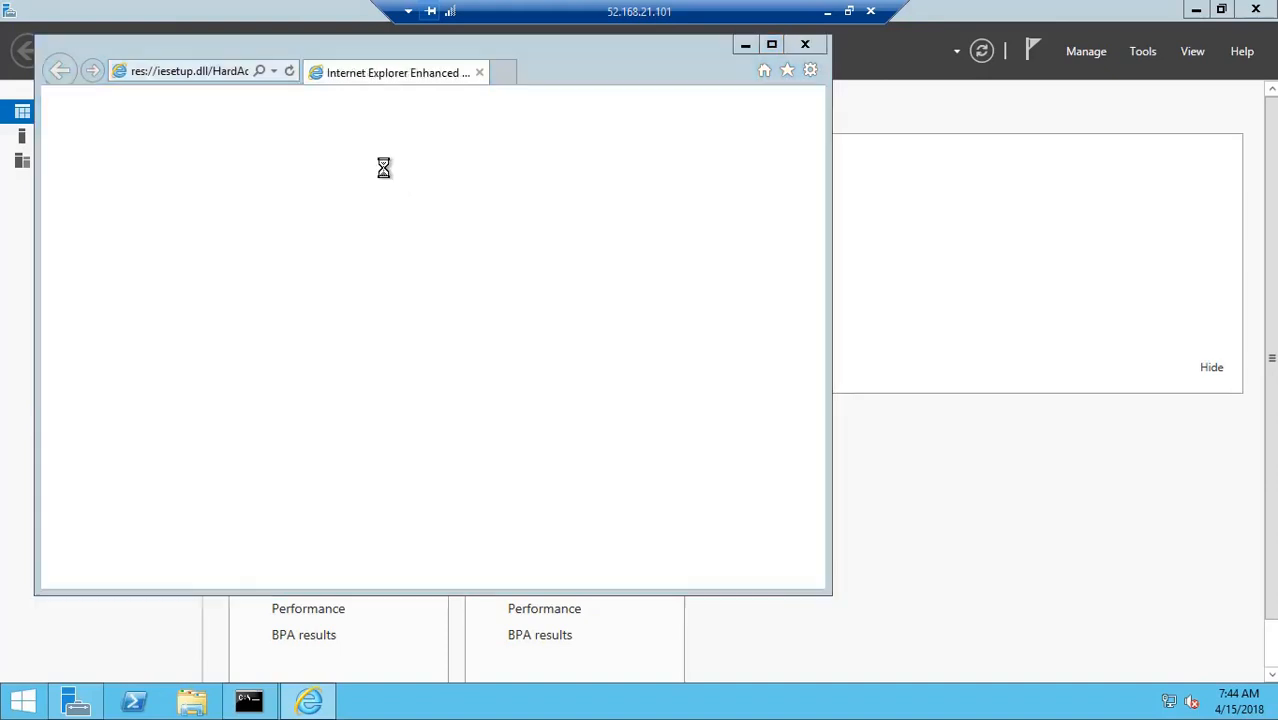
# Accept the recommended IE security settings, try google.com, and dismiss the security alert
pyautogui.click(259, 256)
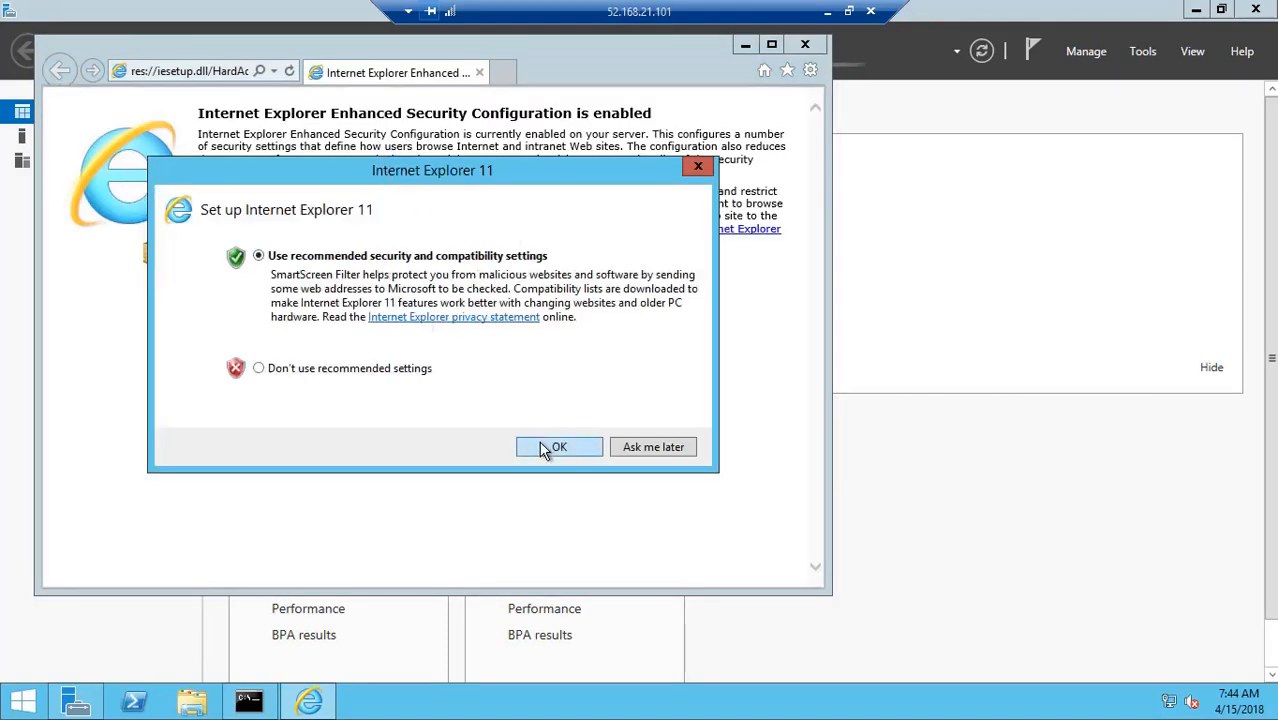
pyautogui.click(545, 446)
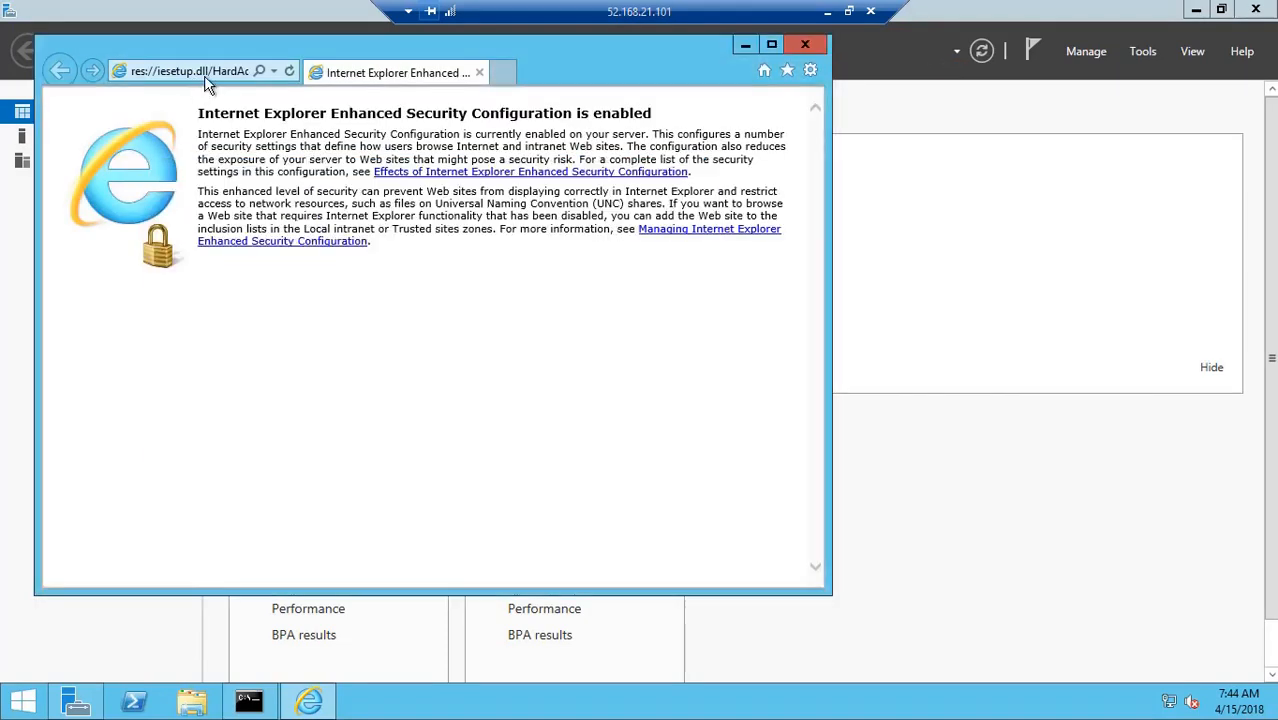
pyautogui.click(209, 73)
pyautogui.click(201, 73)
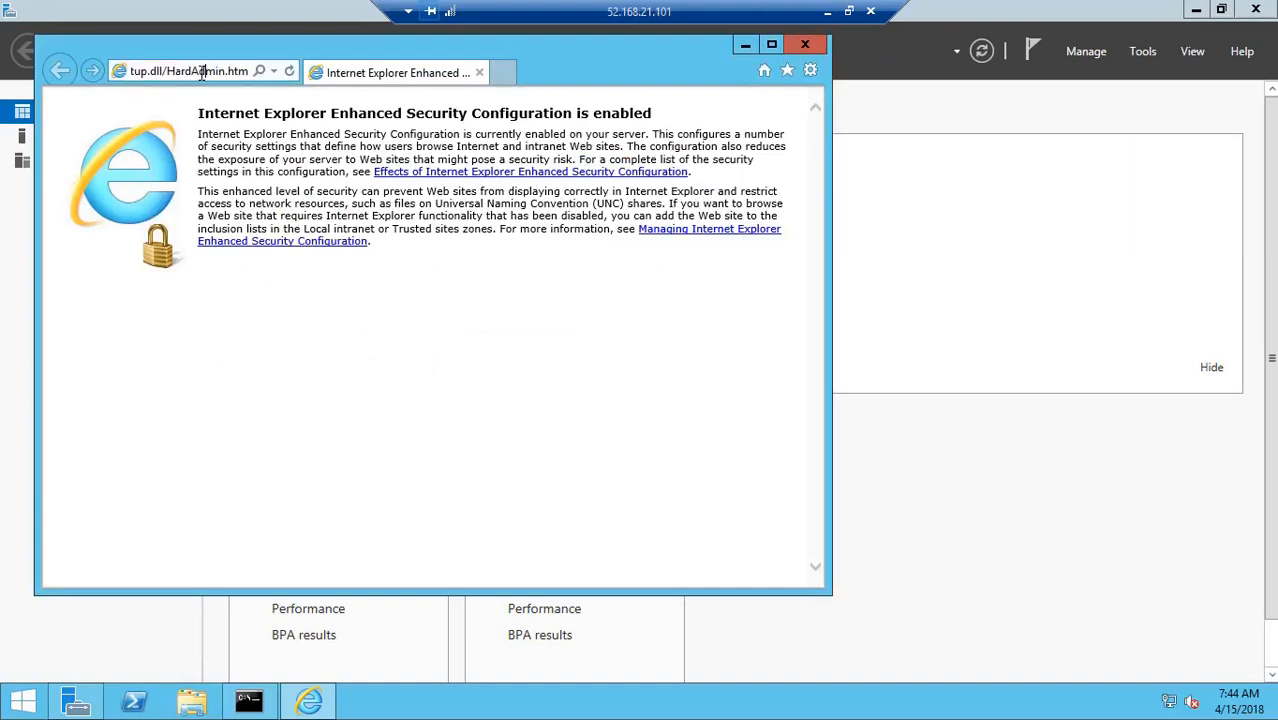
pyautogui.doubleClick(201, 73)
pyautogui.write('google.com')
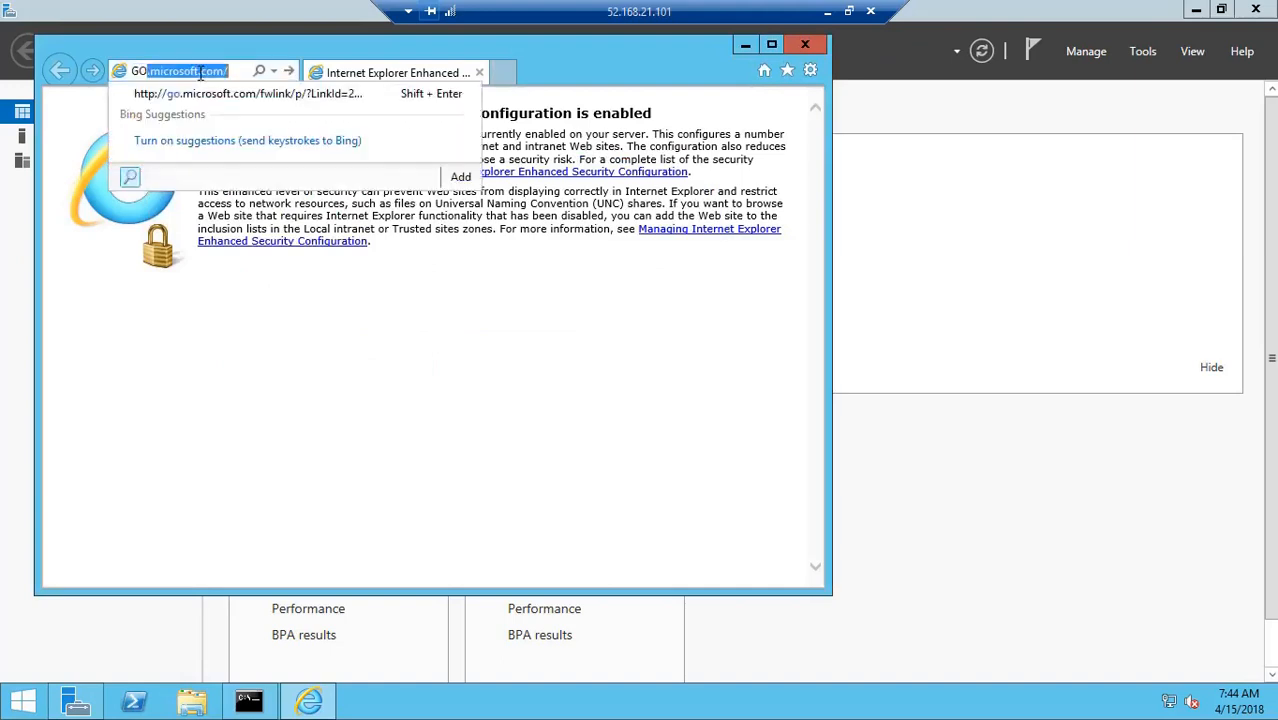
pyautogui.press('Return')
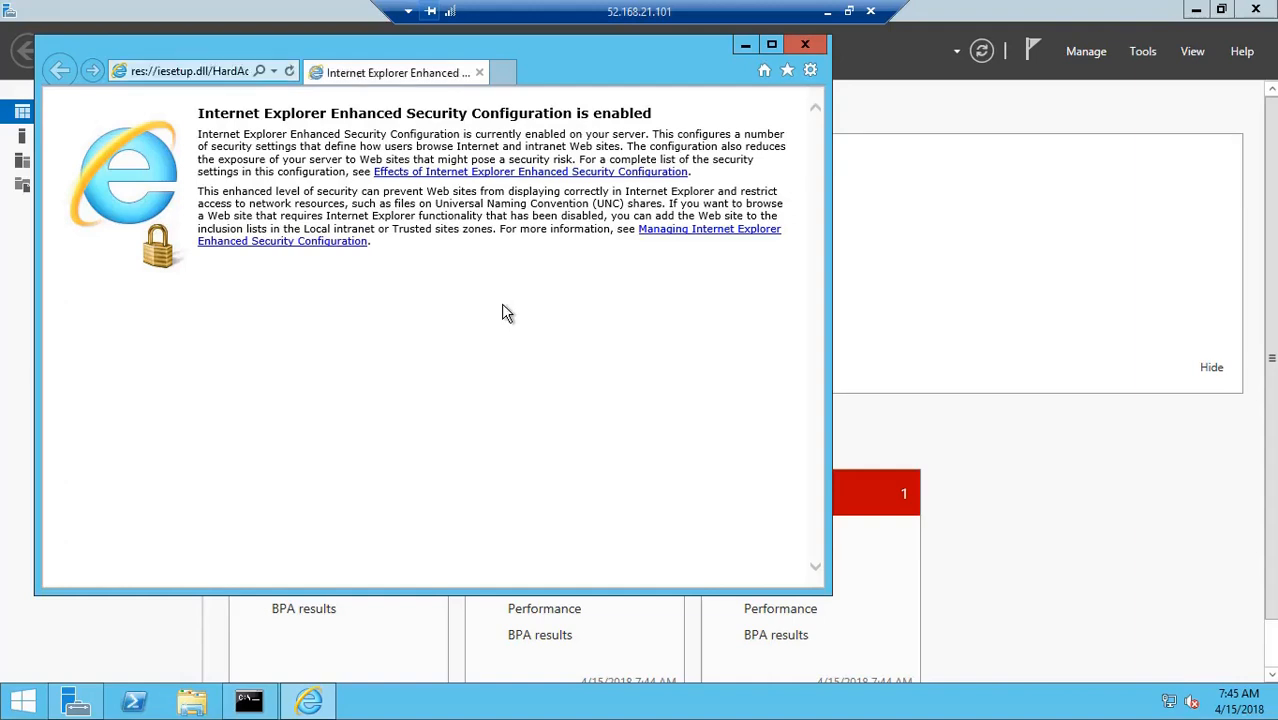
pyautogui.click(677, 399)
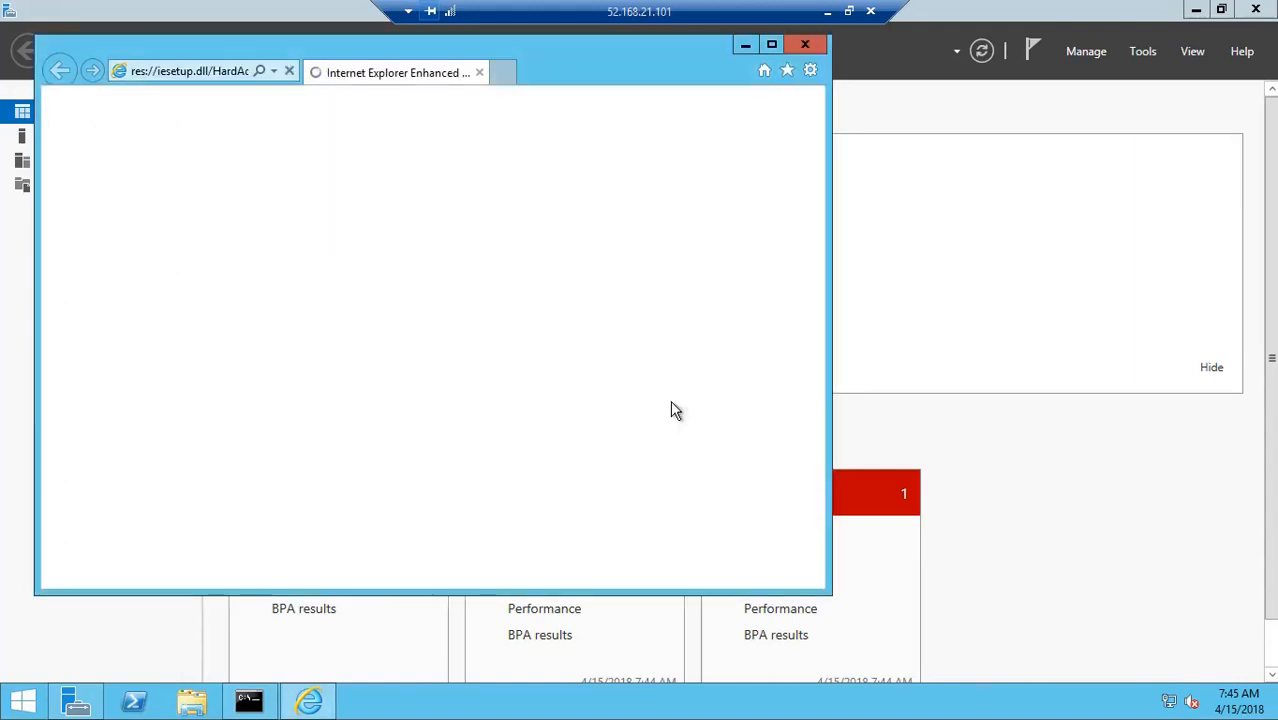
# Try YAHOO.COM, maximize the stalled browser, then minimize the VM2 remote session
pyautogui.click(225, 72)
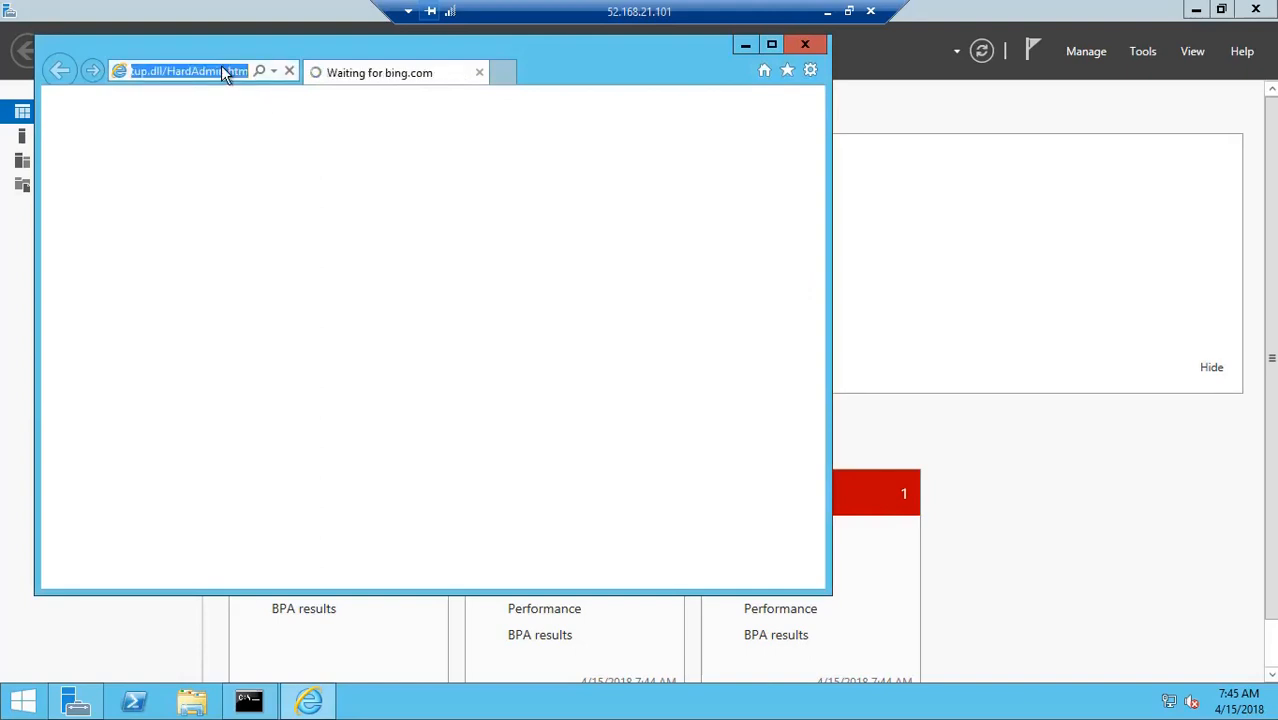
pyautogui.write('YAHOO.CO')
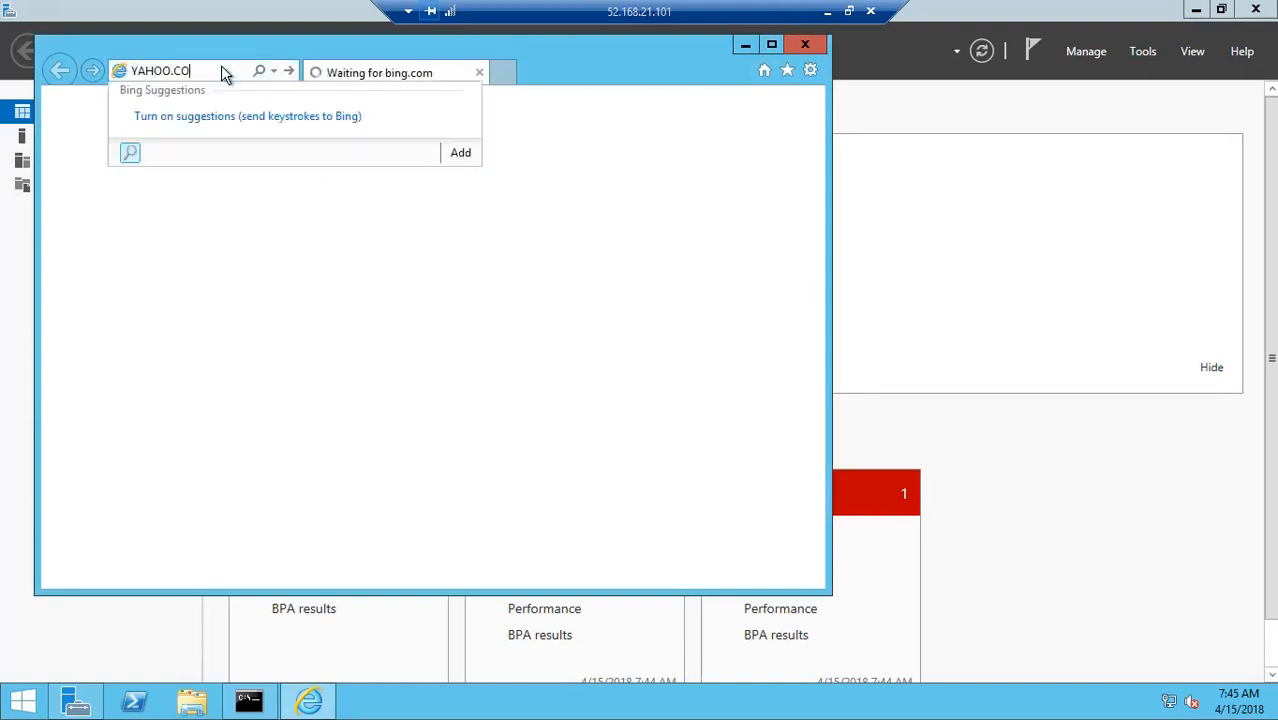
pyautogui.write('M')
pyautogui.press('Return')
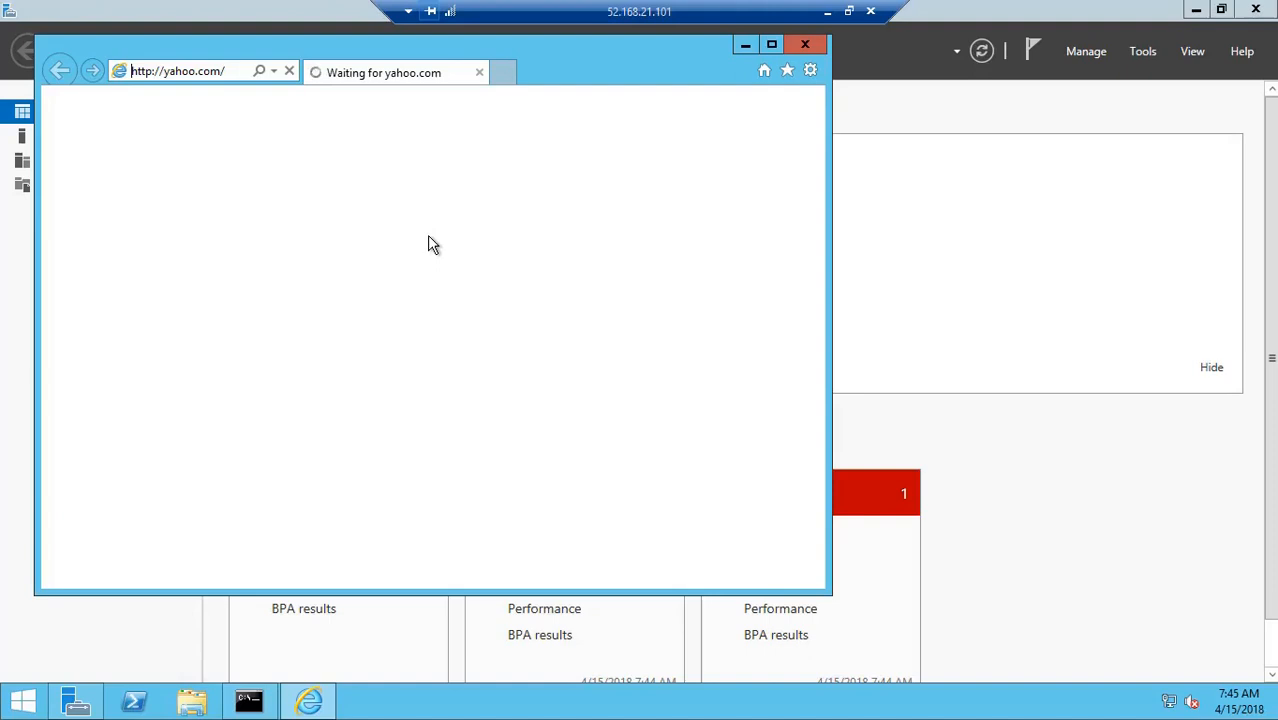
pyautogui.click(771, 45)
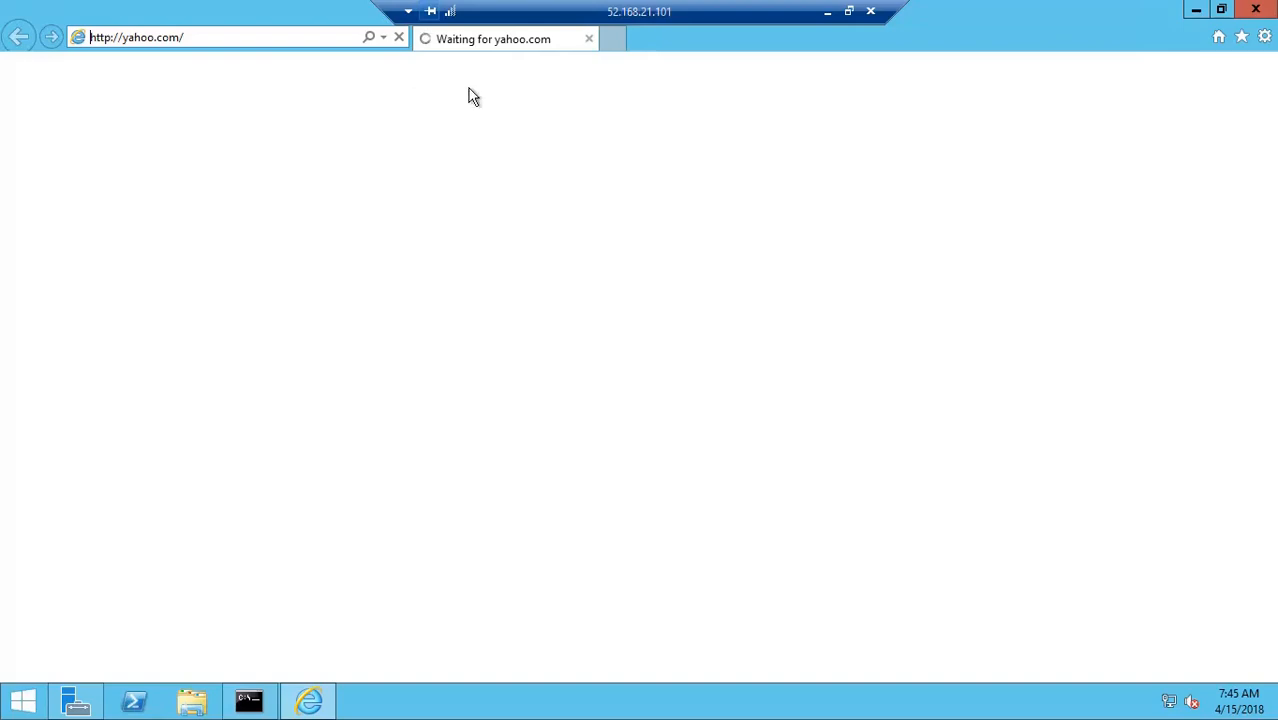
pyautogui.click(827, 11)
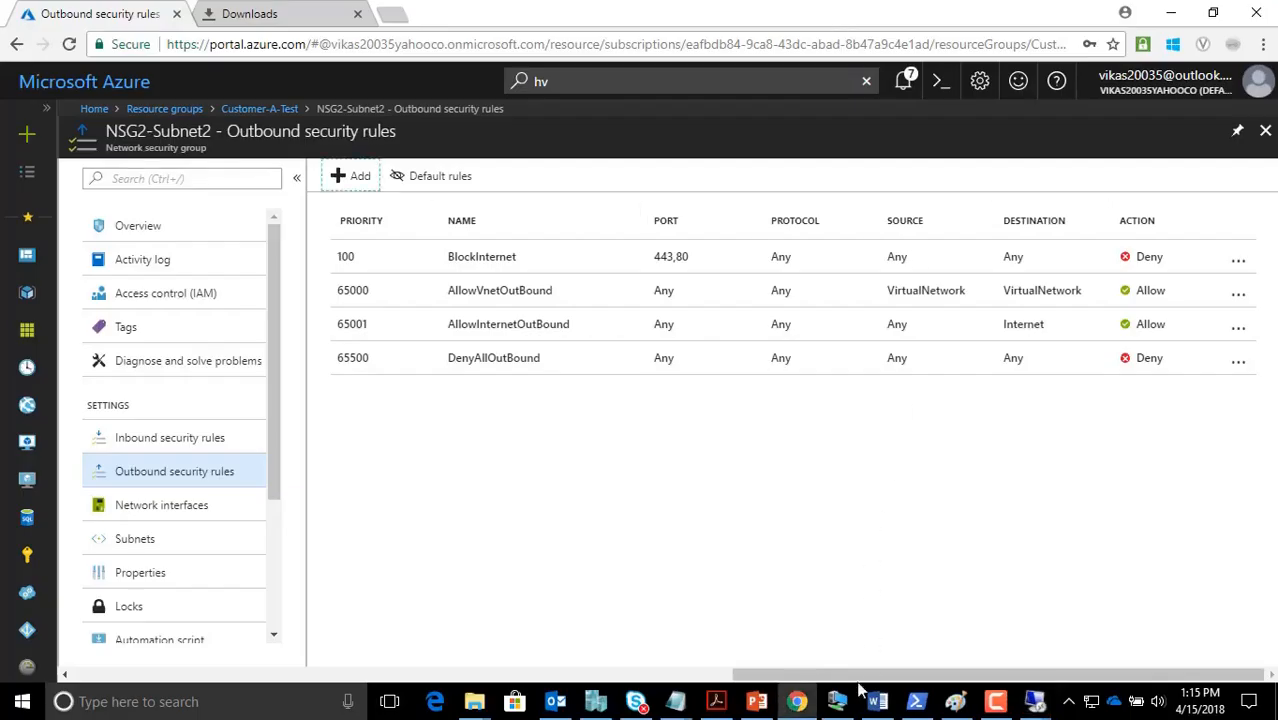
# Switch to the Paint diagram showing SUBNET-1 and SUBNET-2
pyautogui.click(955, 701)
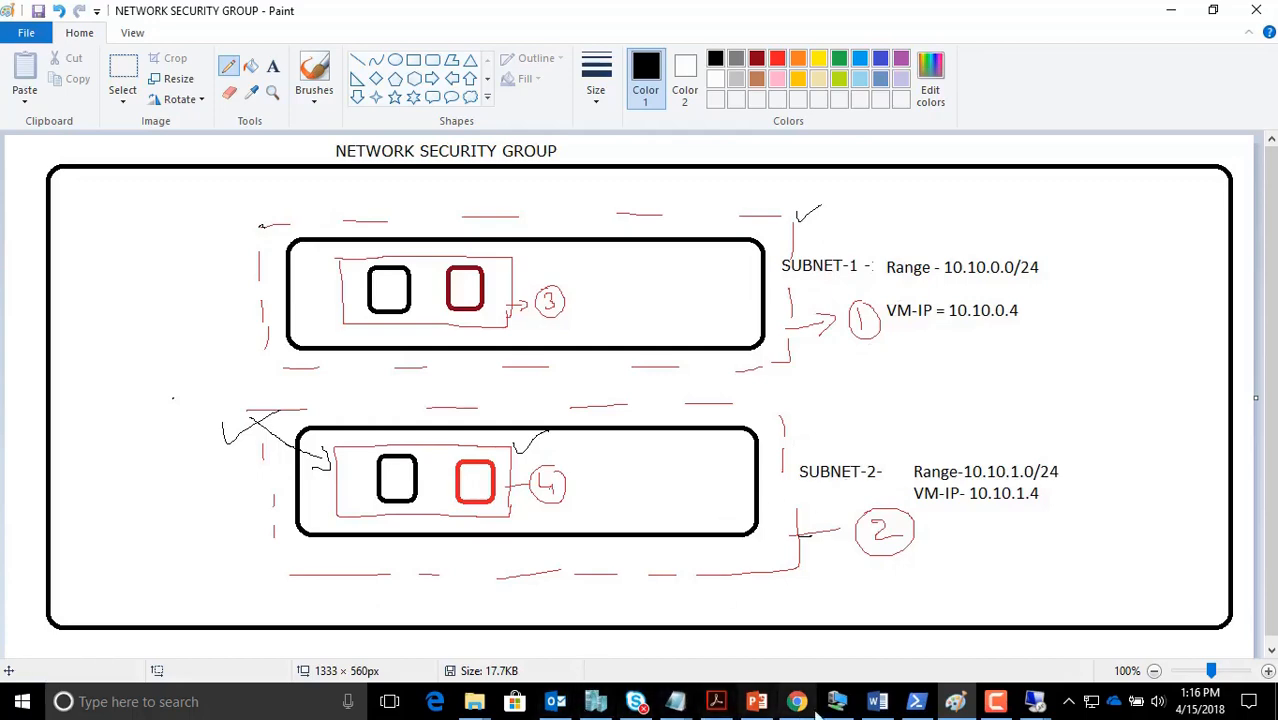
# Bring the Notepad VM1/VM2 requirements notes to the front and clear the text selection
pyautogui.moveTo(688, 706)
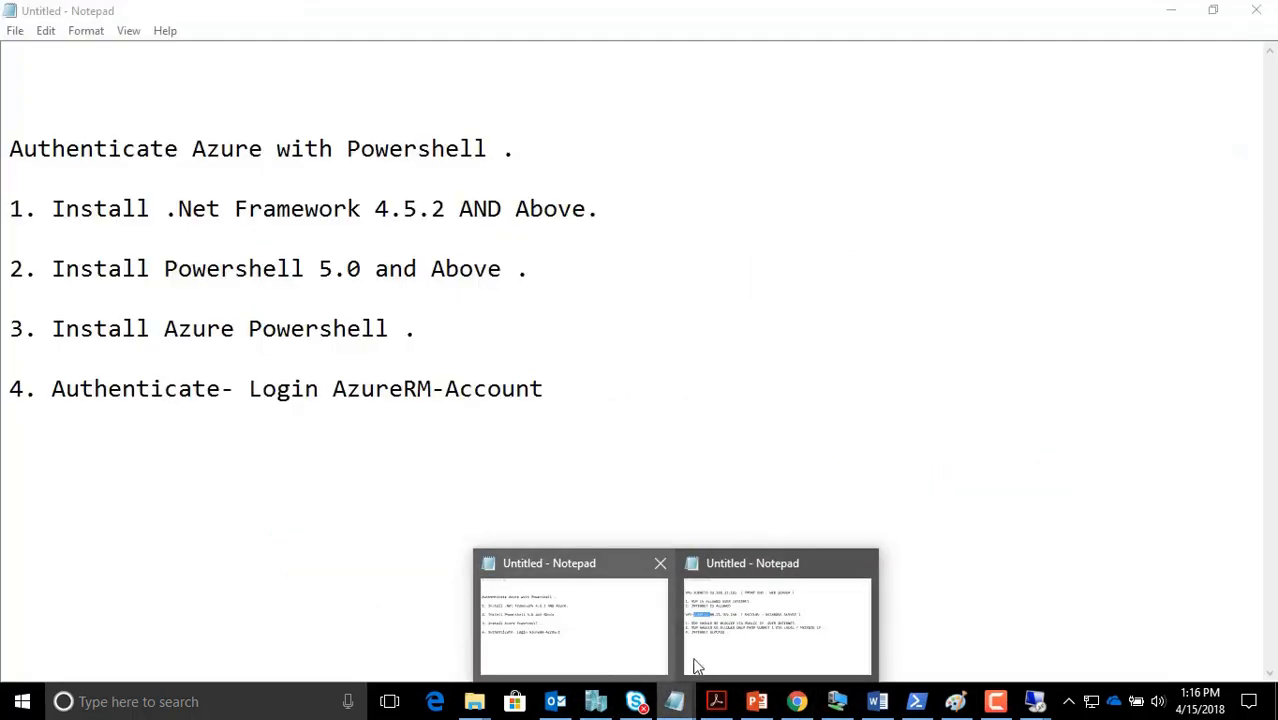
pyautogui.click(736, 661)
pyautogui.click(499, 565)
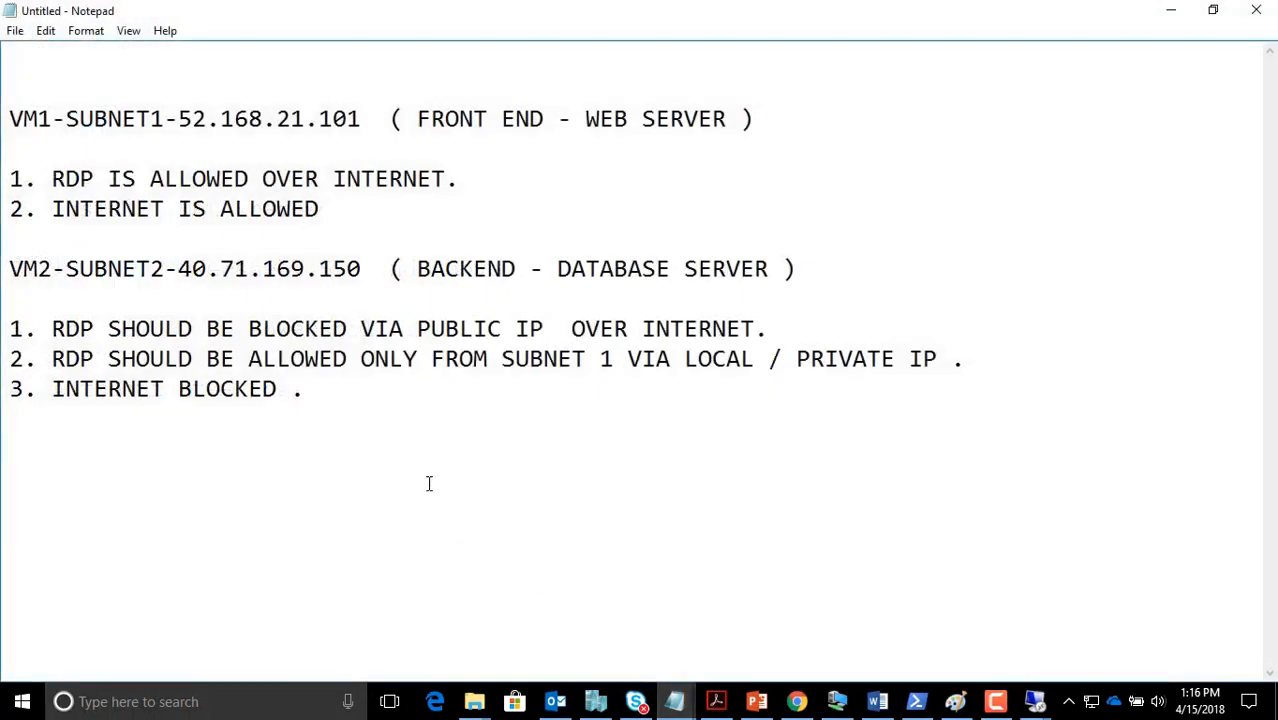